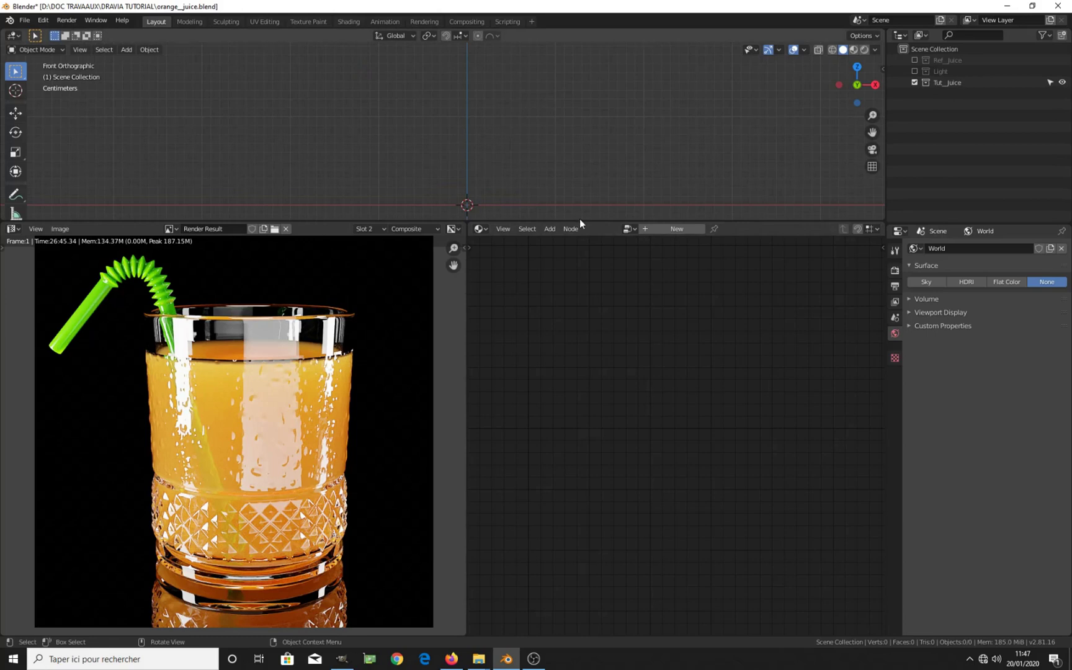
Enlarge the 3D viewport and check the glass and juice cross-section diagram in GIMP before returning to Blender
left_click_drag(580, 220, 567, 369)
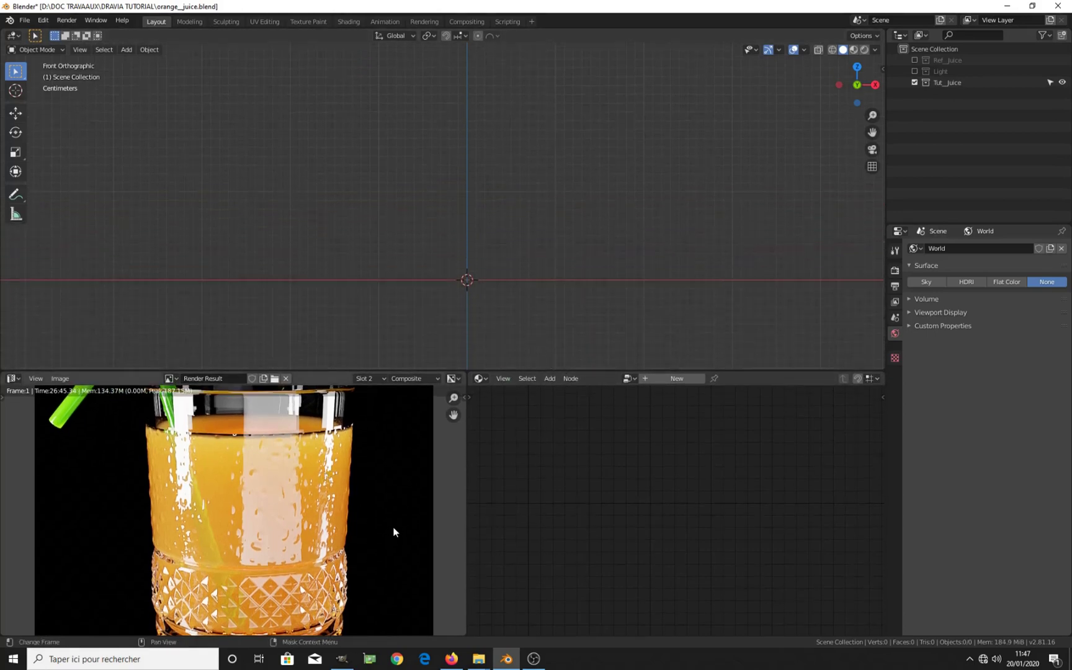
left_click(342, 659)
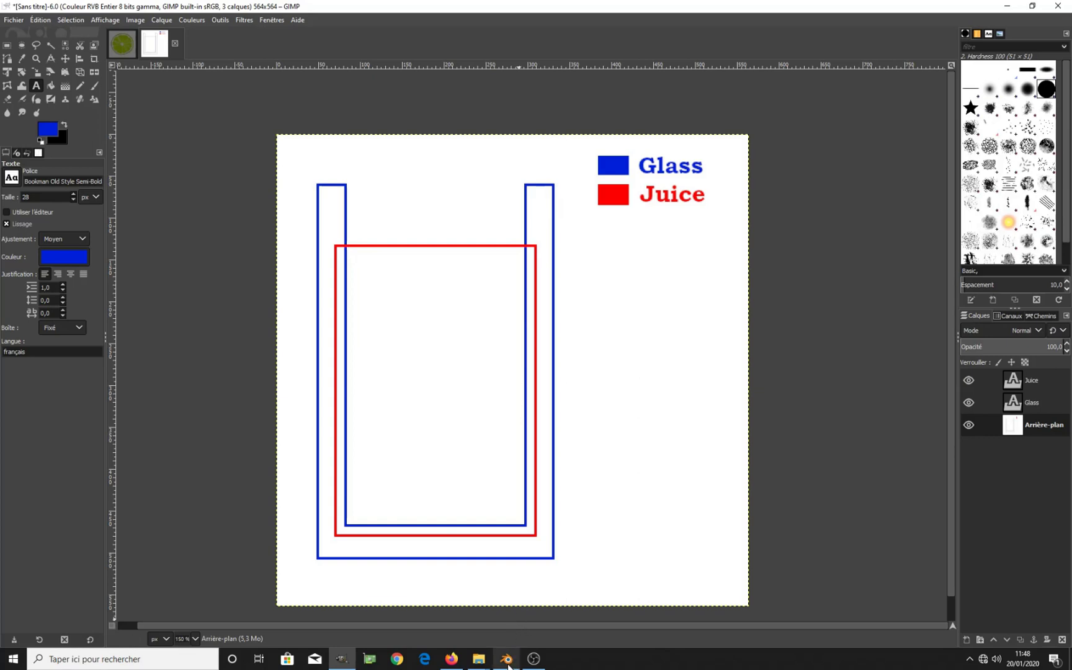
mouse_move(507, 663)
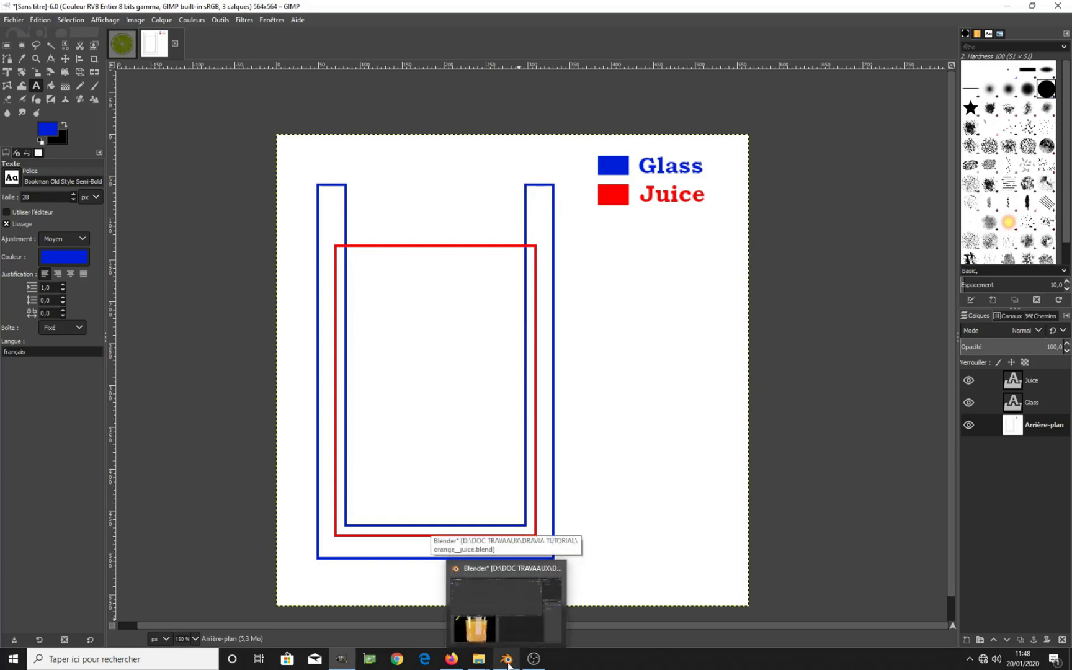
left_click(508, 663)
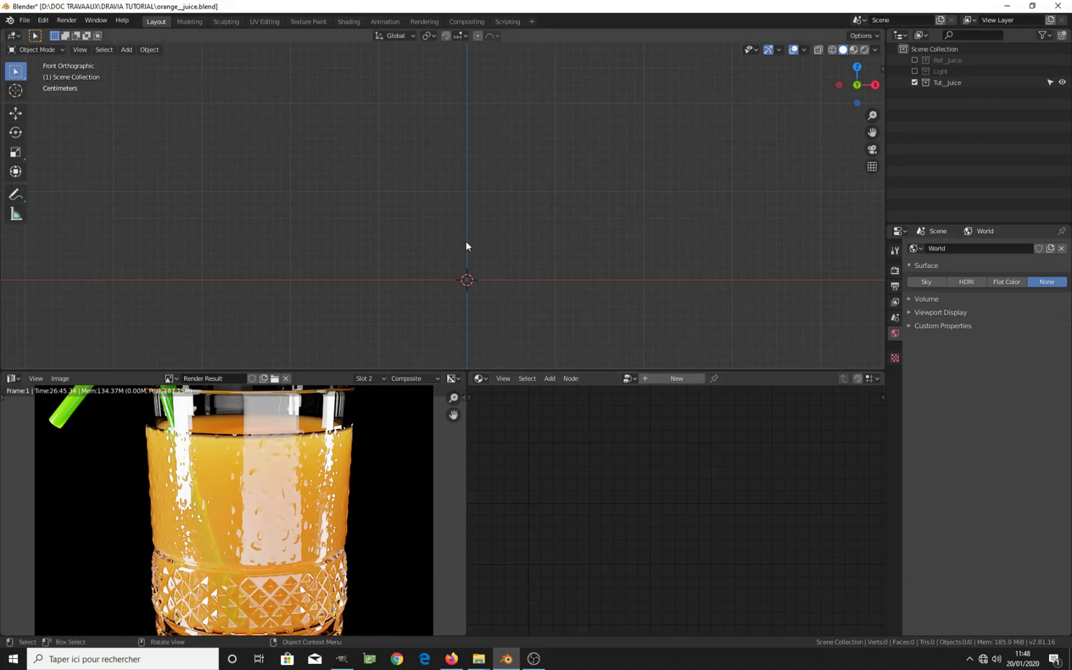
Add a mesh plane at the world origin and frame it in the view
key("shift+a")
mouse_move(466, 242)
left_click(522, 242)
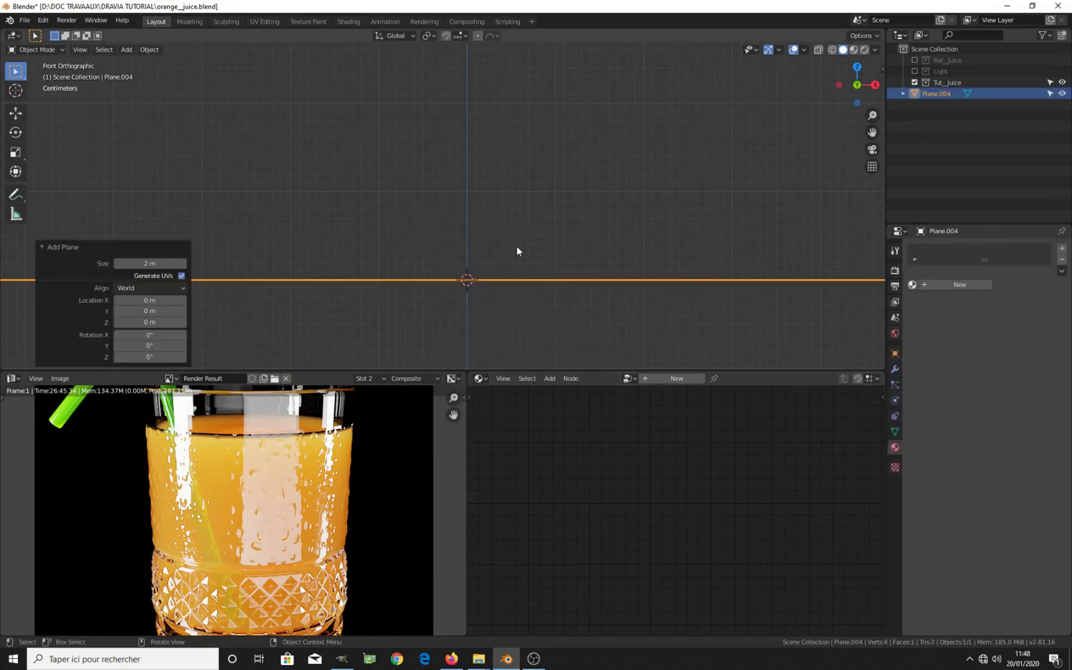
key("KP_Decimal")
scroll(506, 286, "down", 4)
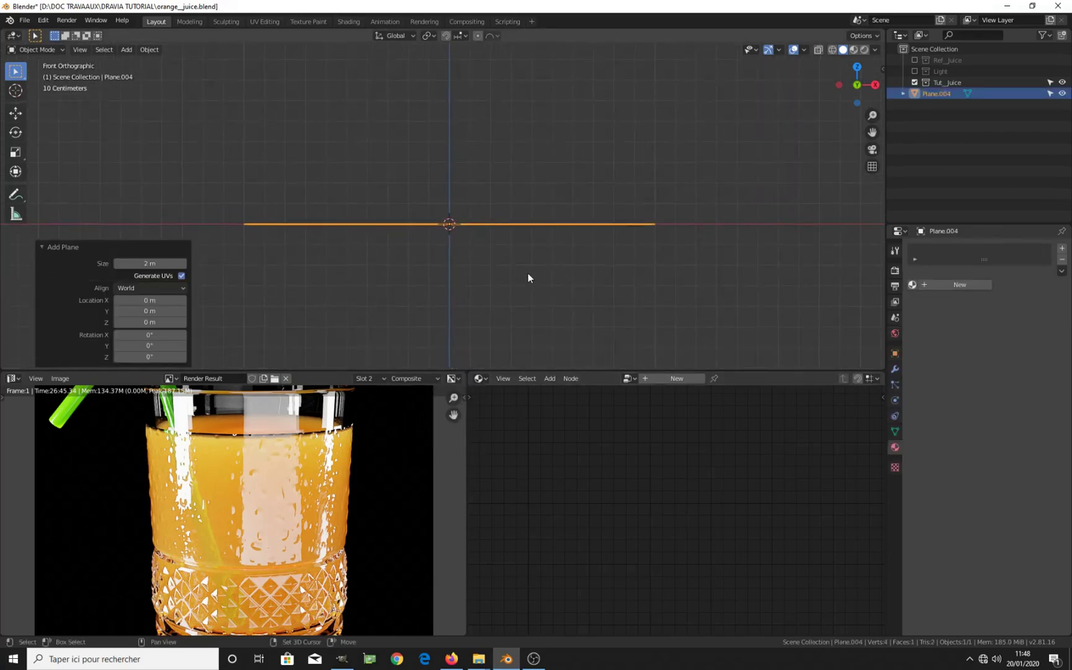
Rotate the plane's geometry 90° about the X axis in Edit Mode so it stands upright
key("Tab")
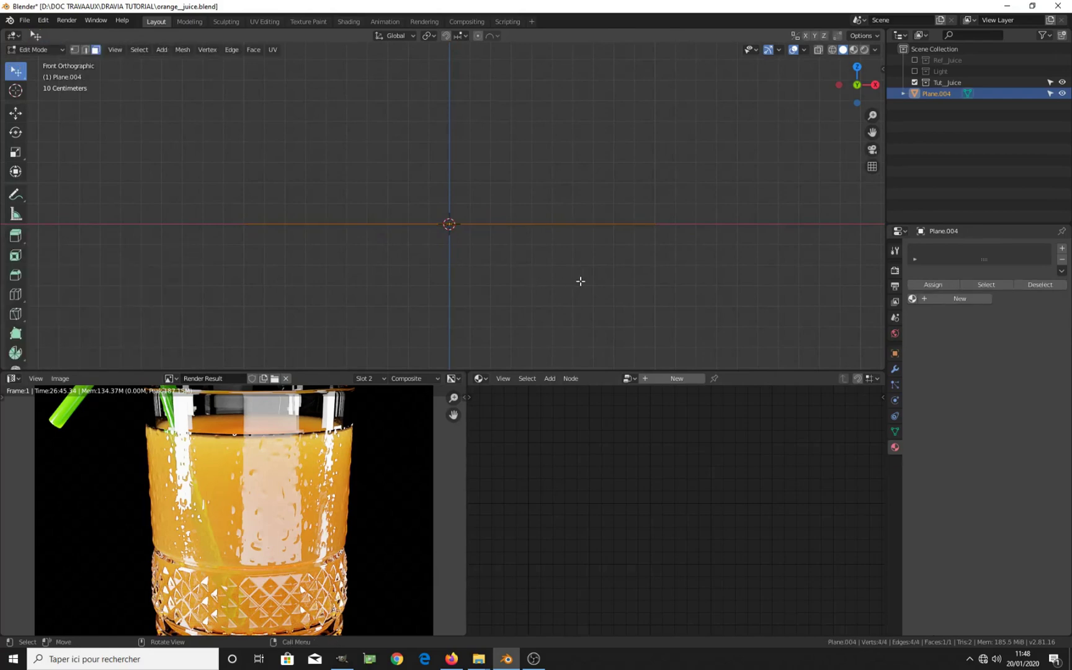
type("rx90")
key("Return")
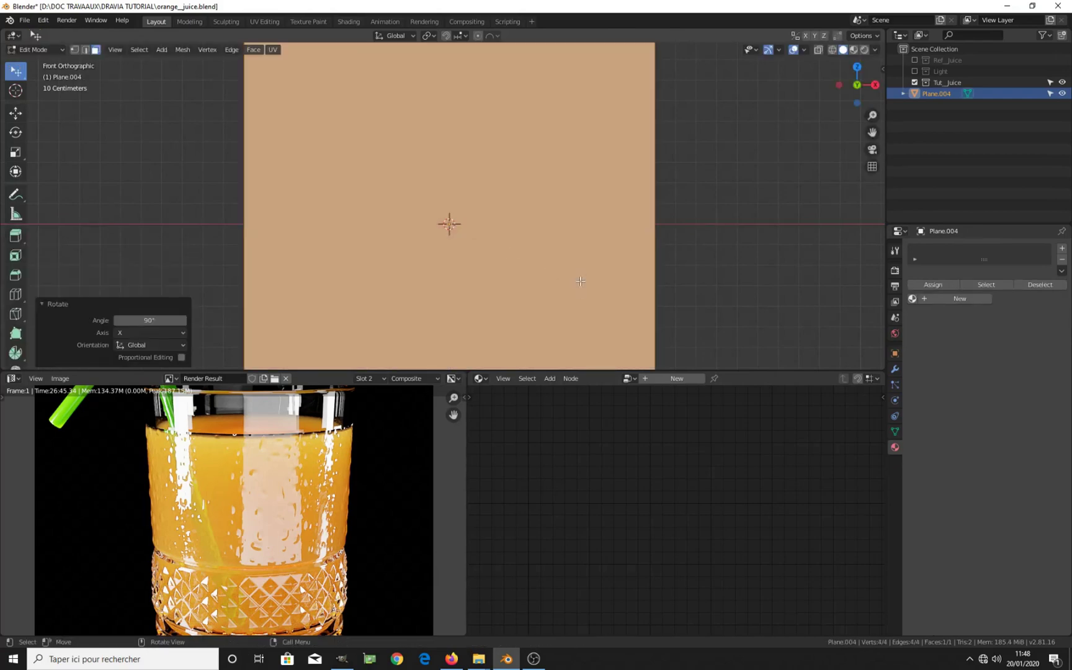
scroll(576, 288, "down", 2)
middle_click_drag(575, 289, 597, 270, "shift")
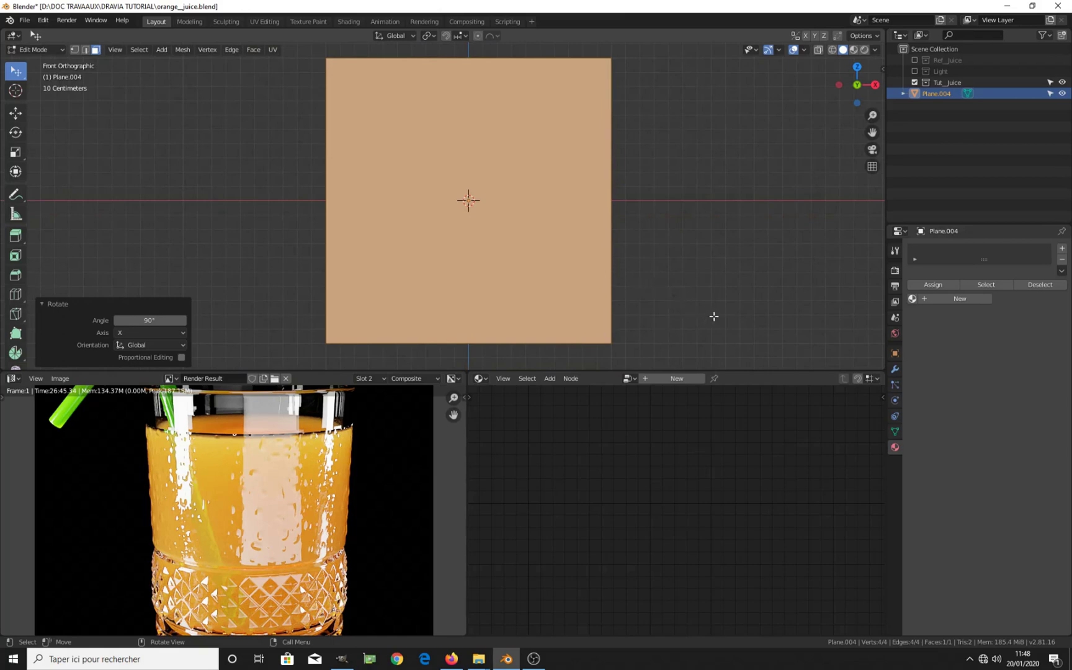
Scale the upright plane's geometry uniformly by 0.1
key("s")
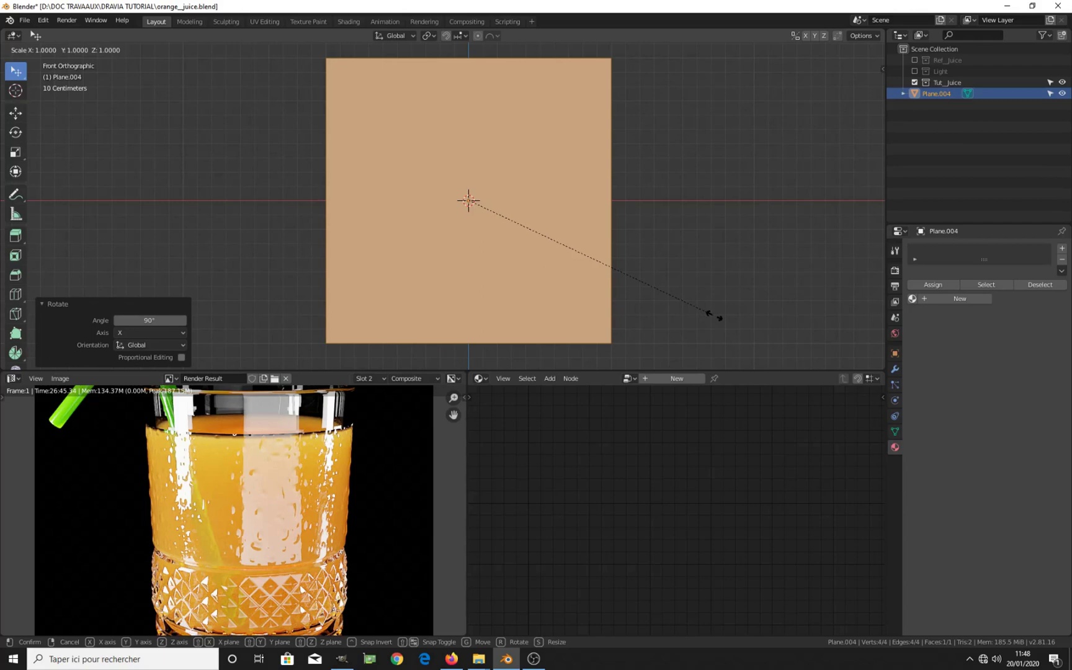
type(".1")
key("Return")
key("KP_Decimal")
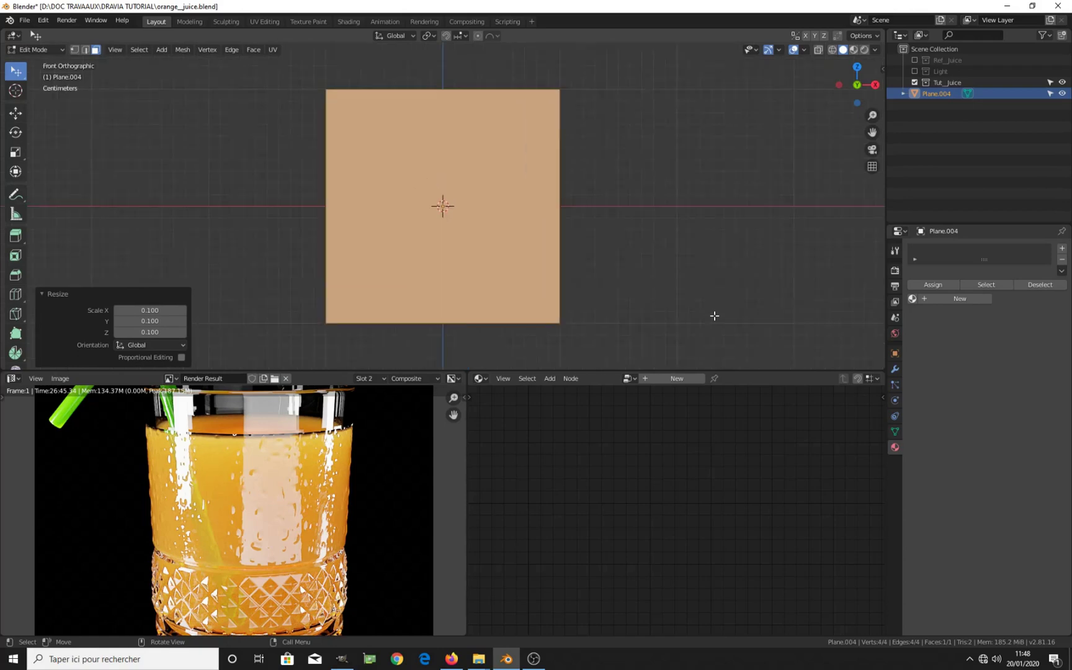
middle_click_drag(577, 275, 577, 305, "shift")
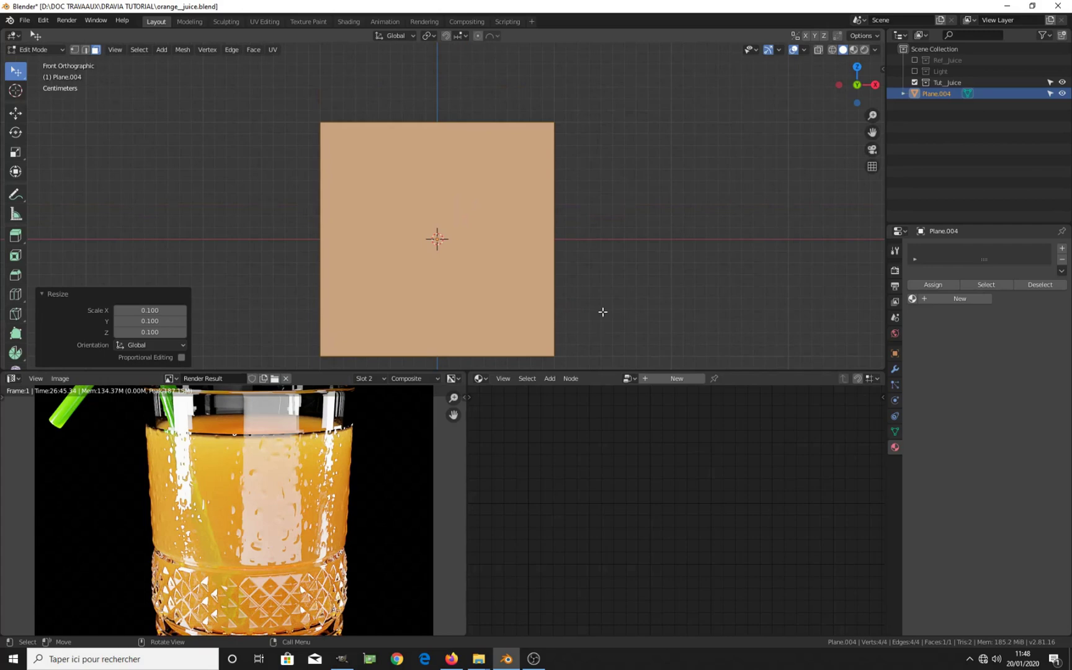
Move the plane's geometry up 0.1 m along Z so its bottom edge sits on the origin
key("g")
key("z")
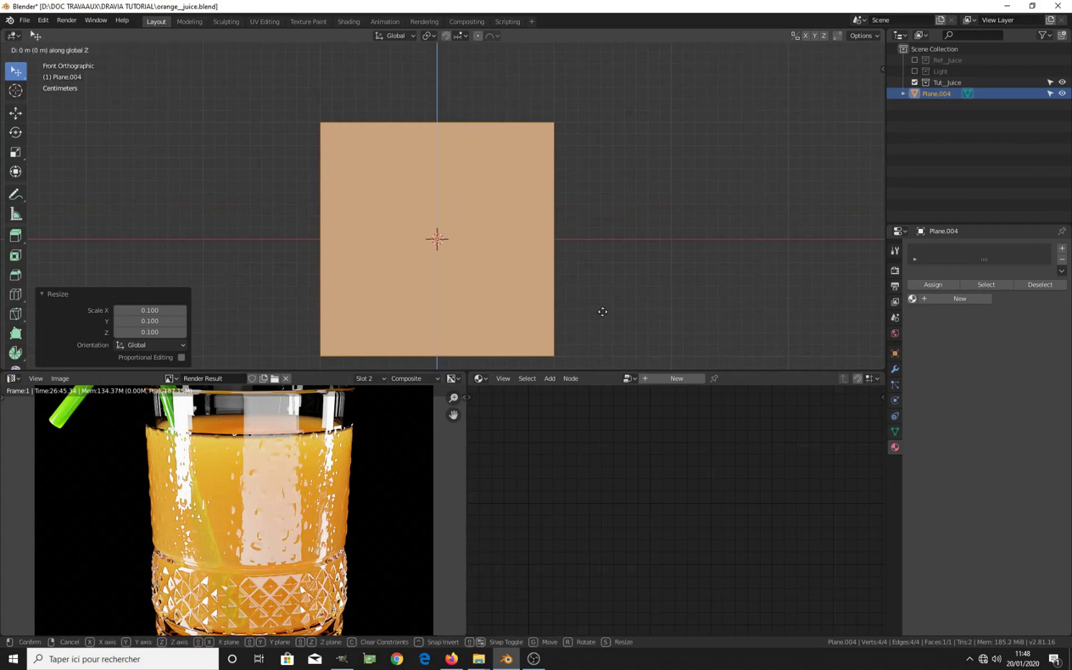
key("equal")
type(".")
type("1")
key("Return")
Lower the plane's top edge by about 0.04 m along Z using edge selection
scroll(603, 311, "down", 3)
scroll(572, 283, "up", 3, "shift")
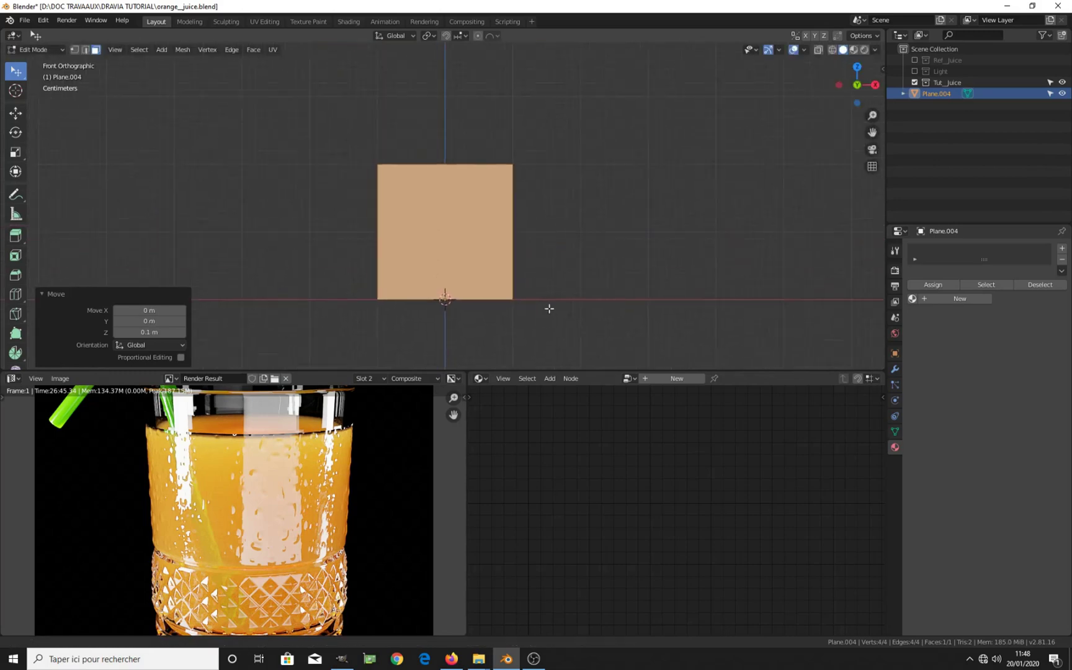
scroll(549, 309, "up", 2)
scroll(472, 292, "down", 3, "shift")
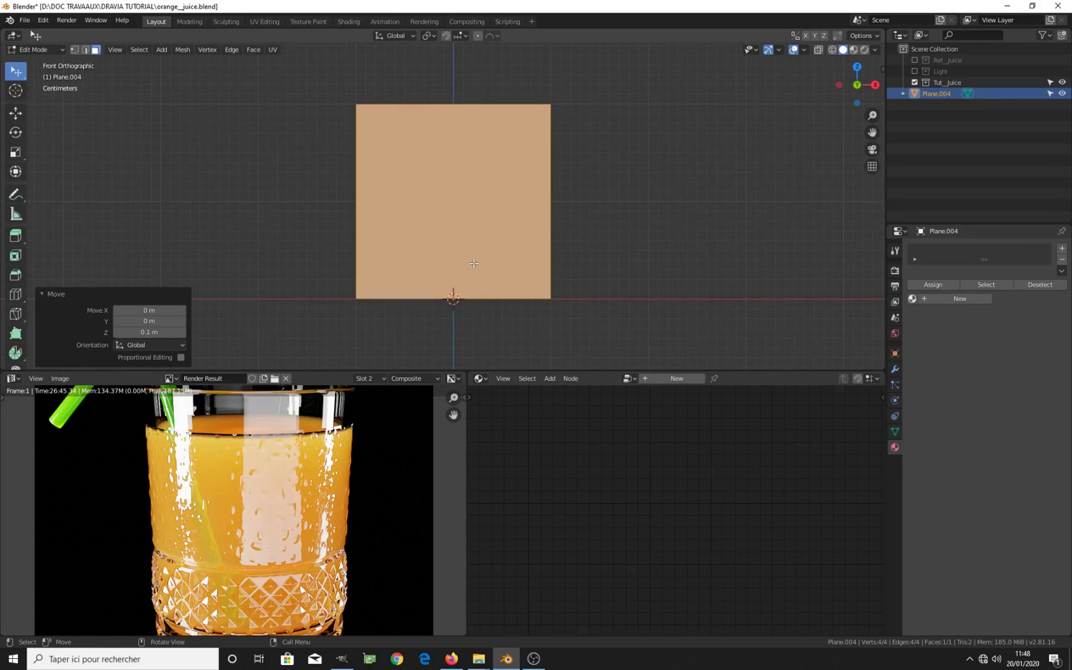
scroll(649, 263, "down", 1)
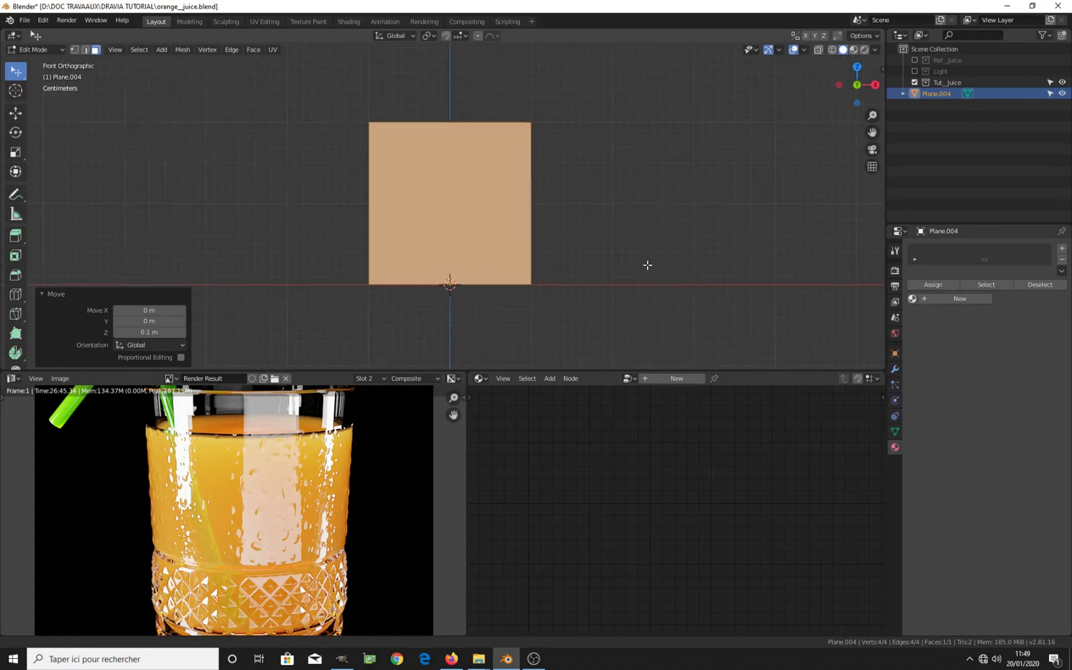
scroll(450, 200, "up", 2, "shift")
left_click(455, 148)
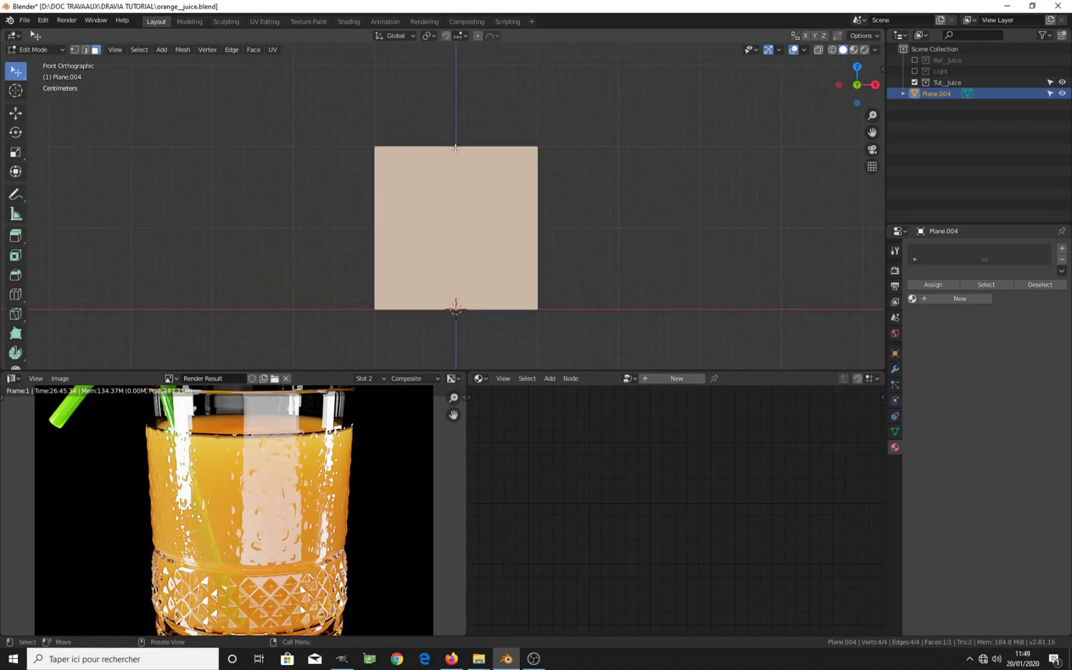
key("1")
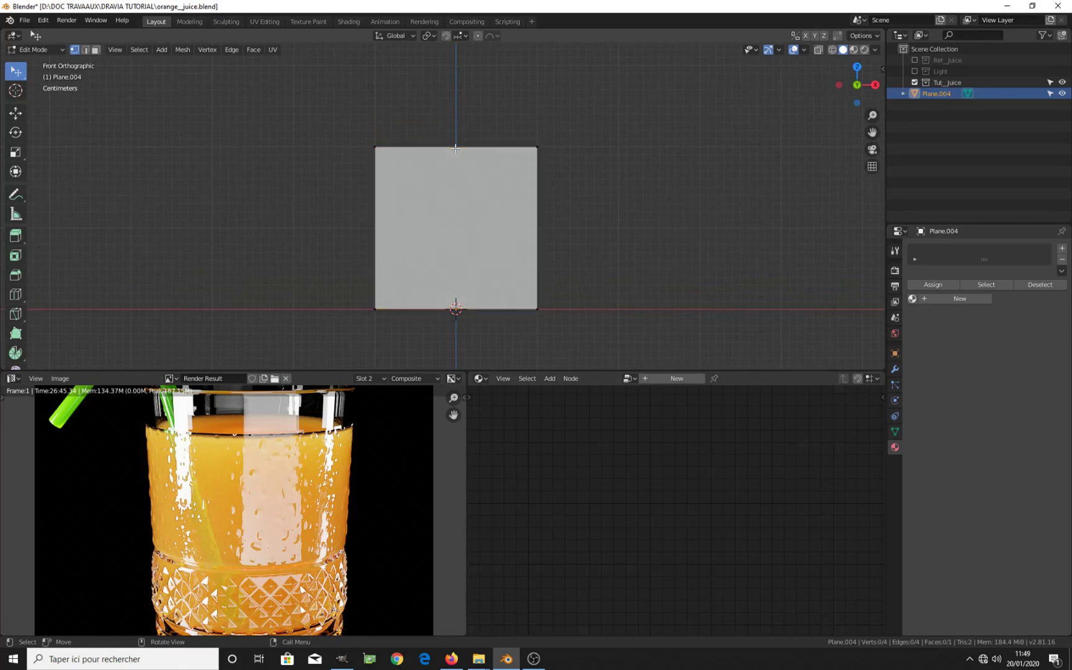
key("2")
left_click(455, 147)
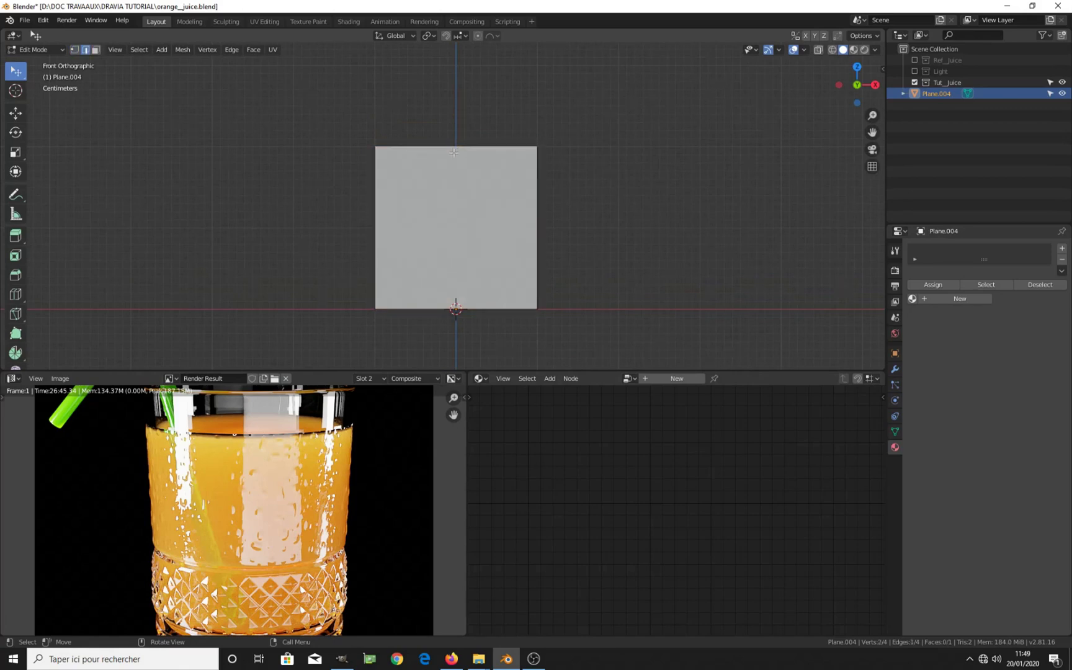
key("g")
key("z")
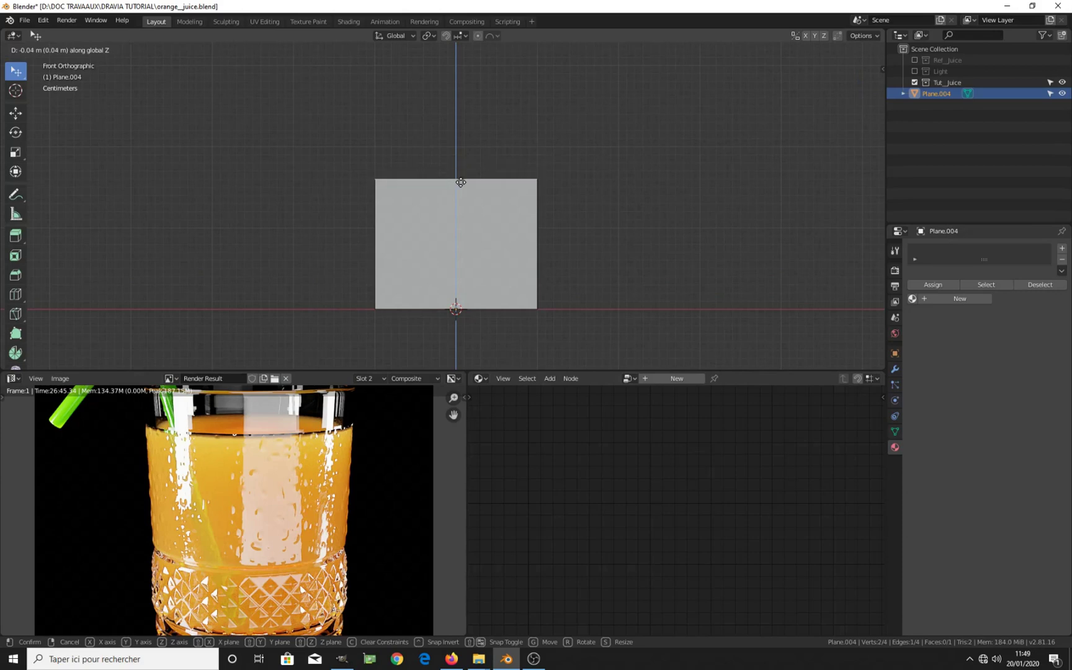
left_click(460, 182)
Narrow the plane by scaling its two side edges to 0.5 along X
left_click(502, 236)
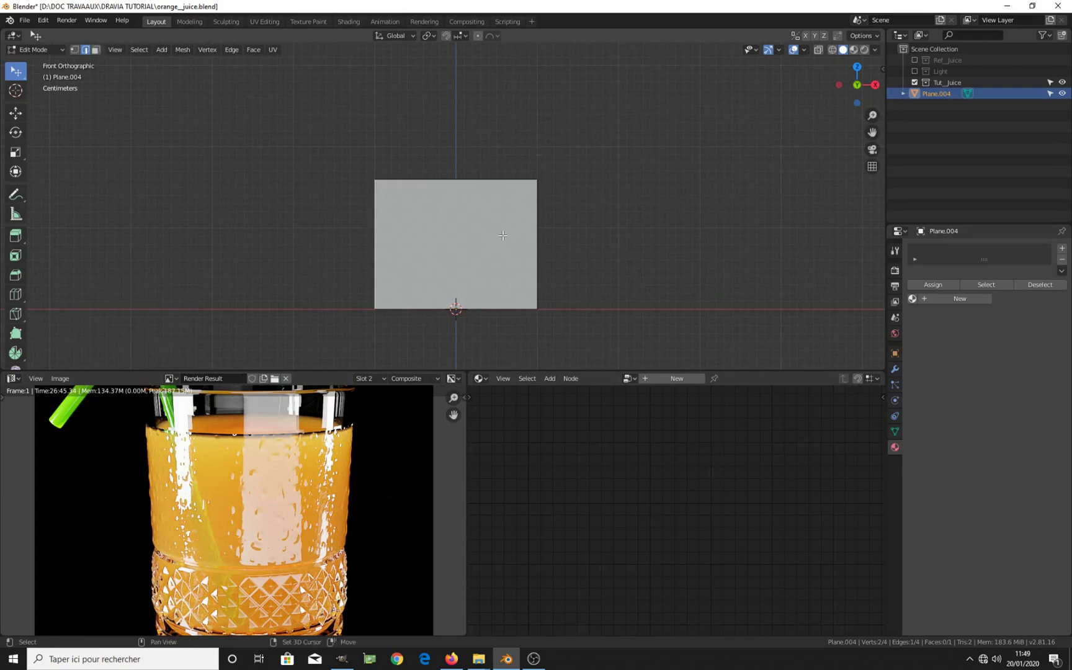
left_click(538, 220, "shift")
key("s")
key("x")
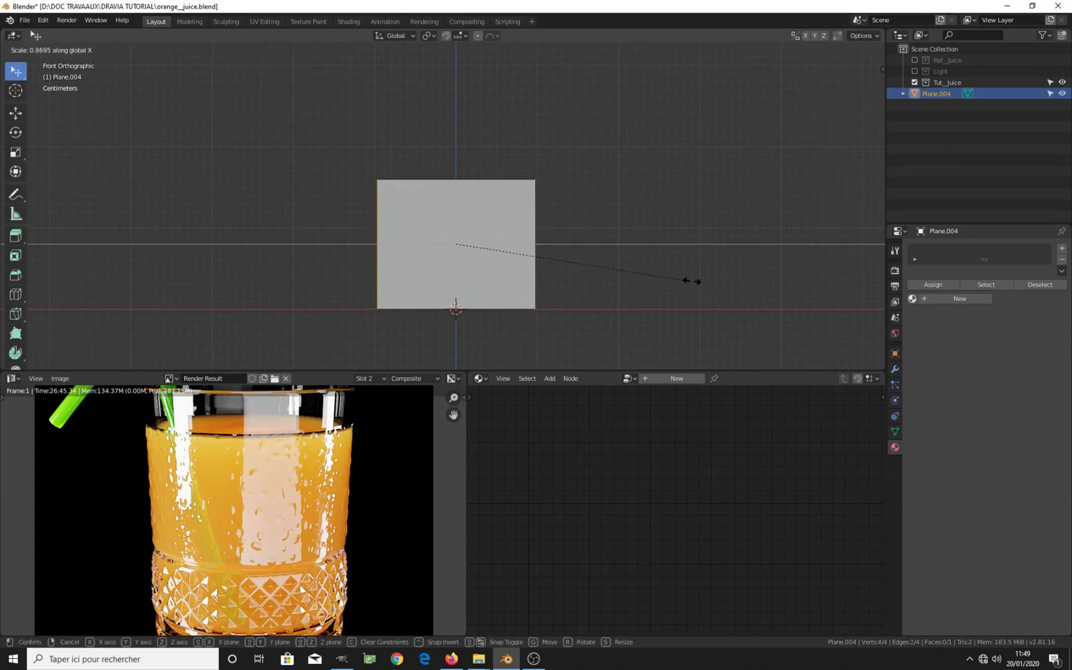
left_click(587, 266)
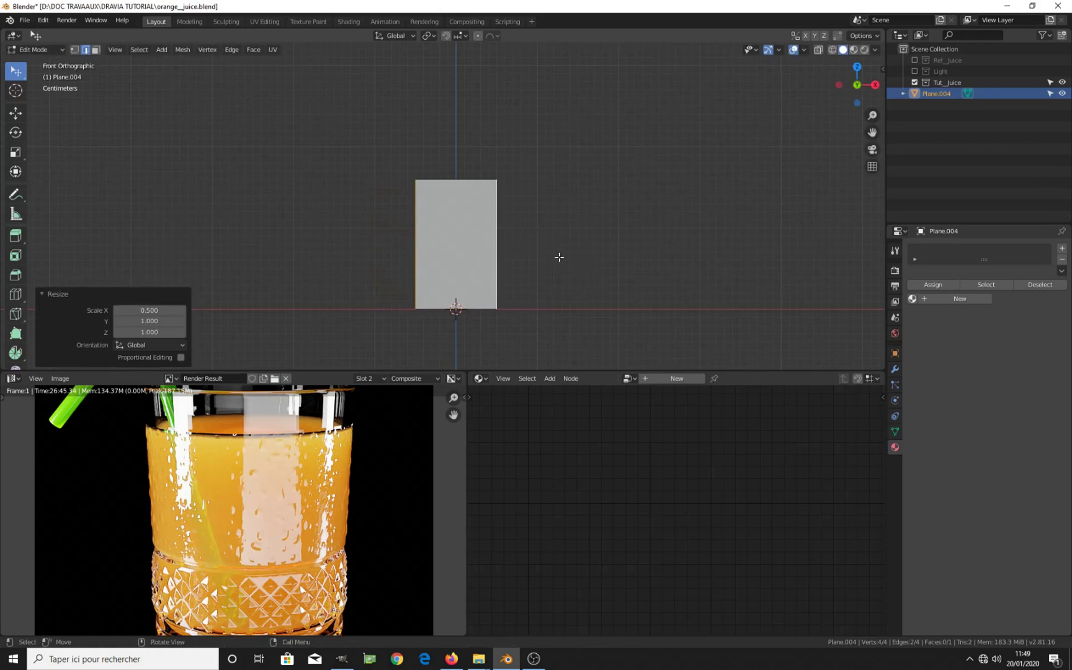
key("s")
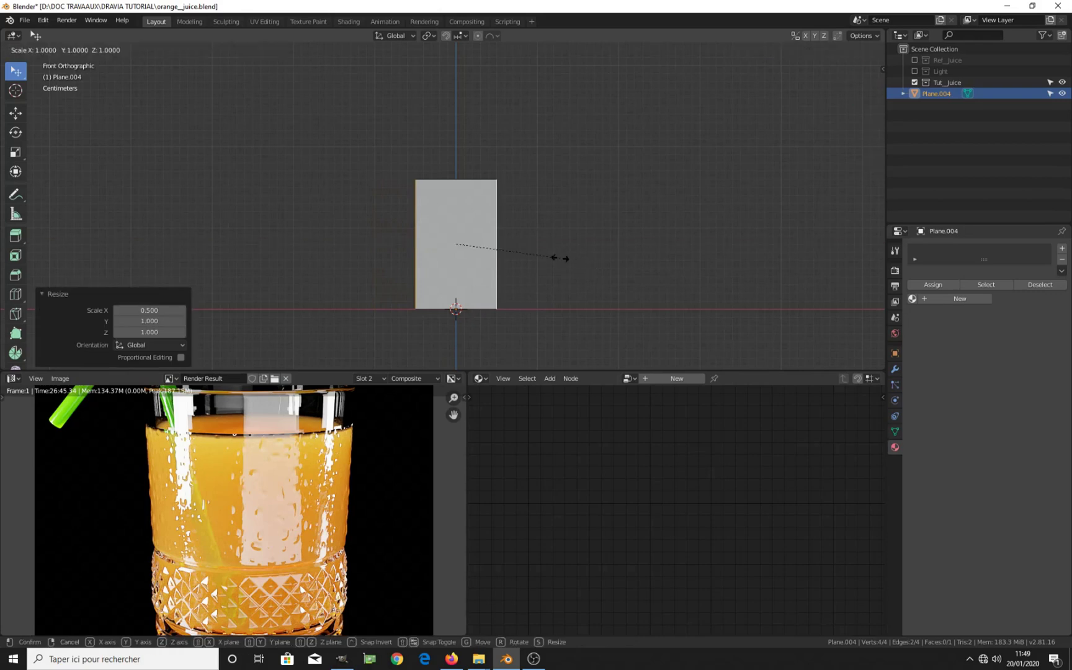
right_click(562, 258)
Taper the plane by scaling its bottom edge to about 0.92 and its top edge to about 1.04
left_click(455, 309)
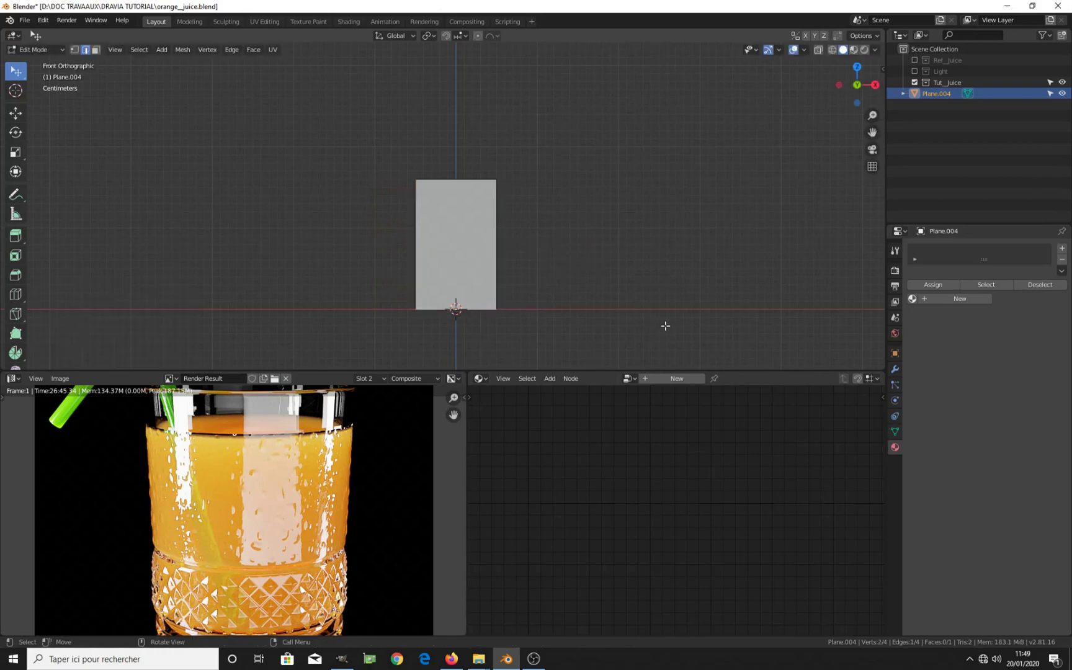
key("s")
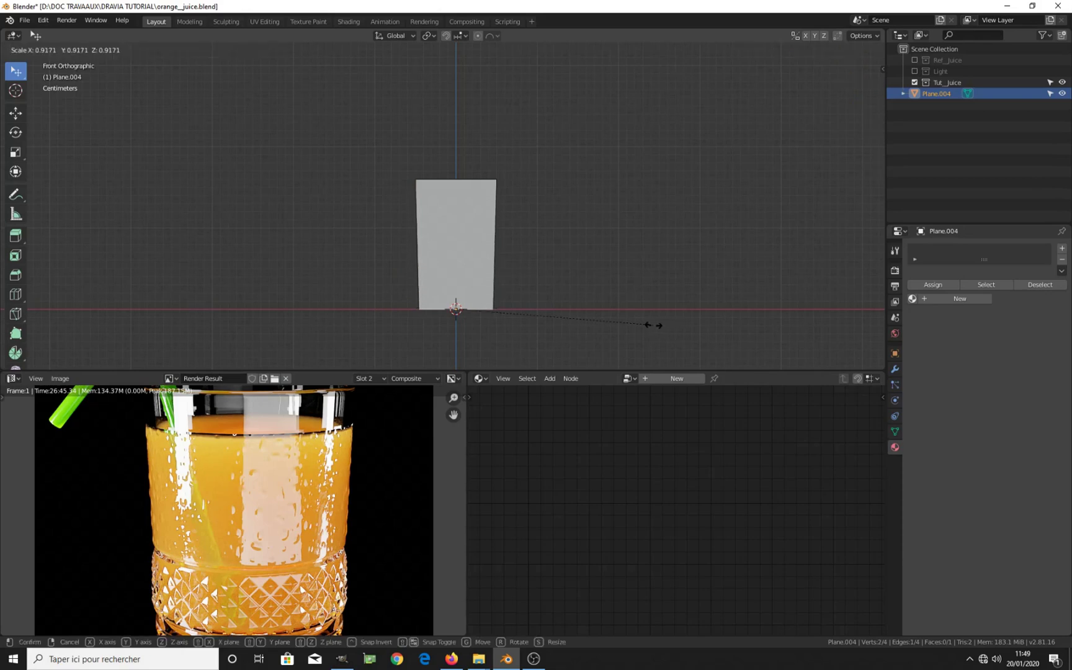
left_click(653, 325)
left_click(457, 180)
key("s")
left_click(567, 240)
scroll(476, 248, "up", 1)
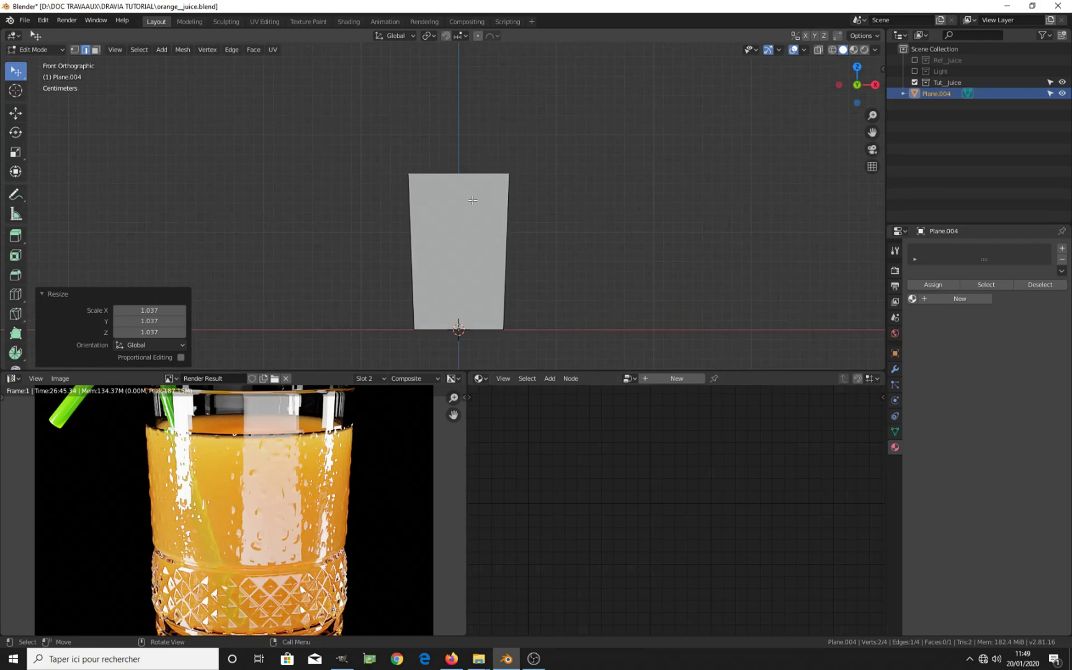
right_click(473, 200)
key("Escape")
key("x")
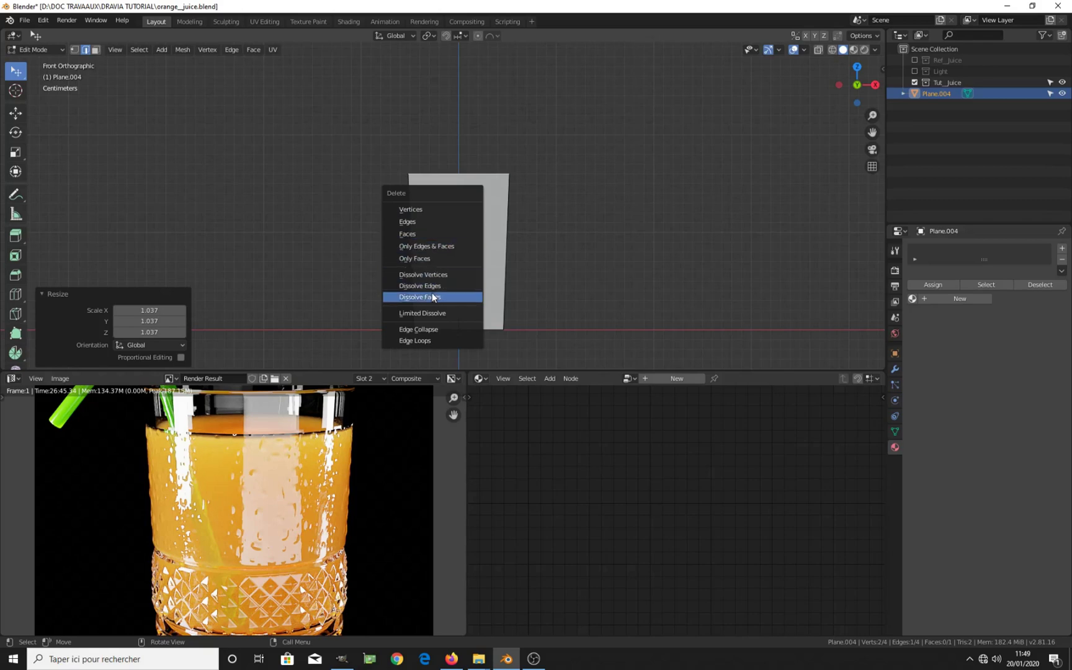
key("Escape")
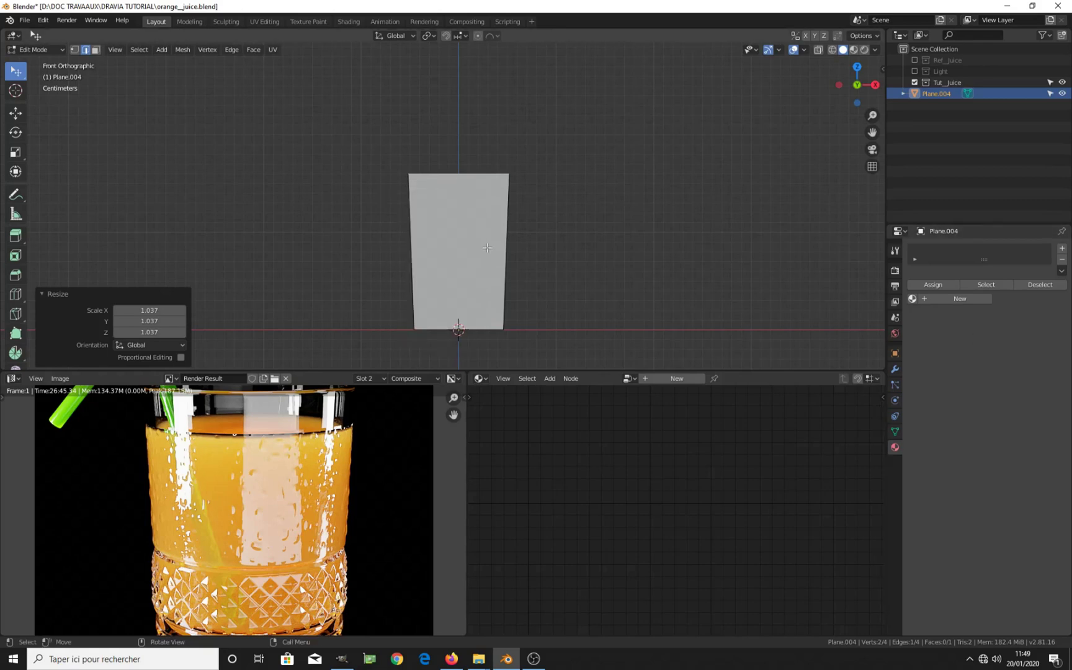
Add a centred vertical loop cut to the plane and delete the outer vertices of the half on the positive X side
key("ctrl+r")
left_click(473, 176)
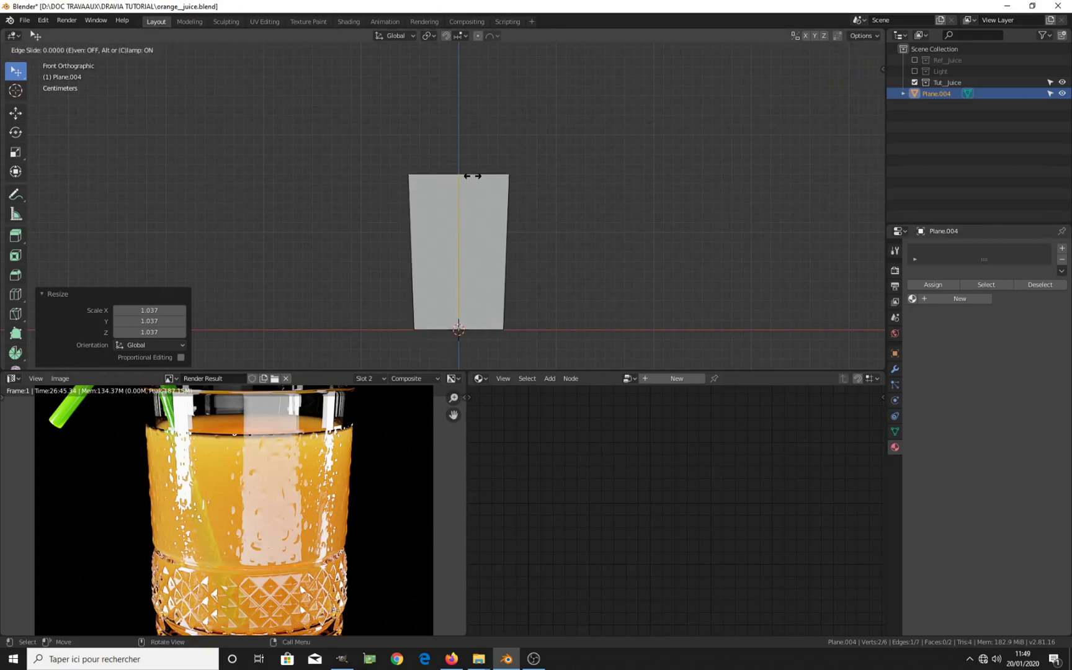
right_click(473, 176)
key("x")
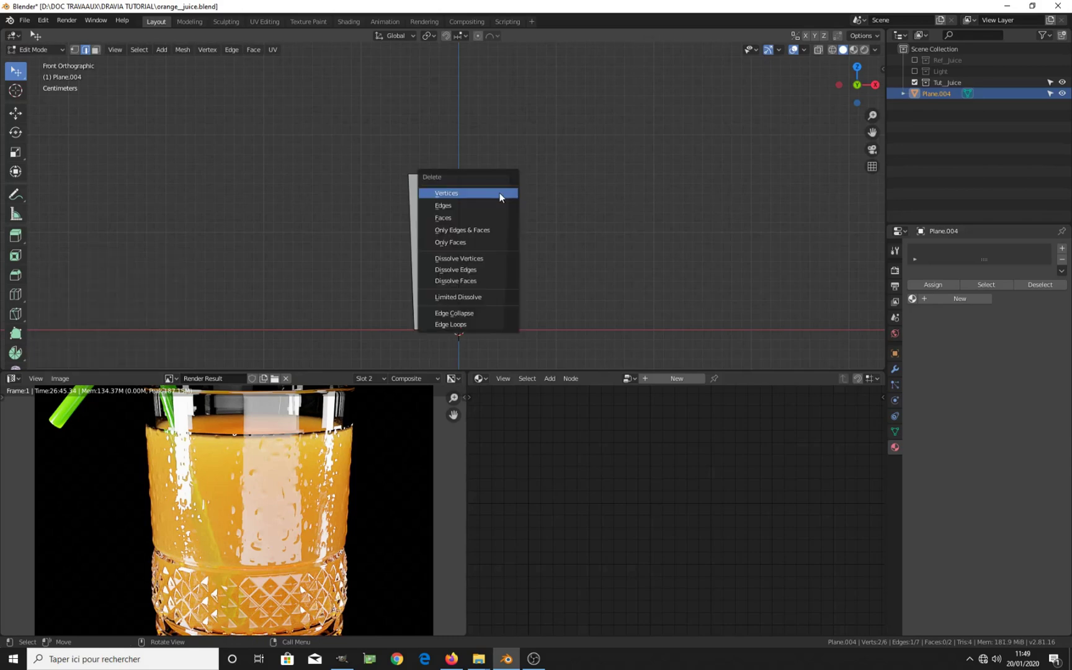
left_click(500, 196)
Delete the top vertex on the central axis so only the side and bottom profile edges remain
scroll(474, 168, "up", 3)
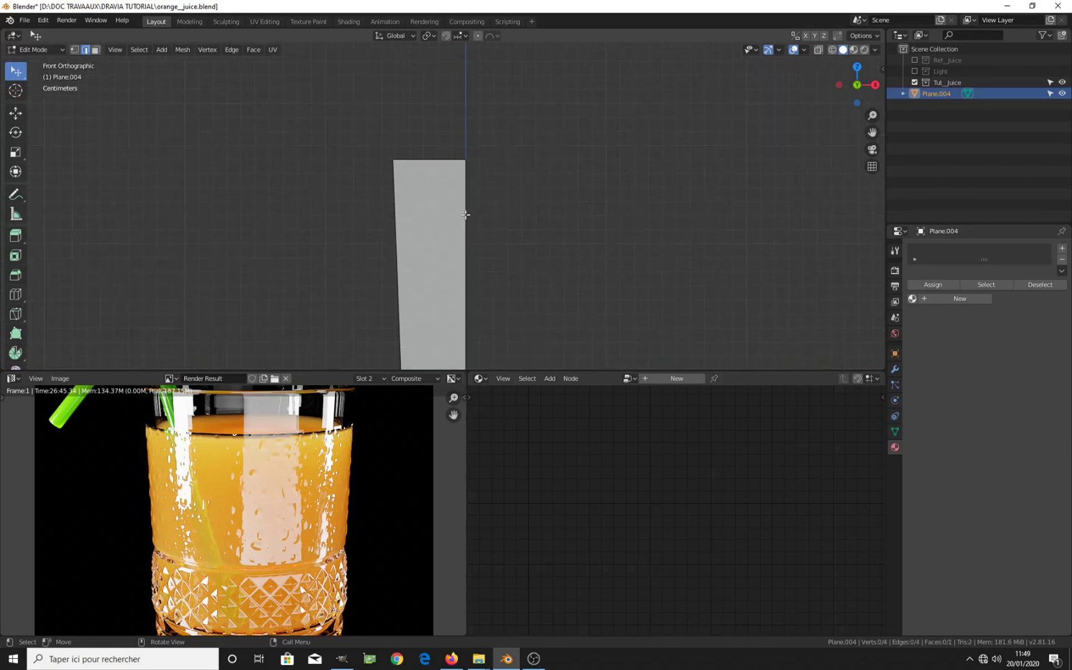
key("1")
left_click(473, 147)
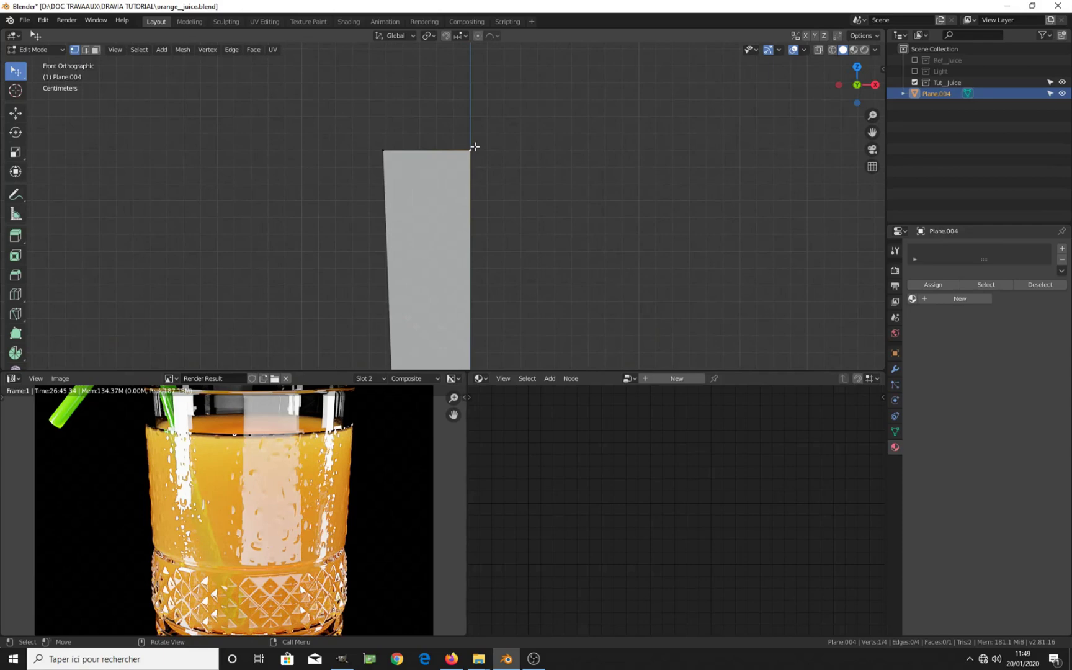
key("x")
left_click(474, 146)
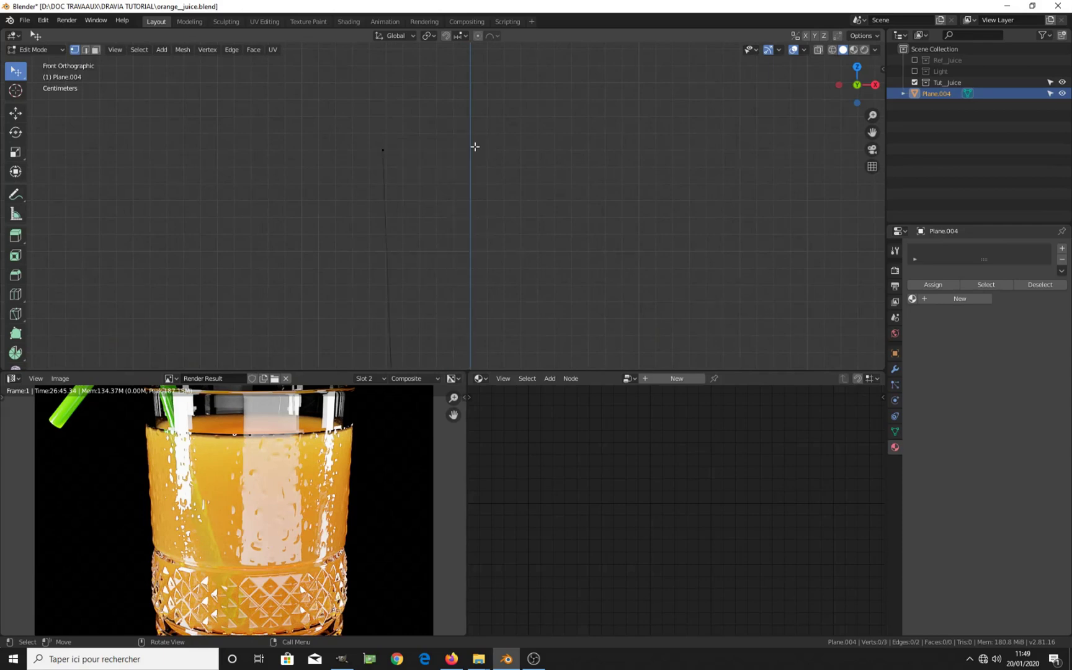
scroll(445, 164, "down", 3)
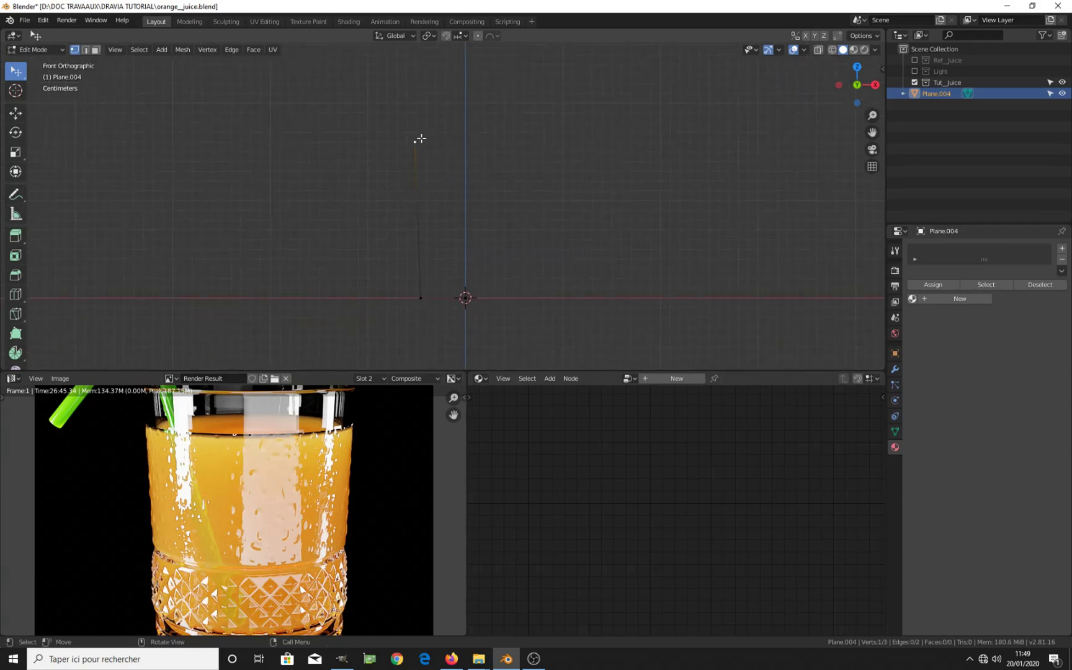
Extrude the profile's top vertex about 0.011 m inward along X and extrude it down about 0.139 m for the inner wall
scroll(420, 139, "up", 2)
key("e")
key("x")
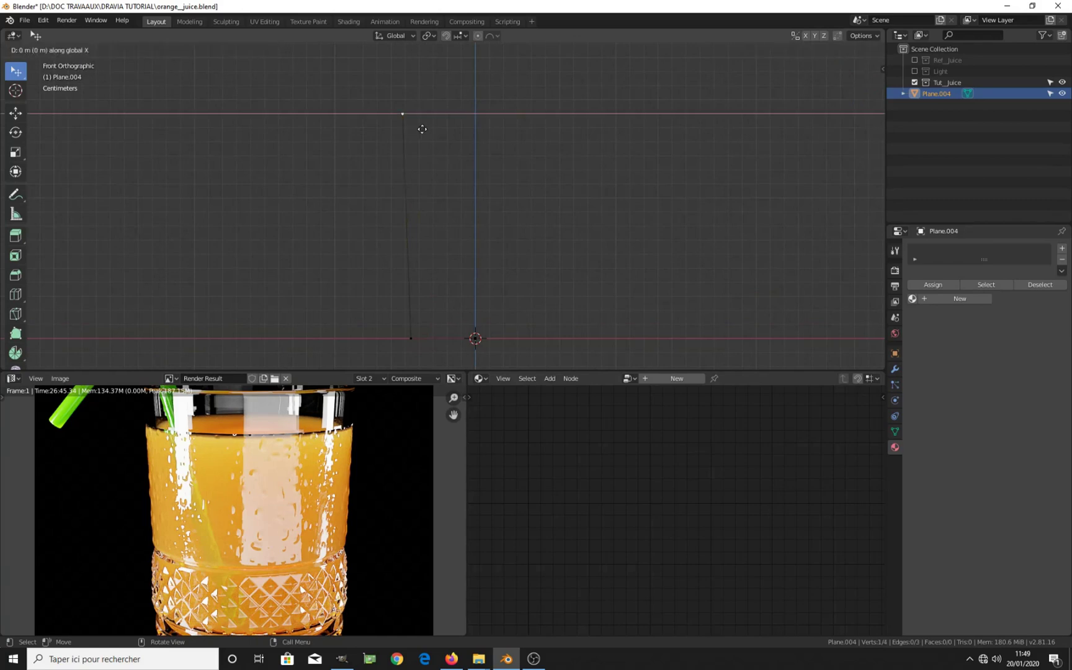
left_click(419, 121)
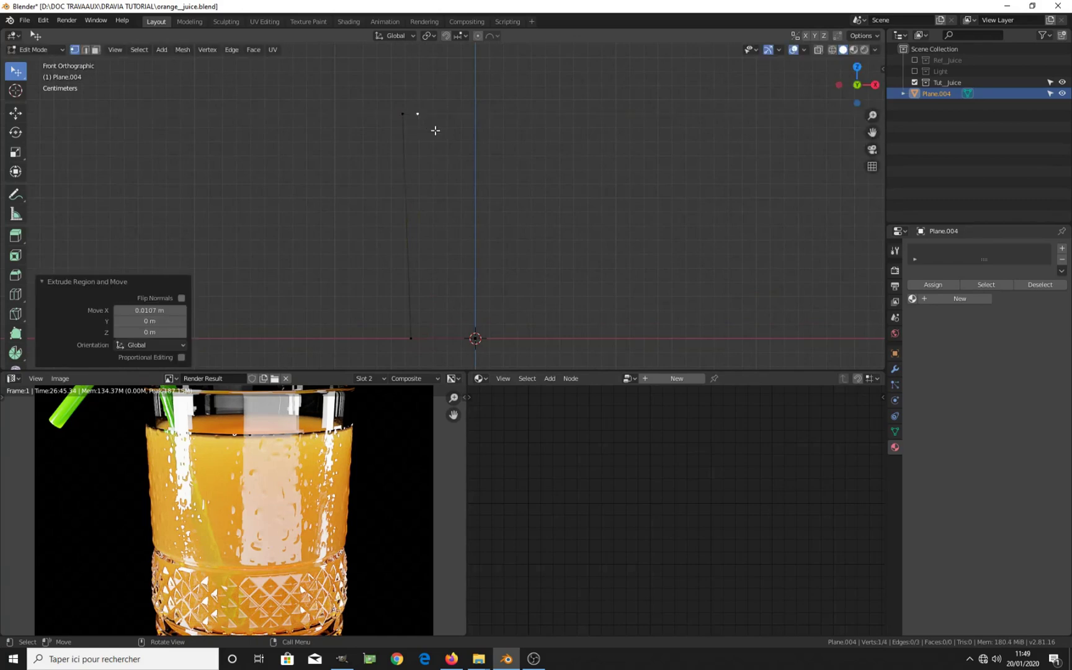
key("g")
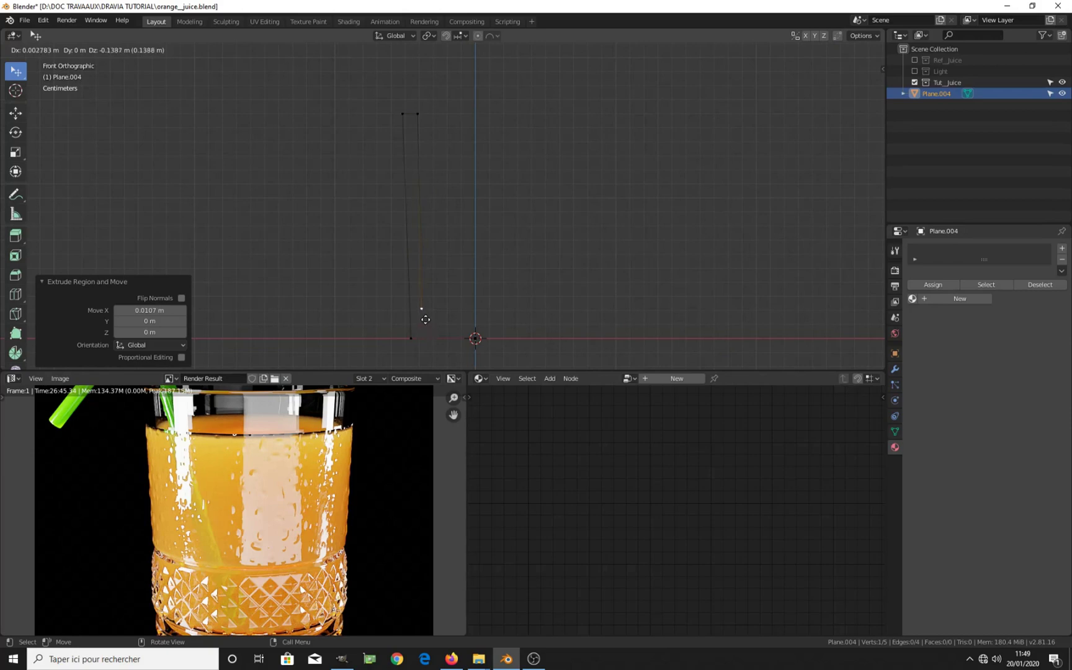
left_click(426, 319)
Extrude the inner wall's bottom vertex about 0.028 m along X towards the central axis and enable snapping
key("e")
key("x")
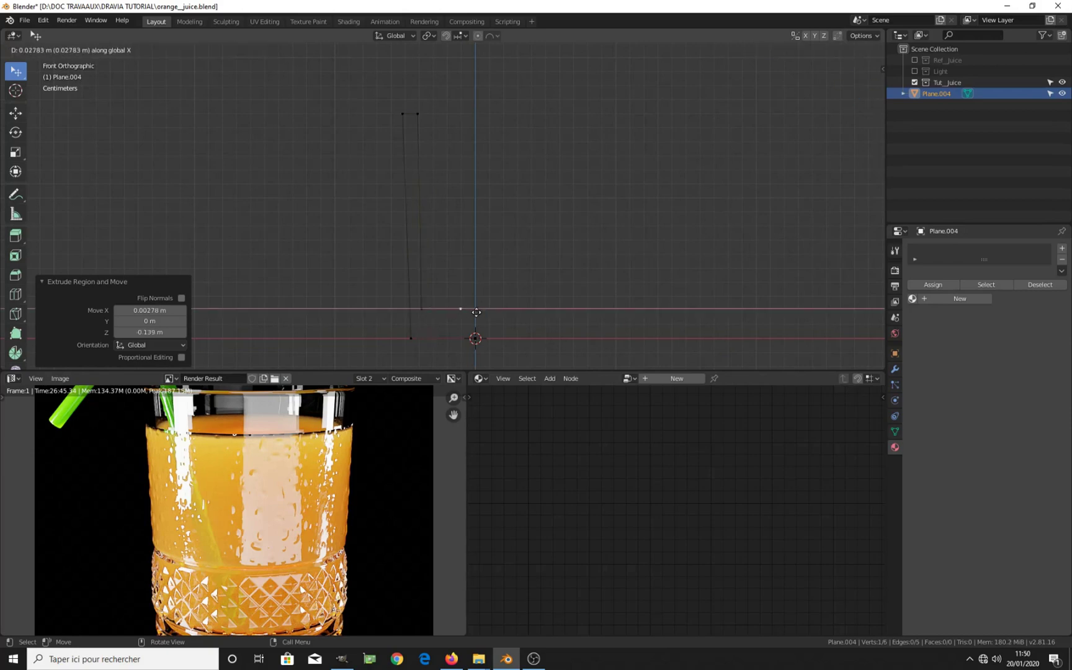
left_click(475, 313)
left_click(445, 35)
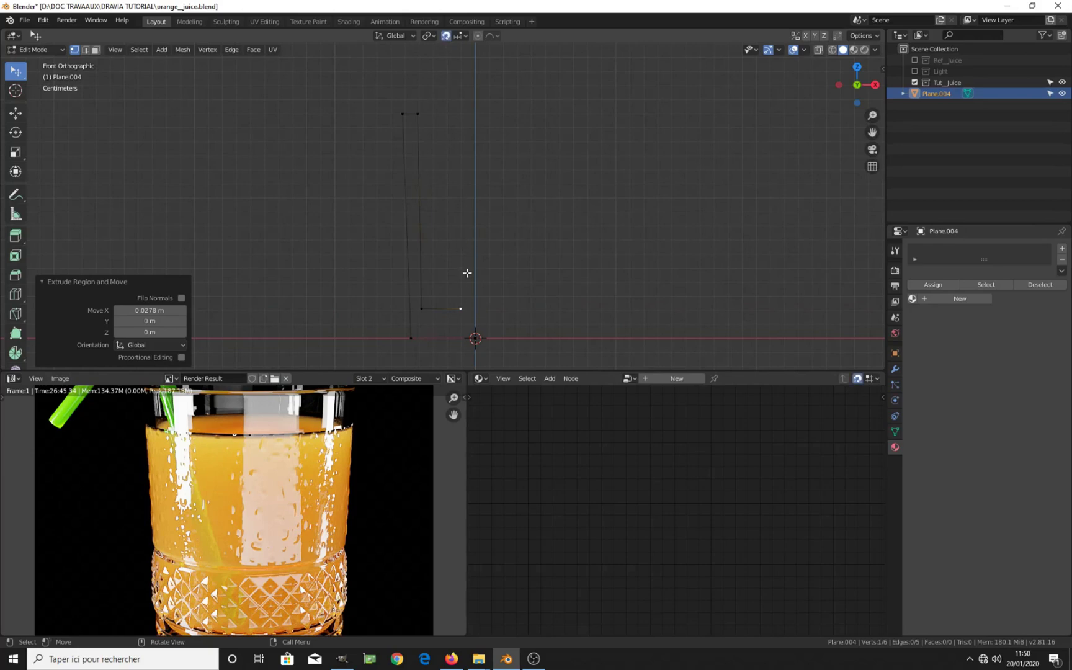
key("g")
key("x")
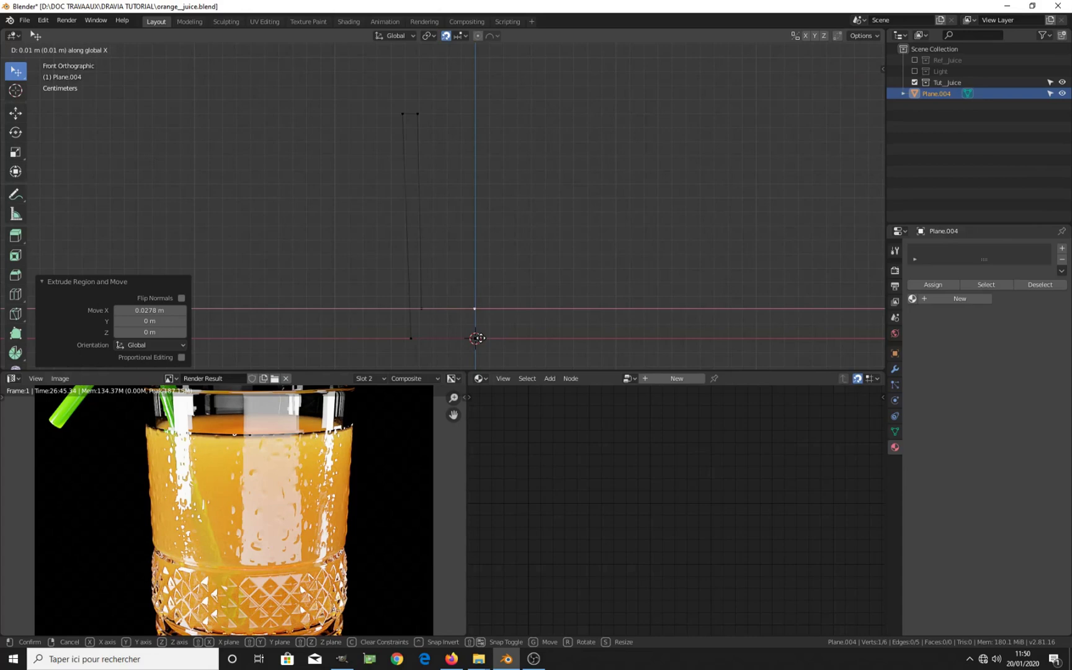
right_click(489, 281)
Set the snap target to Vertex and snap the inner base's end vertex along X onto the central axis
left_click(462, 35)
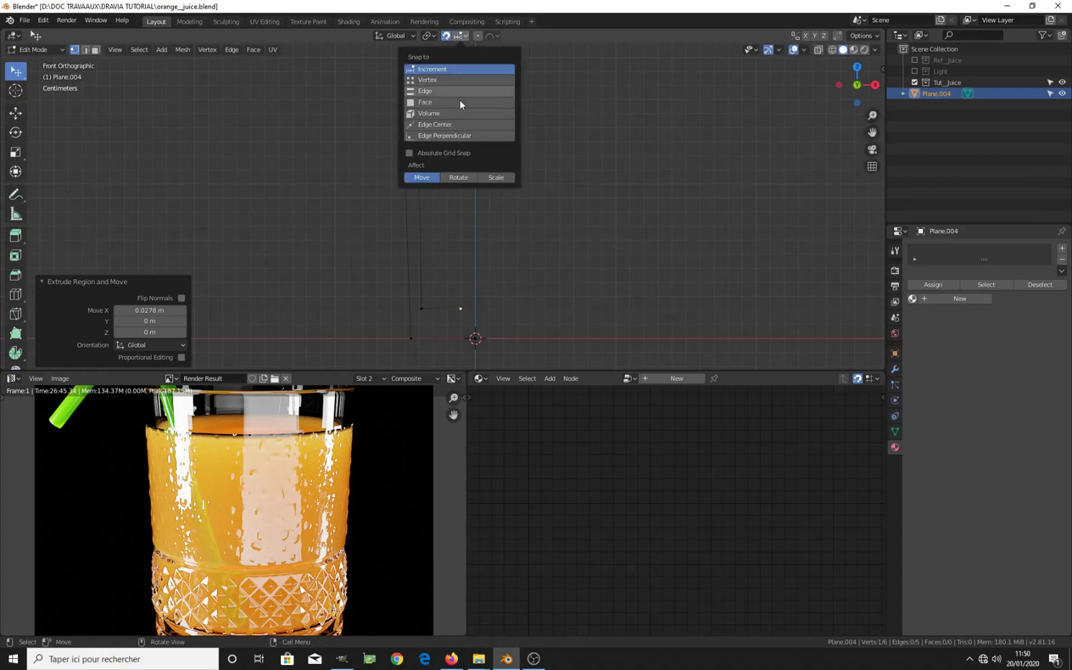
left_click(439, 82)
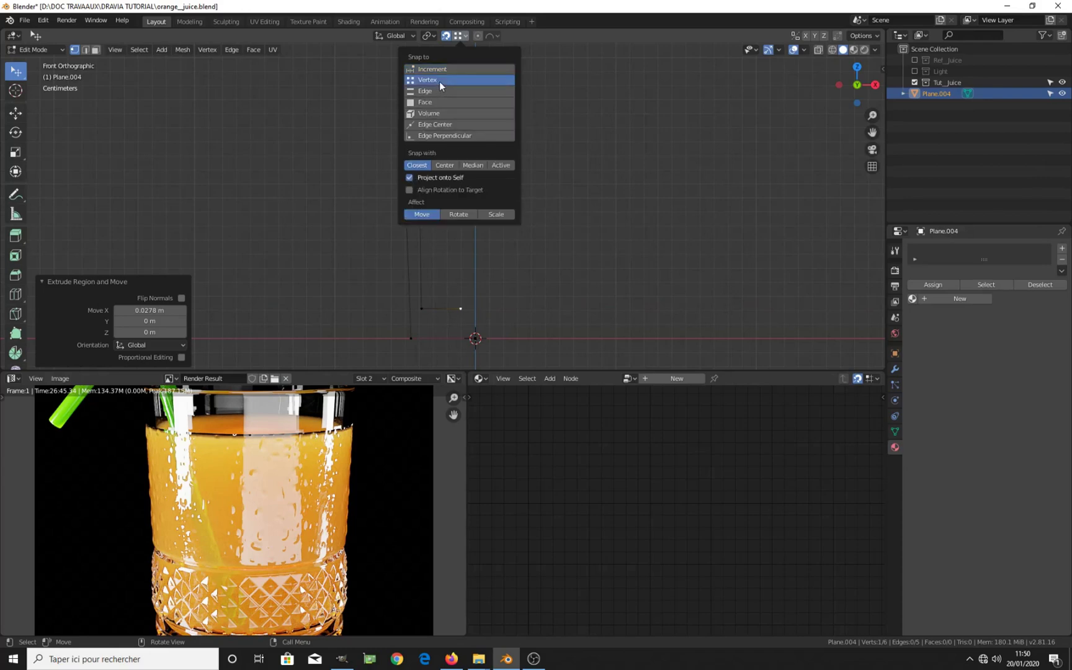
key("g")
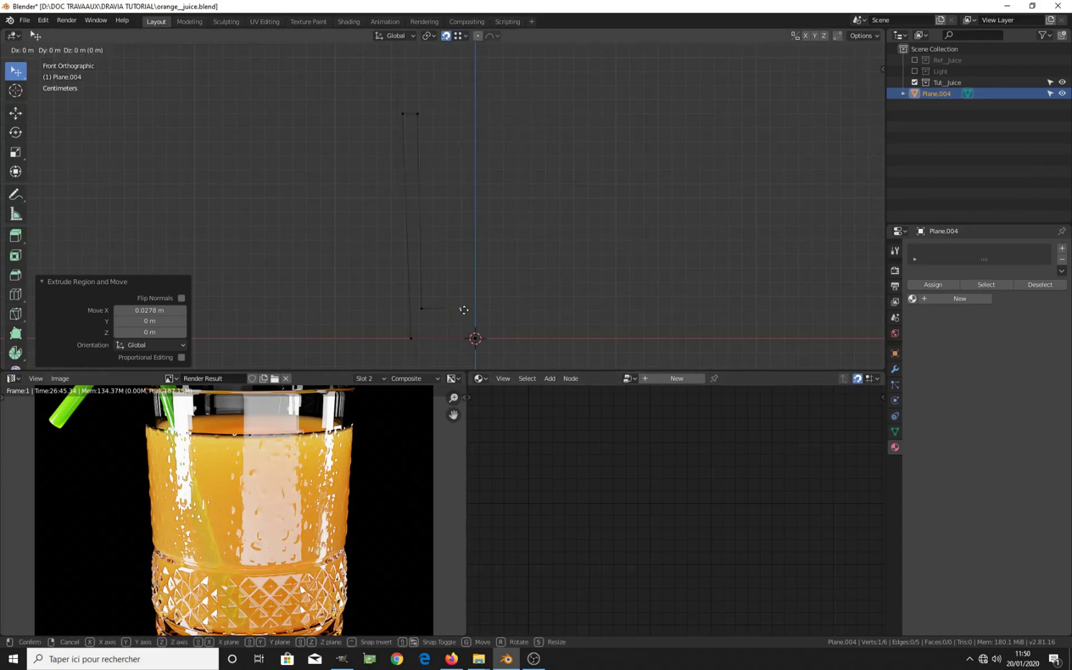
key("x")
left_click(474, 337)
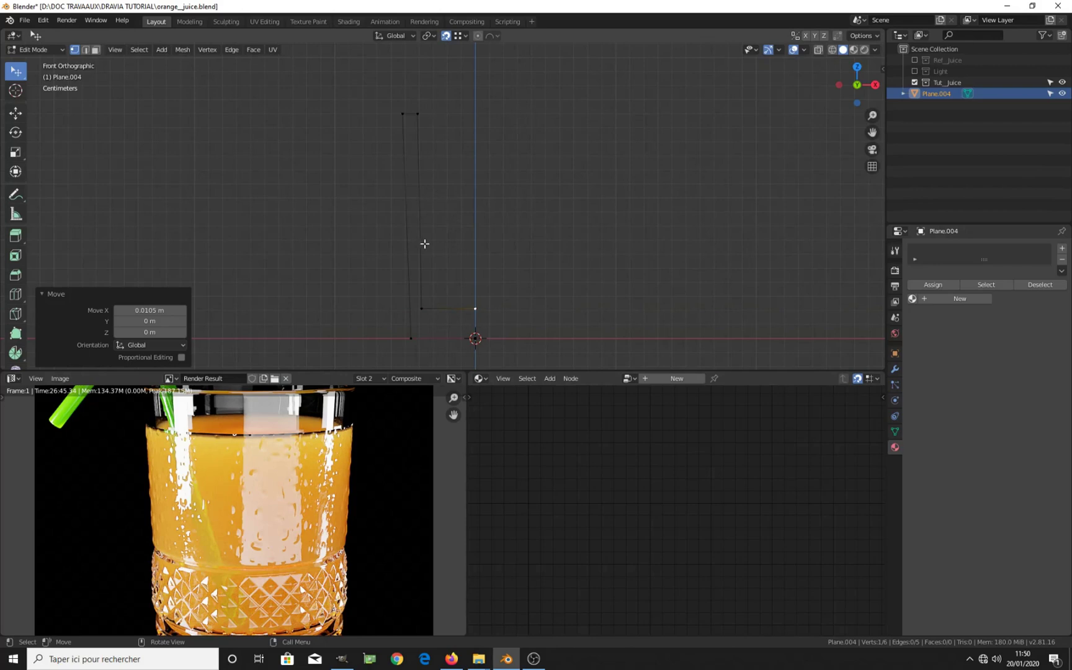
Thin the rim by moving the inner rim vertex about 0.003 m outward along X
left_click(418, 112)
key("g")
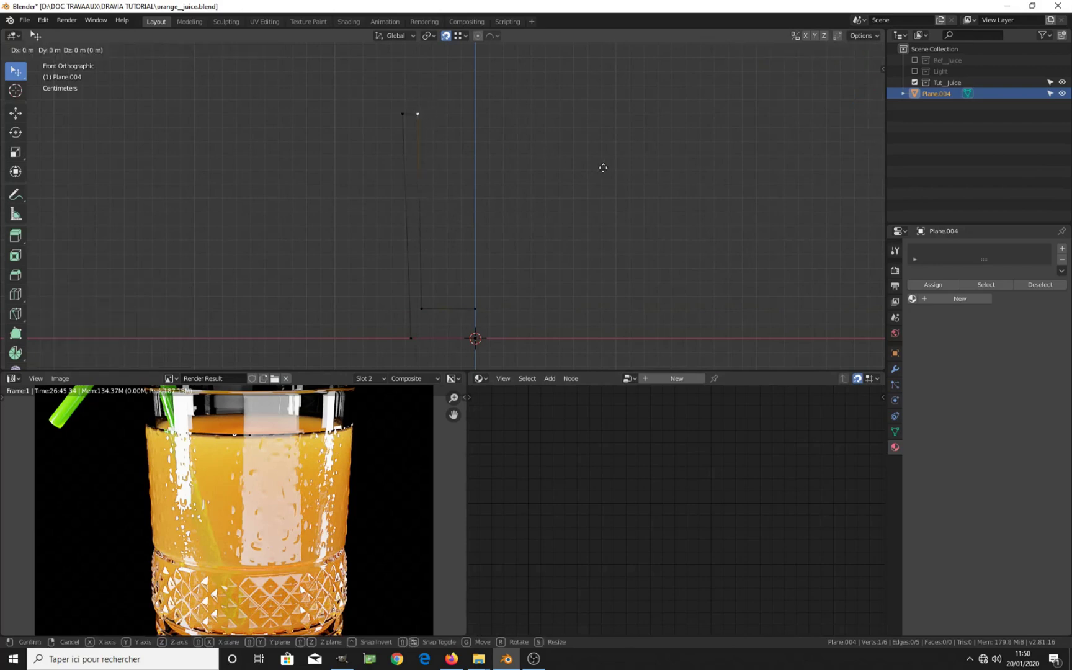
key("x")
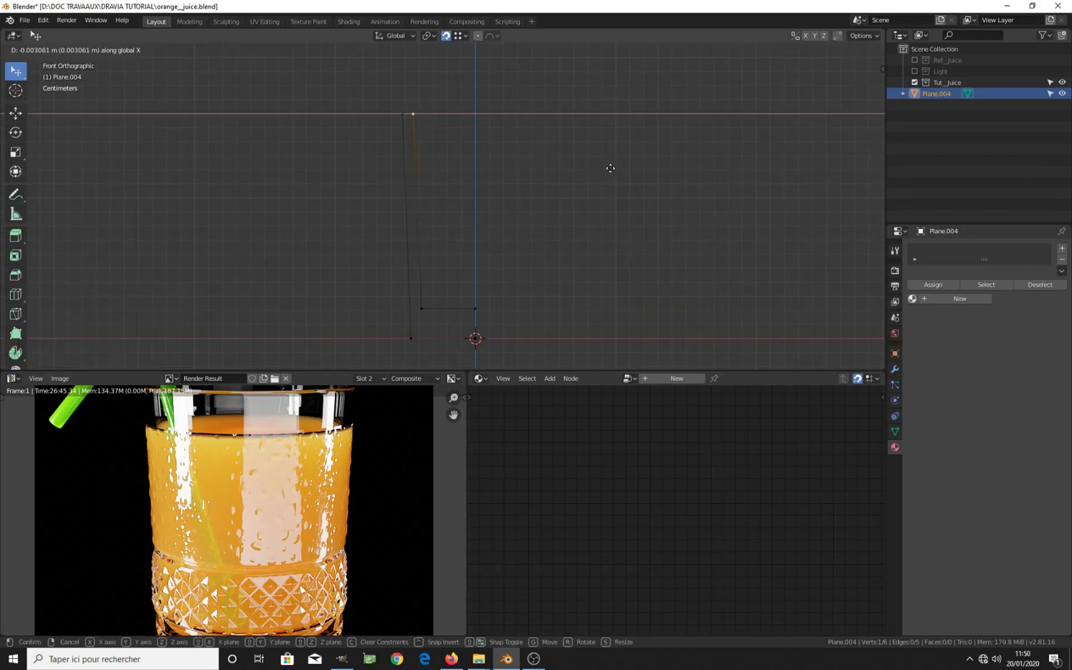
left_click(611, 169)
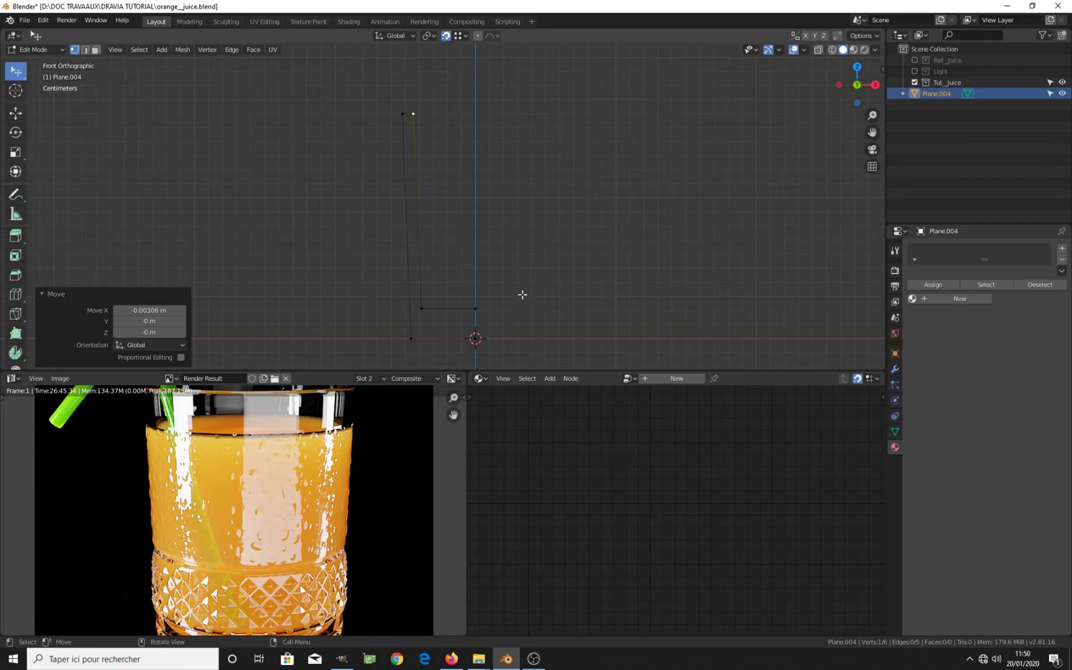
Add a Screw modifier to the plane to revolve the half profile into a glass
scroll(522, 294, "down", 3)
scroll(521, 293, "up", 3)
scroll(517, 293, "down", 1)
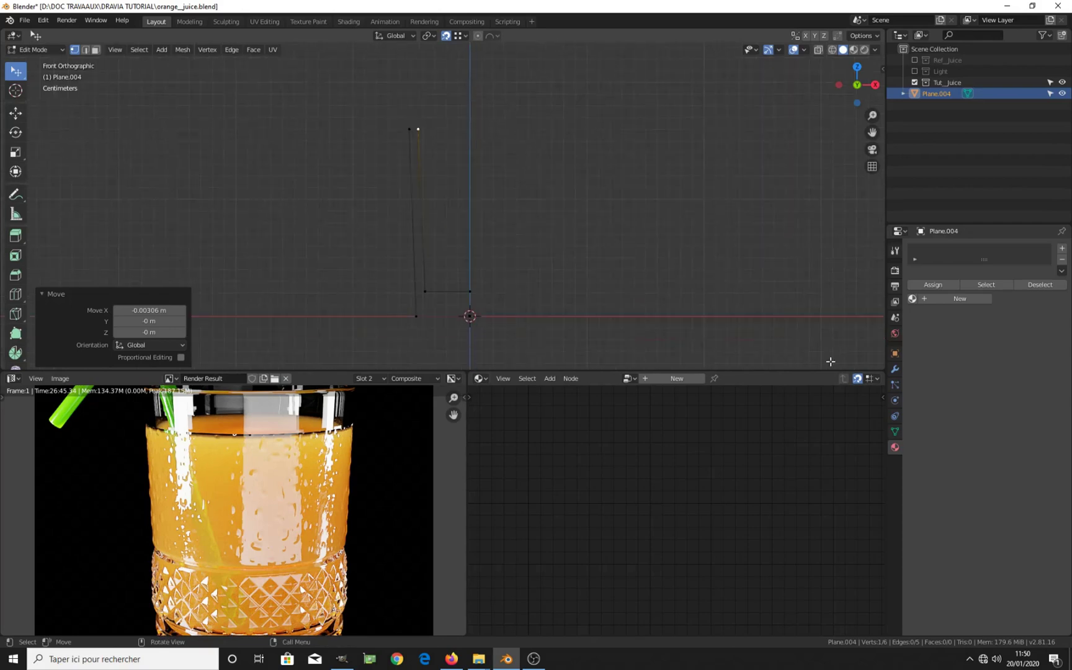
left_click(894, 369)
left_click(927, 248)
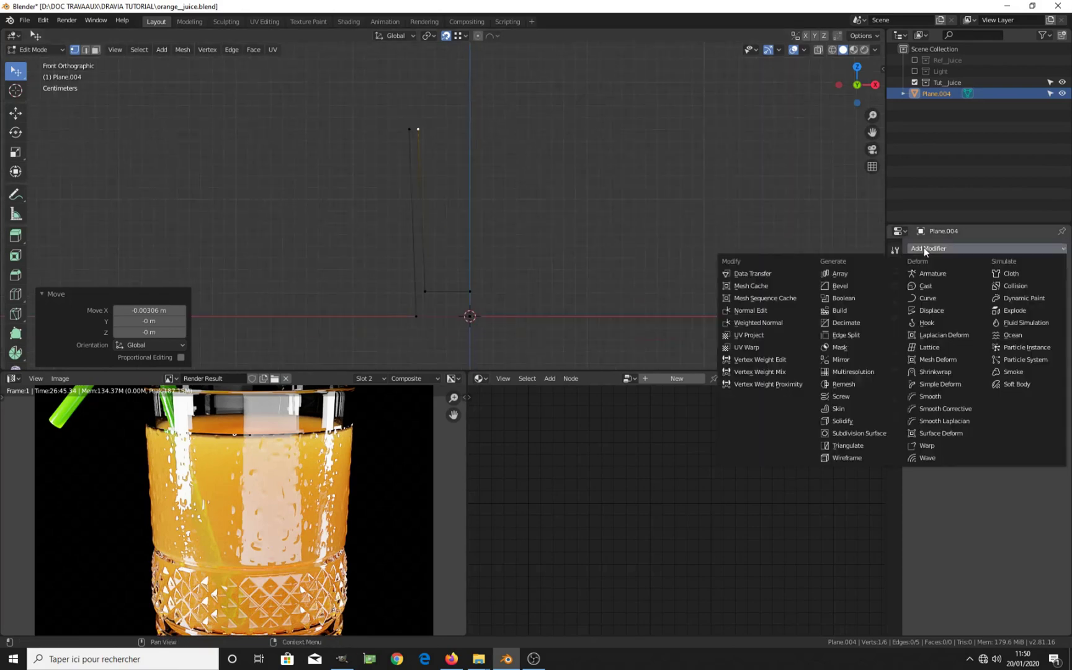
left_click(856, 395)
middle_click_drag(614, 230, 572, 321)
middle_click_drag(527, 275, 545, 244)
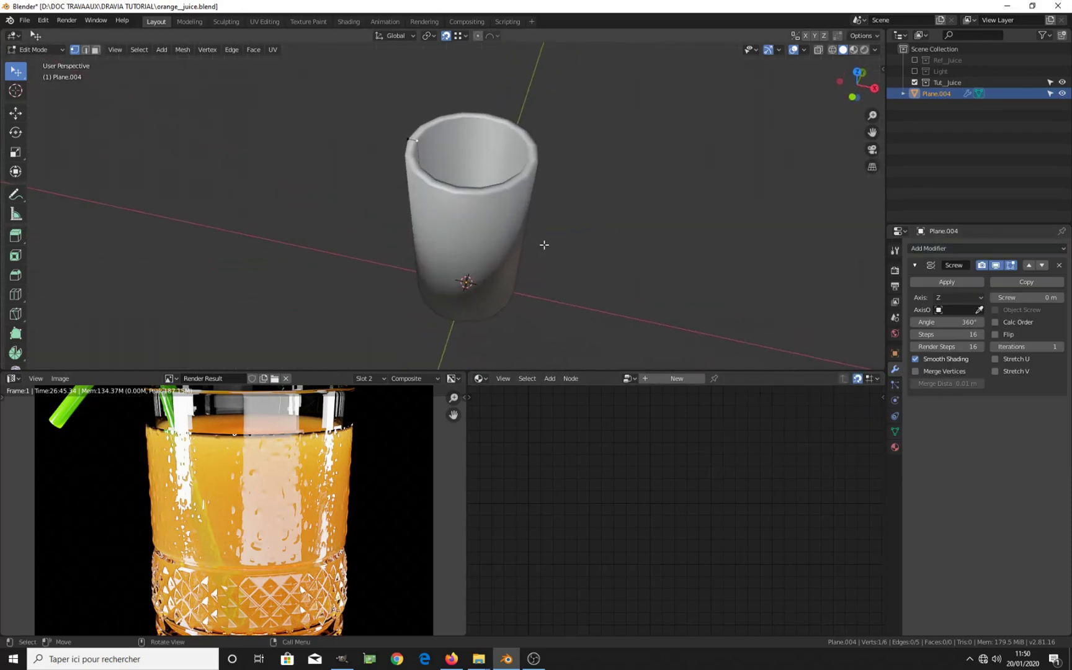
Display the glass as a front-view wireframe and enable Merge Vertices in its Screw modifier
key("KP_1")
key("z")
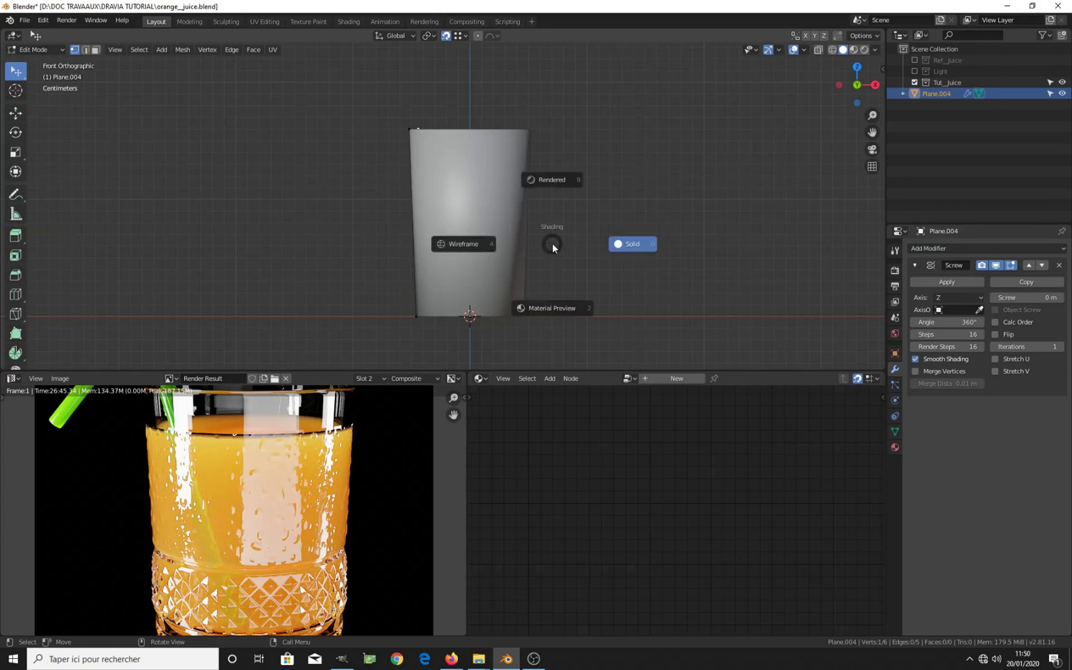
left_click(460, 242)
scroll(441, 220, "up", 2)
middle_click_drag(441, 220, 457, 221, "shift")
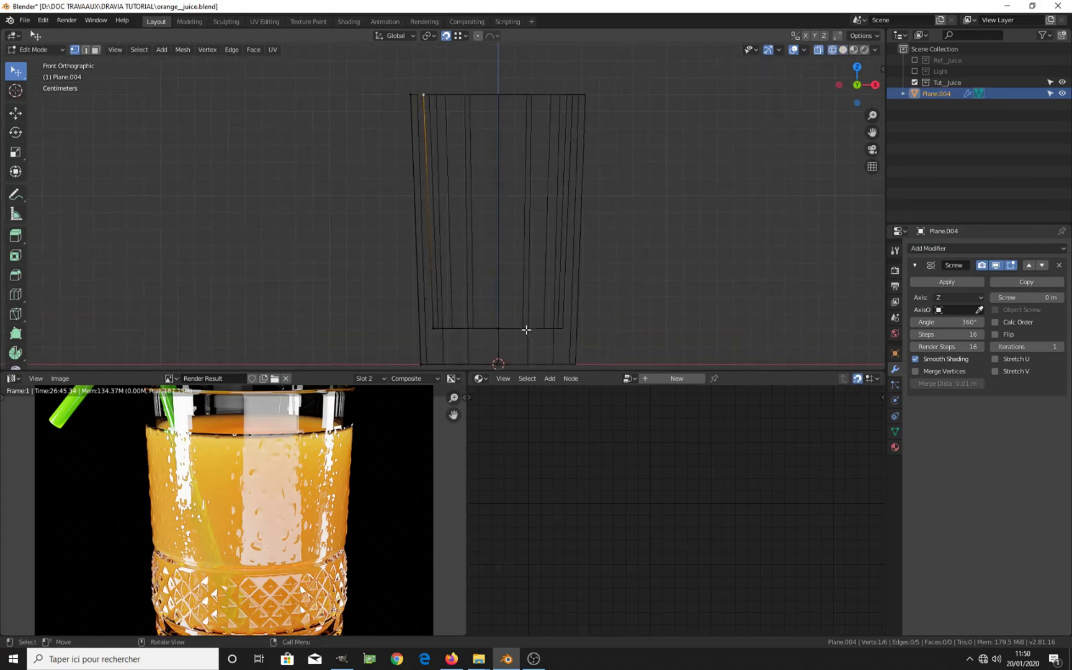
scroll(524, 328, "down", 2)
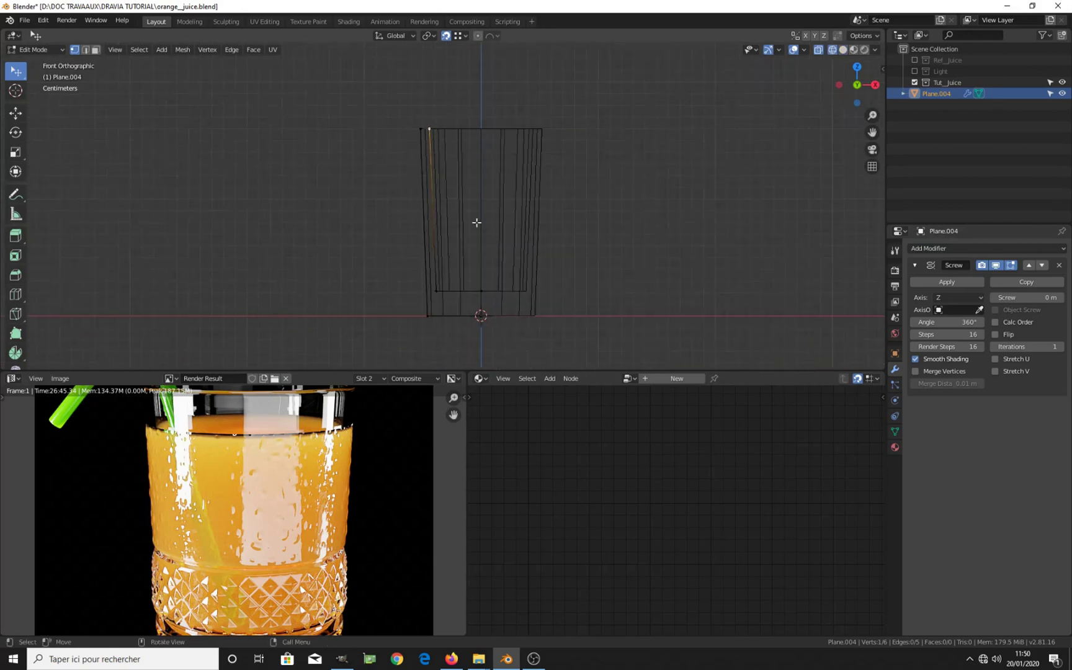
left_click(916, 371)
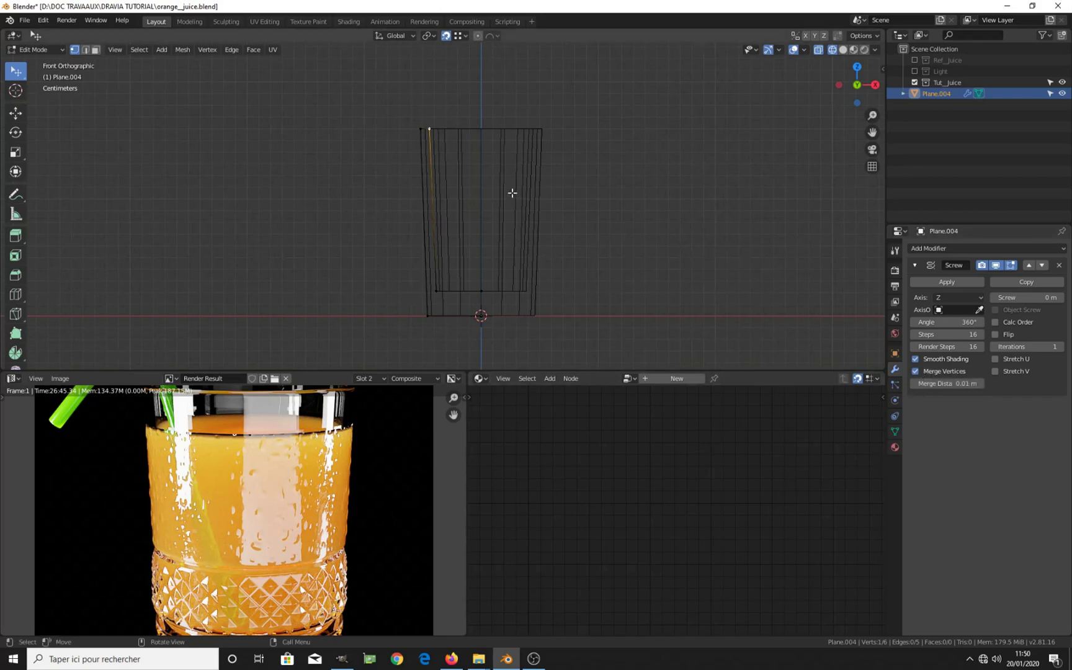
Examine the revolved glass from several angles in wireframe and, outside Edit Mode, in solid shading
middle_click_drag(511, 193, 519, 287)
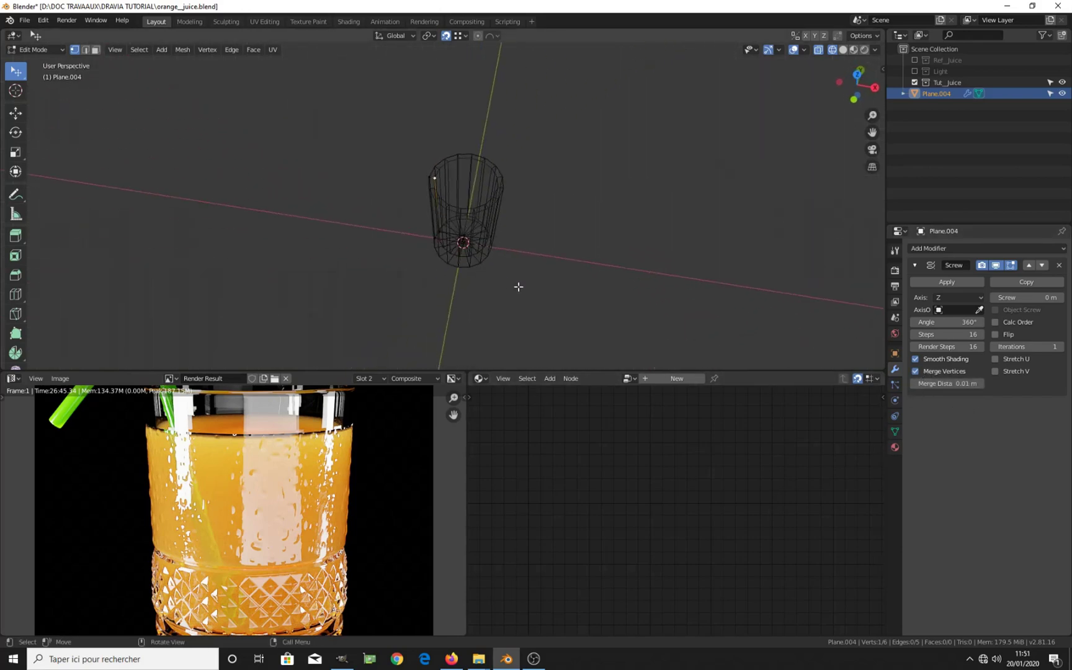
middle_click_drag(477, 246, 527, 153)
scroll(505, 213, "up", 5)
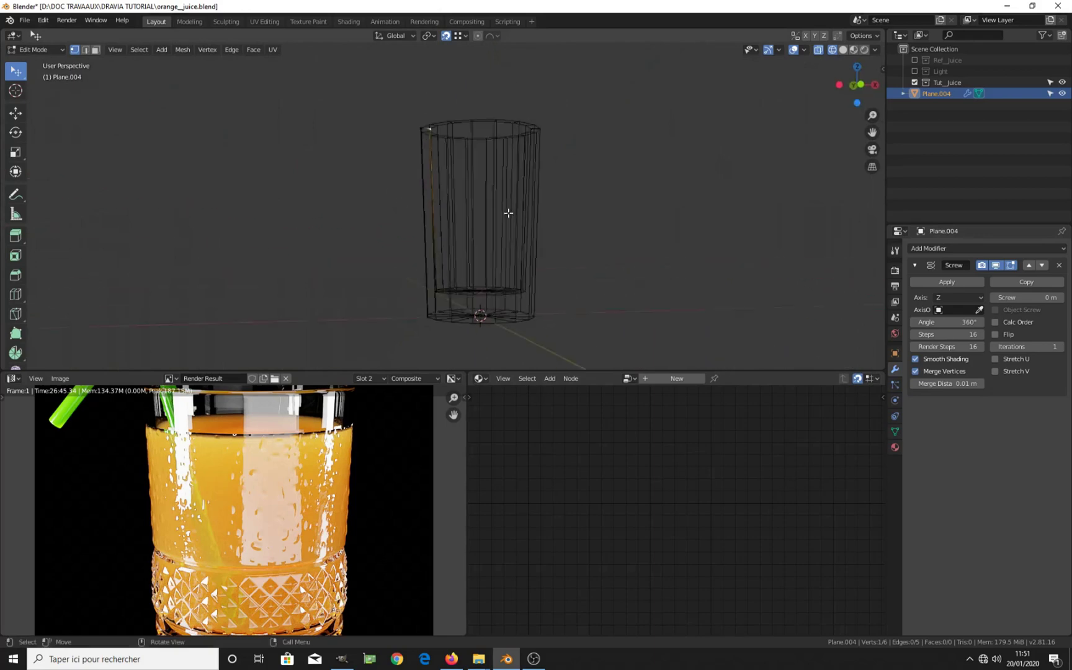
key("KP_1")
key("Tab")
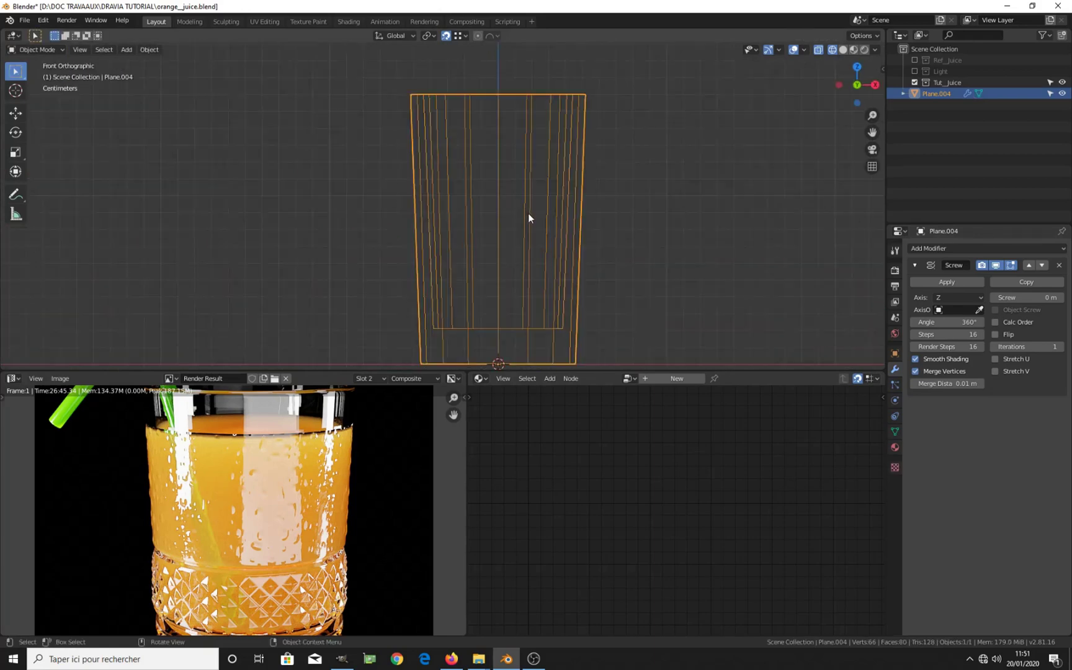
scroll(527, 213, "down", 3)
key("z")
left_click(581, 220)
mouse_move(581, 221)
middle_mouse_down()
mouse_move(560, 275)
mouse_move(513, 275)
mouse_move(576, 226)
middle_mouse_up()
scroll(497, 261, "up", 4)
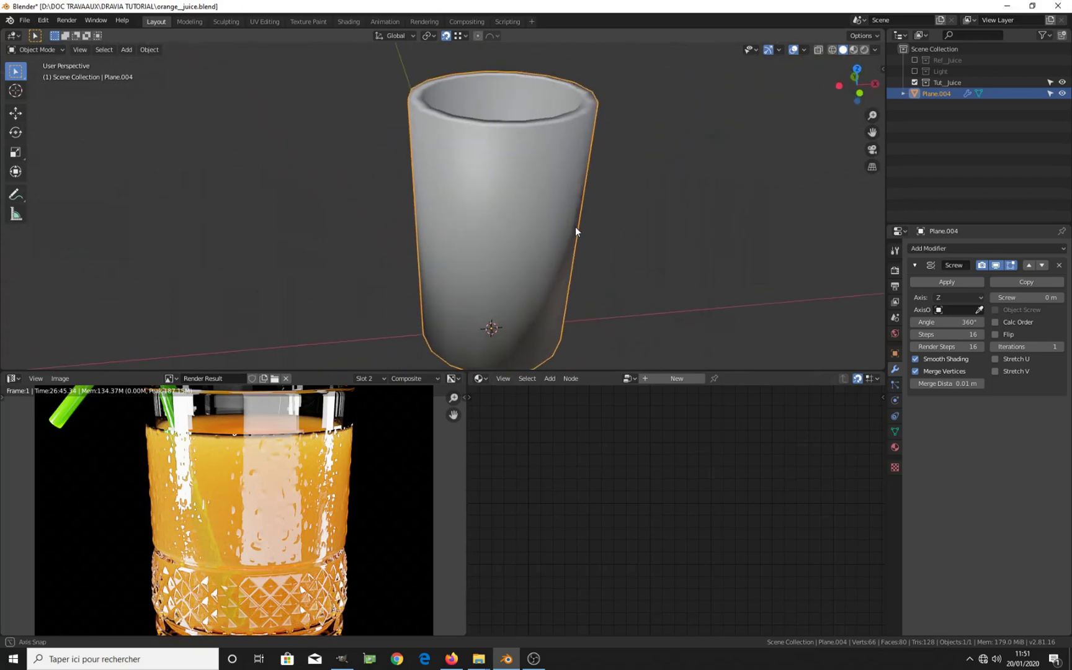
key("KP_1")
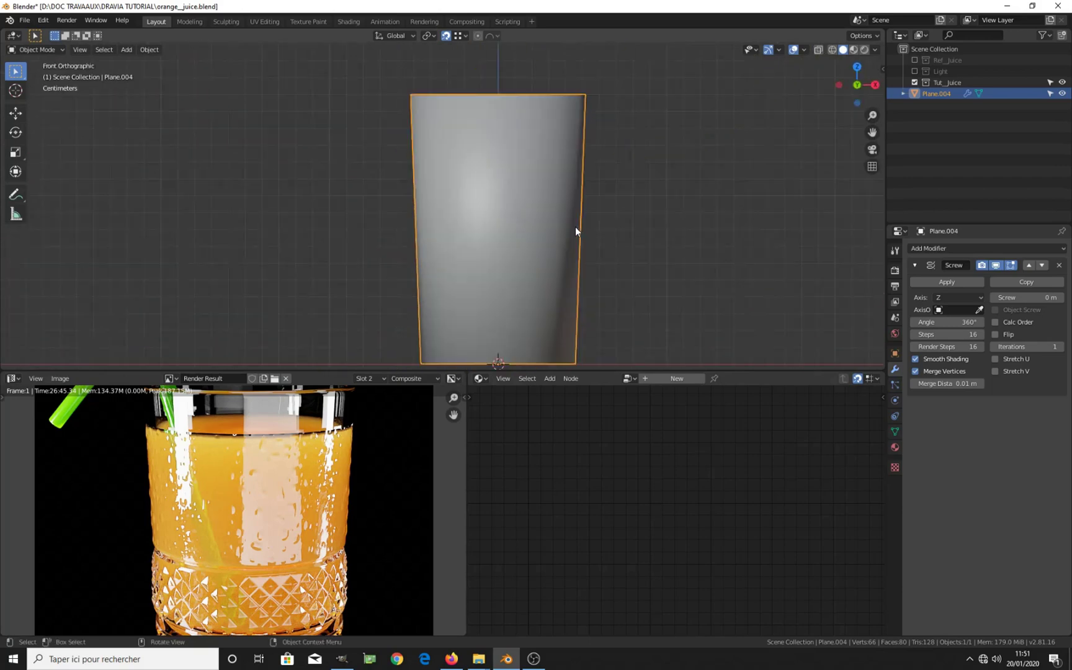
scroll(546, 234, "down", 1)
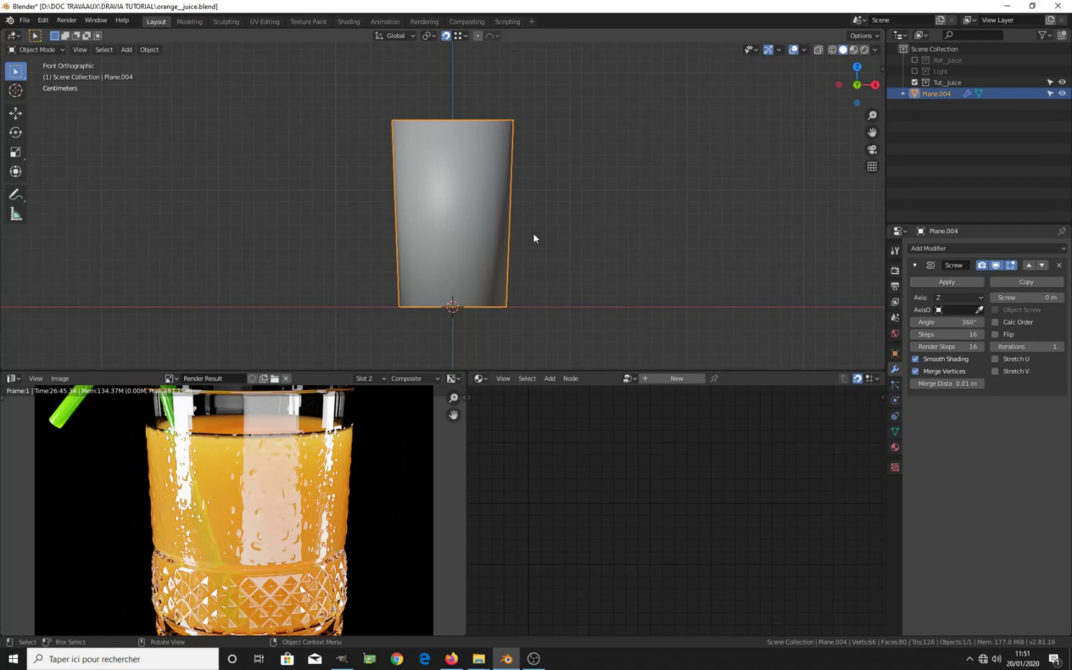
Return to wireframe shading and add a Subdivision Surface modifier to the glass with viewport subdivisions set to 2
key("z")
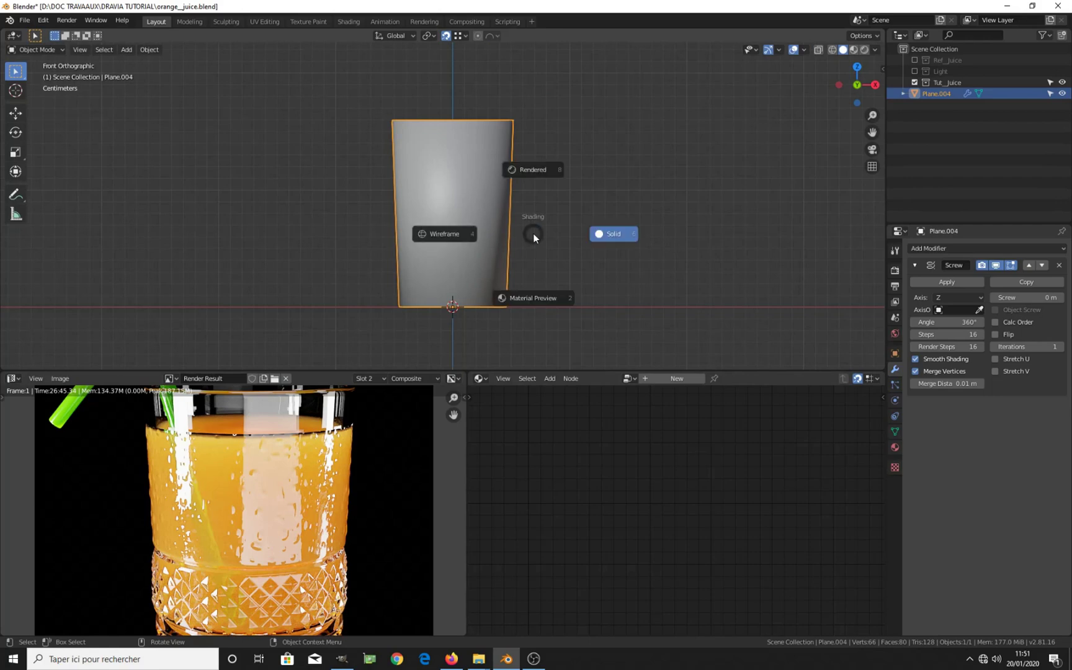
left_click(464, 234)
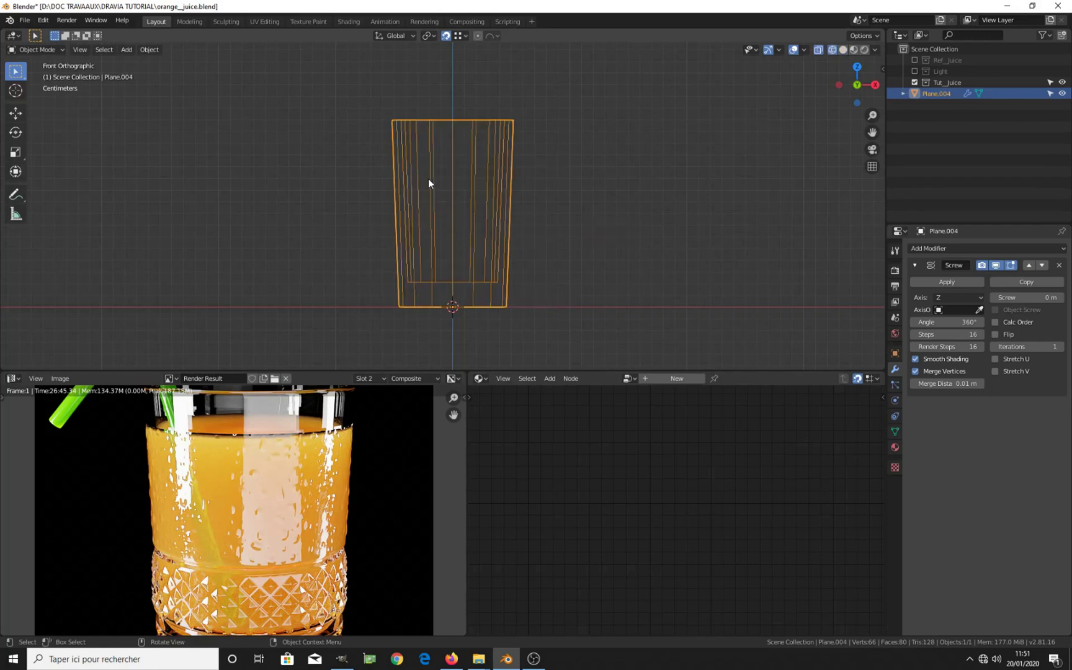
left_click(966, 248)
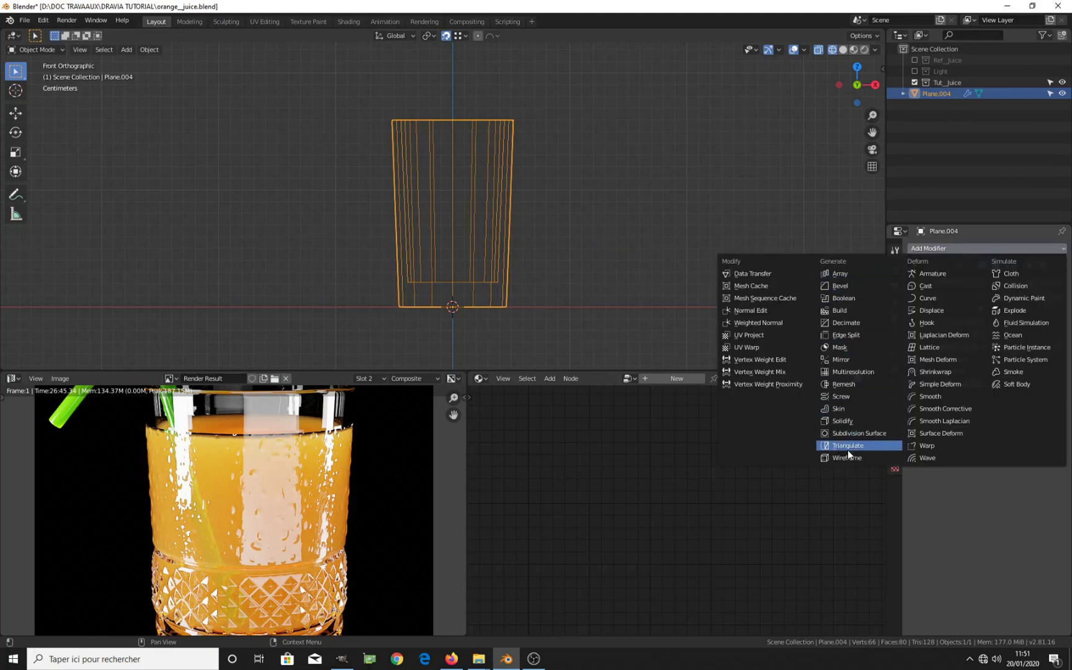
left_click(855, 433)
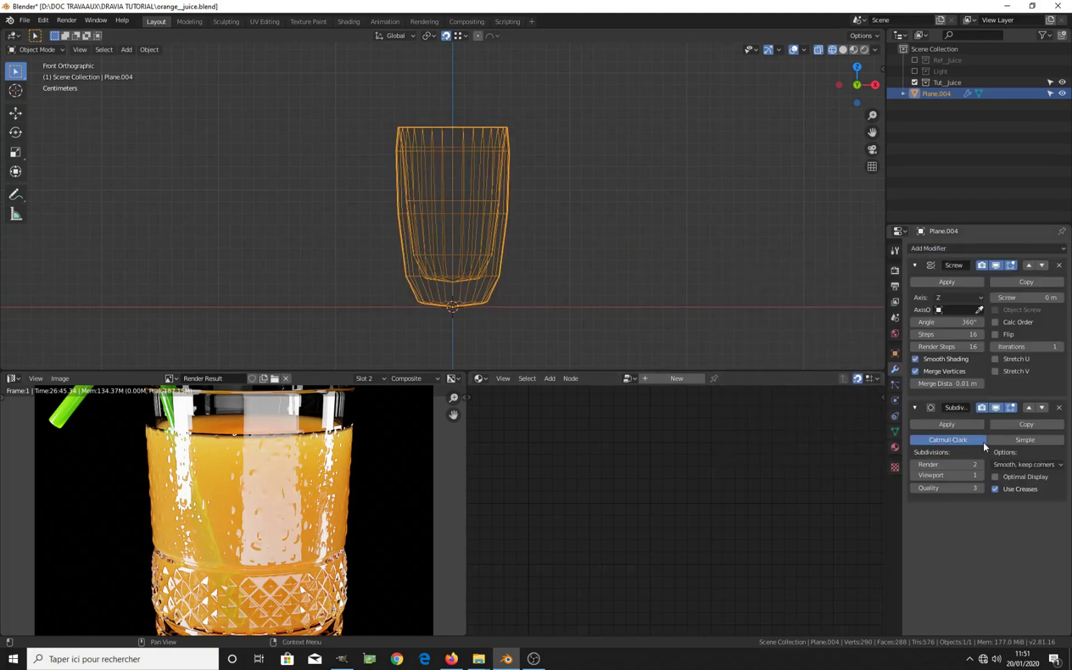
left_click(980, 476)
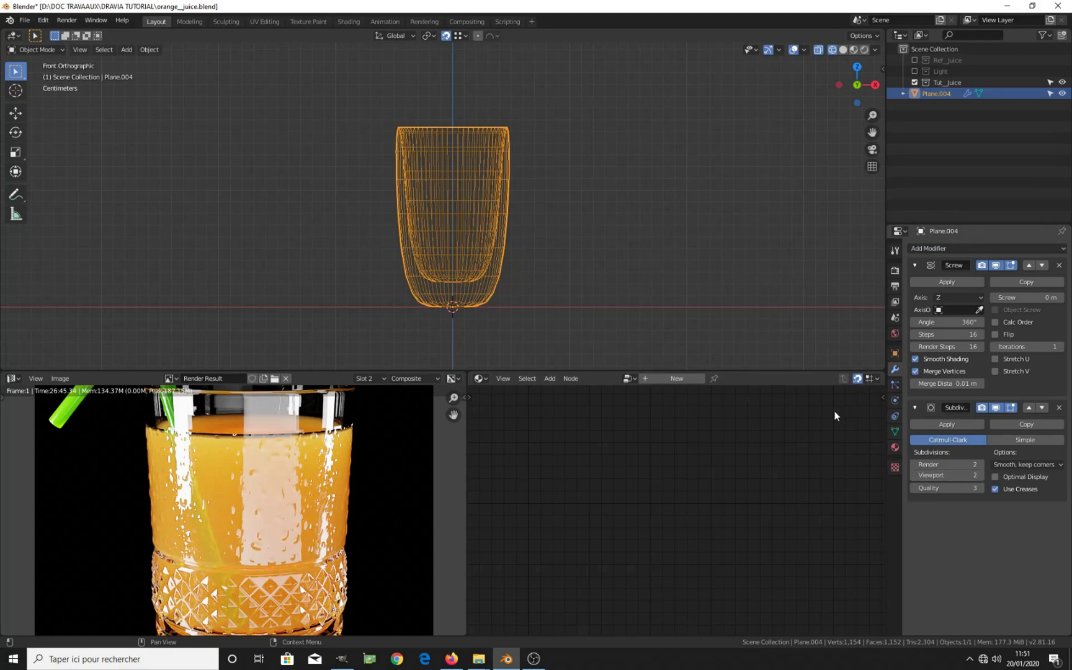
In Edit Mode, select the profile's two rim and two base corner vertices and bevel them vertex-only with 2 segments, about 0.00175 m wide
scroll(437, 241, "up", 1)
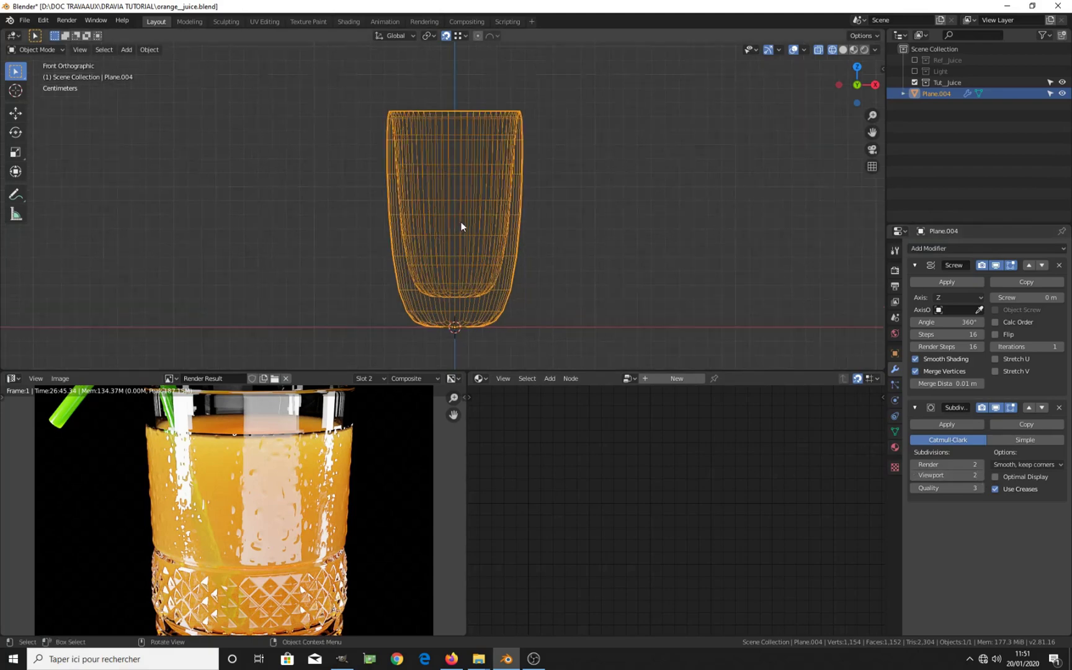
key("Tab")
middle_click_drag(377, 124, 399, 149, "shift")
left_click(404, 133)
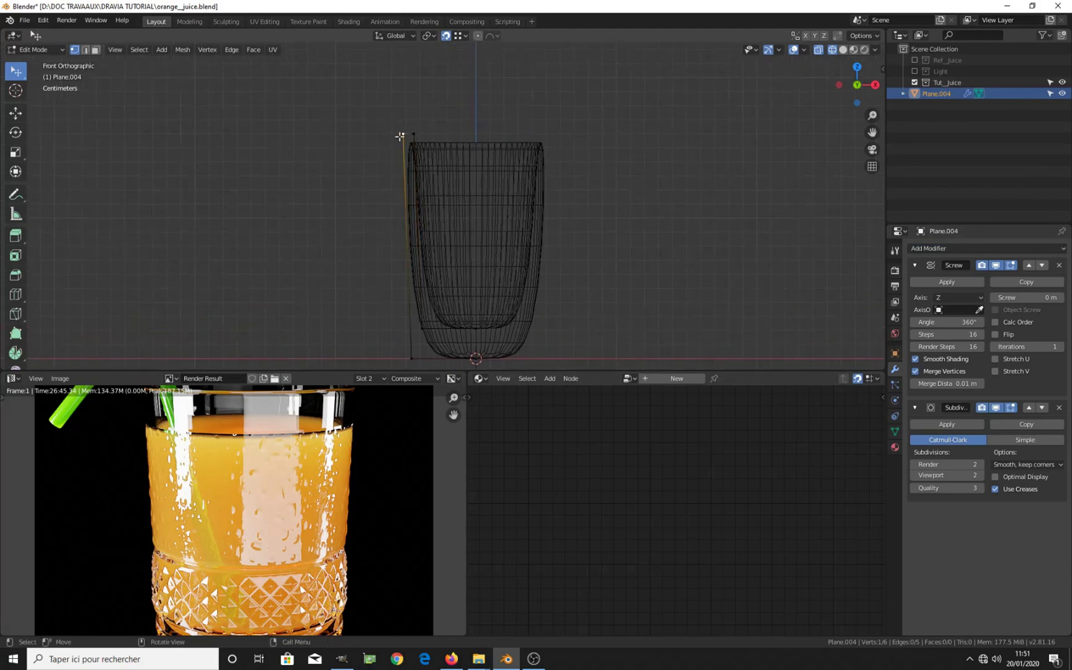
left_click(414, 134, "shift")
middle_click_drag(433, 284, 439, 210, "shift")
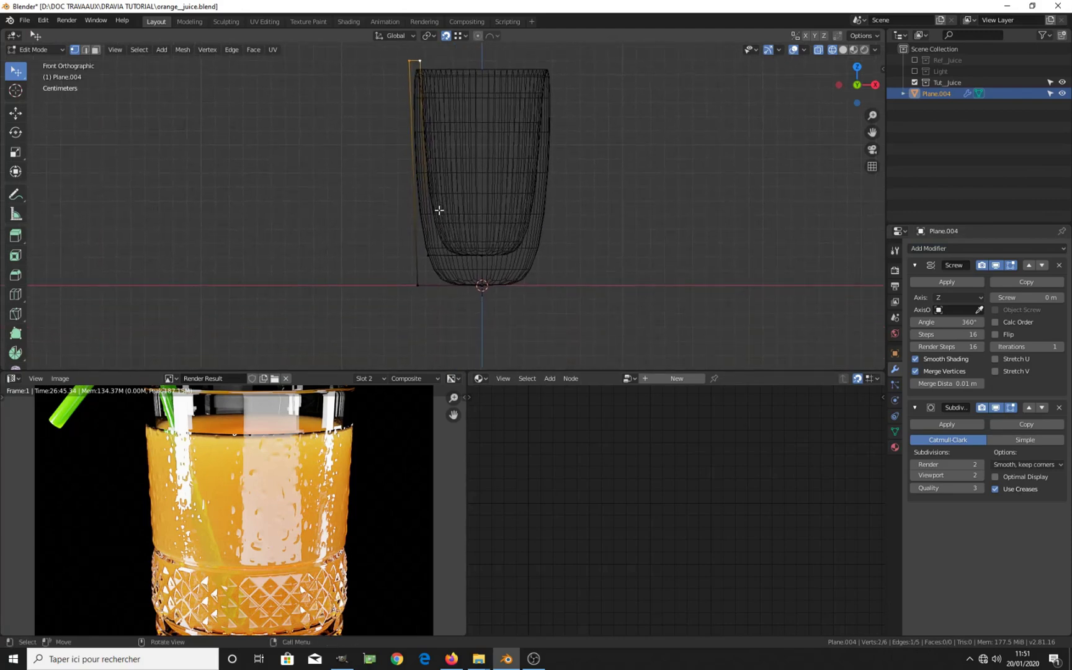
left_click(417, 284, "shift")
left_click(429, 255, "shift")
scroll(476, 301, "up", 2)
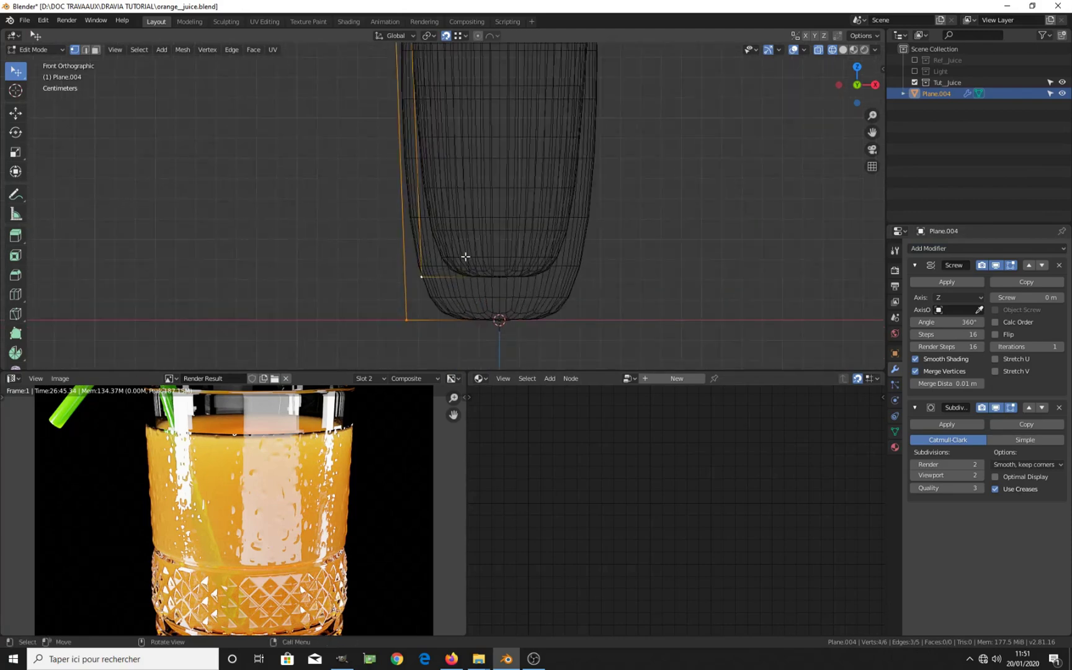
scroll(464, 163, "down", 2)
scroll(463, 173, "up", 1)
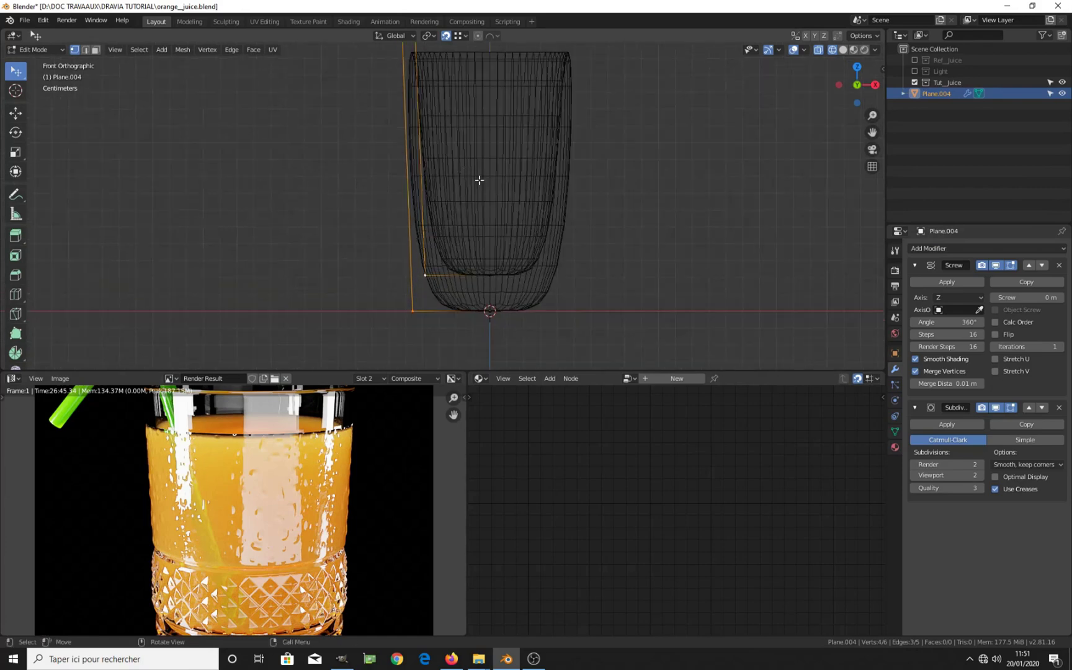
scroll(479, 179, "down", 1)
middle_click_drag(479, 180, 474, 227, "shift")
key("ctrl+b")
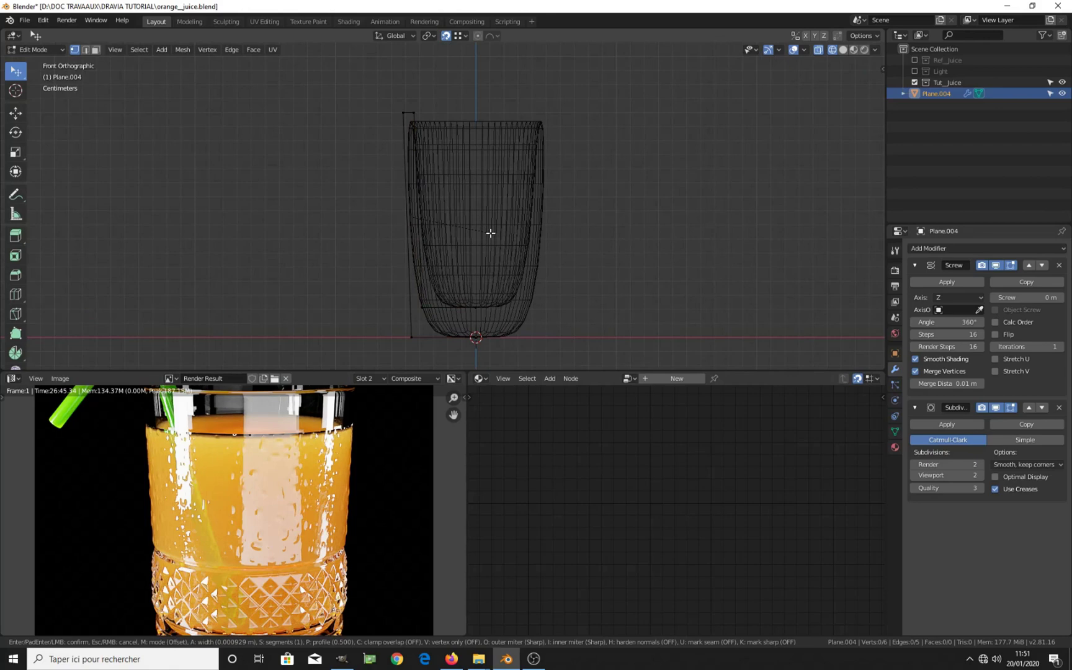
key("v")
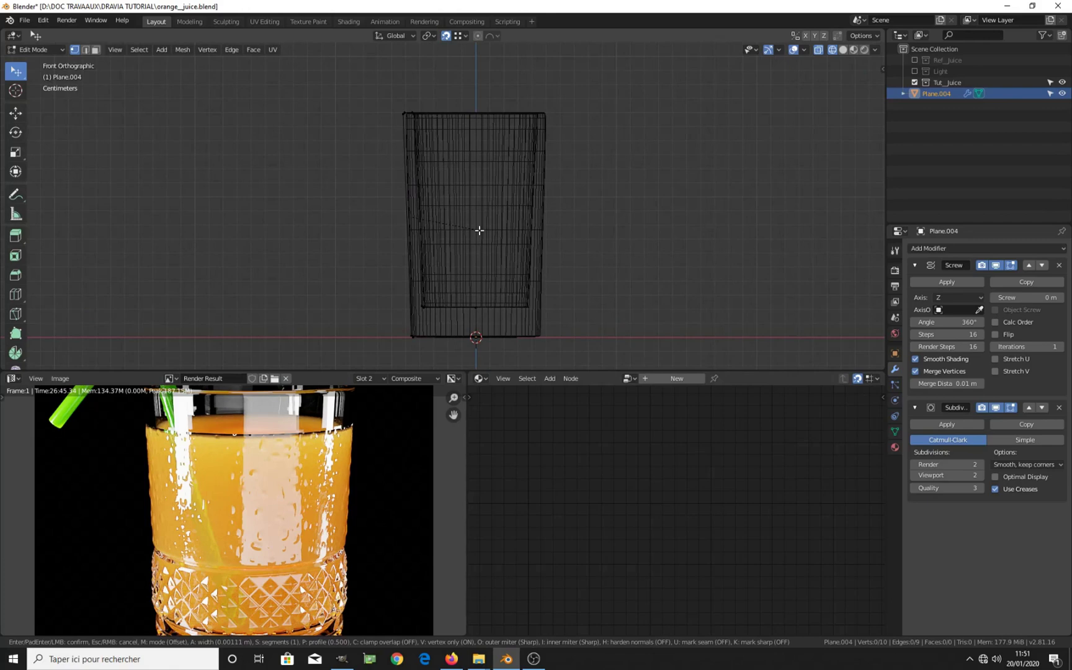
scroll(479, 230, "up", 1)
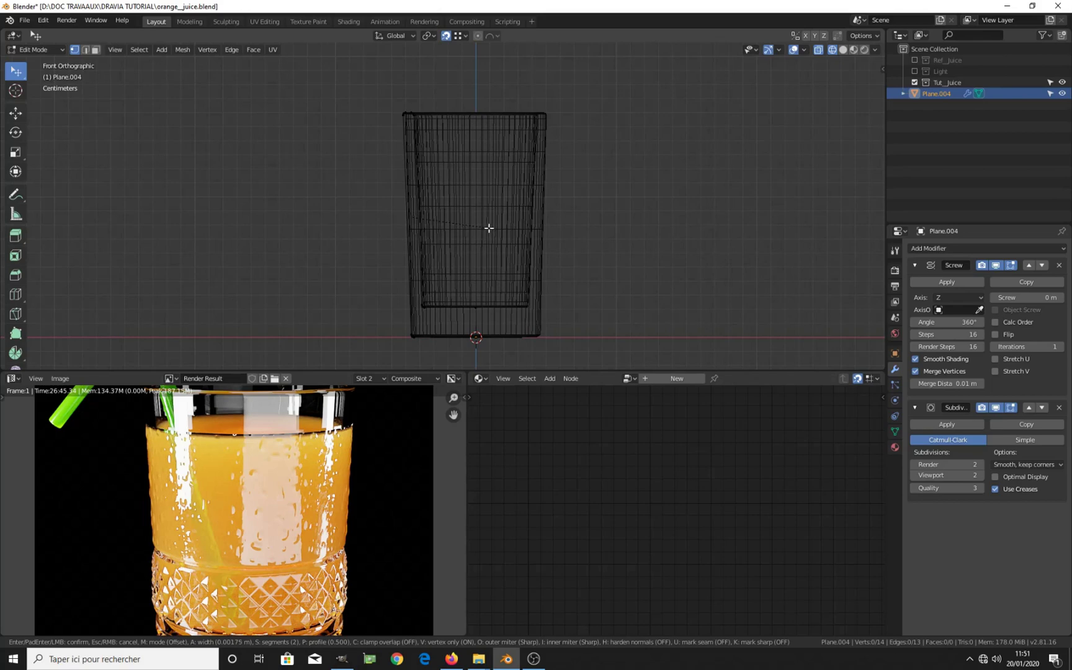
left_click(489, 228)
Examine the bevelled glass in solid shading from several angles and from the front
key("Tab")
middle_click_drag(569, 237, 527, 267)
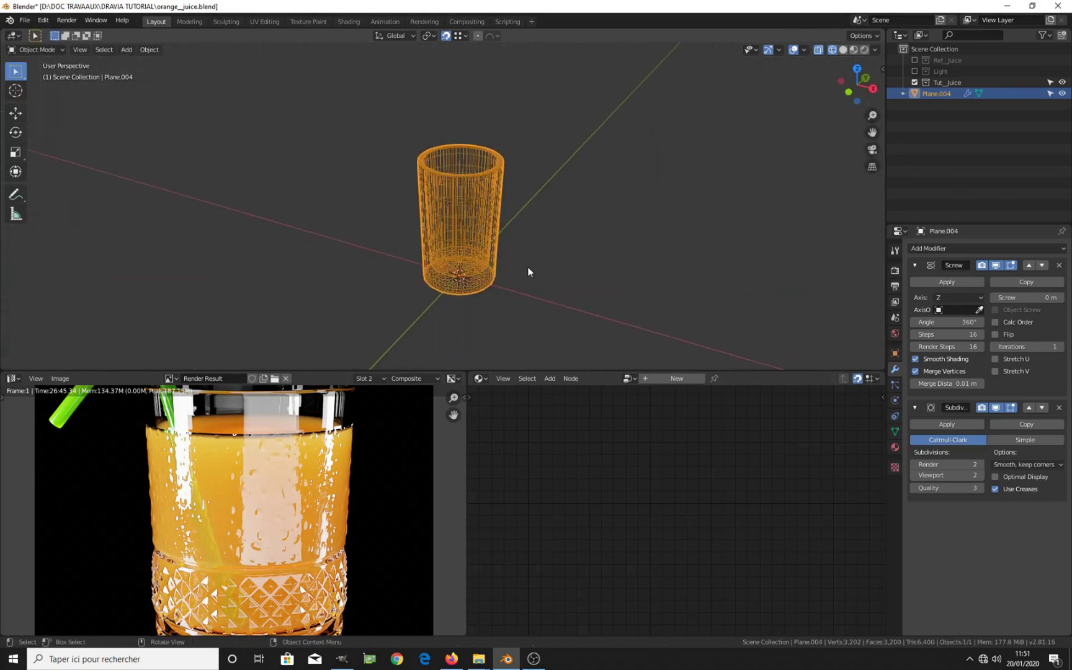
key("z")
left_click(604, 271)
mouse_move(603, 270)
middle_mouse_down()
mouse_move(494, 286)
mouse_move(546, 242)
mouse_move(603, 221)
middle_mouse_up()
scroll(494, 281, "up", 3)
key("Tab")
scroll(496, 279, "down", 3)
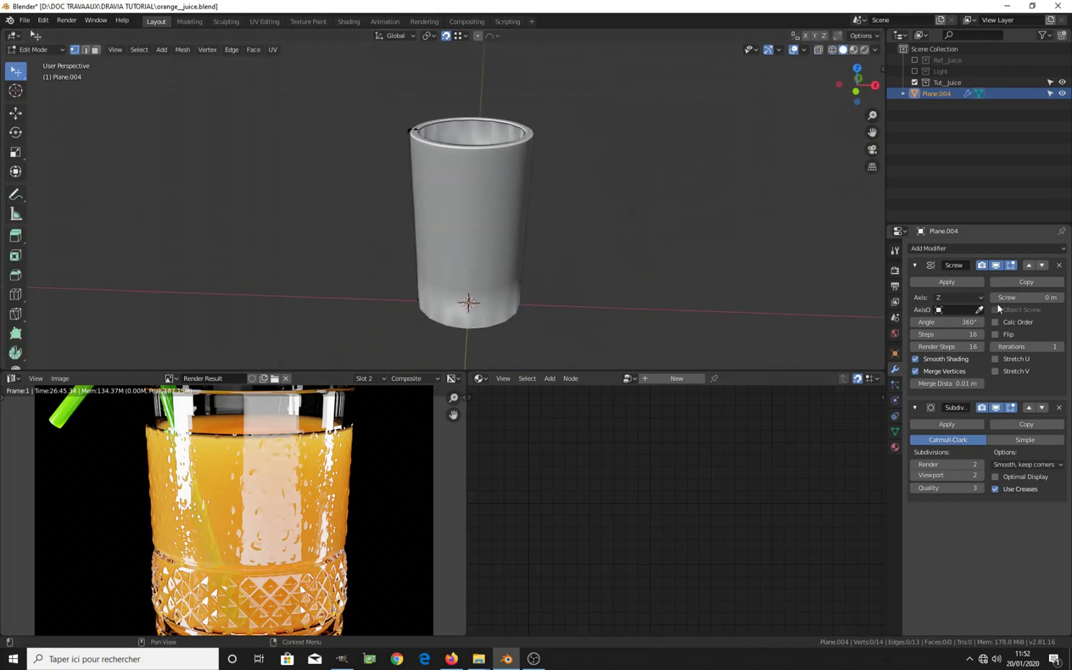
middle_click_drag(641, 316, 549, 289)
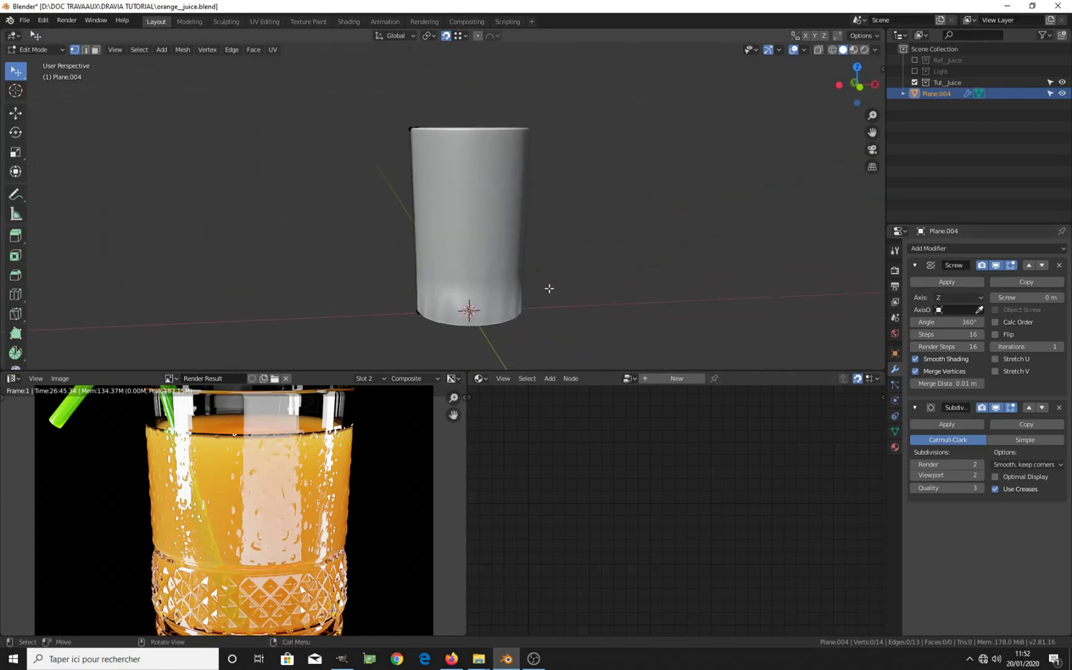
key("KP_1")
key("z")
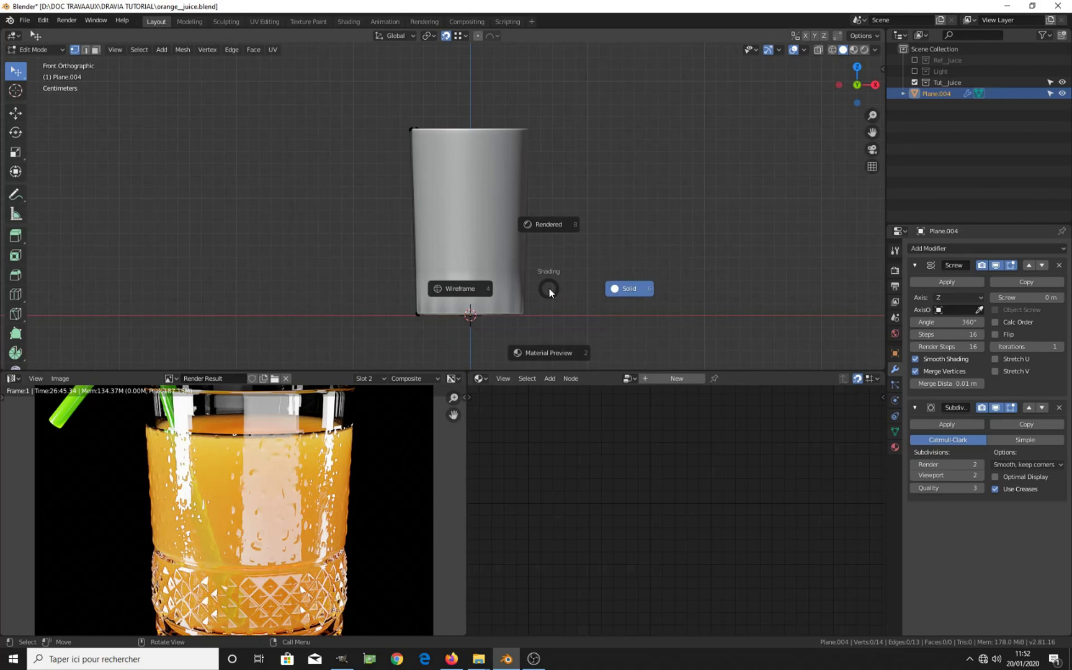
left_click(628, 288)
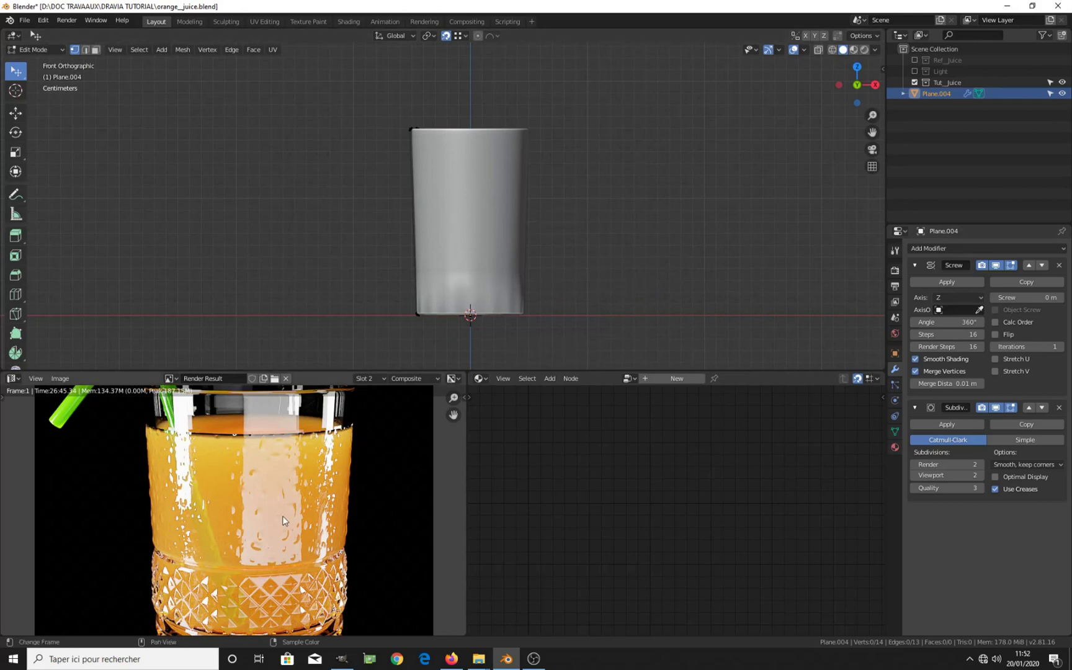
Consult the glass and juice outline diagram in GIMP, and return to Blender to show the glass as wireframe in Edit Mode
left_click(342, 659)
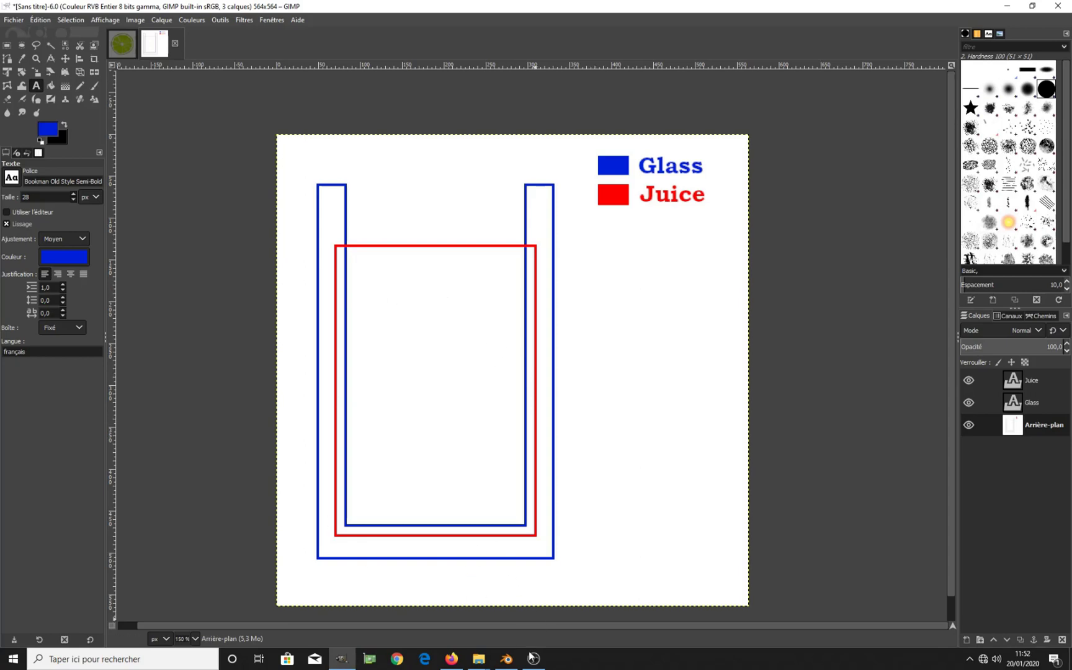
left_click(506, 659)
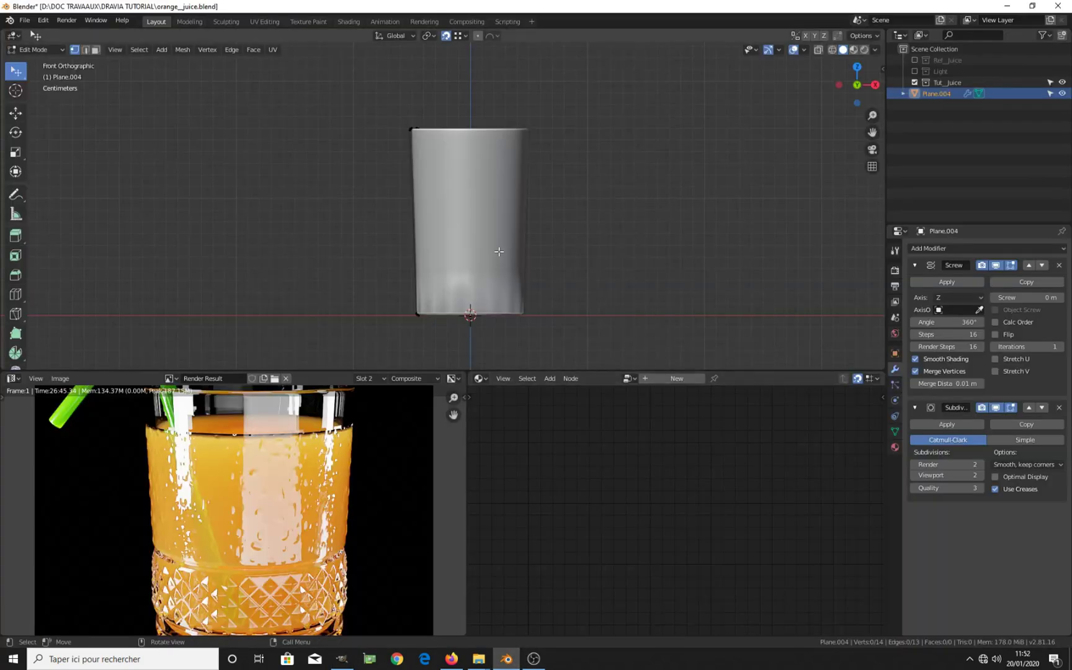
key("Tab")
key("Tab")
key("z")
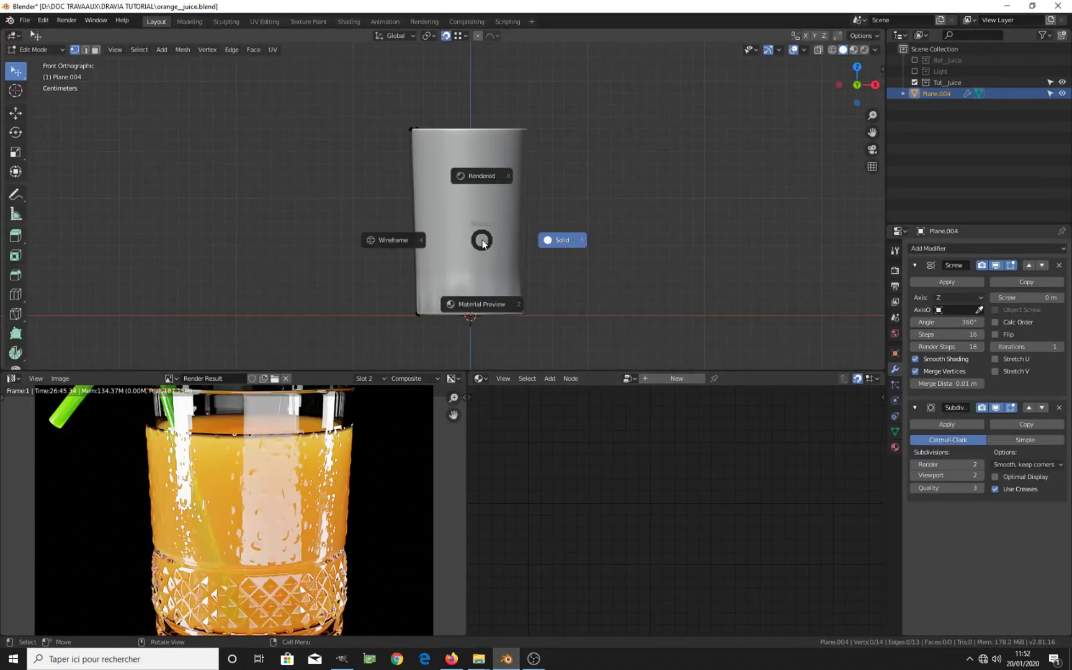
left_click(427, 240)
Duplicate the inner rim vertex about 0.025 m down and nudge the copy outward into the thickness of the glass wall
scroll(426, 213, "up", 3)
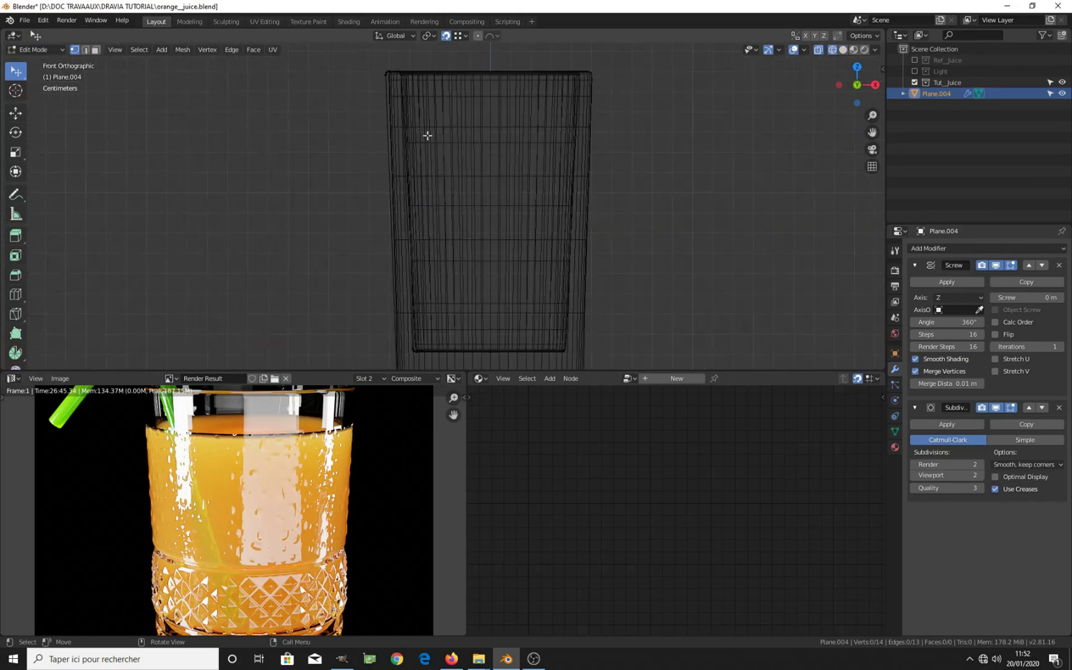
left_click(404, 76)
scroll(412, 107, "up", 1)
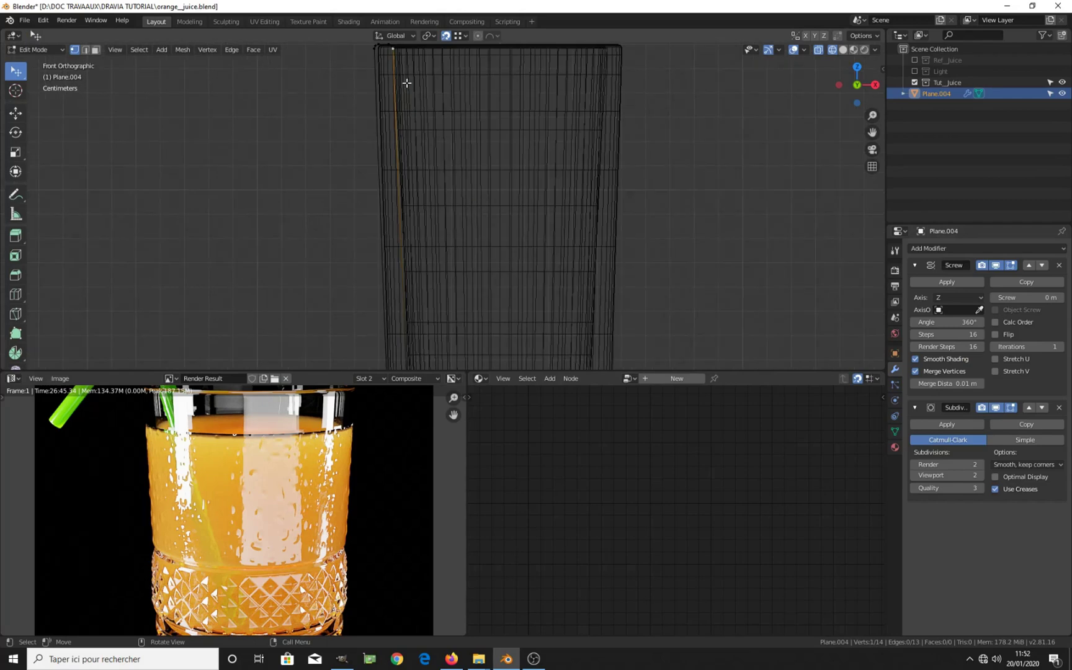
key("e")
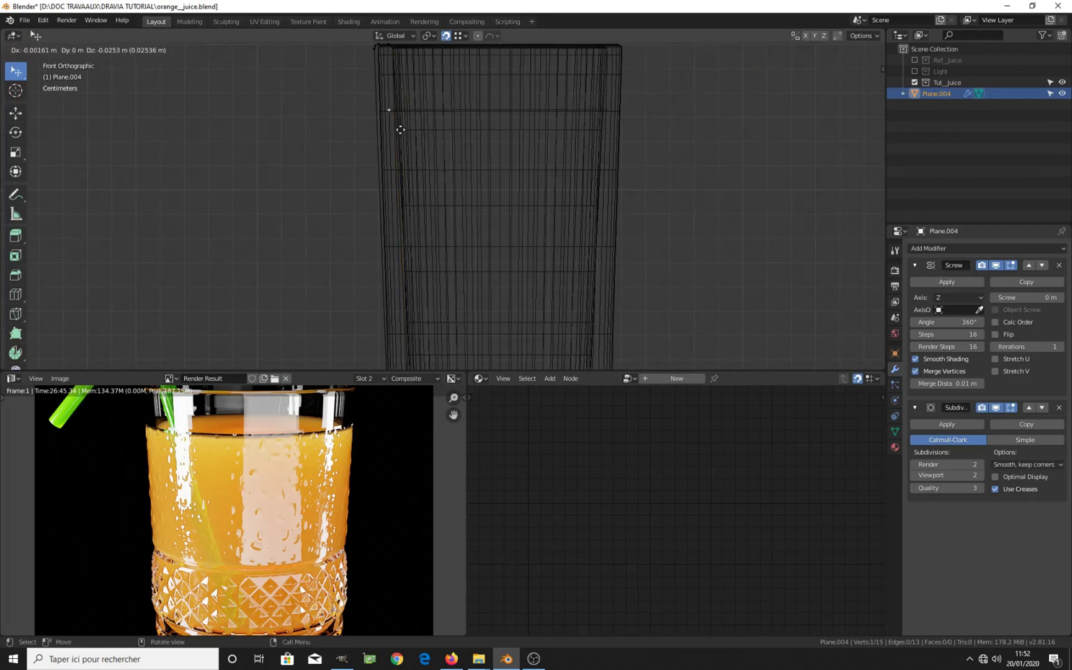
left_click(400, 129)
scroll(410, 133, "down", 3)
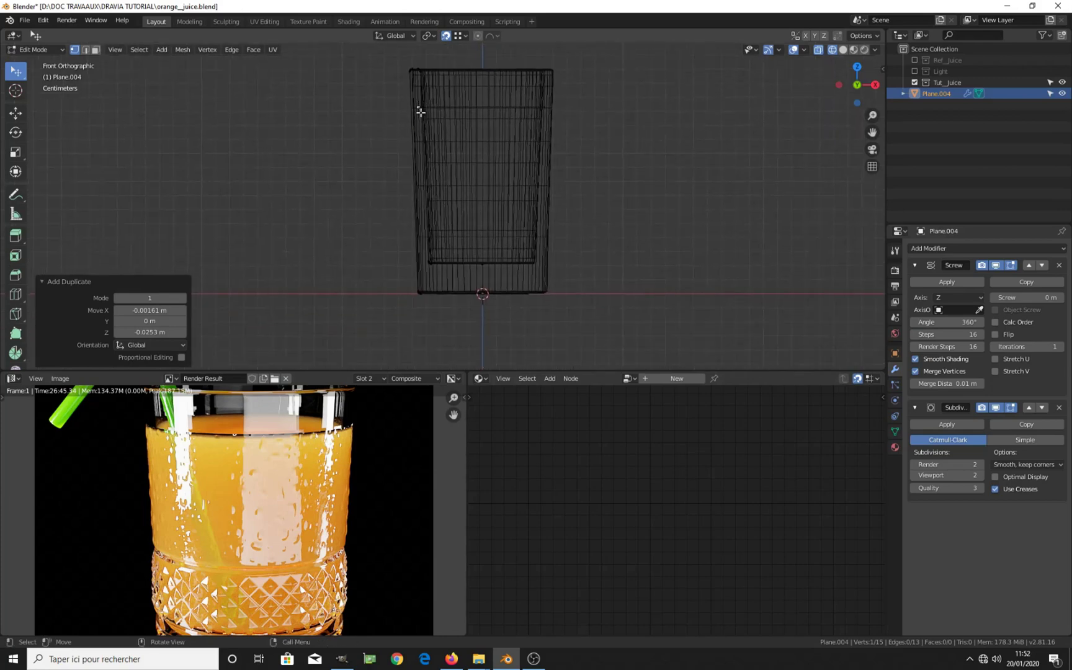
scroll(422, 118, "up", 5)
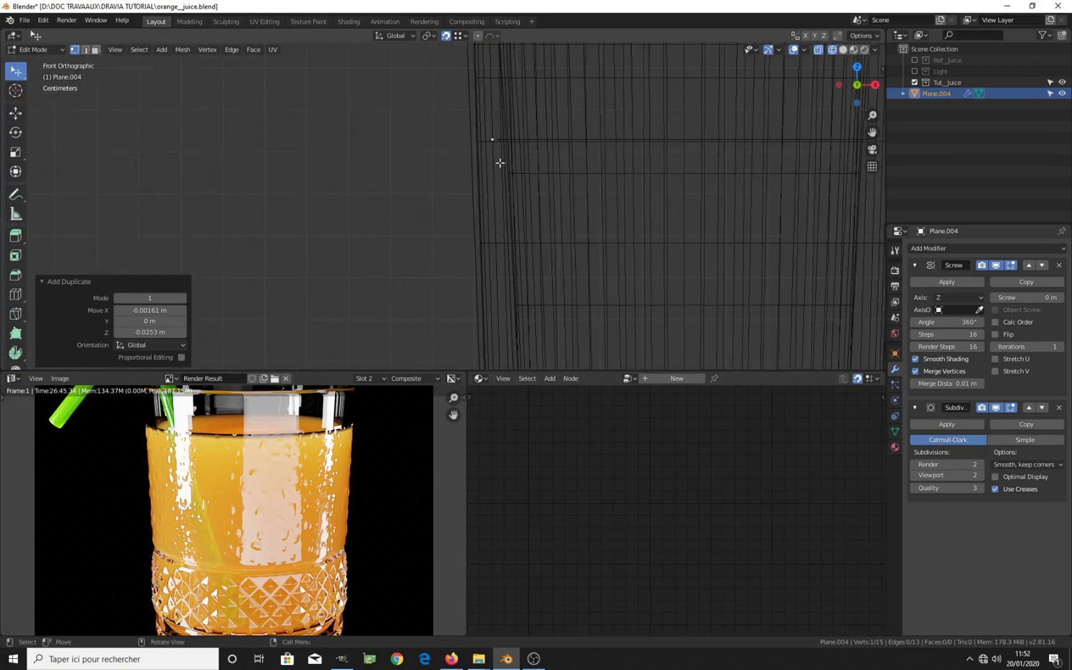
key("g")
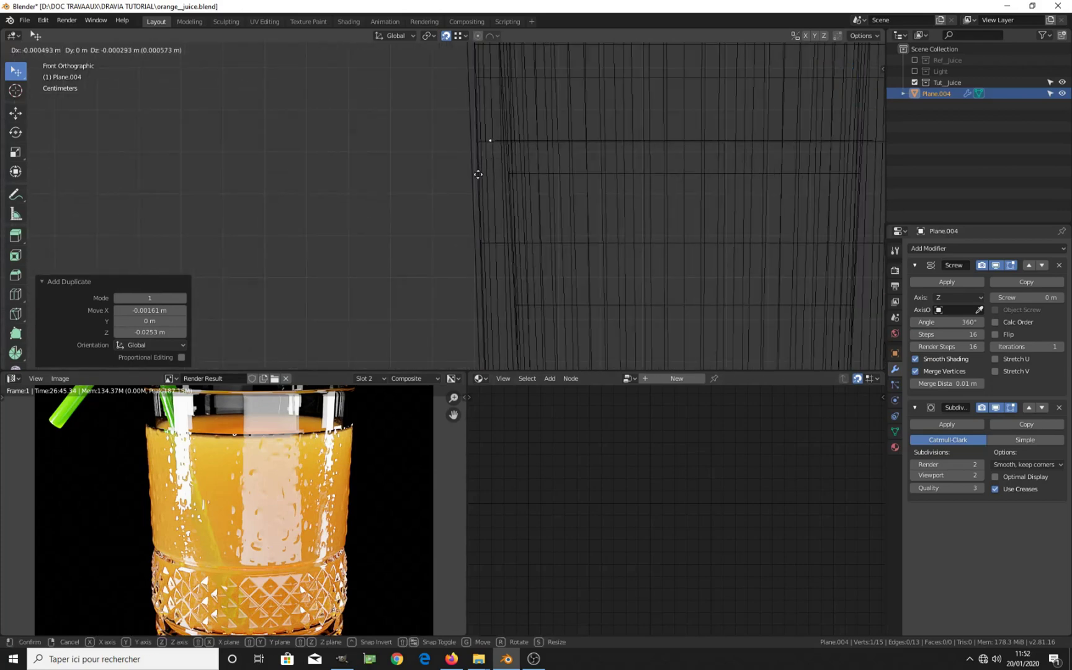
left_click(479, 173)
Check the juice outline in GIMP, and back in Blender extrude the duplicated vertex down about 0.108 m for the juice's side
left_click(341, 659)
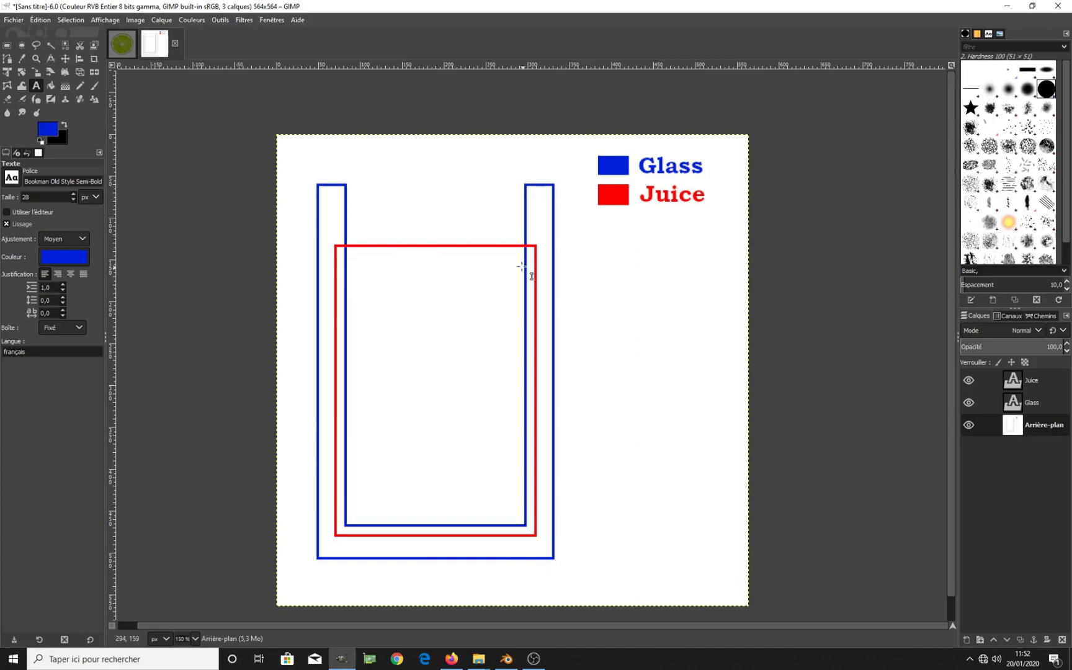
left_click(502, 664)
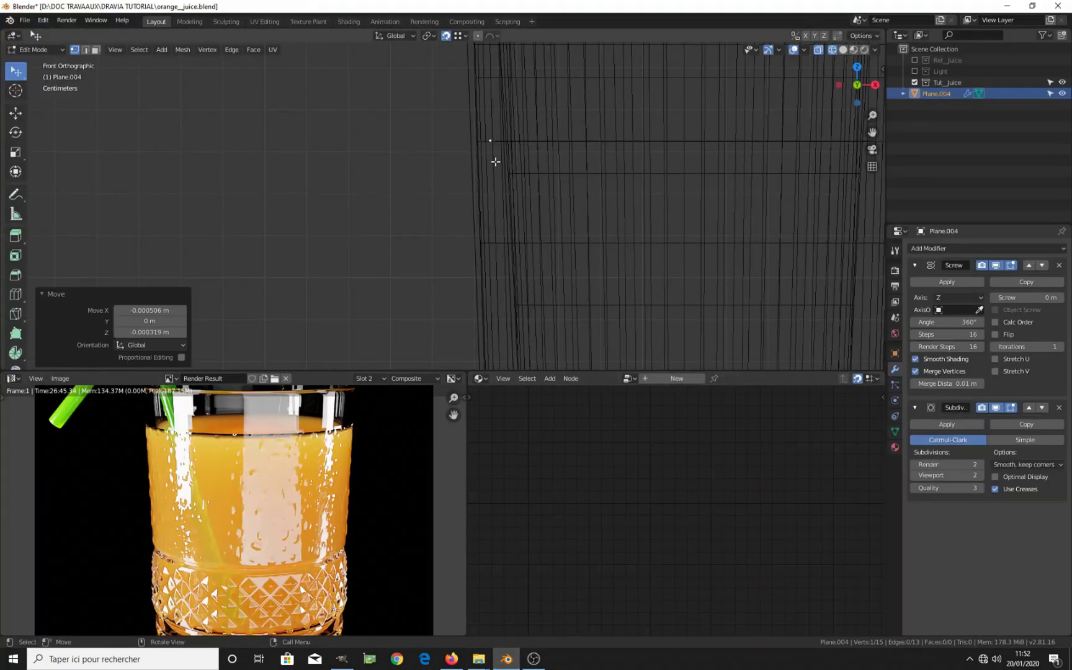
scroll(496, 161, "down", 8)
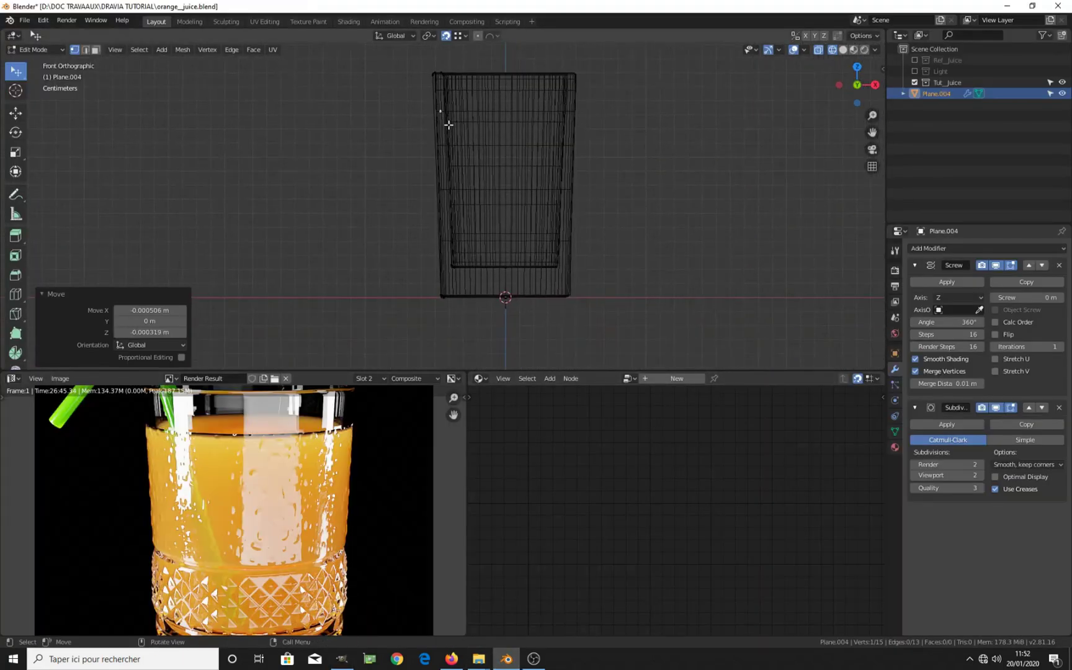
key("e")
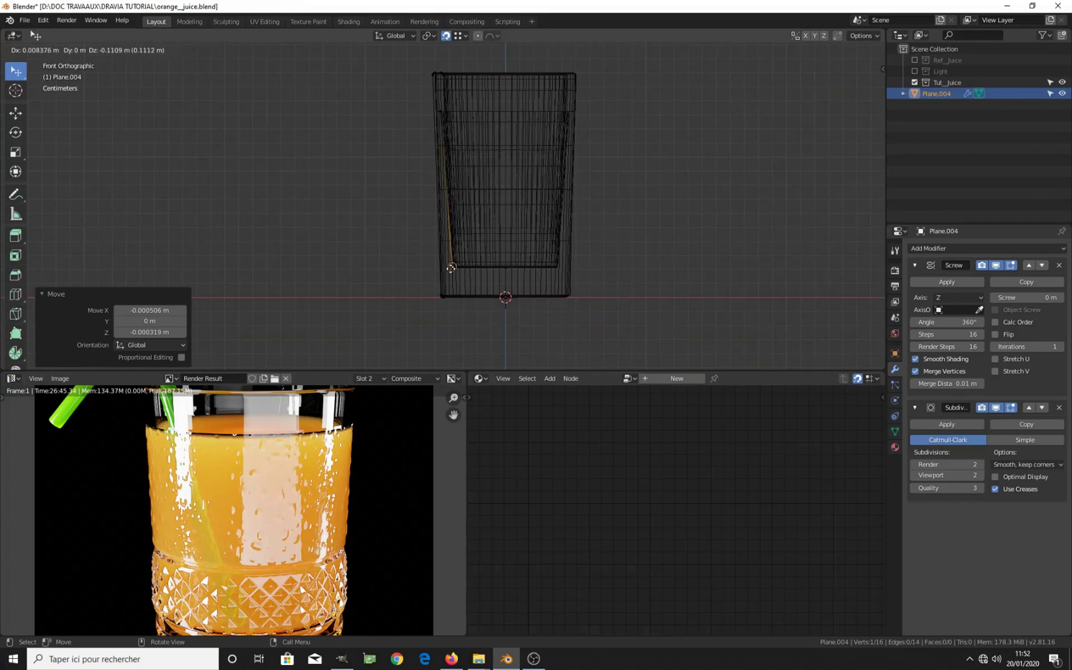
left_click(409, 273)
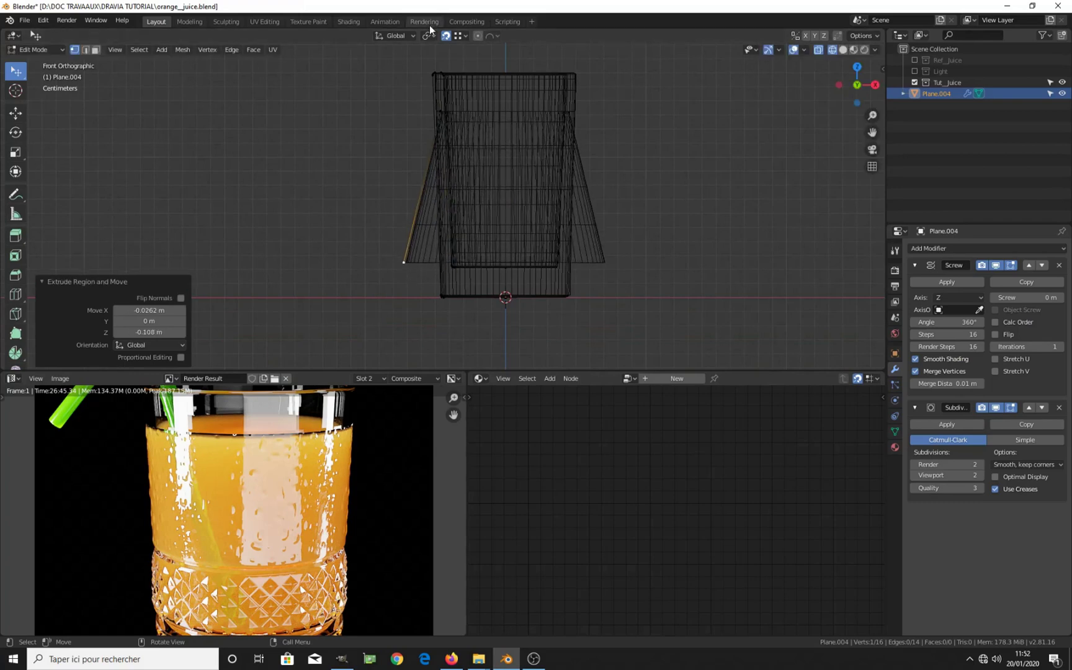
Turn snapping off with its target set to Increment, and move the extruded vertex into the glass wall, slightly below the inner base
left_click(457, 36)
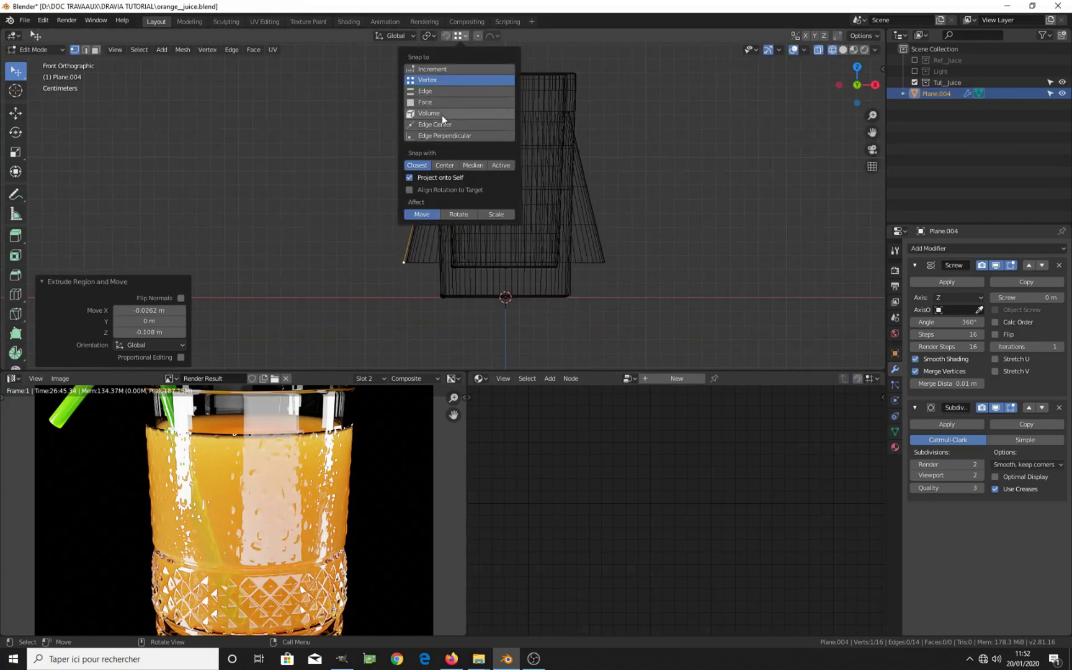
left_click(445, 70)
scroll(532, 283, "up", 2)
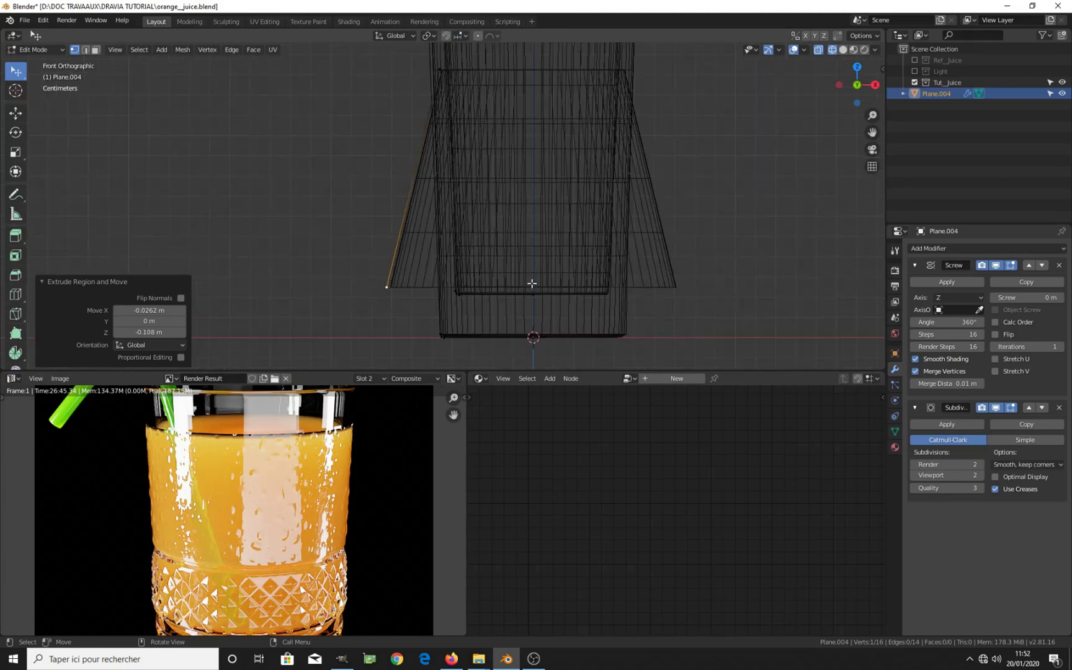
scroll(431, 274, "up", 2)
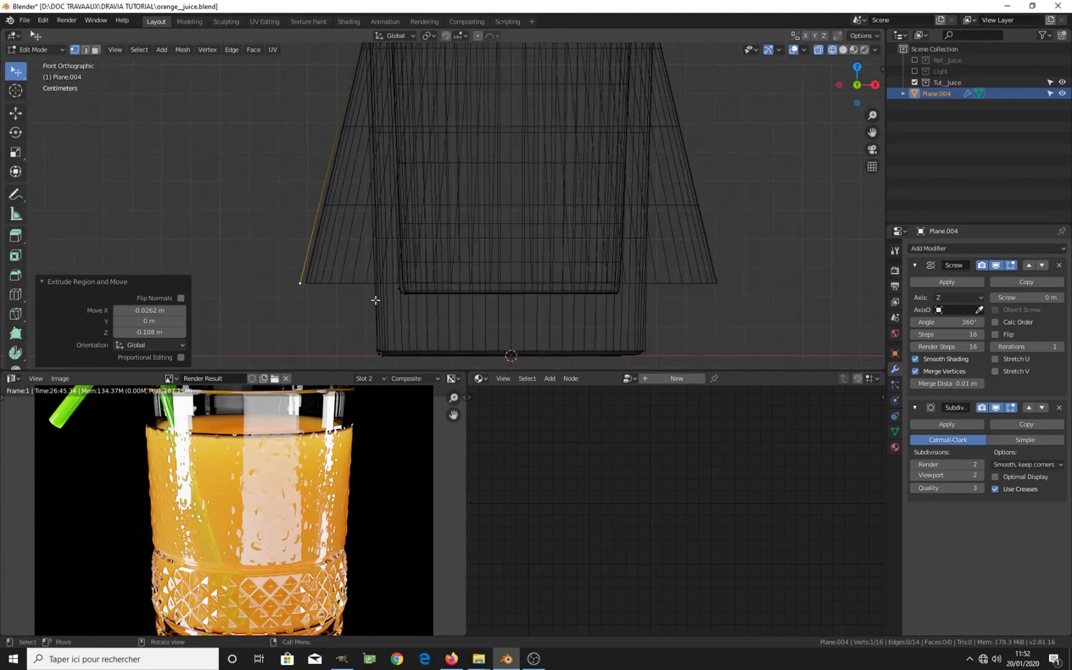
key("g")
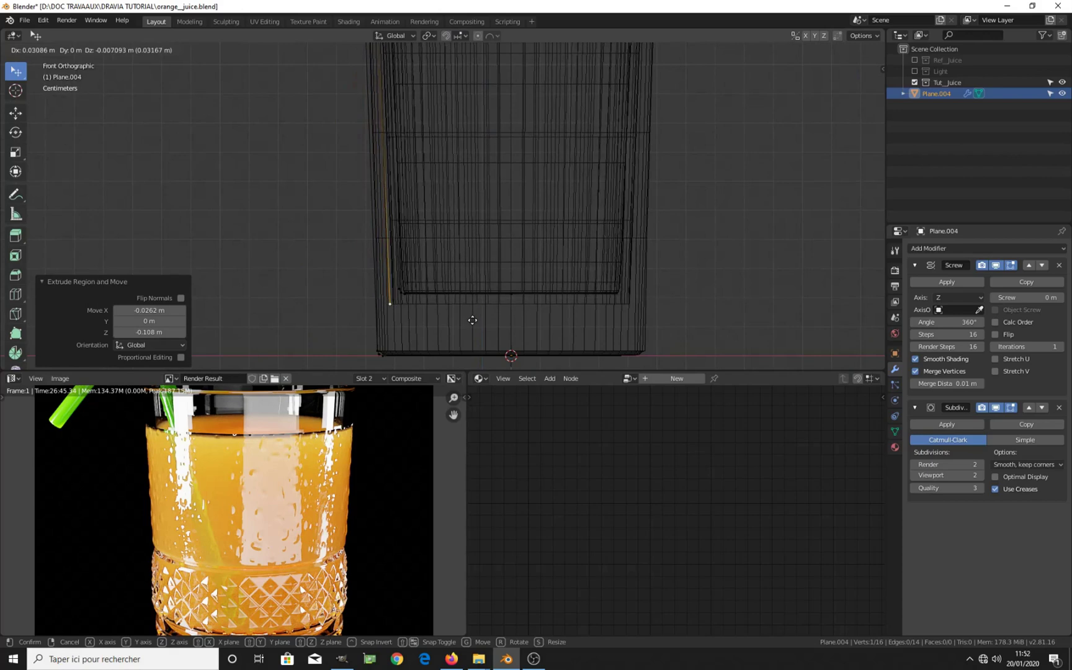
left_click(470, 321)
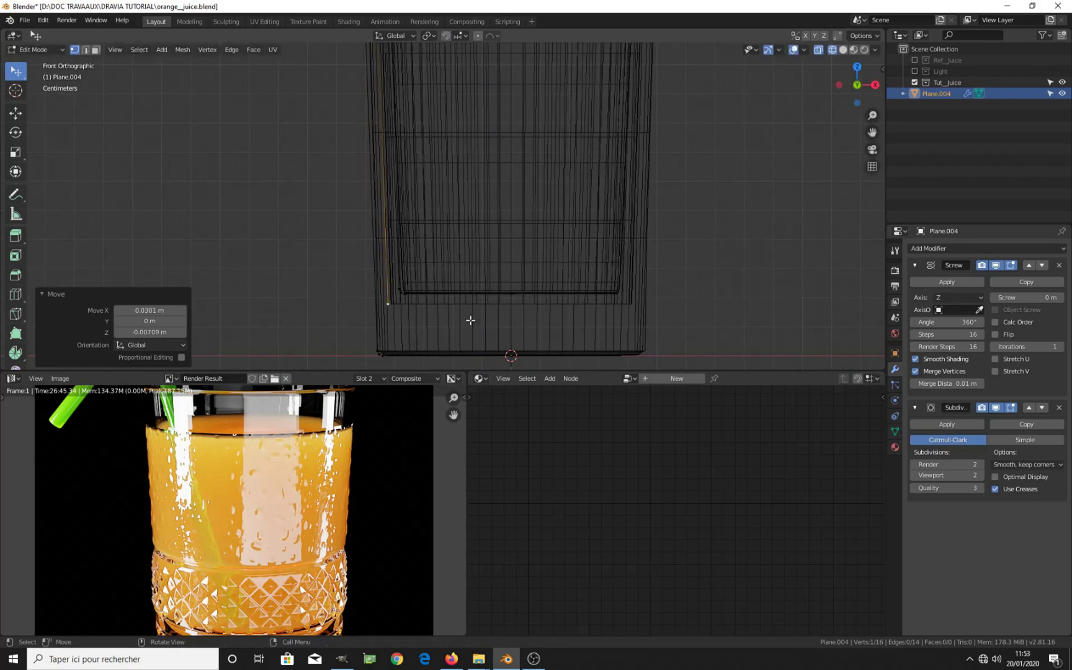
Extrude a small corner segment from the juice's lower vertex and a second segment about 0.027 m along X toward the glass axis
scroll(406, 327, "up", 2)
key("e")
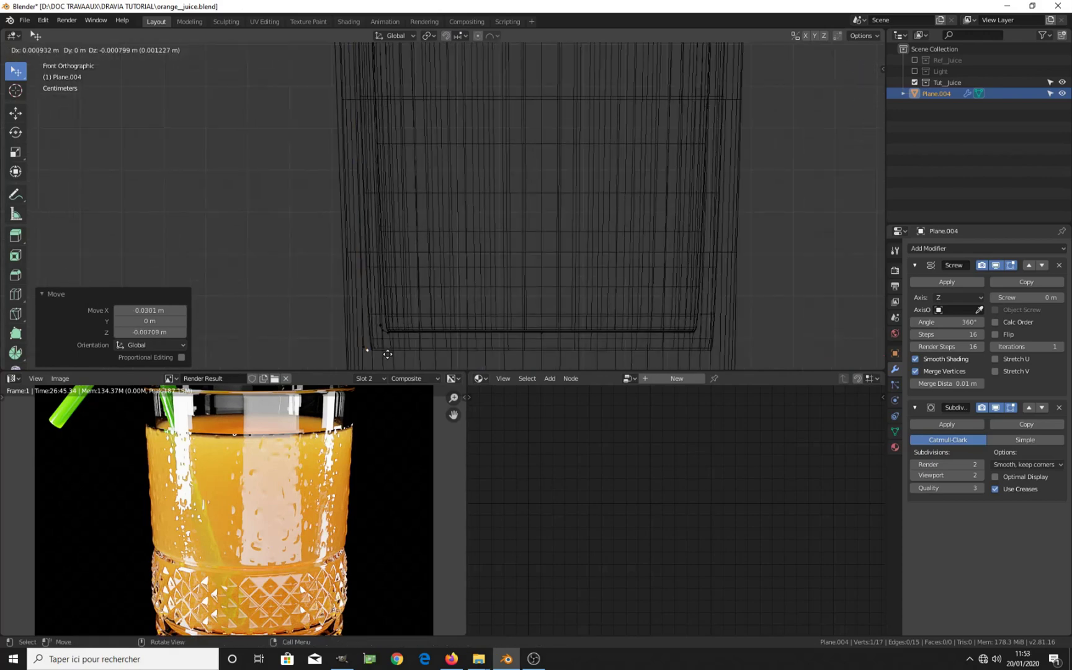
left_click(391, 356)
key("e")
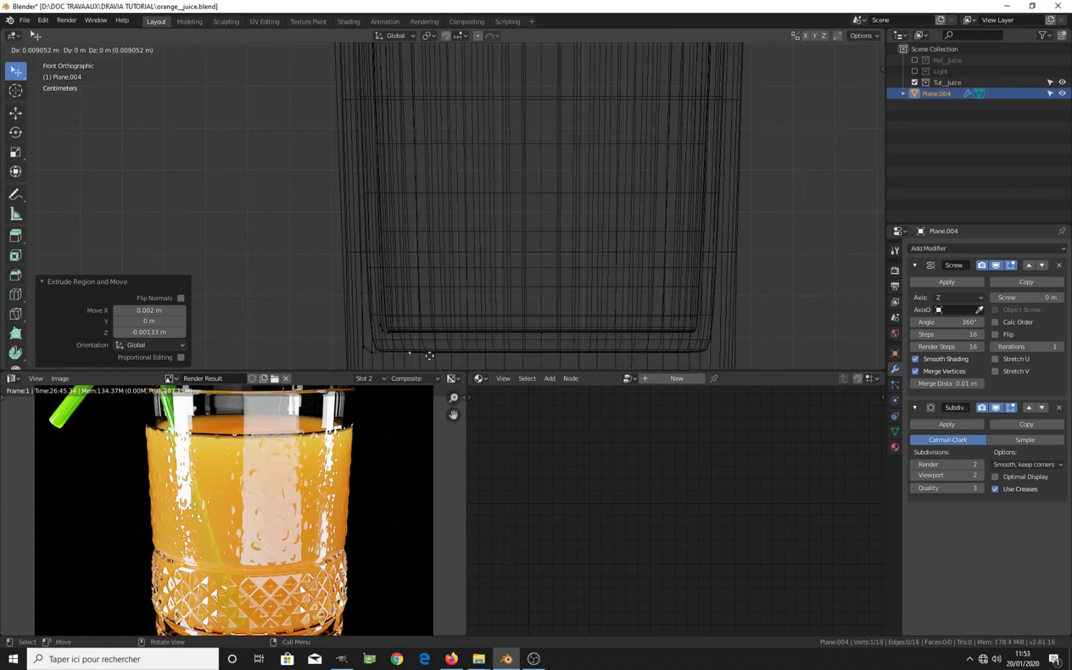
key("x")
left_click(507, 53)
scroll(565, 210, "down", 3)
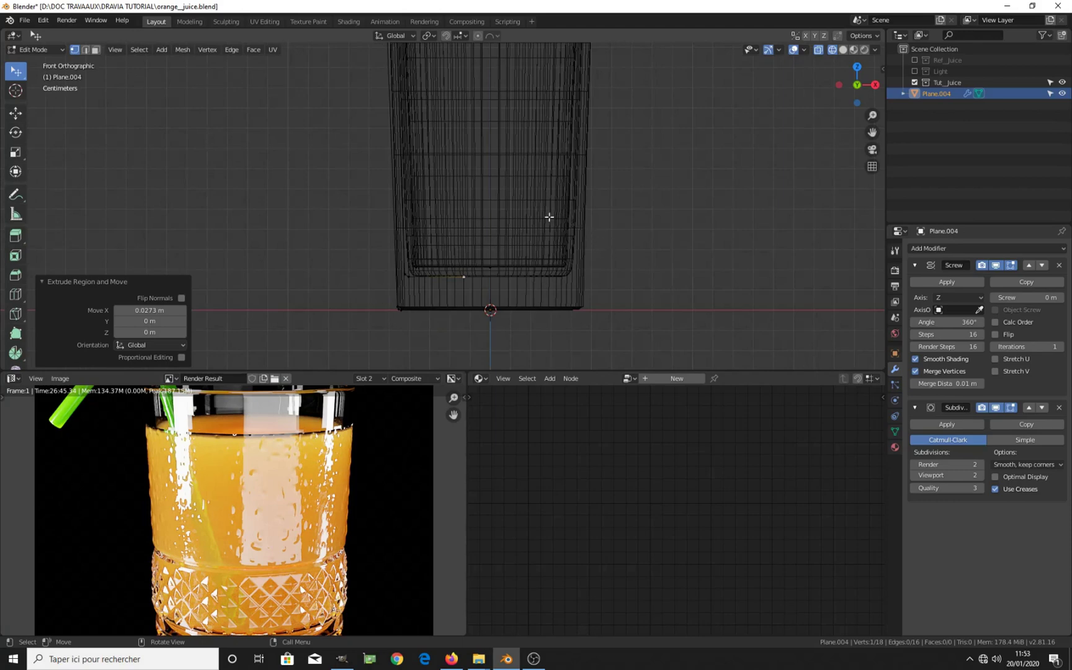
Extrude the juice's upper side vertex about 0.047 m along X to the glass axis for the liquid surface
scroll(549, 217, "down", 3)
middle_click_drag(509, 189, 486, 232, "shift")
scroll(450, 184, "up", 3)
left_click(433, 161)
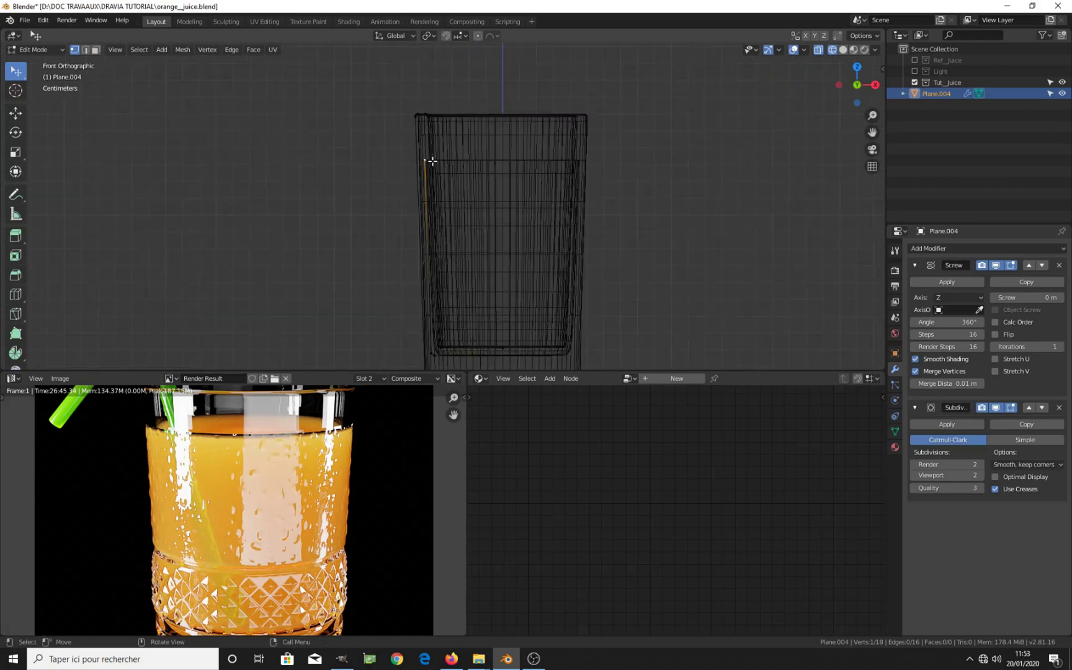
key("e")
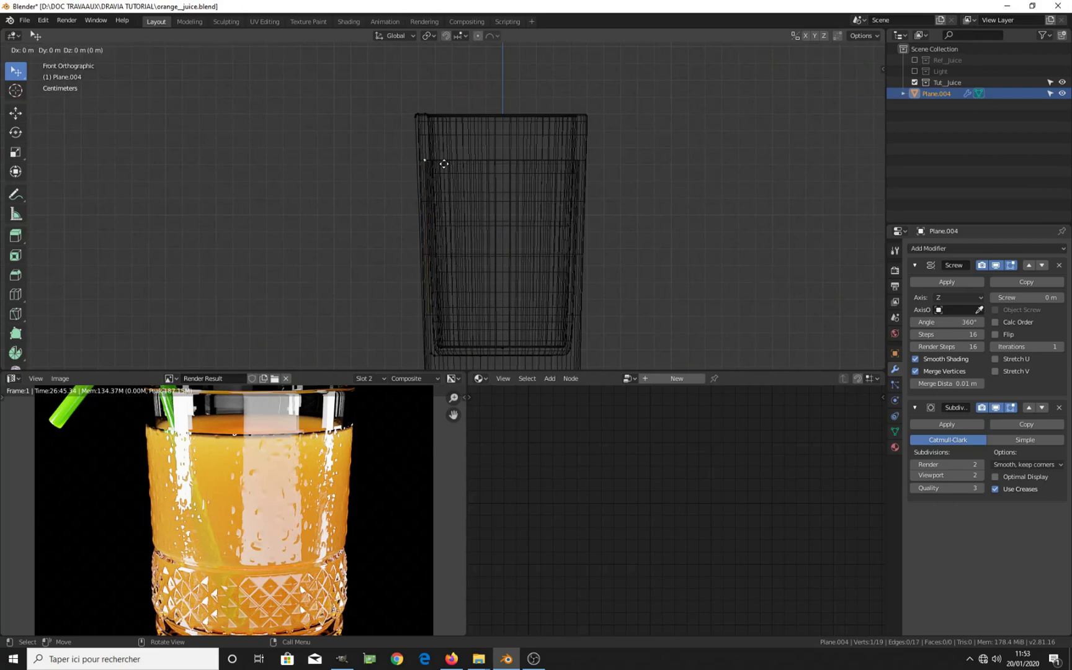
key("x")
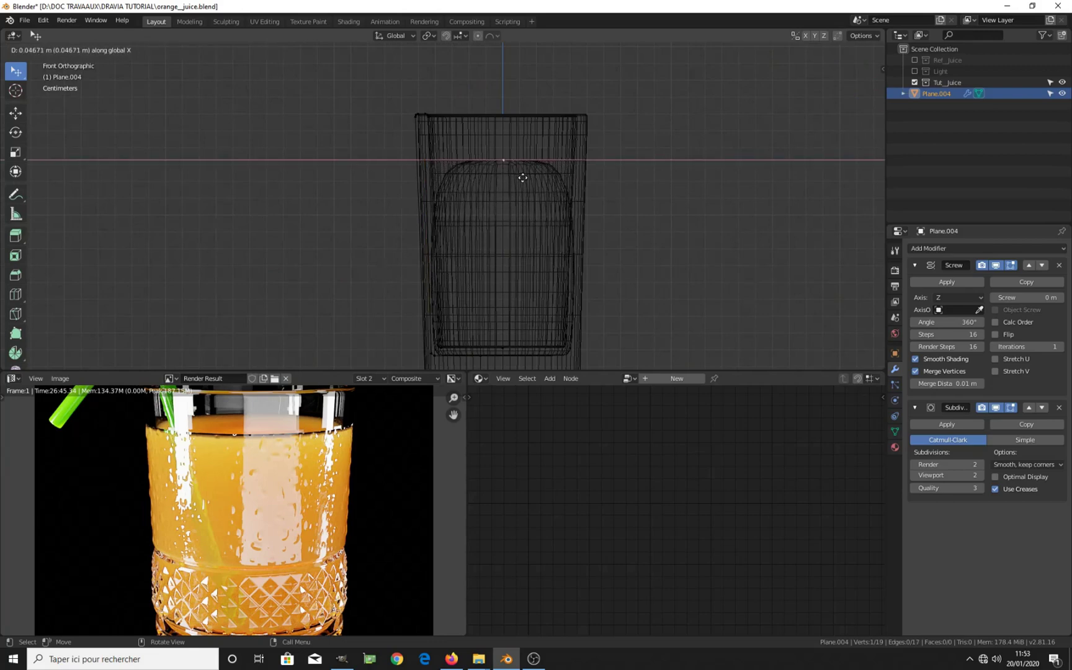
left_click(522, 177)
Move the end vertex of the juice's bottom segment about 0.0175 m along X to the glass axis
middle_click_drag(504, 325, 515, 279, "shift")
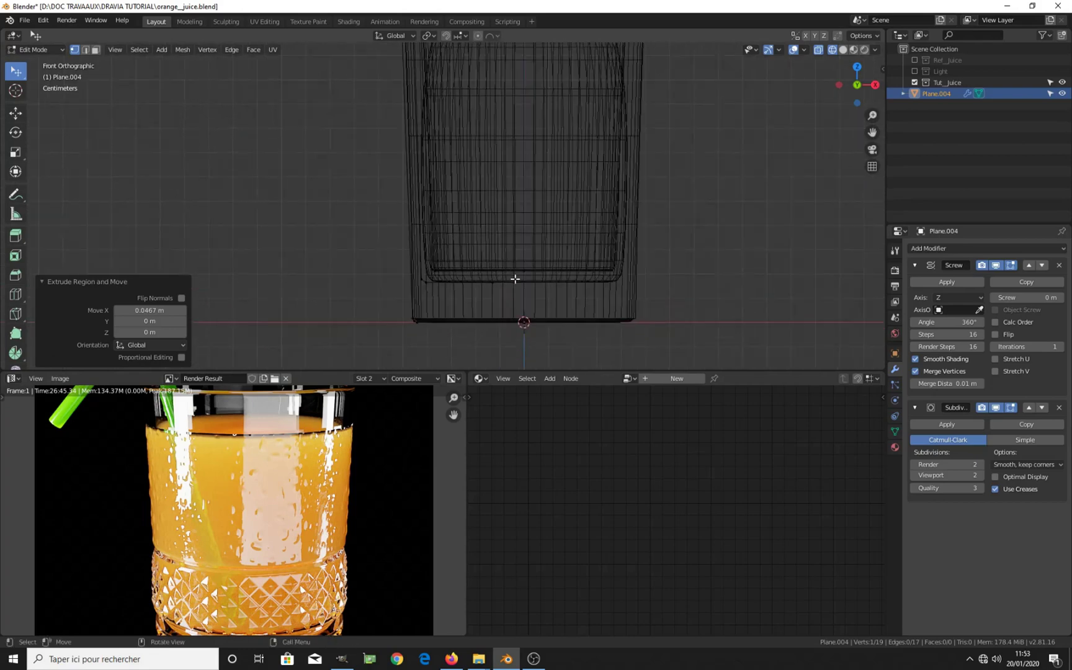
left_click(519, 277)
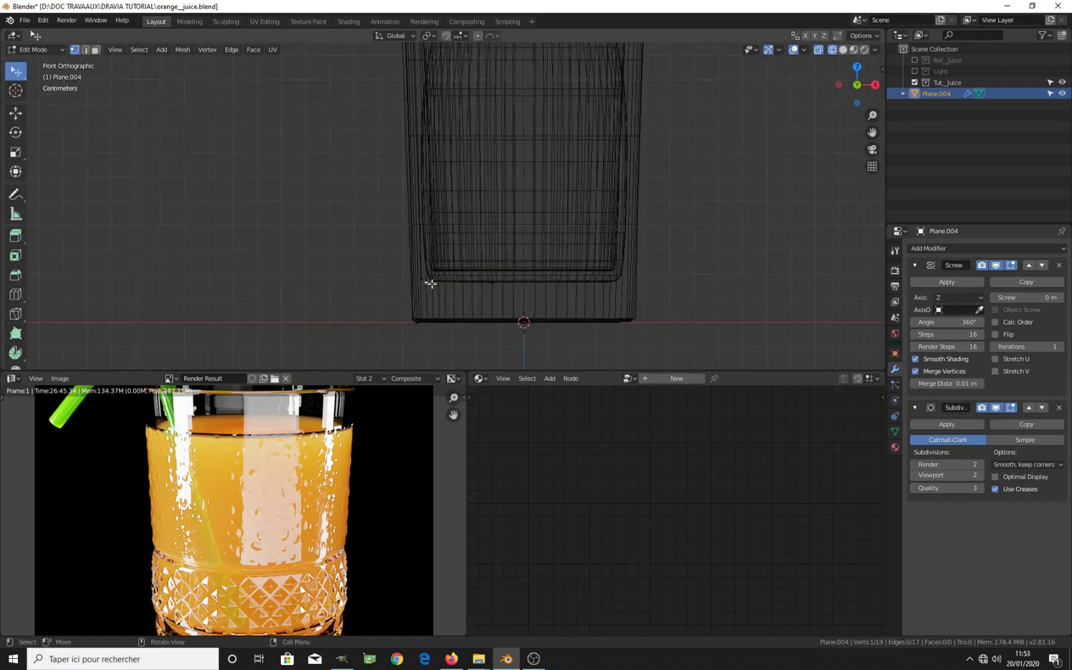
left_click(539, 290)
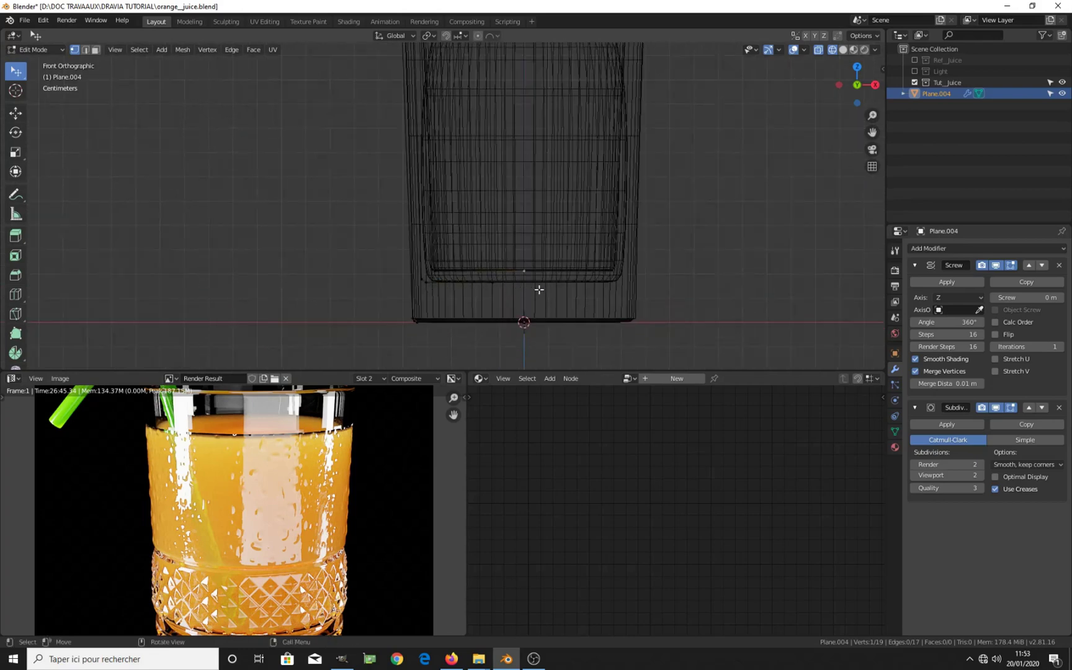
left_click(432, 285)
key("g")
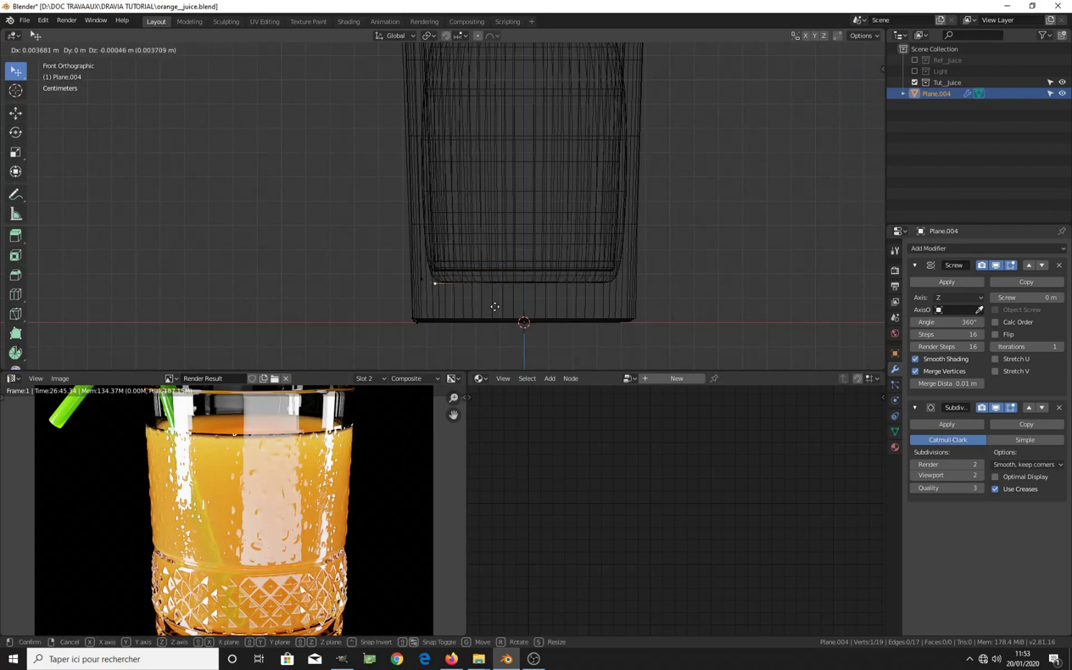
key("Escape")
key("g")
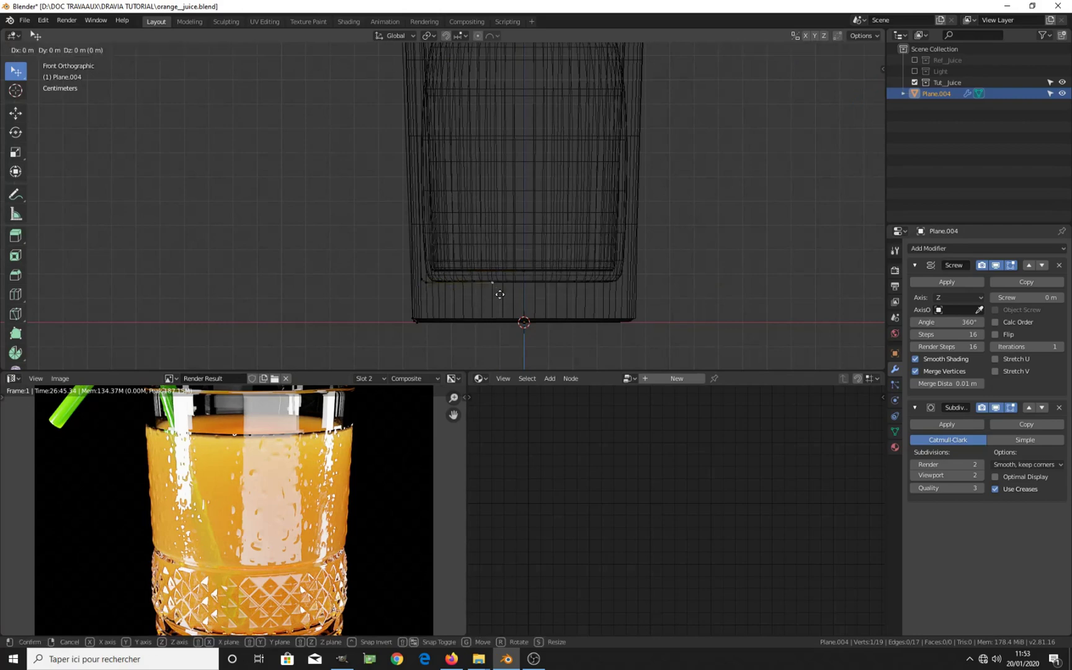
key("x")
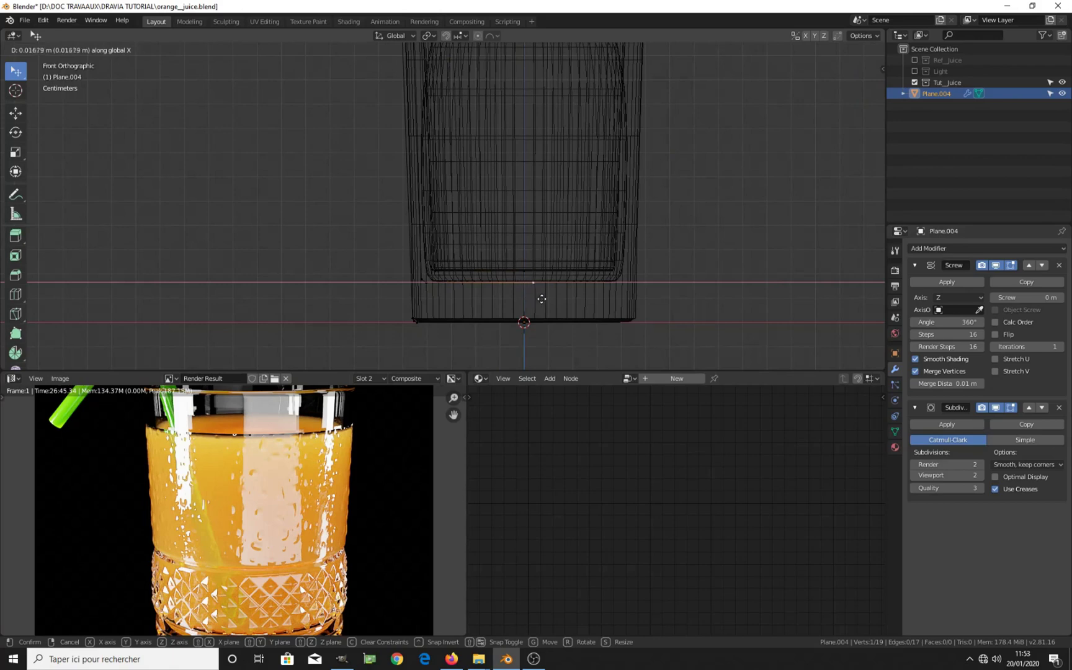
left_click(541, 297)
Bevel the juice's upper outer corner vertex with 3 segments and a width of about 0.001 m
scroll(517, 283, "down", 3)
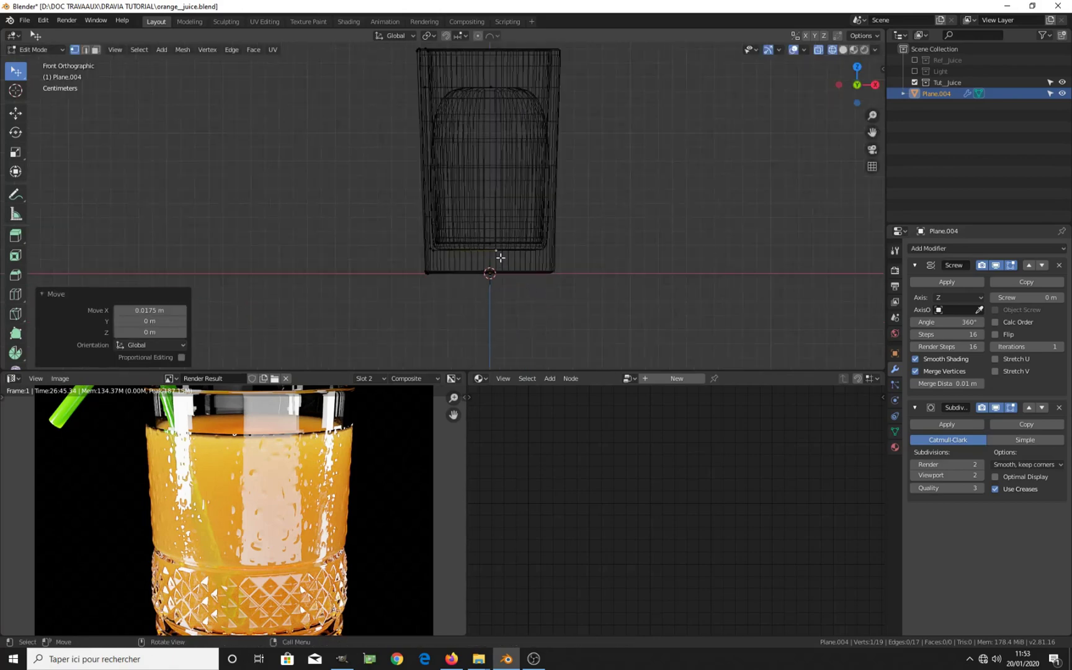
key("l")
scroll(481, 180, "up", 2)
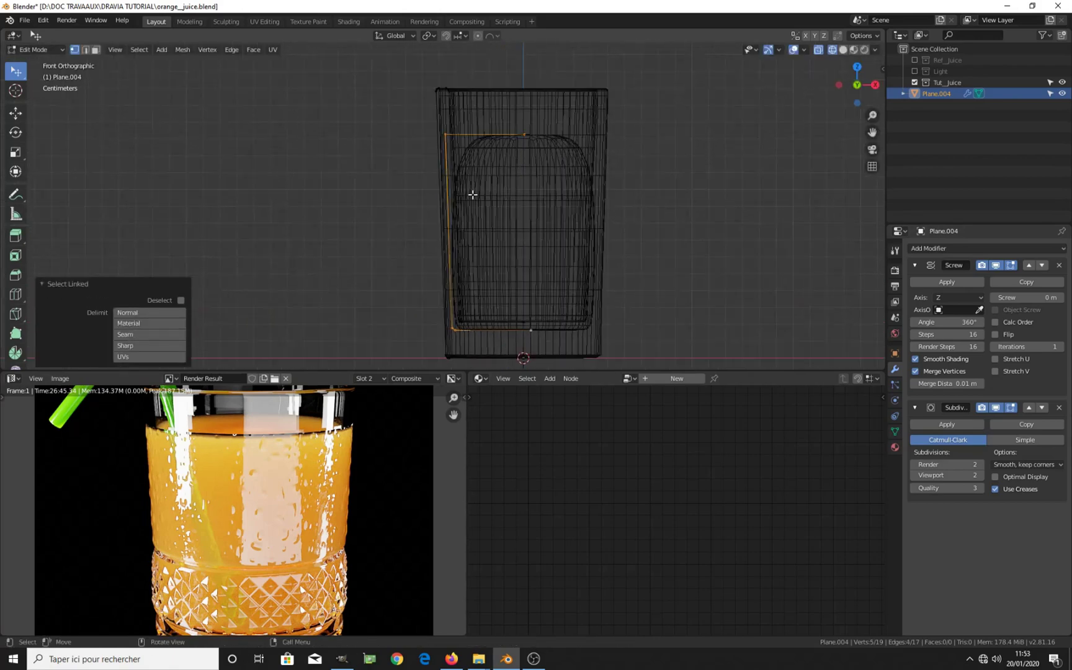
left_click(449, 136)
scroll(466, 155, "up", 2)
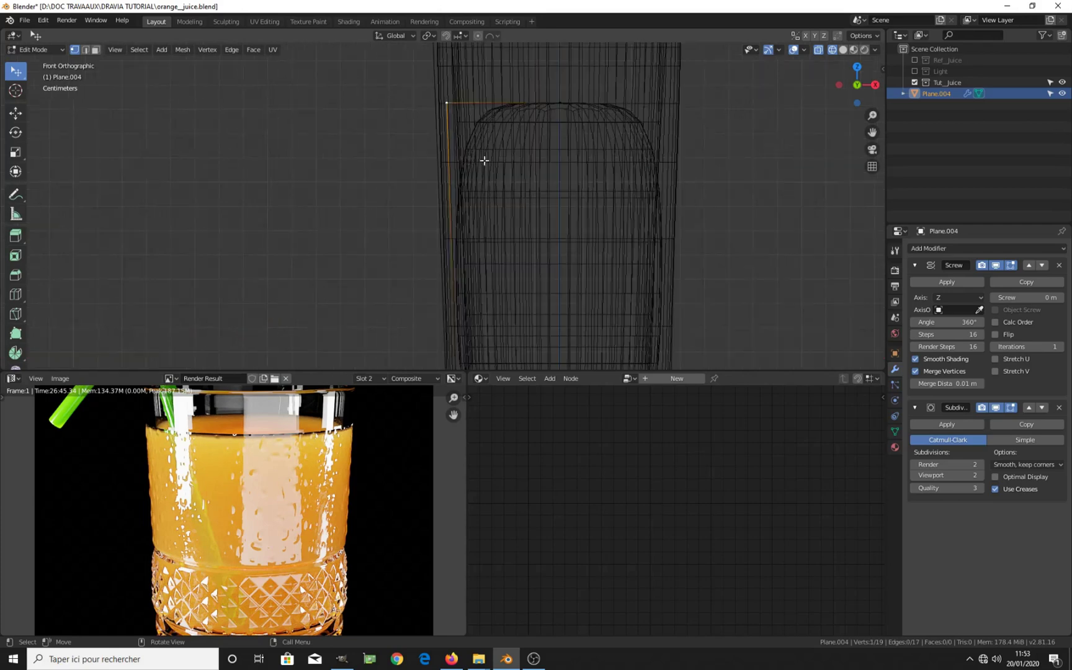
key("ctrl+shift+b")
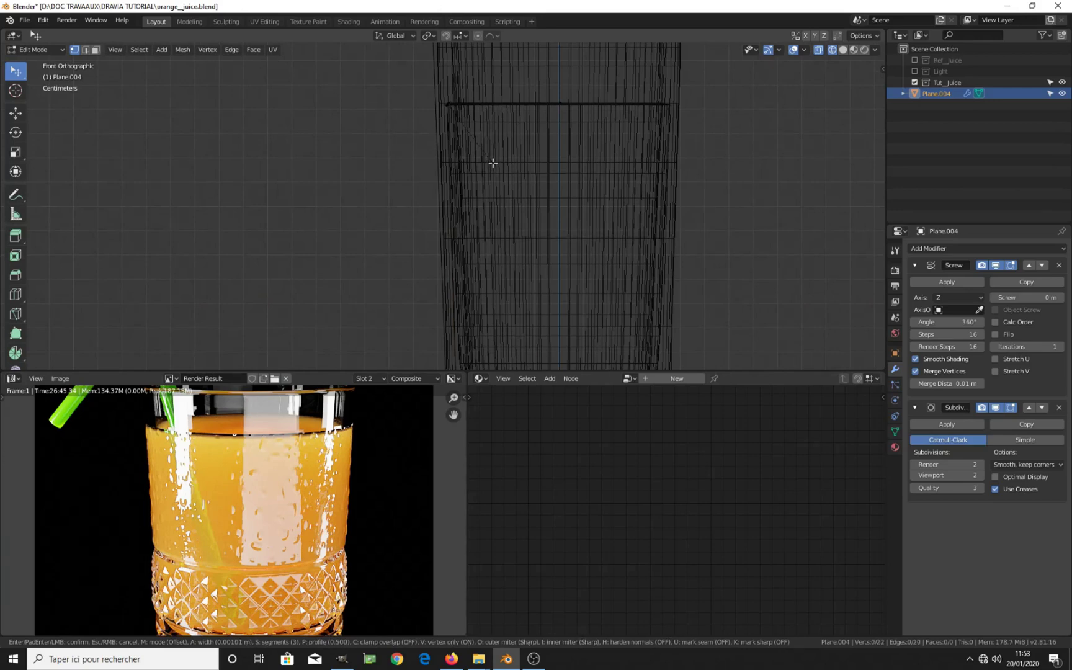
left_click(493, 162)
scroll(524, 209, "down", 4)
key("Tab")
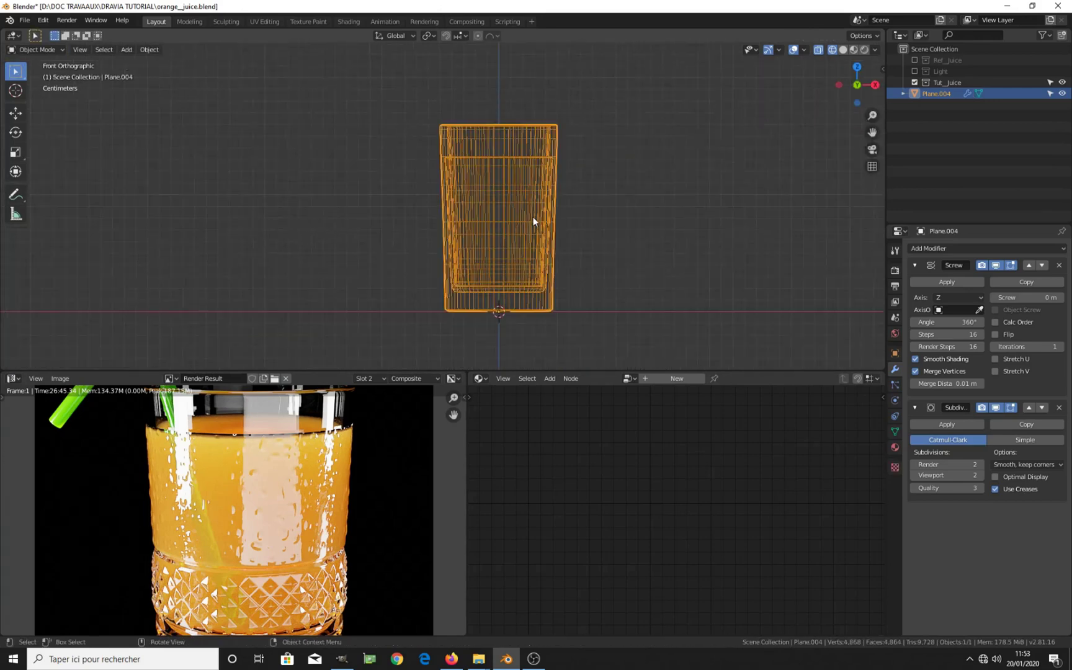
key("Tab")
Check the glass in perspective, return to front view with Solid shading, and disable the Screw modifier's viewport display
middle_click_drag(522, 229, 535, 285)
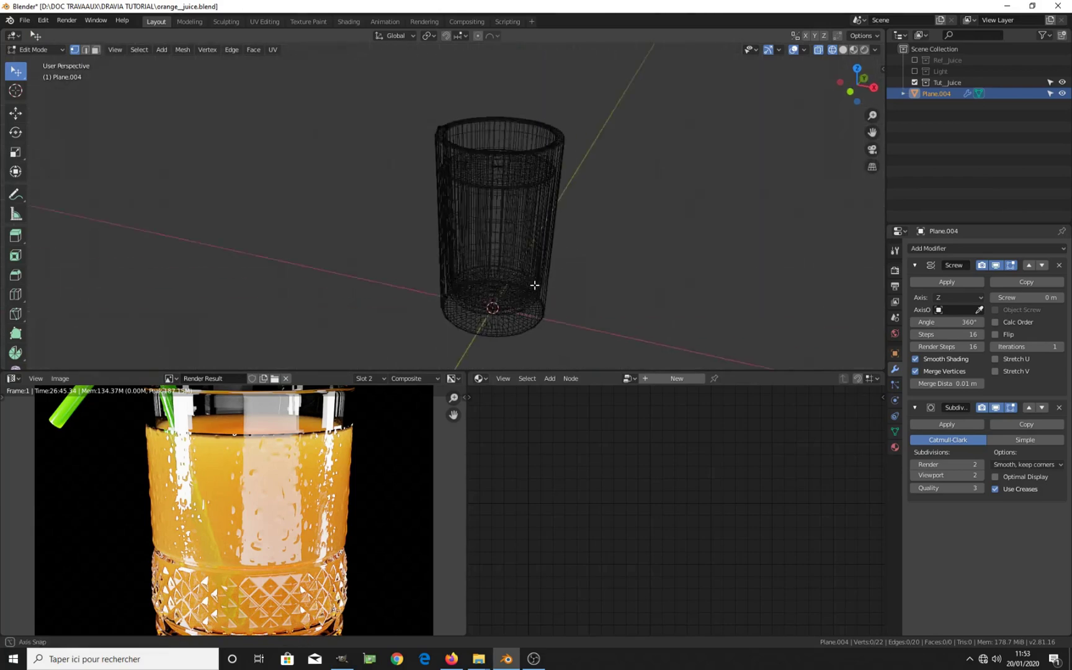
key("z")
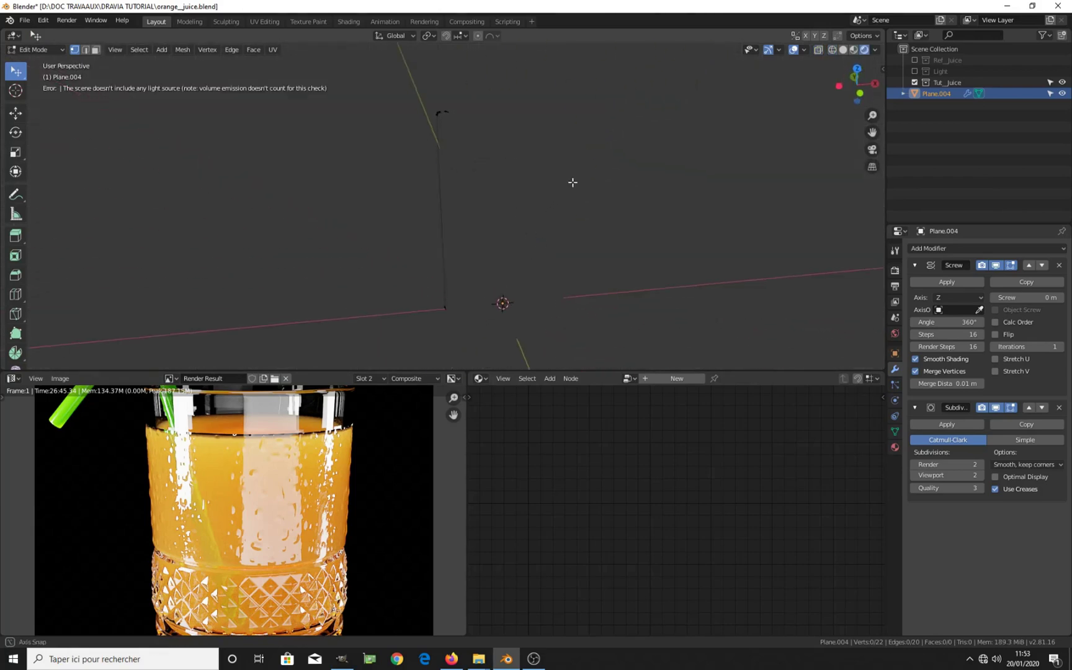
middle_click_drag(572, 181, 512, 163, "alt")
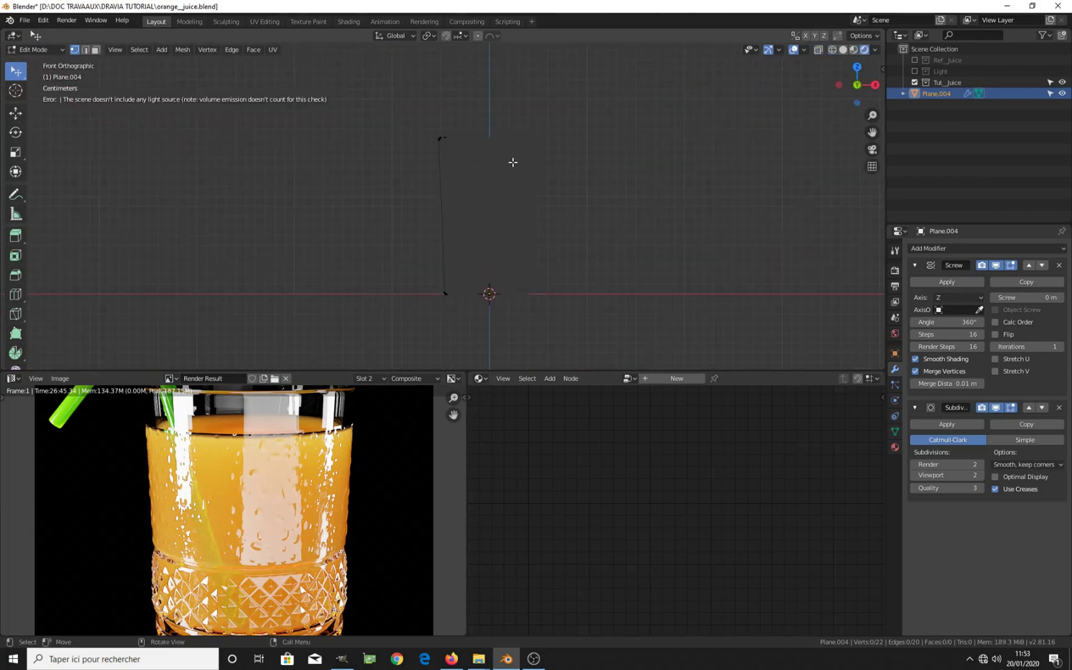
key("z")
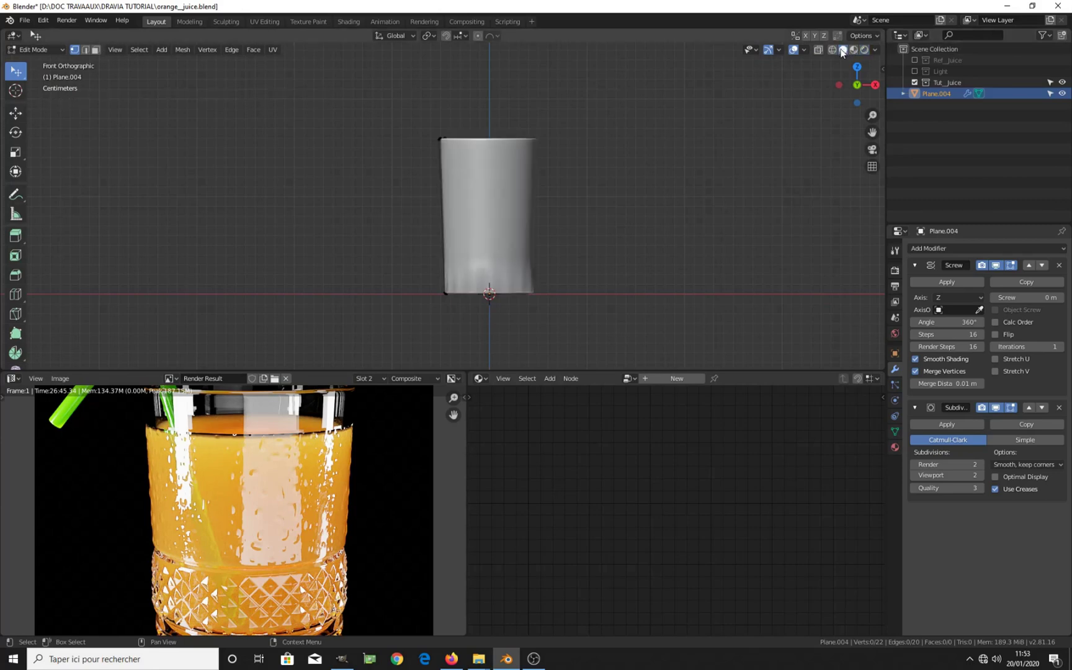
left_click(997, 266)
scroll(550, 284, "up", 3)
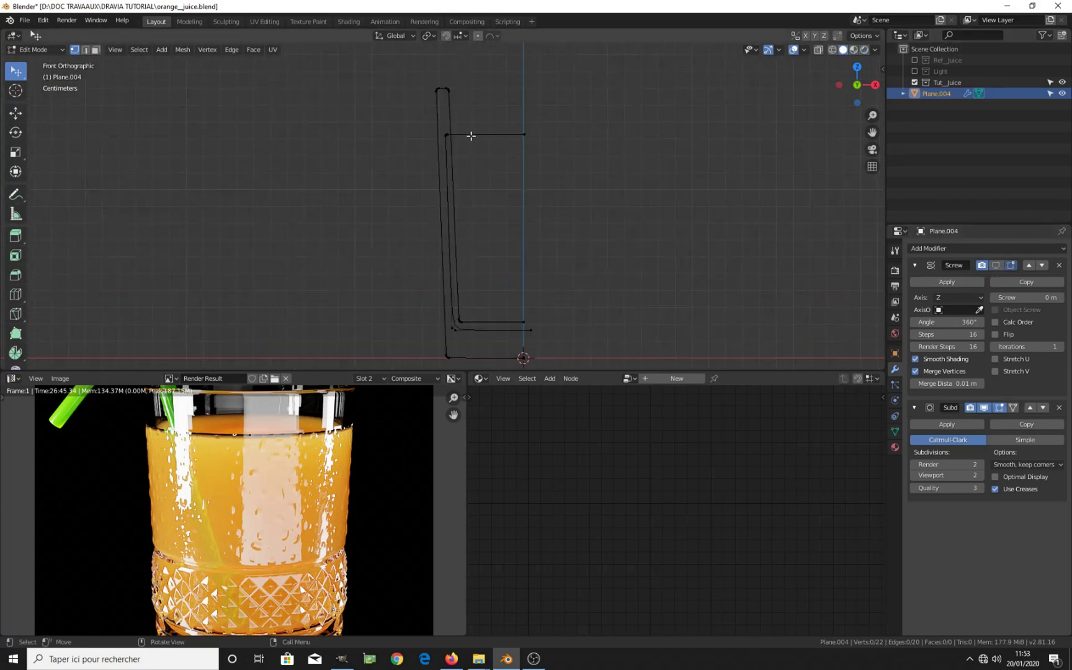
Subdivide the short edge at the juice's lower outer corner with one cut
left_click(535, 339)
scroll(471, 352, "up", 2)
left_click(438, 289, "shift")
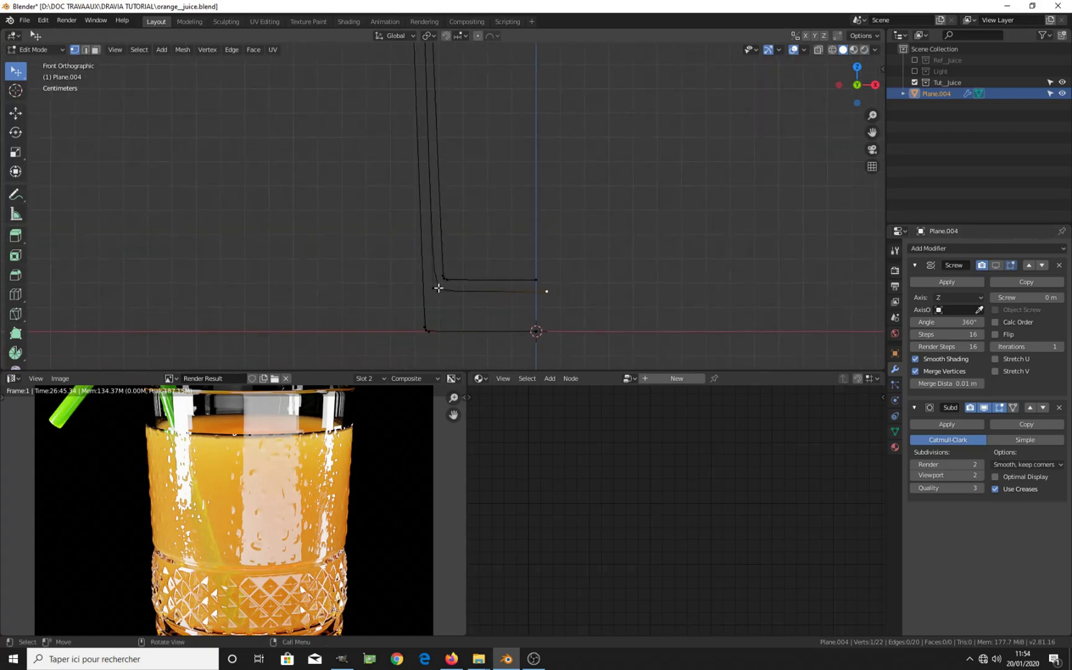
scroll(444, 297, "up", 3)
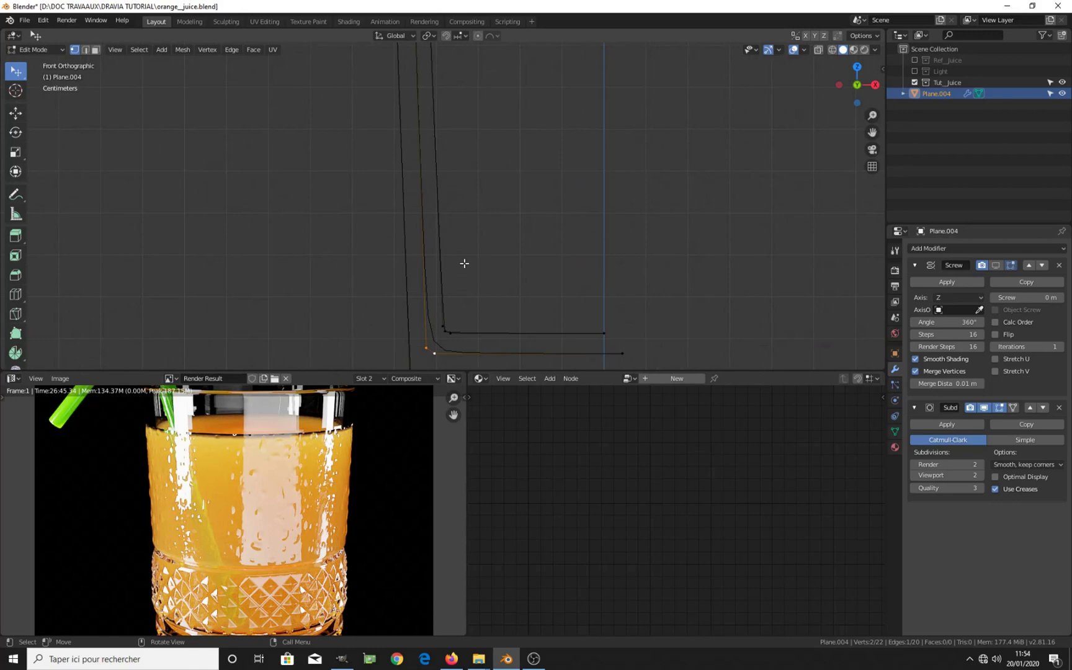
right_click(464, 263)
left_click(426, 281)
scroll(461, 296, "down", 3)
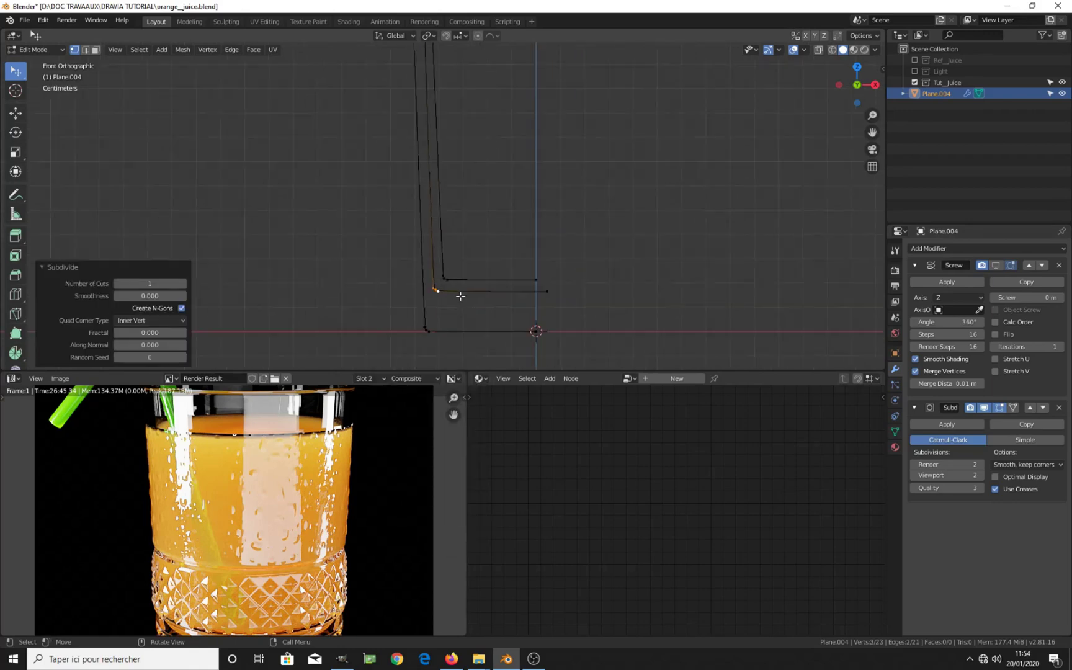
scroll(461, 296, "up", 3)
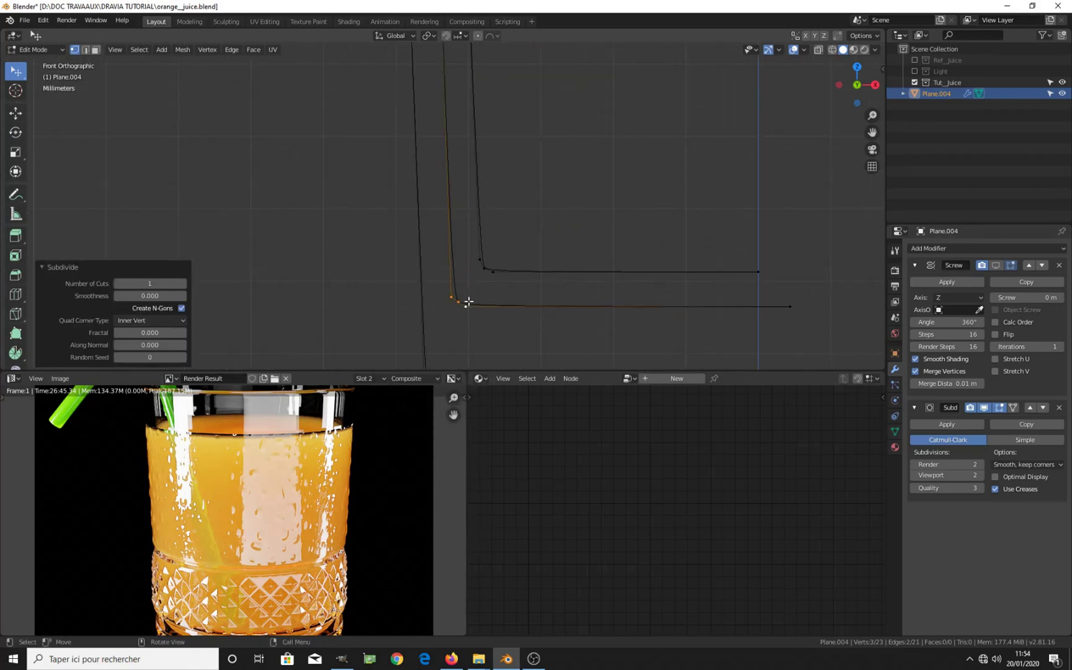
Nudge the middle vertex of the juice's lower corner slightly outward and down to round the corner
right_click(462, 301)
left_click(458, 302)
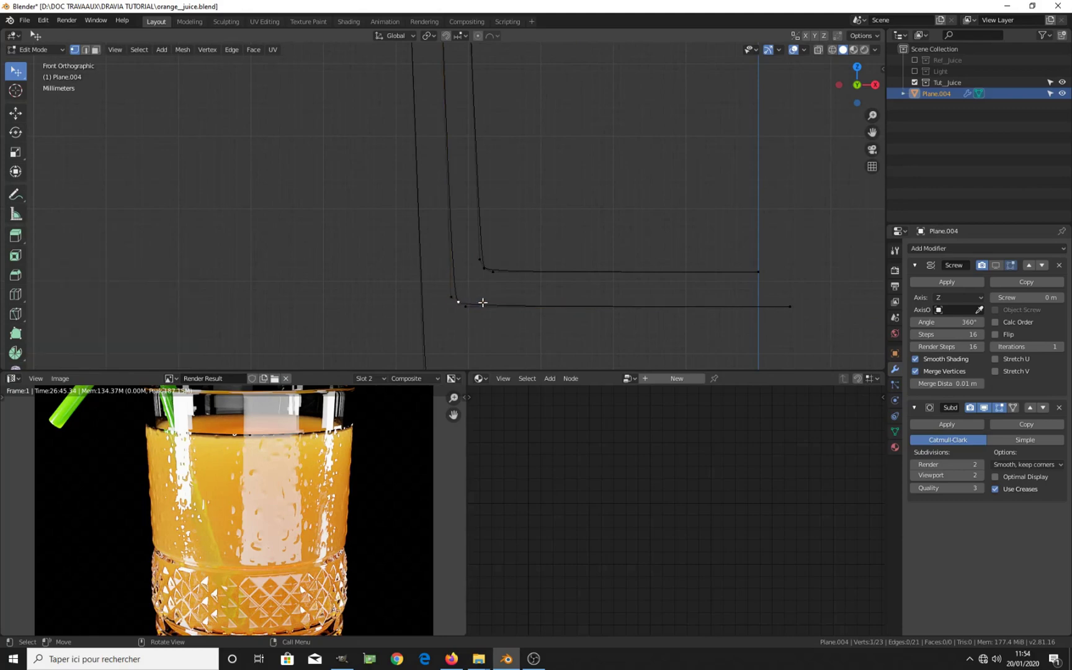
key("g")
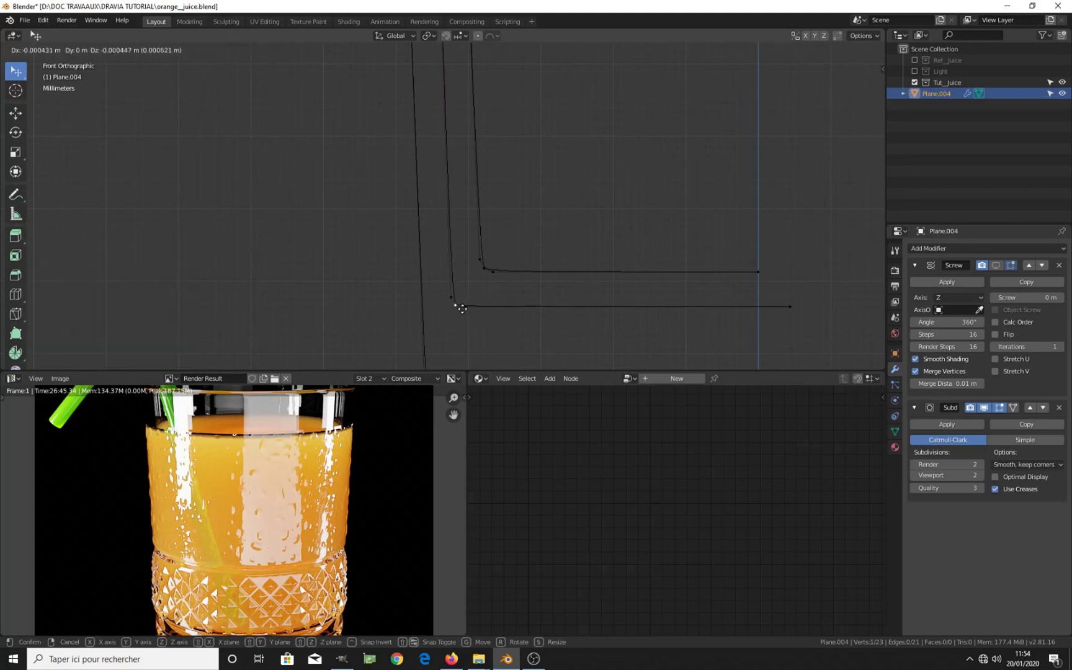
left_click(462, 309)
key("g")
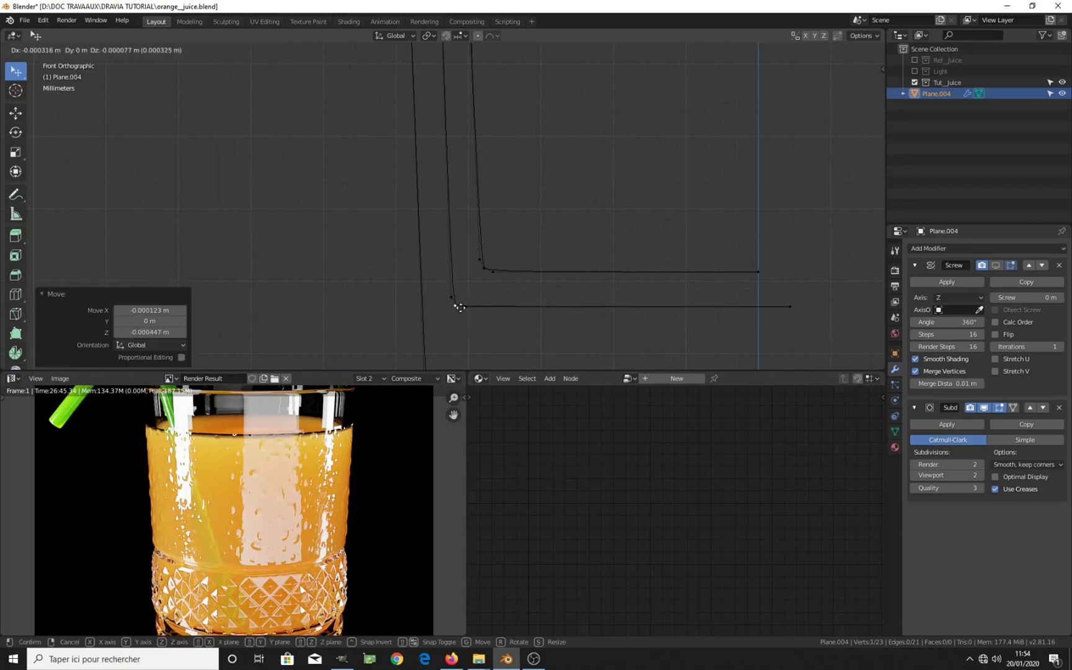
left_click(460, 308)
Return to Object Mode, re-enable the Screw modifier's viewport display, and apply the Screw modifier
key("Tab")
scroll(555, 265, "down", 6)
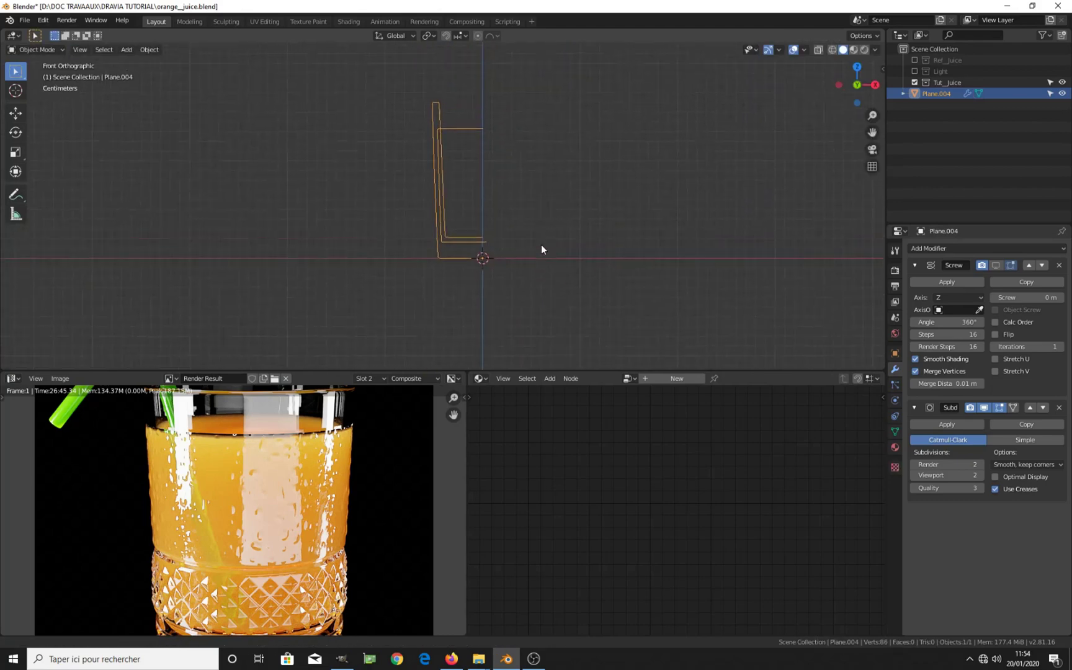
scroll(541, 251, "up", 2)
scroll(541, 256, "down", 1)
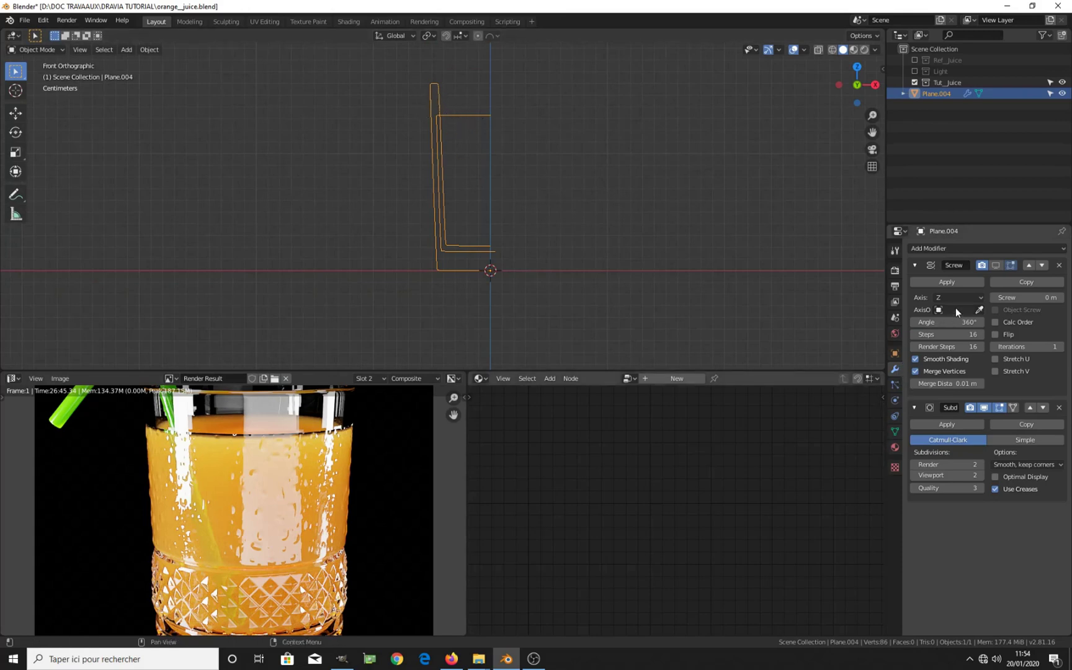
left_click(996, 265)
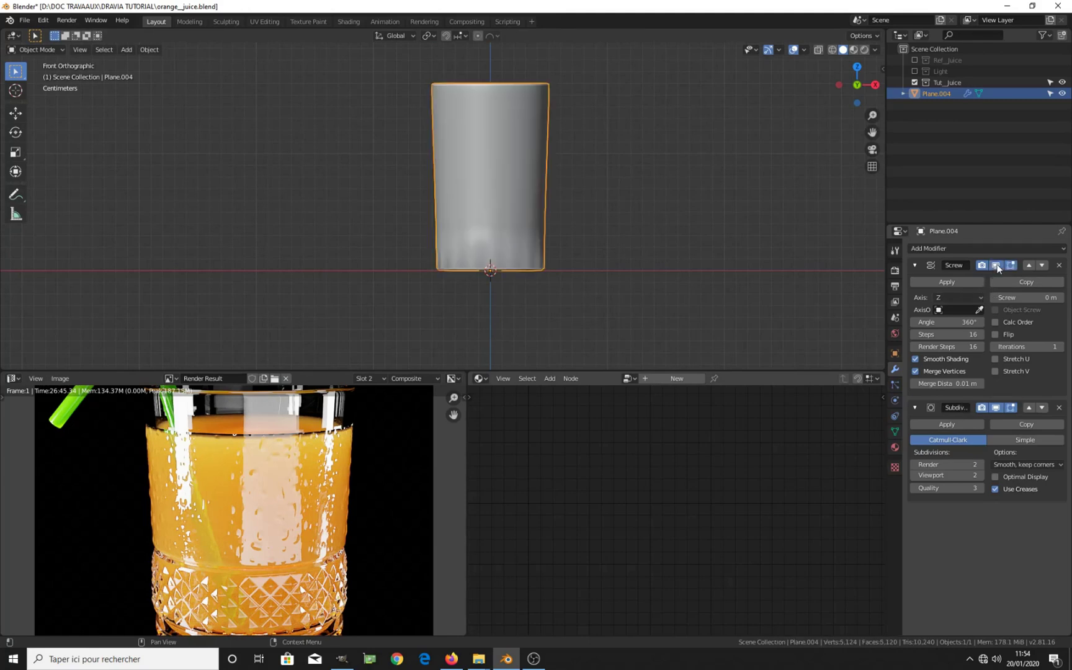
middle_click_drag(607, 290, 576, 347)
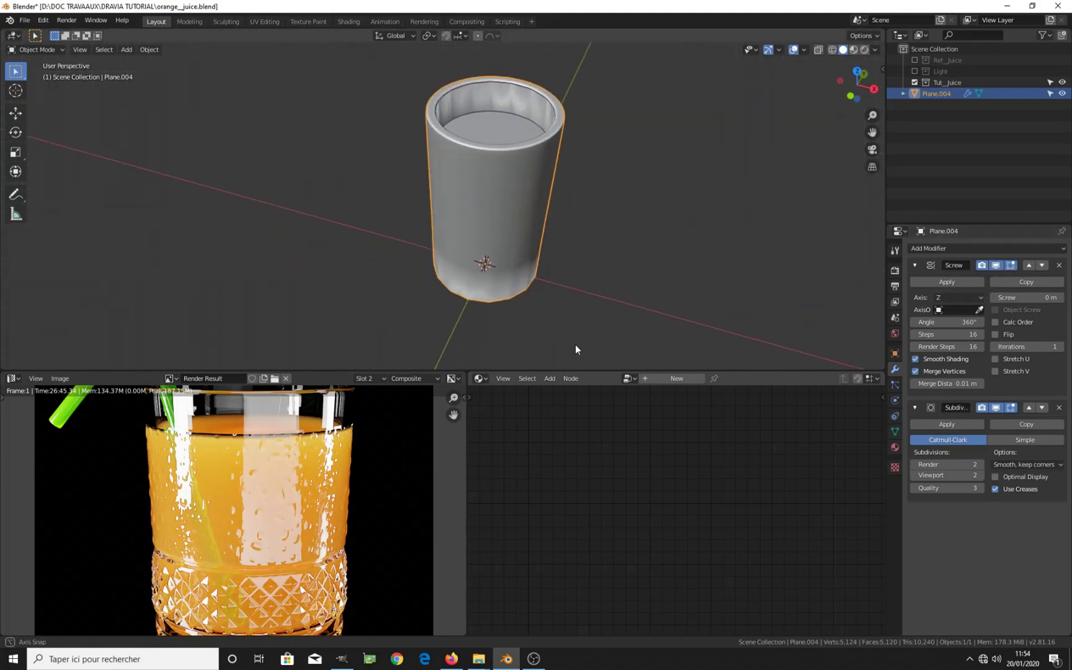
left_click(945, 282)
Select the whole glass and juice mesh in Edit Mode and recalculate its normals outside
key("Tab")
scroll(525, 203, "up", 2)
middle_click_drag(541, 176, 459, 208)
key("a")
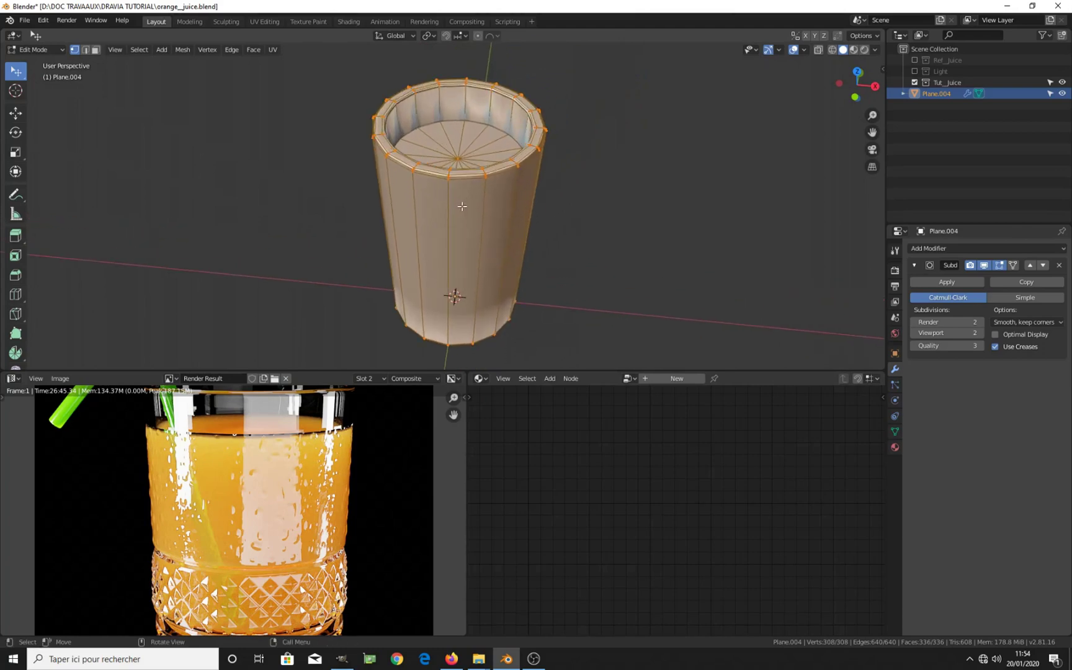
key("alt+n")
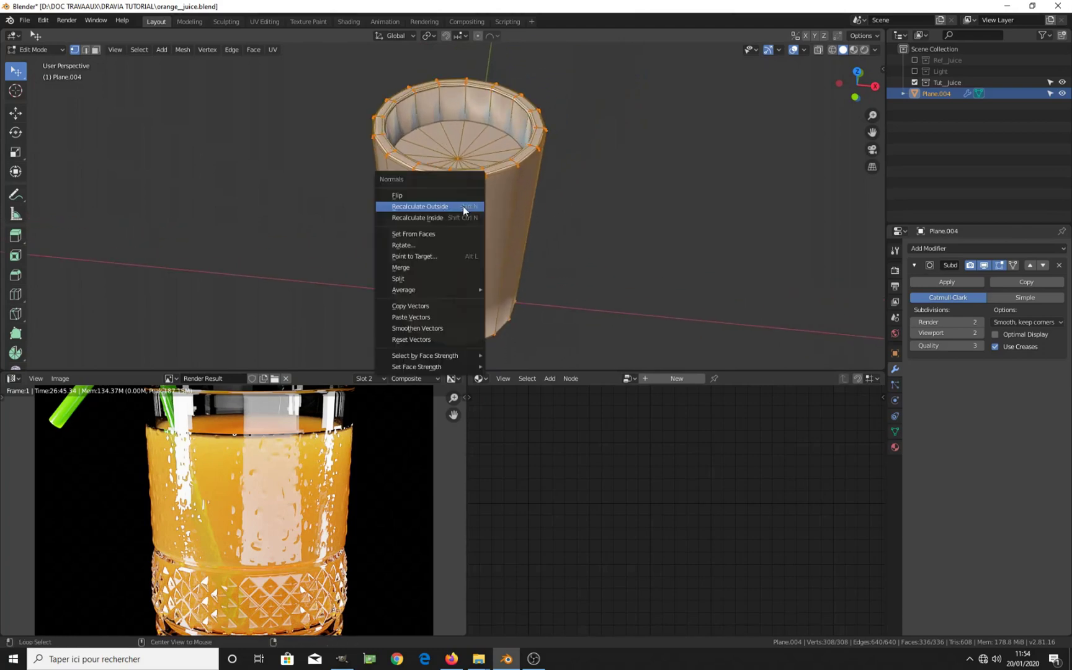
left_click(464, 206)
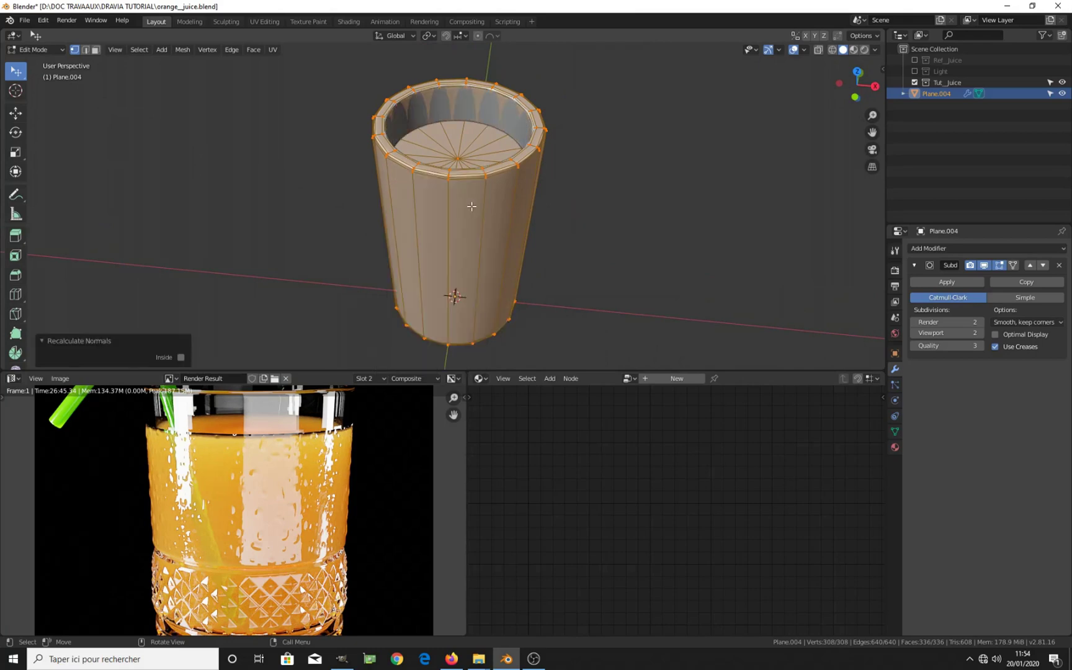
Enable the Subdivision modifier's on-cage display, return to Object Mode, and inspect the glass from the side
left_click(1014, 267)
key("Tab")
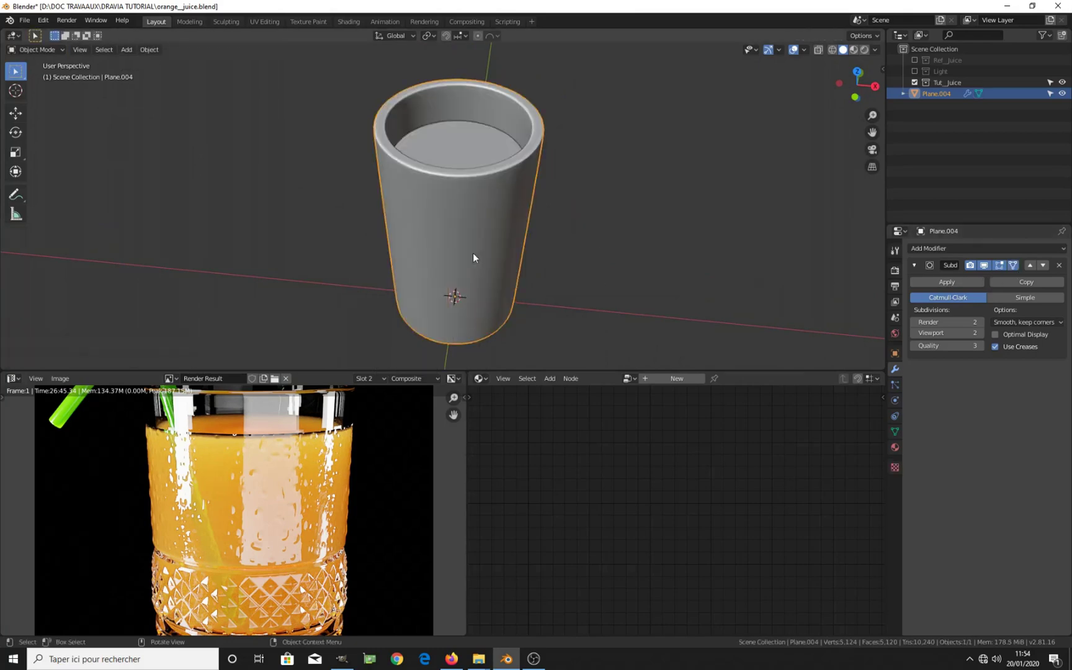
middle_click_drag(472, 252, 521, 190)
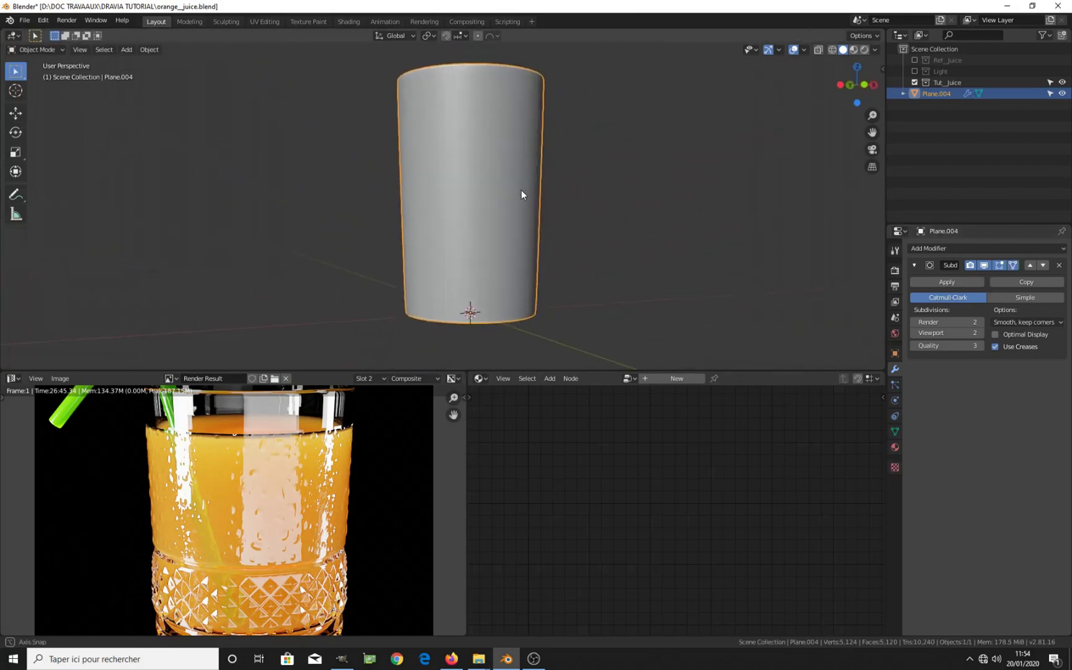
Create a new material named Glass_tut on the glass object and apply the Glass node tree preset to it
key("KP_1")
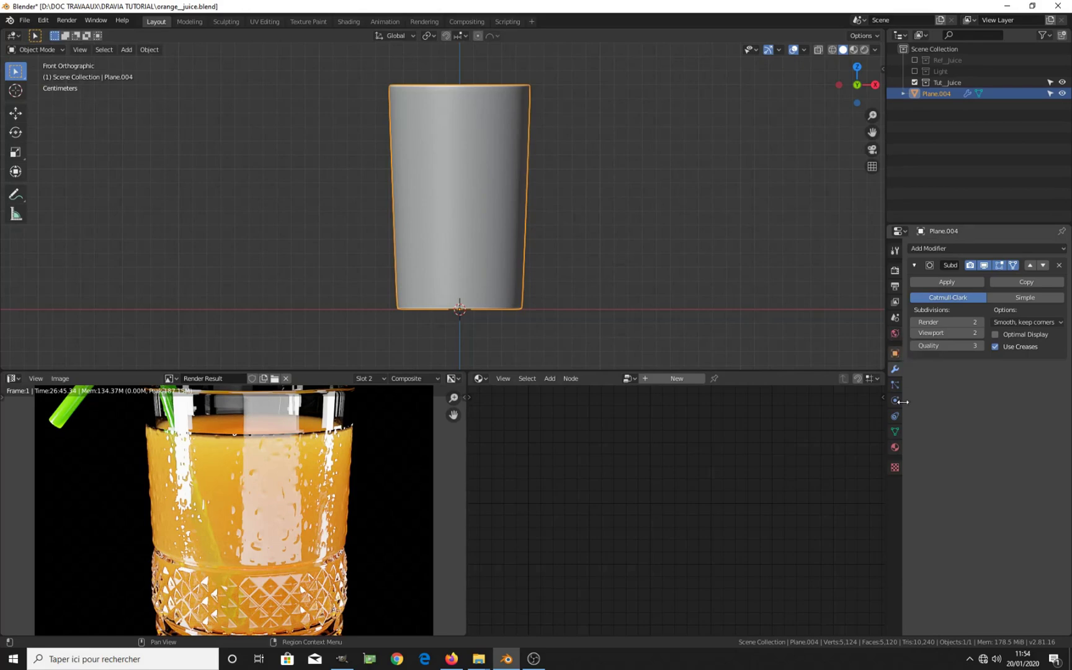
left_click(894, 447)
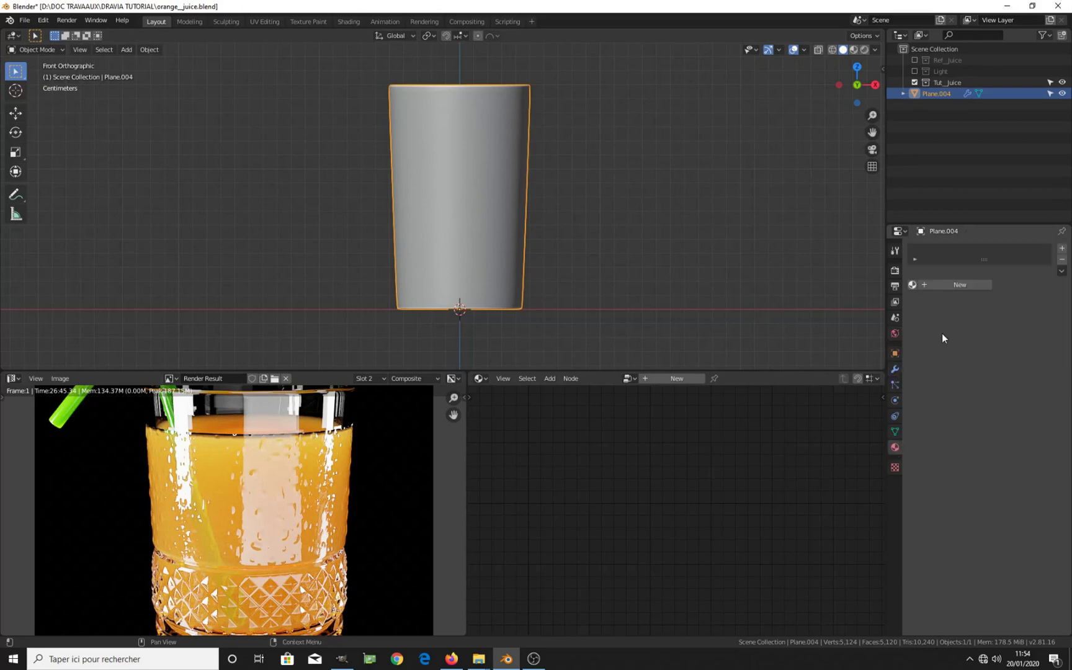
left_click(957, 286)
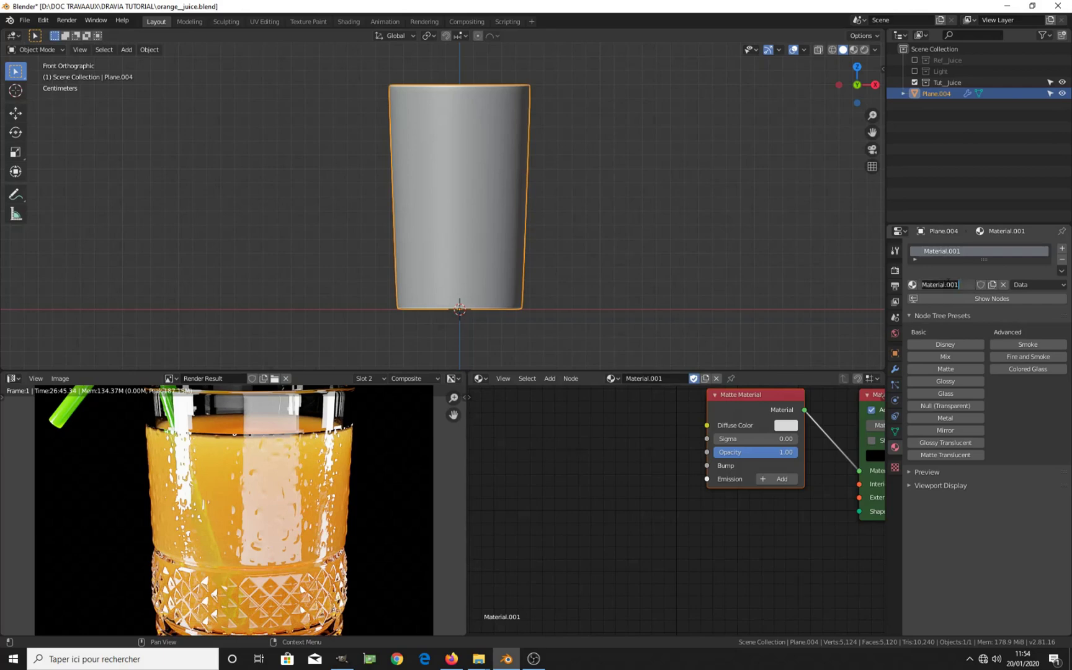
type("Glass_tut")
key("Return")
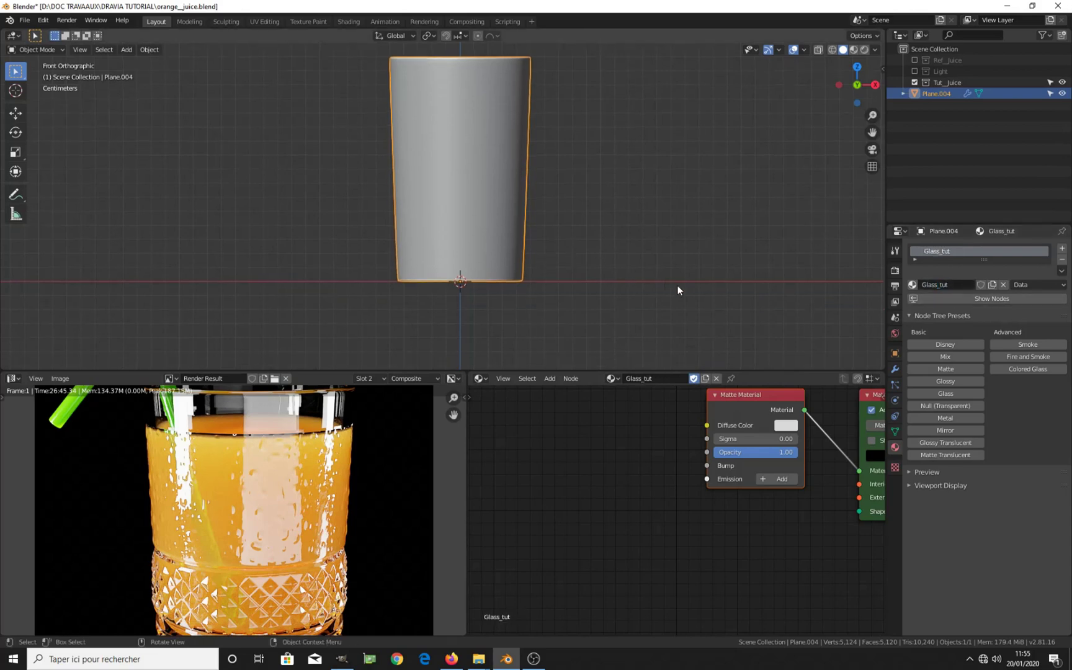
key("Home")
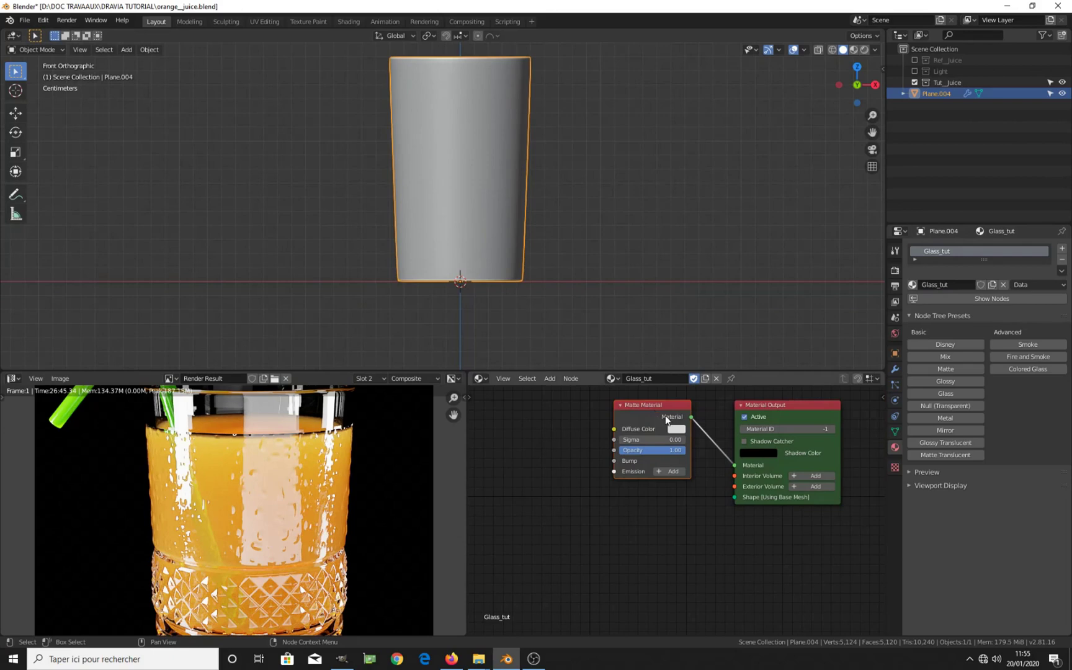
left_click(945, 394)
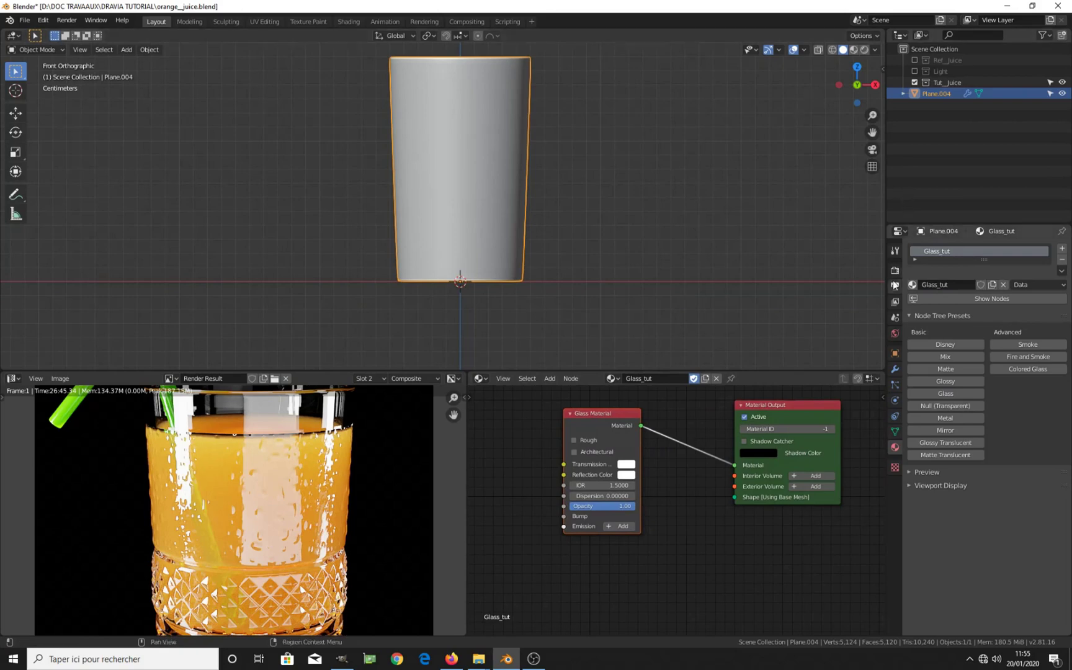
Set the world surface to HDRI, preview the glass in rendered shading, and return to solid shading
left_click(895, 334)
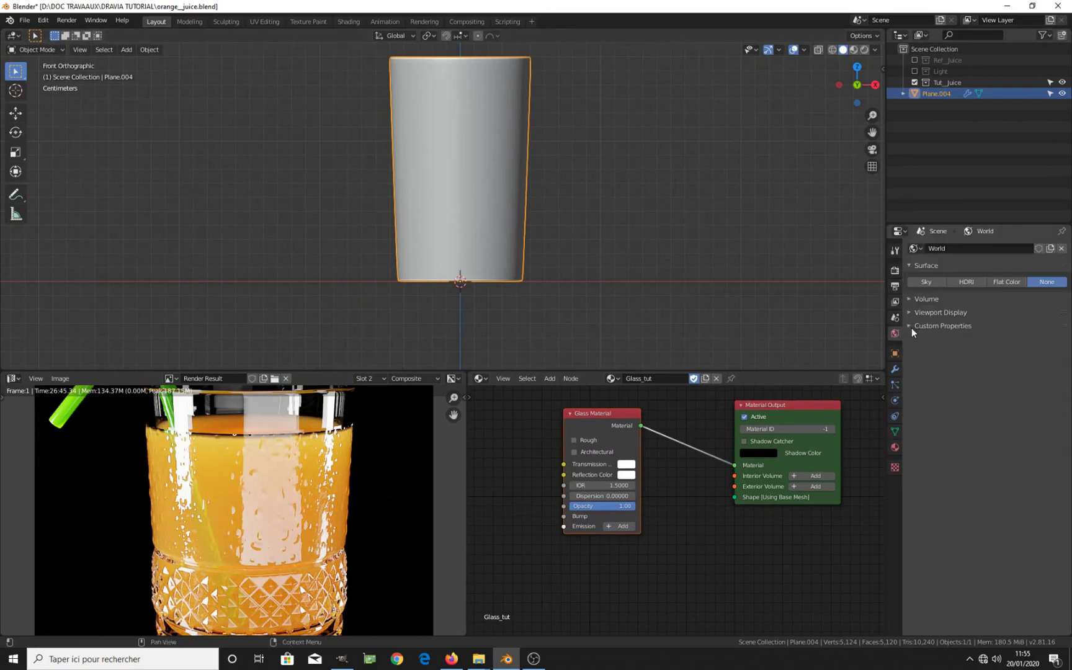
left_click(972, 282)
middle_click_drag(586, 230, 655, 177)
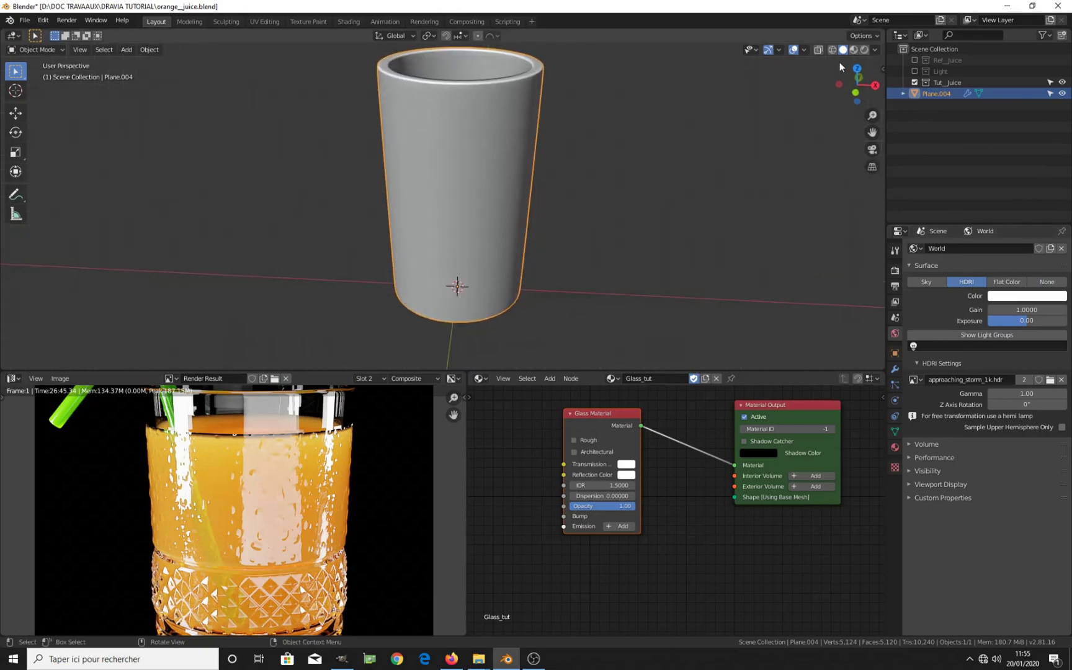
left_click(865, 49)
mouse_move(556, 174)
middle_mouse_down()
mouse_move(477, 139)
mouse_move(630, 206)
mouse_move(504, 198)
middle_mouse_up()
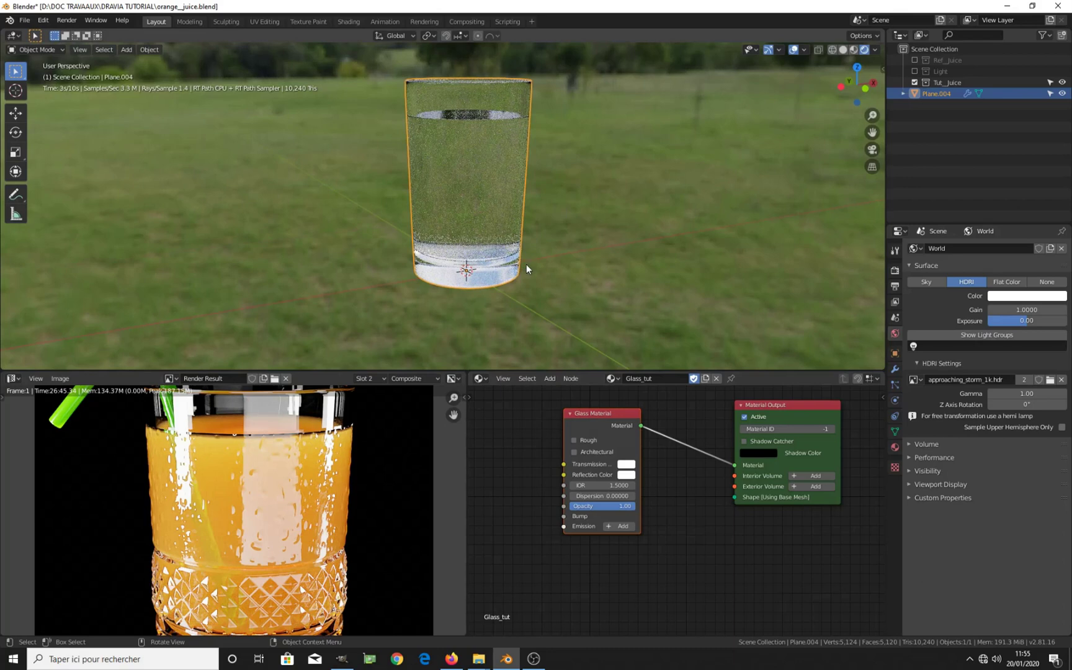
key("z")
left_click(598, 265)
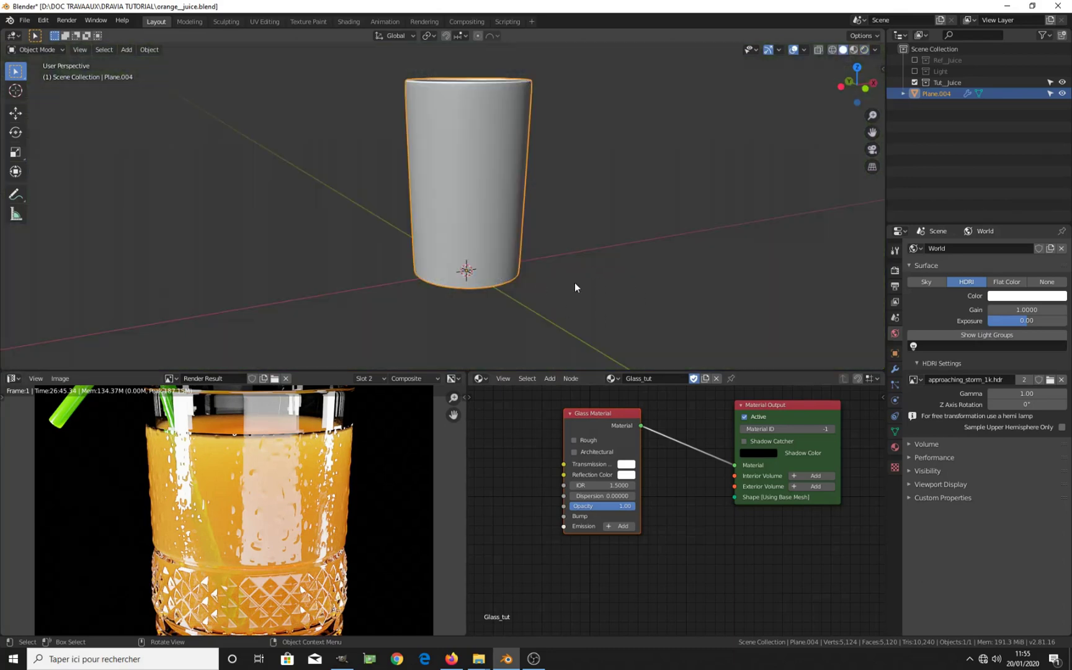
Add a Clear Volume node below the Glass Material node in the Glass_tut node tree
middle_click_drag(497, 185, 466, 236)
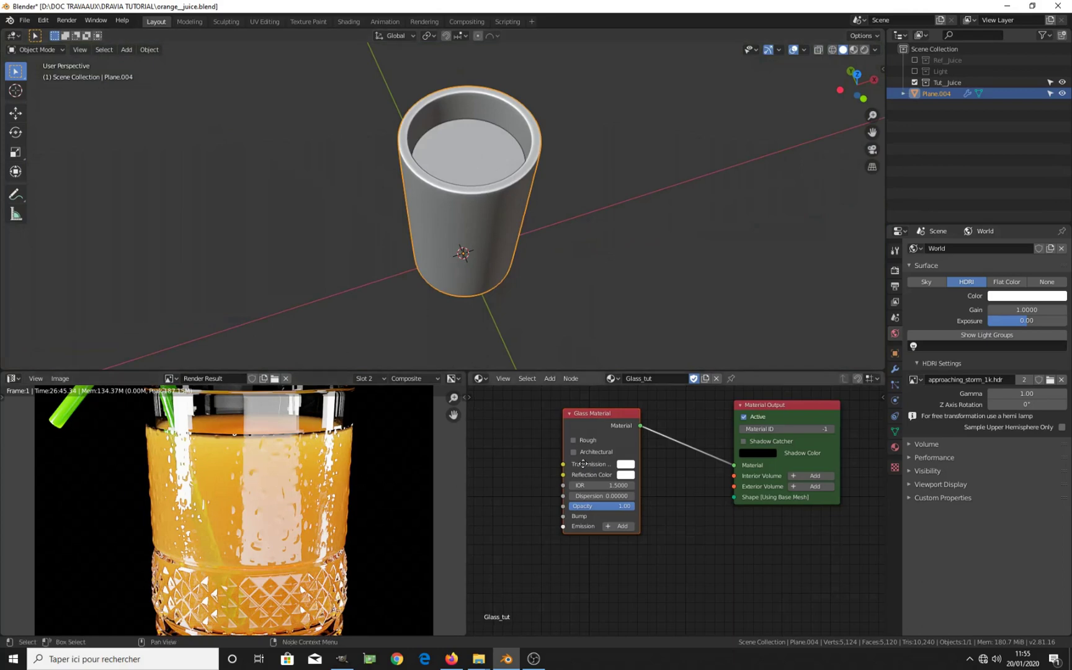
middle_click_drag(590, 463, 574, 458)
left_click_drag(588, 408, 570, 391)
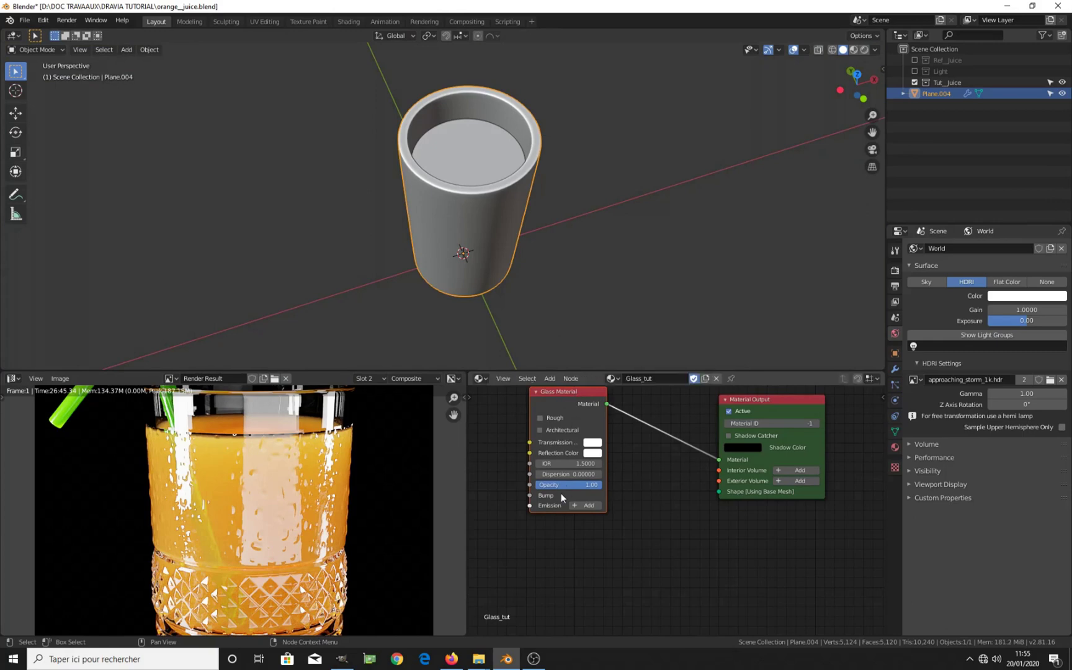
key("shift+a")
mouse_move(531, 515)
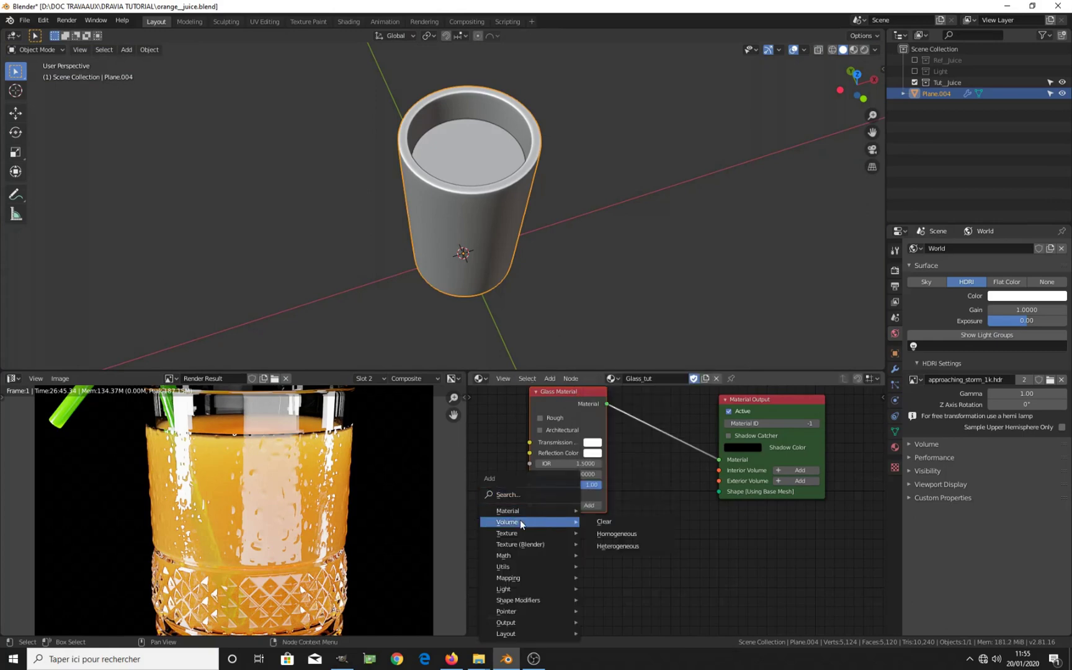
left_click(603, 523)
left_click(589, 548)
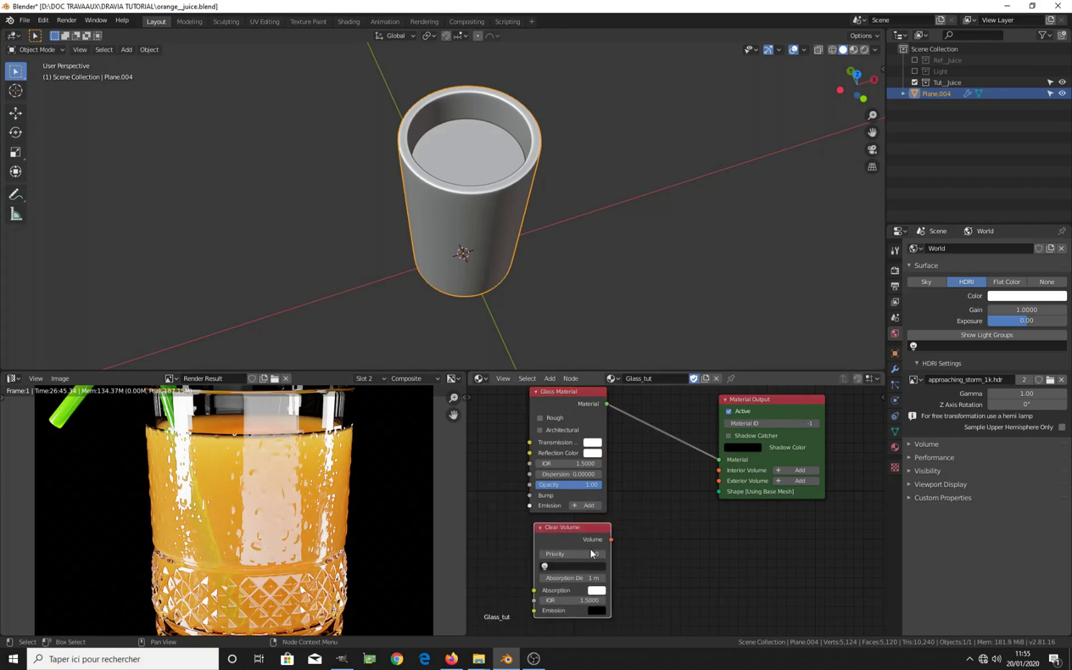
Connect the Clear Volume output to the Material Output's Interior Volume input and place the node just under the Glass Material node
middle_click_drag(590, 548, 600, 519)
left_click_drag(592, 518, 699, 448)
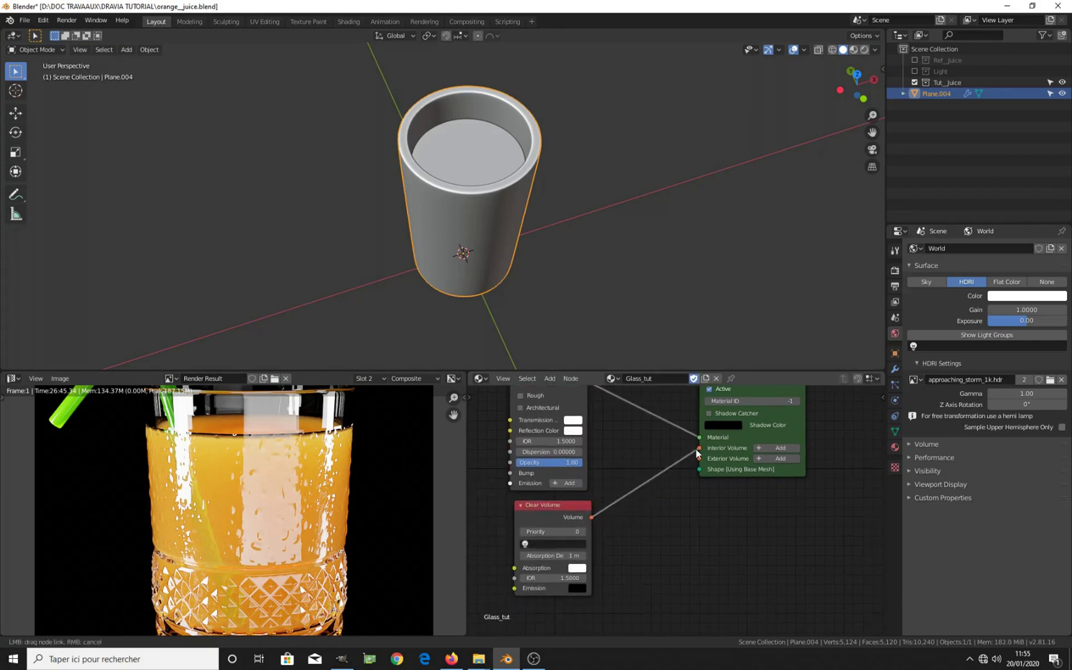
middle_click_drag(561, 537, 590, 503)
scroll(589, 503, "up", 1)
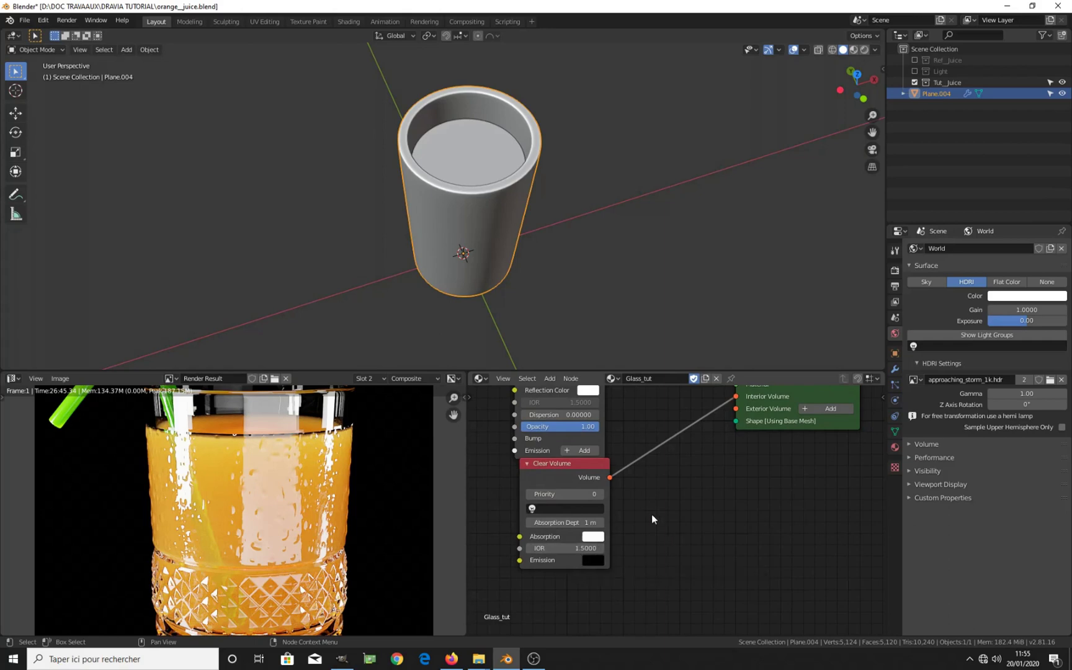
left_click_drag(574, 459, 567, 471)
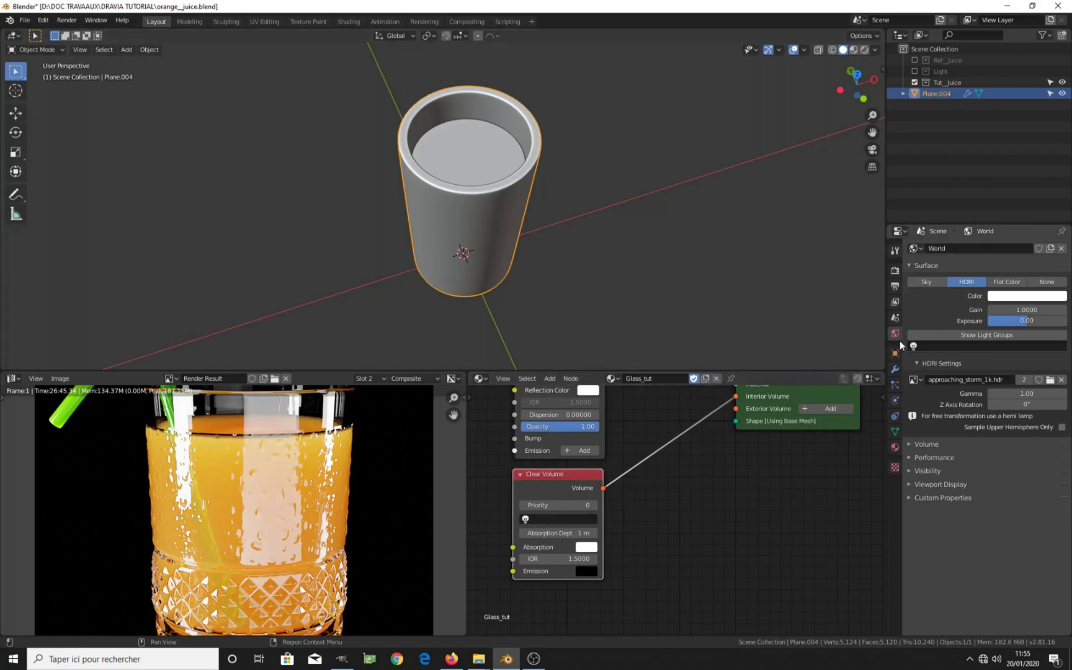
Add a second material slot with a new material named Juicy_orange, apply the Glass preset, and move its Glass Material node away from the output
left_click(895, 447)
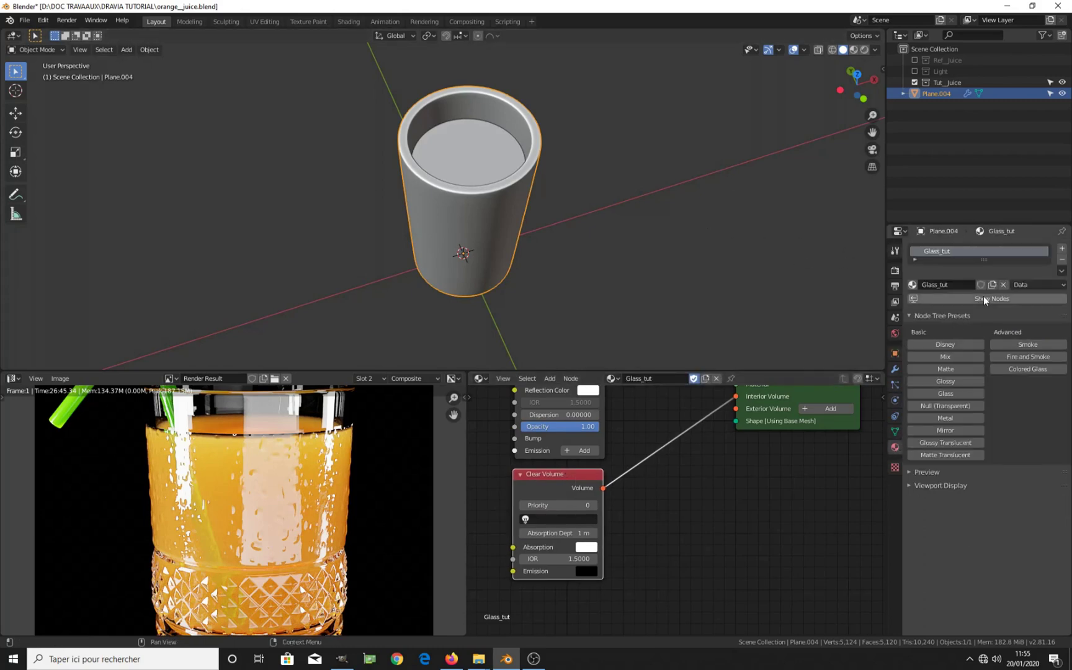
left_click(1061, 249)
left_click(952, 311)
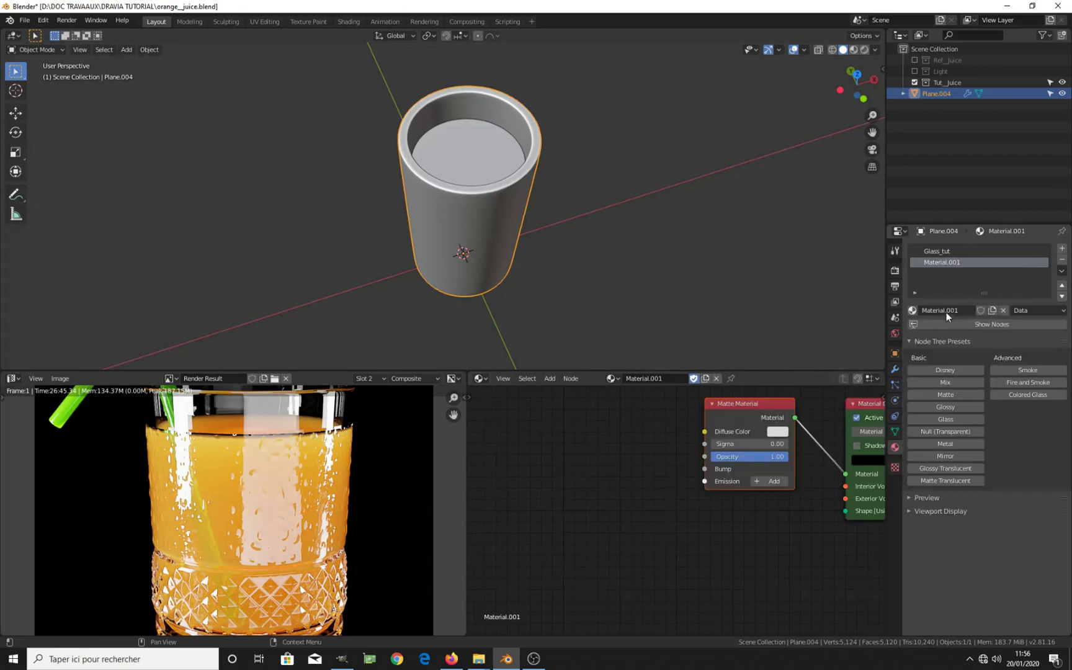
type("Juicy_orange")
key("Return")
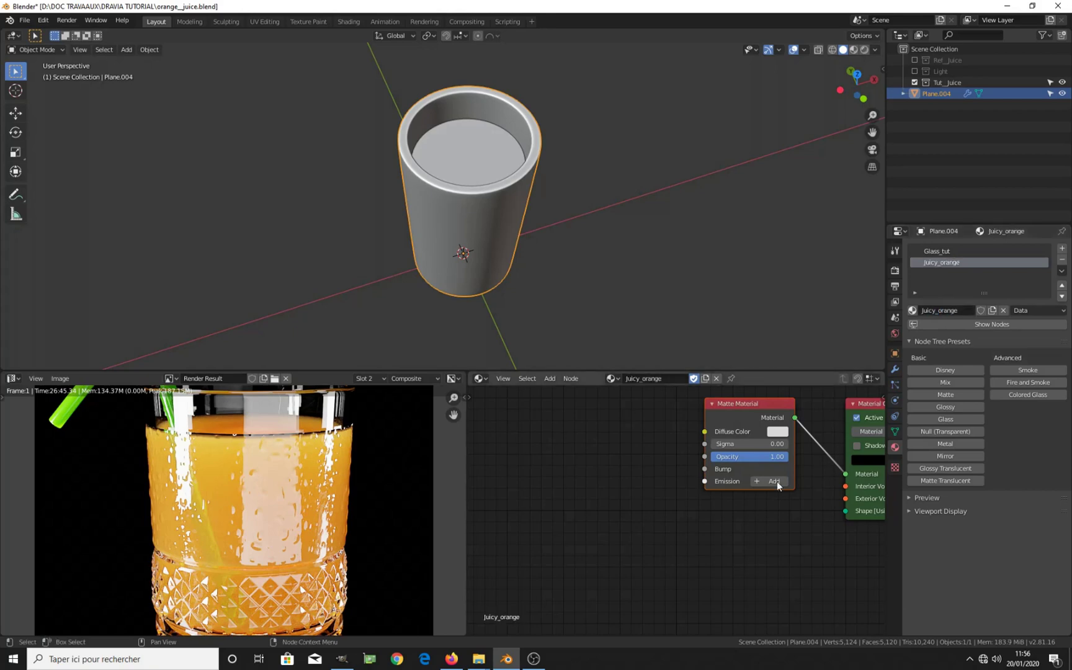
scroll(728, 474, "down", 2)
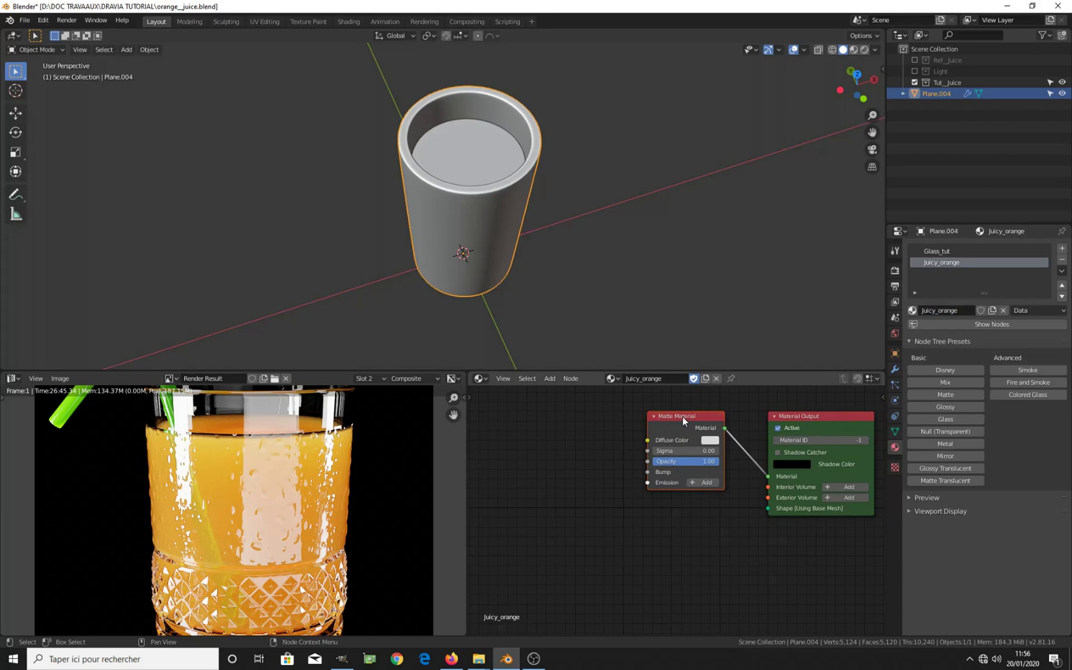
left_click(941, 419)
left_click_drag(685, 415, 597, 407)
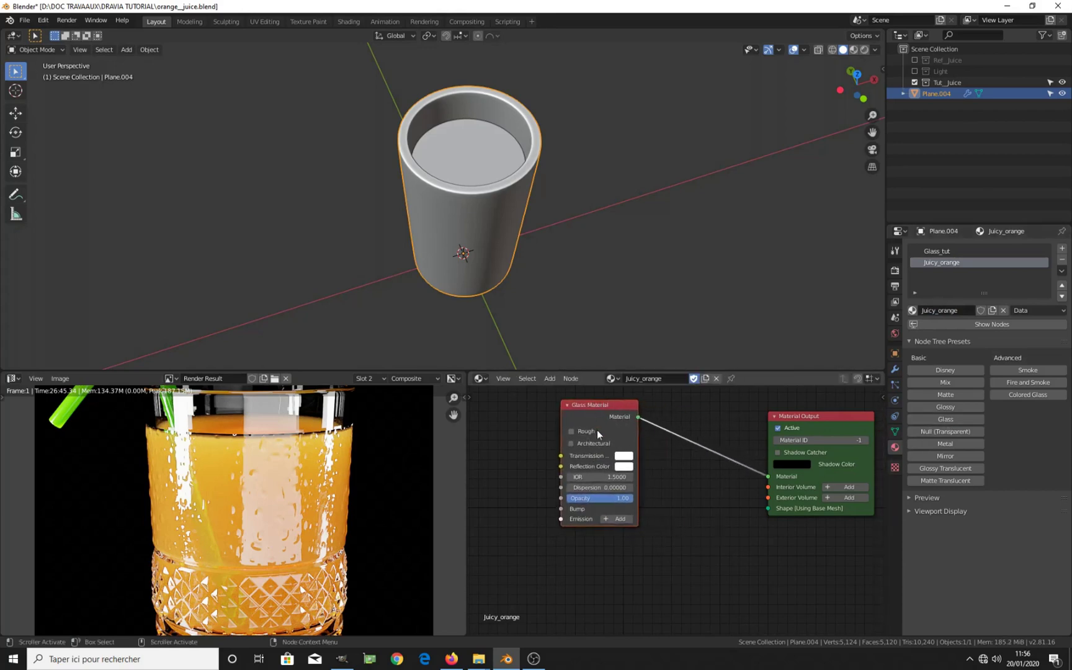
Add a Homogeneous Volume node to the Juicy_orange material and connect it to the Material Output's Interior Volume input
scroll(616, 453, "down", 1, "shift")
scroll(616, 453, "down", 1, "shift")
key("shift+a")
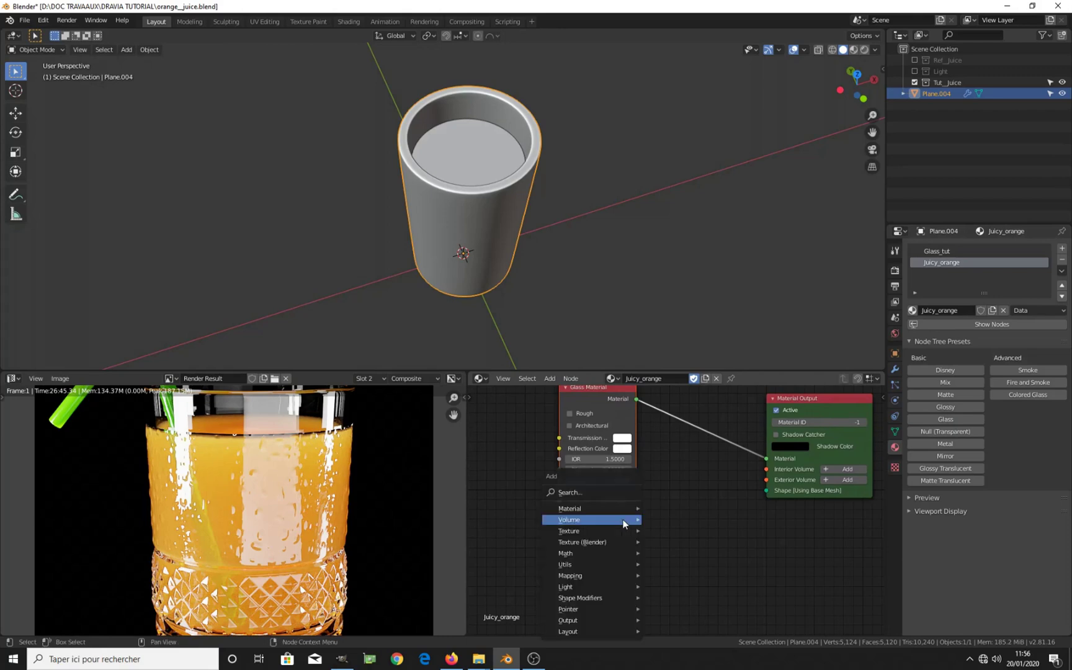
mouse_move(624, 524)
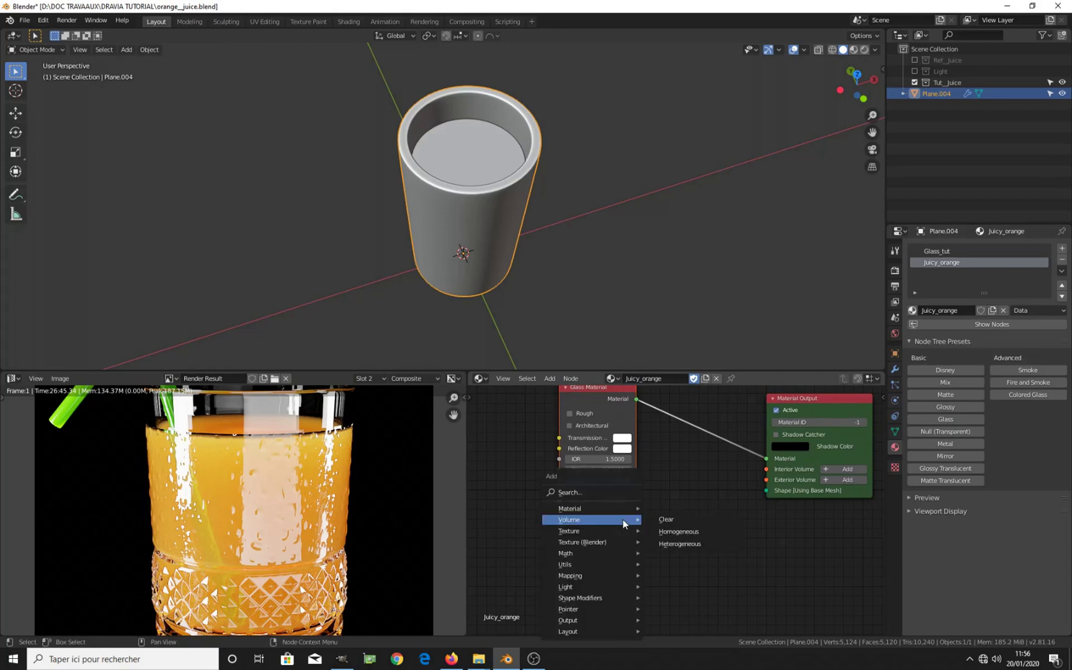
left_click(675, 531)
left_click(553, 520)
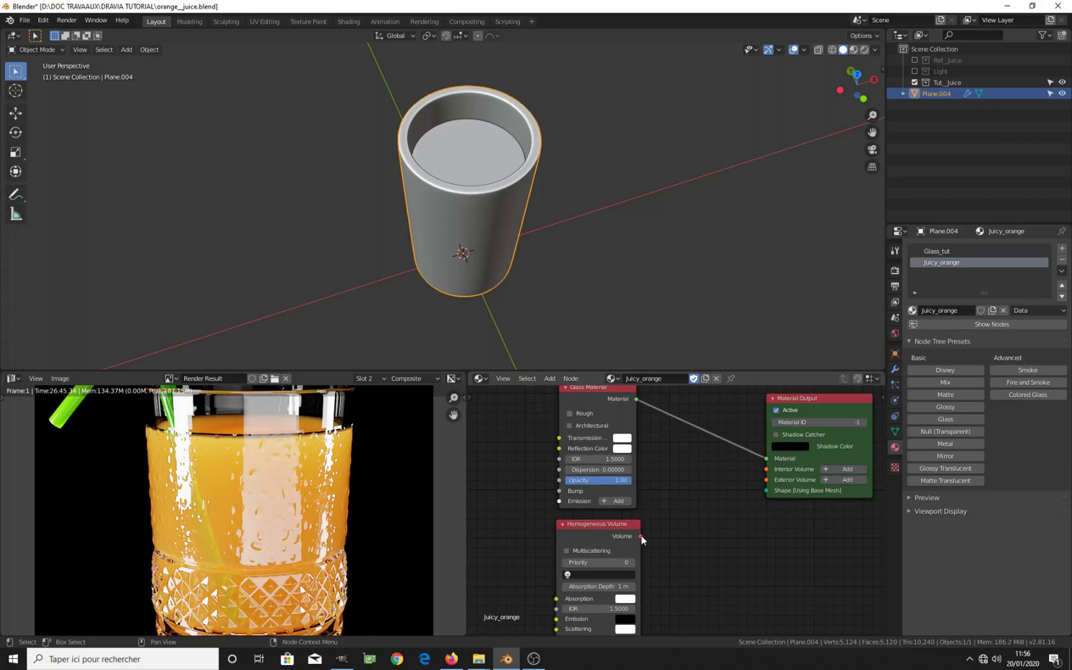
left_click_drag(640, 535, 767, 469)
middle_click_drag(676, 568, 614, 466)
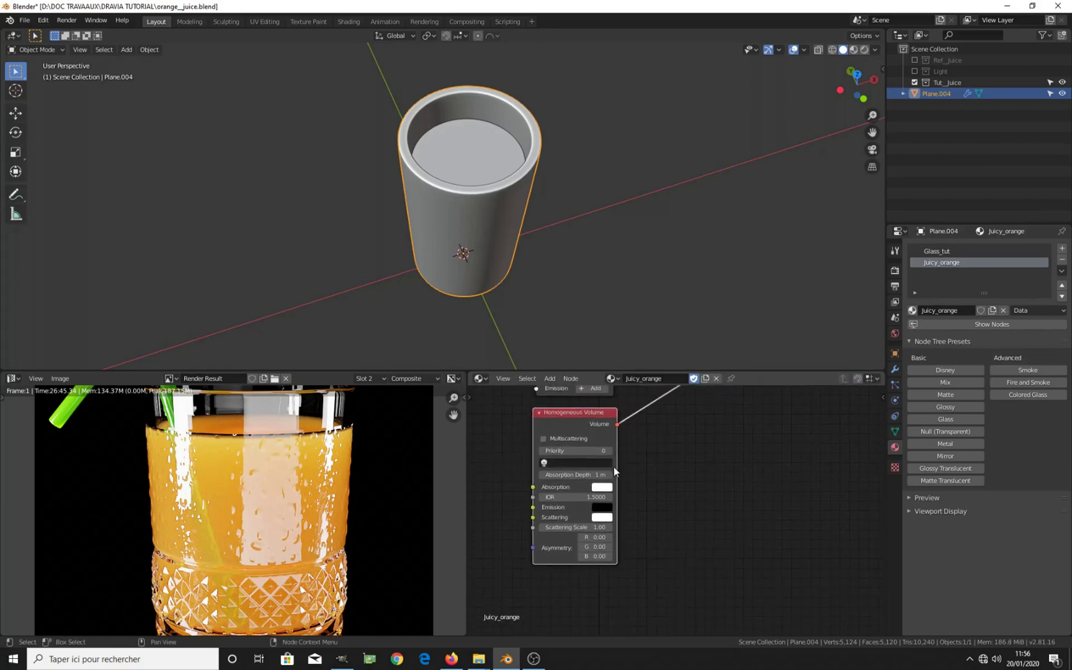
Preview the glass in rendered shading from the side, and return to solid shading
left_click(865, 50)
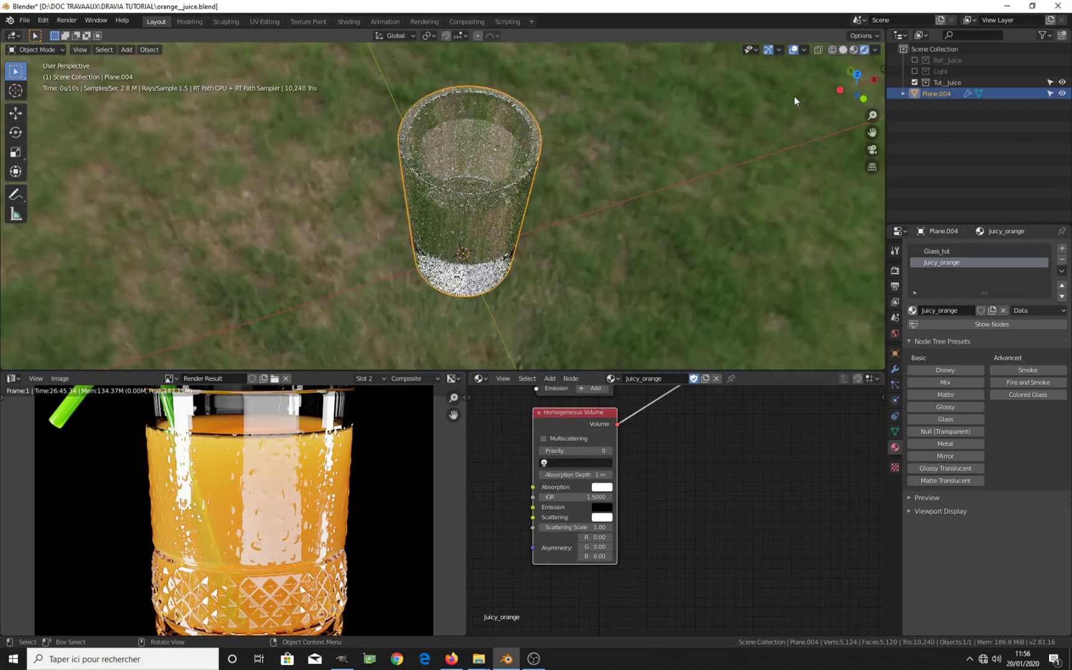
middle_click_drag(520, 213, 517, 195)
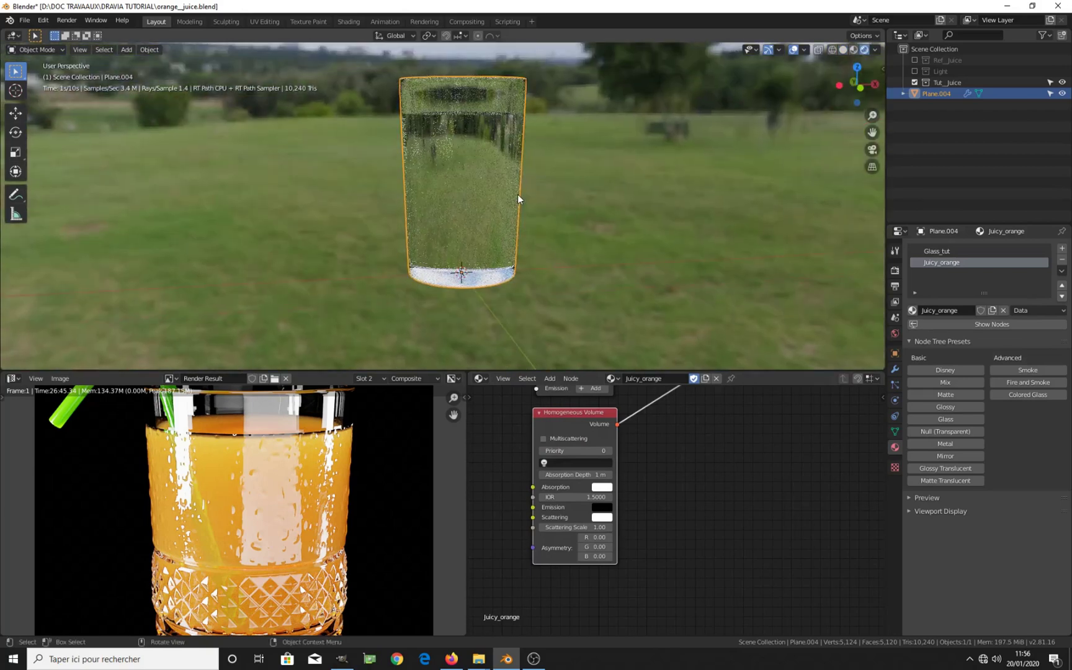
key("z")
left_click(598, 195)
Select the whole linked juice mesh in Edit Mode, assign the Juicy_orange material to it, and return to Object Mode
middle_click_drag(545, 208, 529, 238)
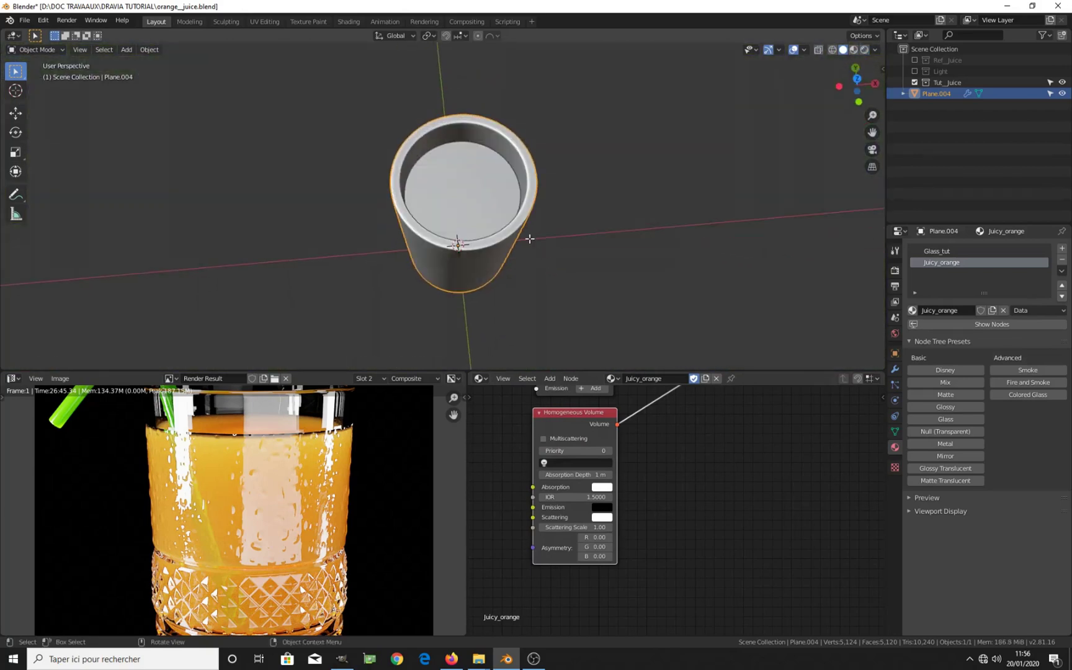
key("Tab")
left_click(472, 188)
key("ctrl+l")
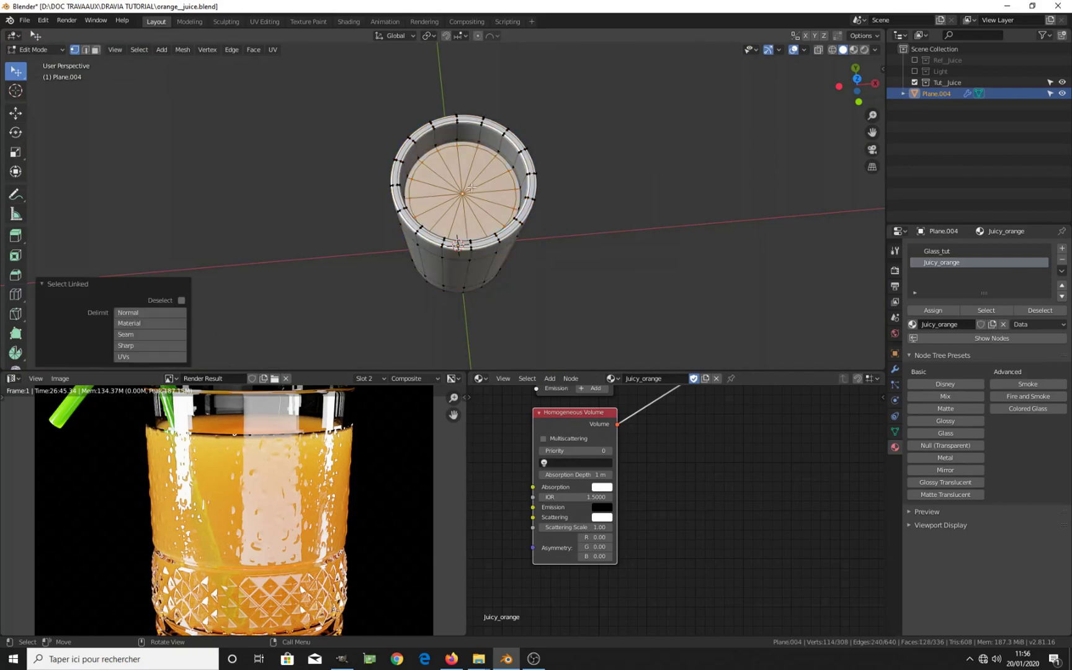
key("g")
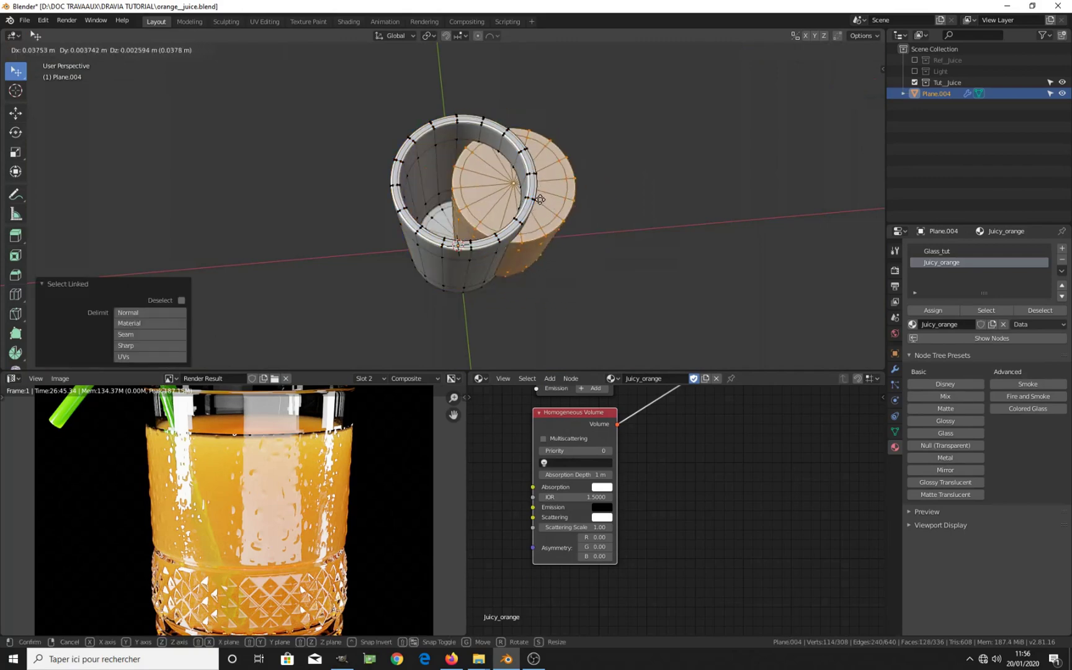
right_click(545, 222)
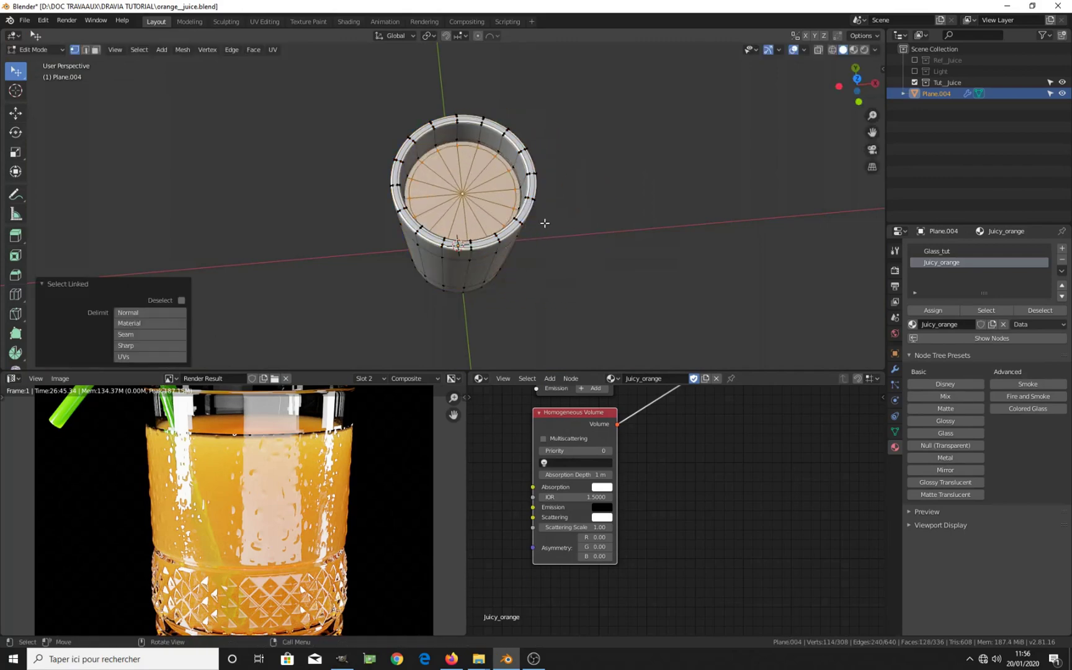
left_click(933, 310)
key("Tab")
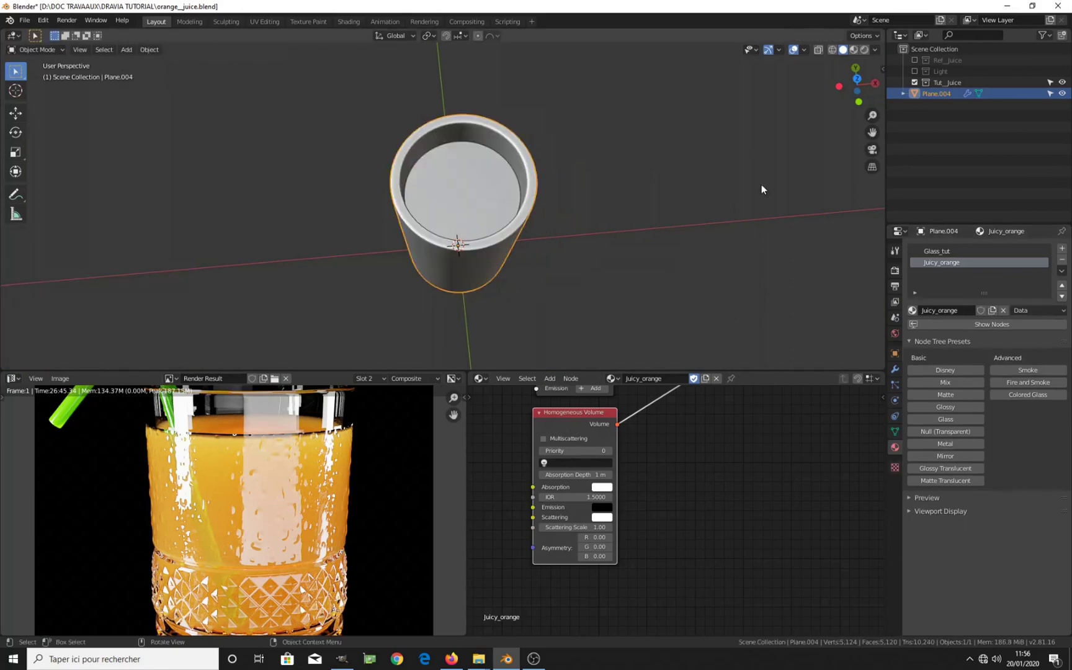
Switch to rendered shading and examine the glass and juice from the front view
left_click(865, 50)
middle_click_drag(701, 216, 625, 172)
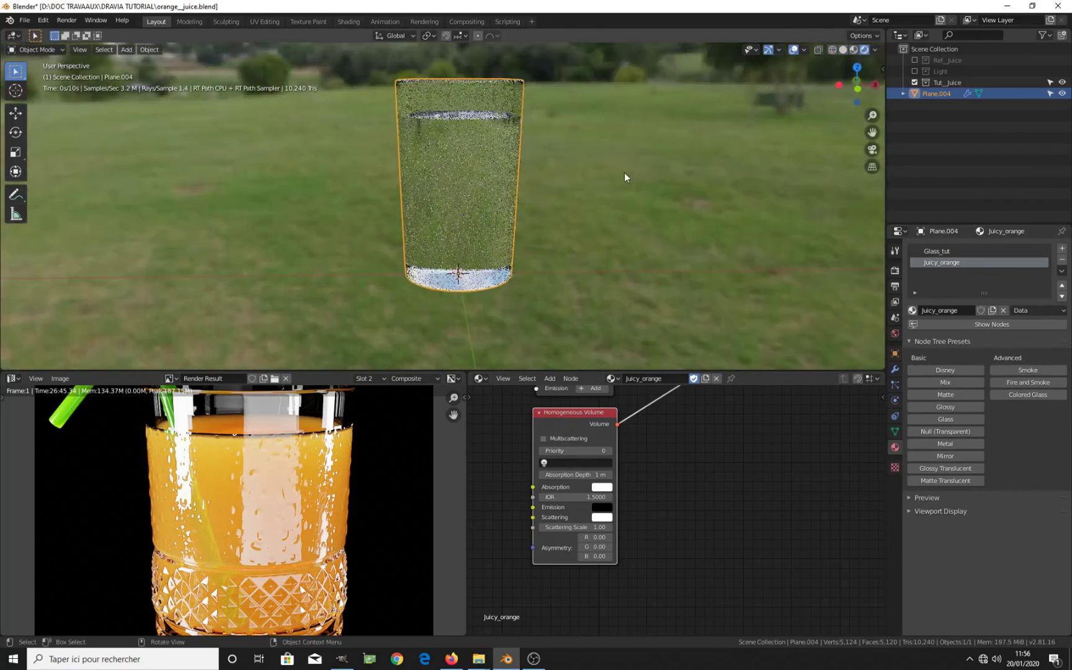
key("KP_1")
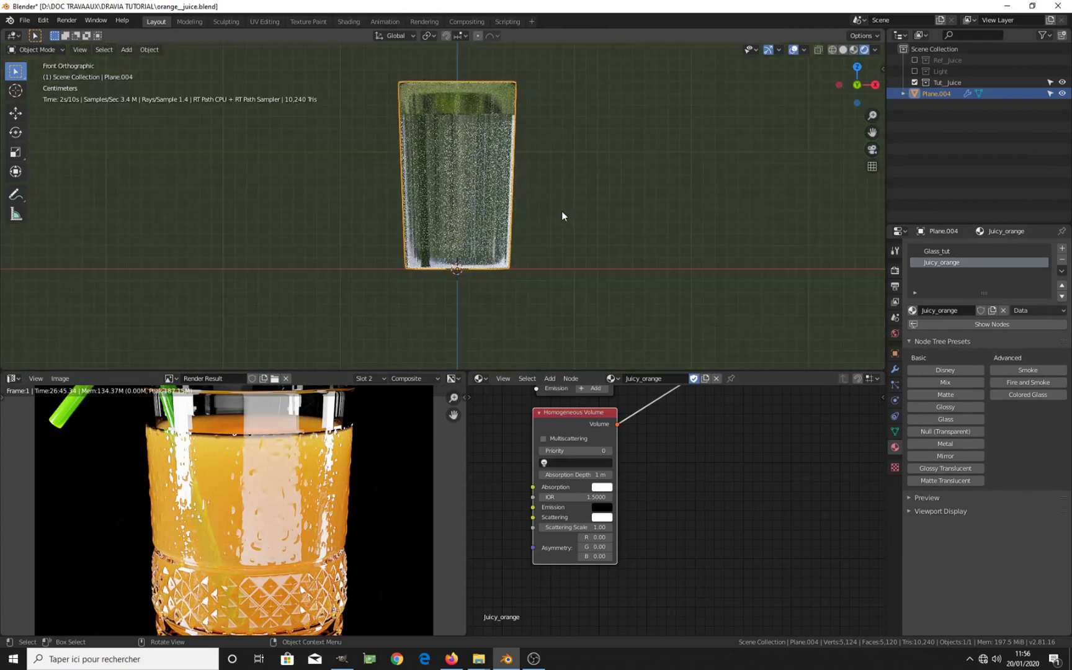
Set the Homogeneous Volume node's Scattering Scale to 25 and view the juice from several angles
middle_click_drag(561, 211, 616, 237)
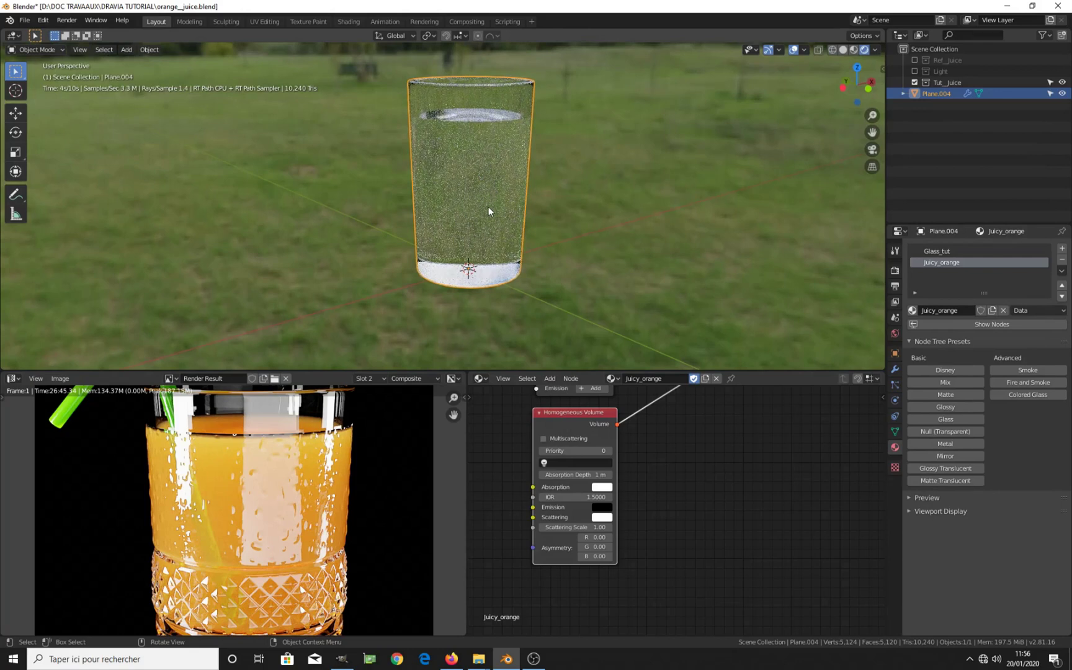
scroll(618, 529, "up", 1)
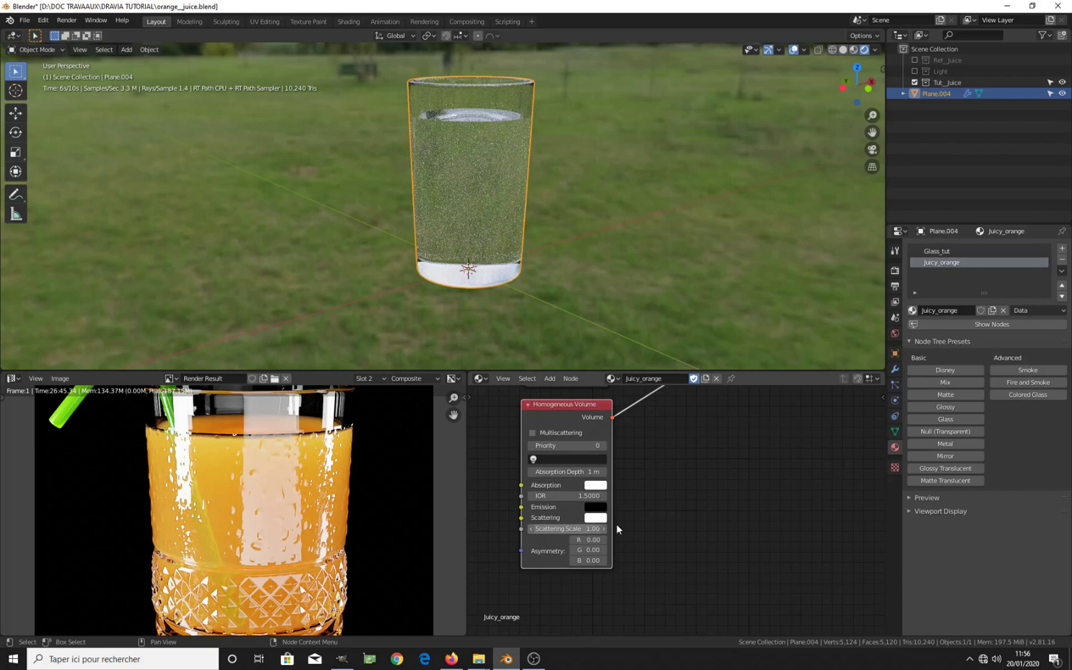
scroll(617, 529, "up", 1)
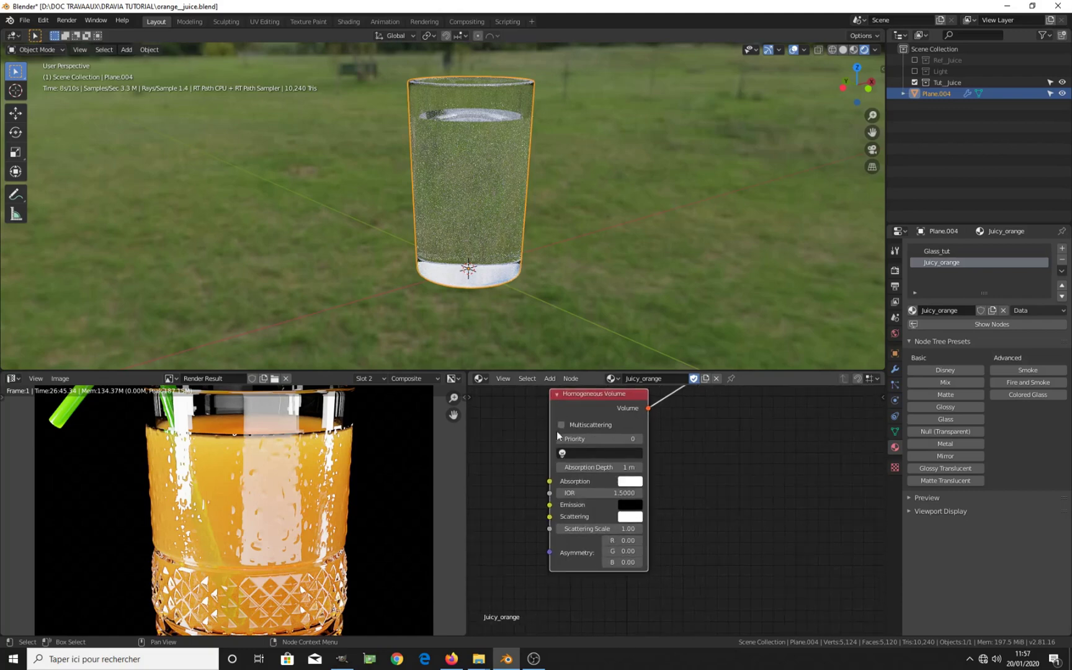
left_click(612, 530)
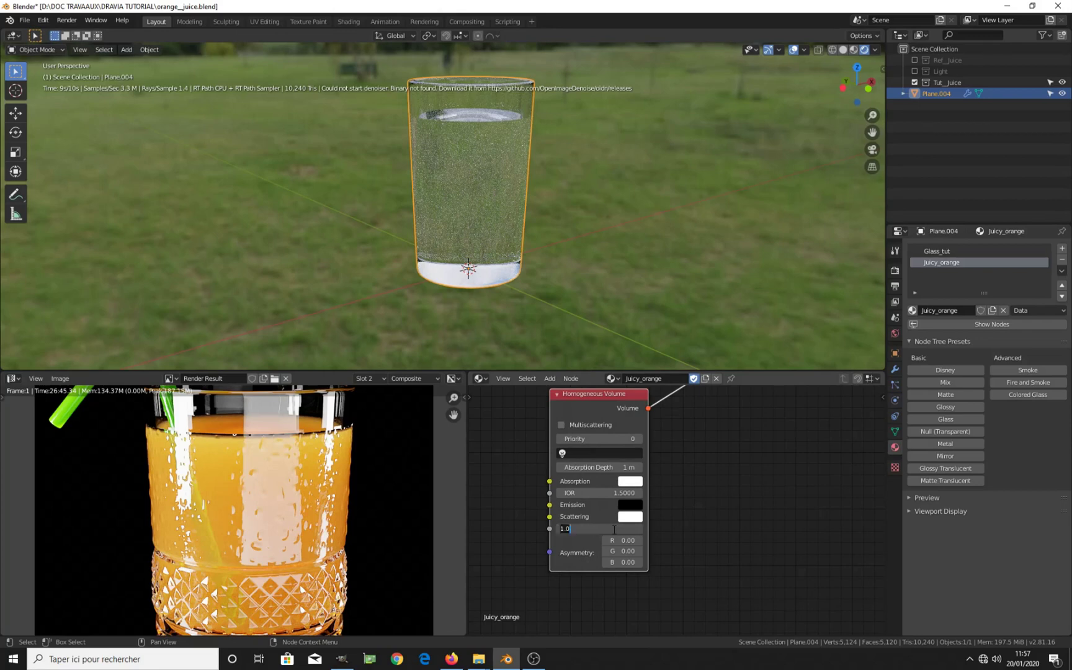
type("25")
key("Return")
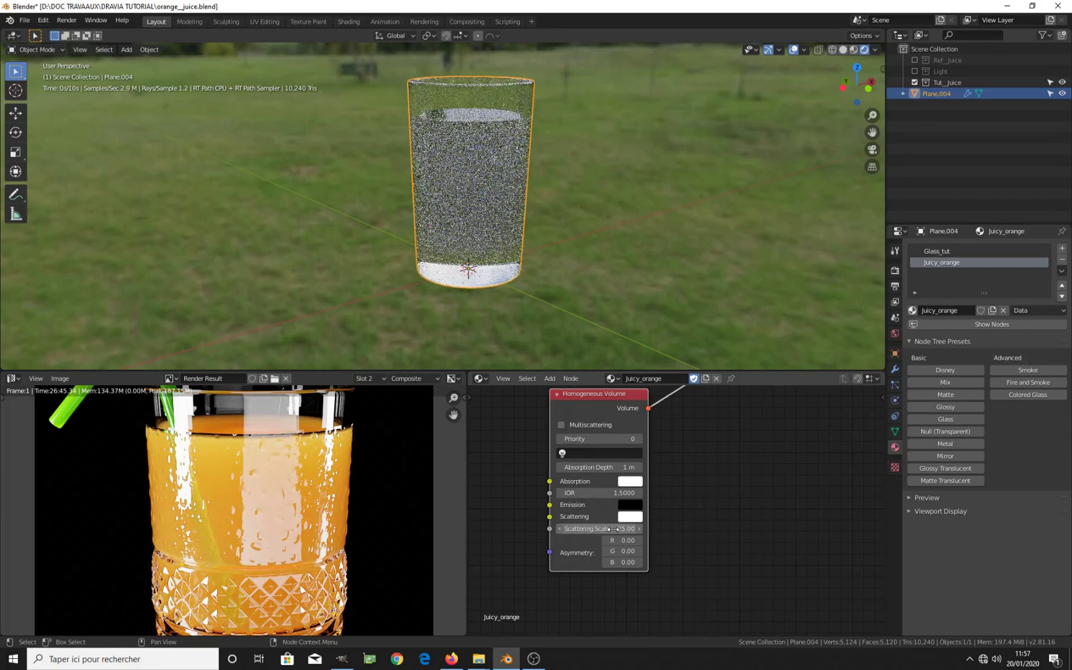
middle_click_drag(497, 254, 494, 221)
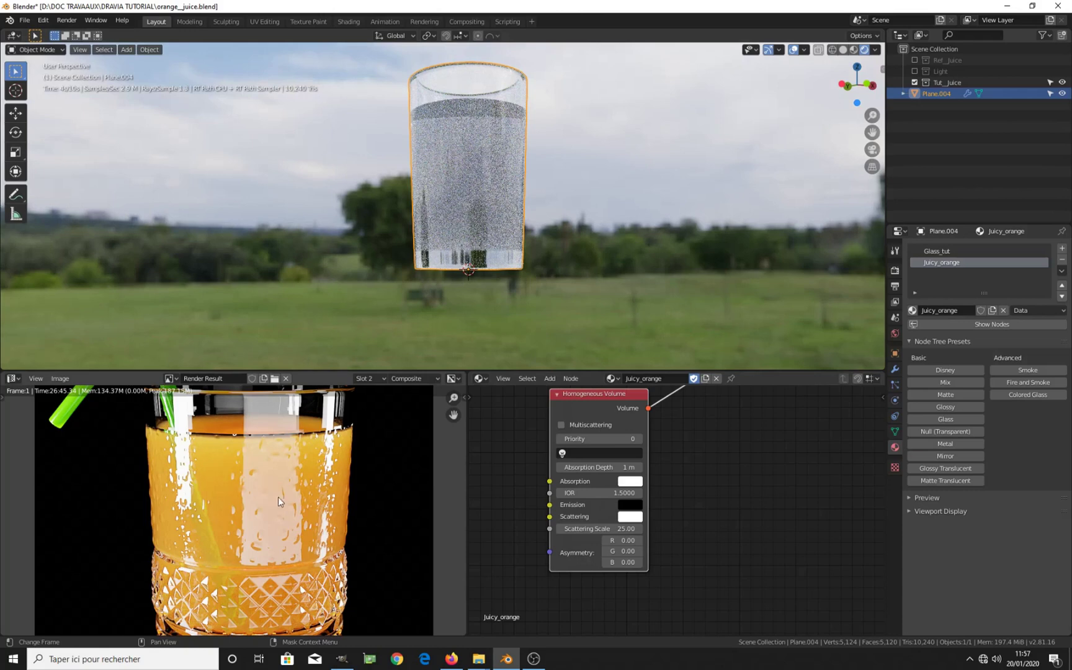
Set the Homogeneous Volume's Absorption color to orange with hue 0.105, saturation 0.966 and value 1.000
scroll(559, 487, "up", 1)
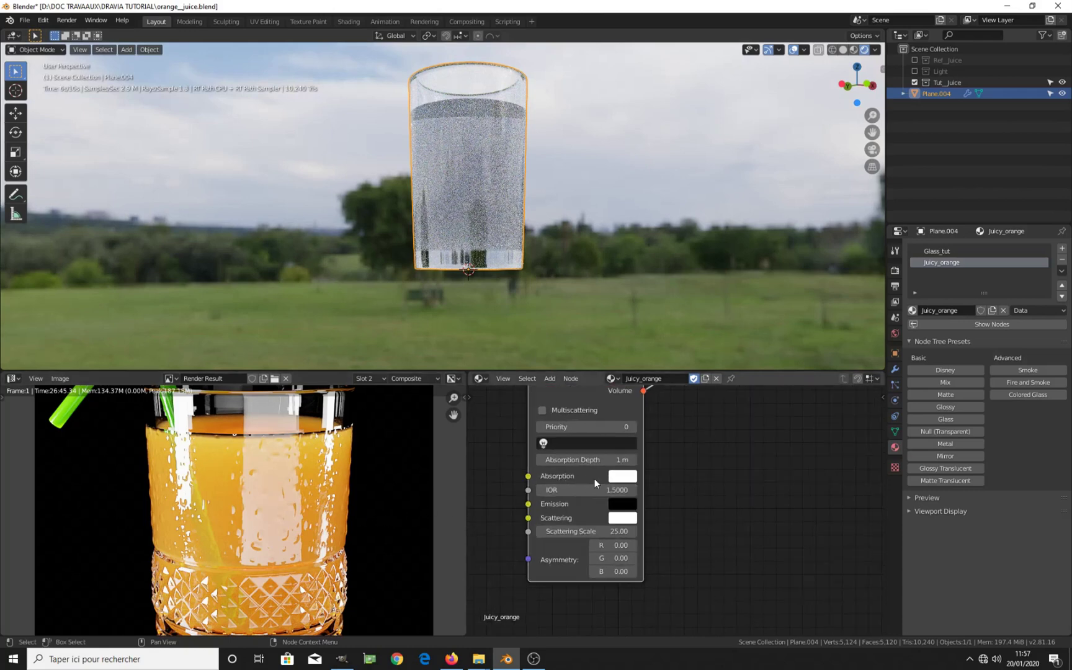
left_click(623, 476)
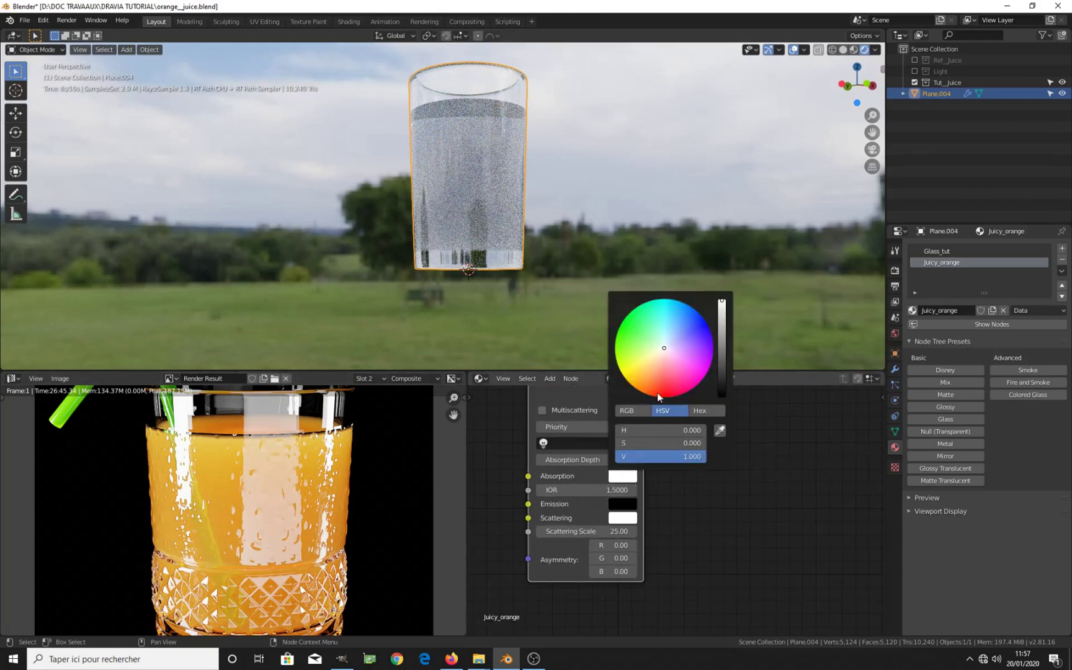
left_click_drag(658, 372, 634, 384)
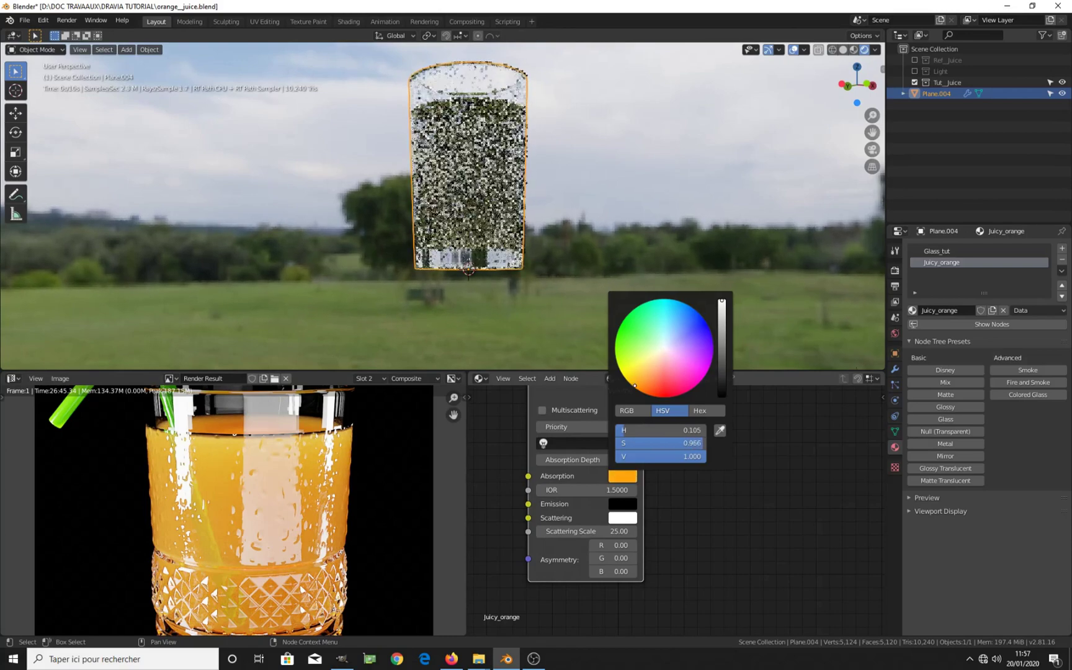
Set the Homogeneous Volume's Absorption Depth to 0.1 m
middle_click_drag(594, 478, 618, 490)
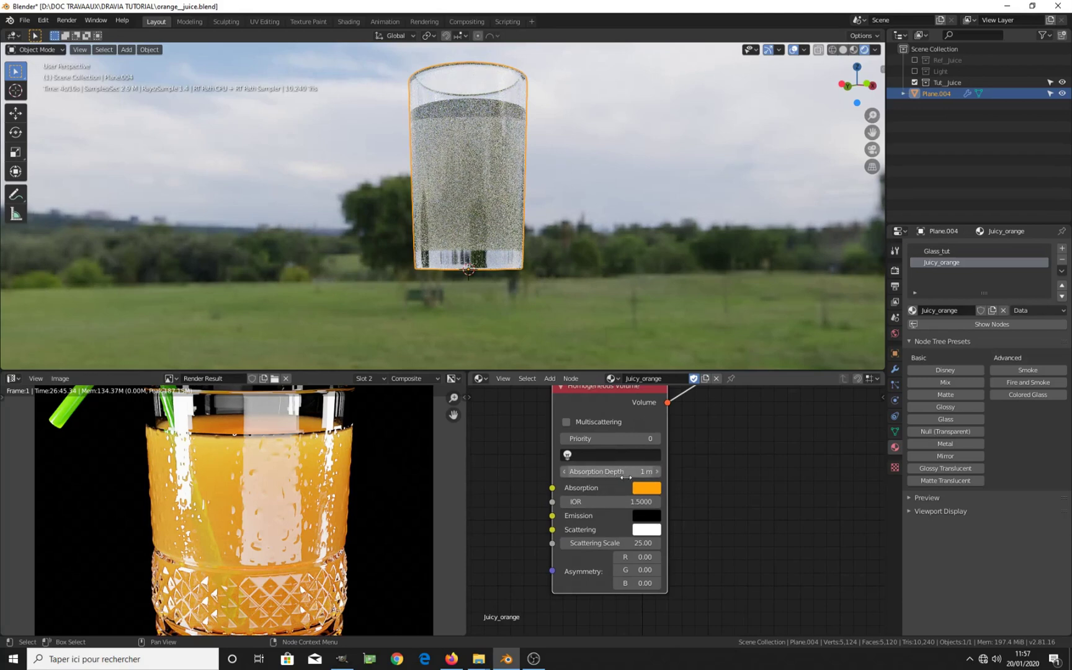
left_click(629, 476)
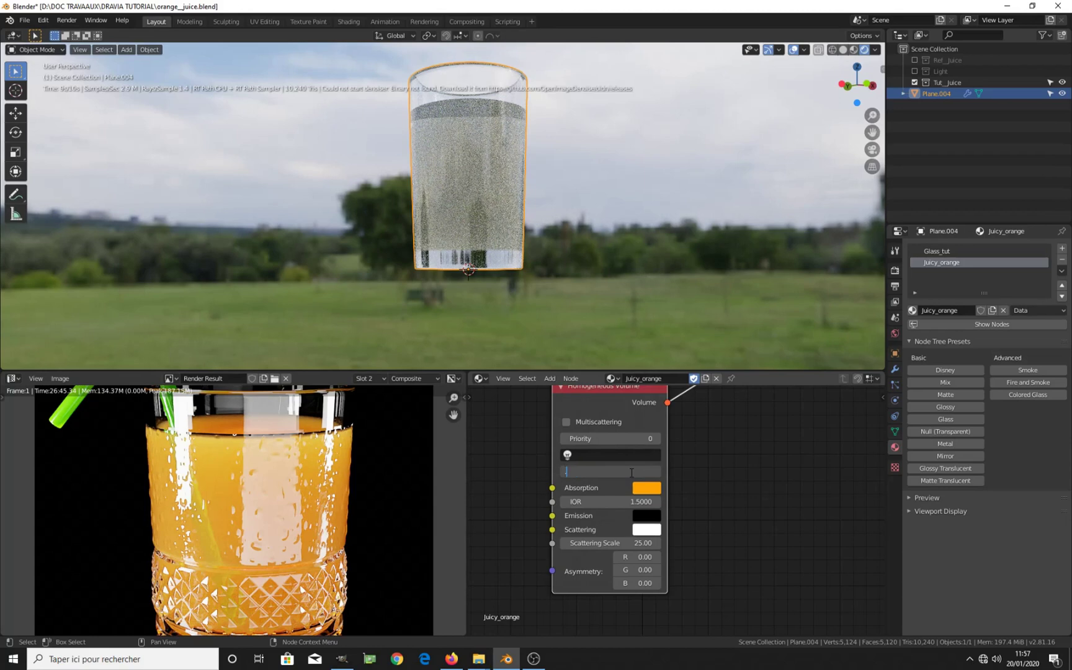
type("0.1")
key("Return")
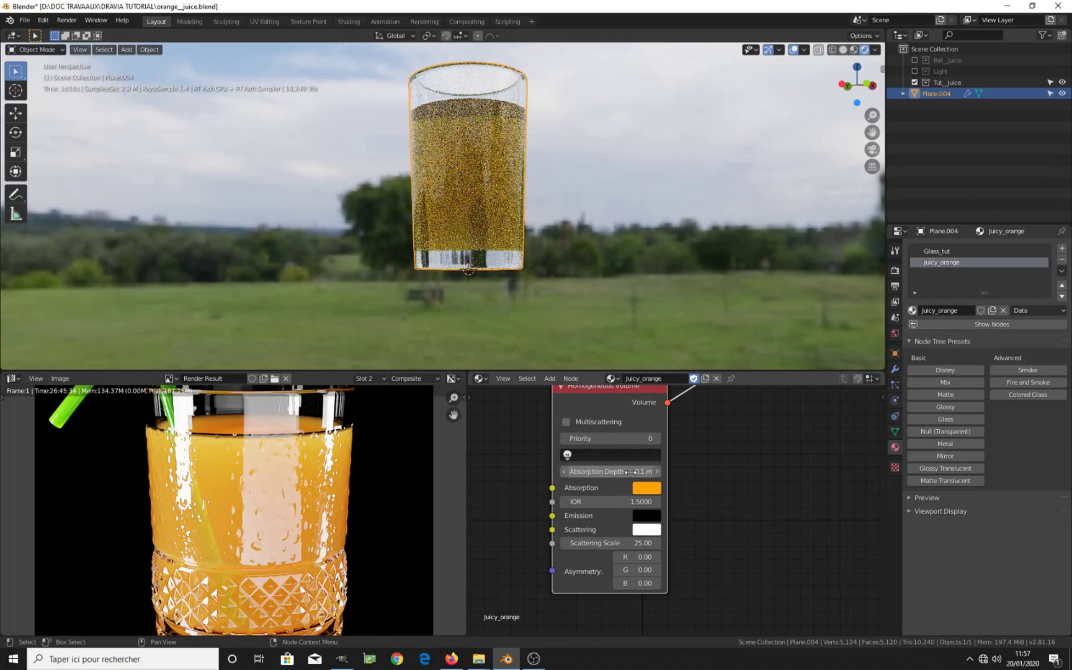
Set the Absorption Depth of the juice volume to 0.05 m and check the rendered glass from the front and above
left_click(629, 472)
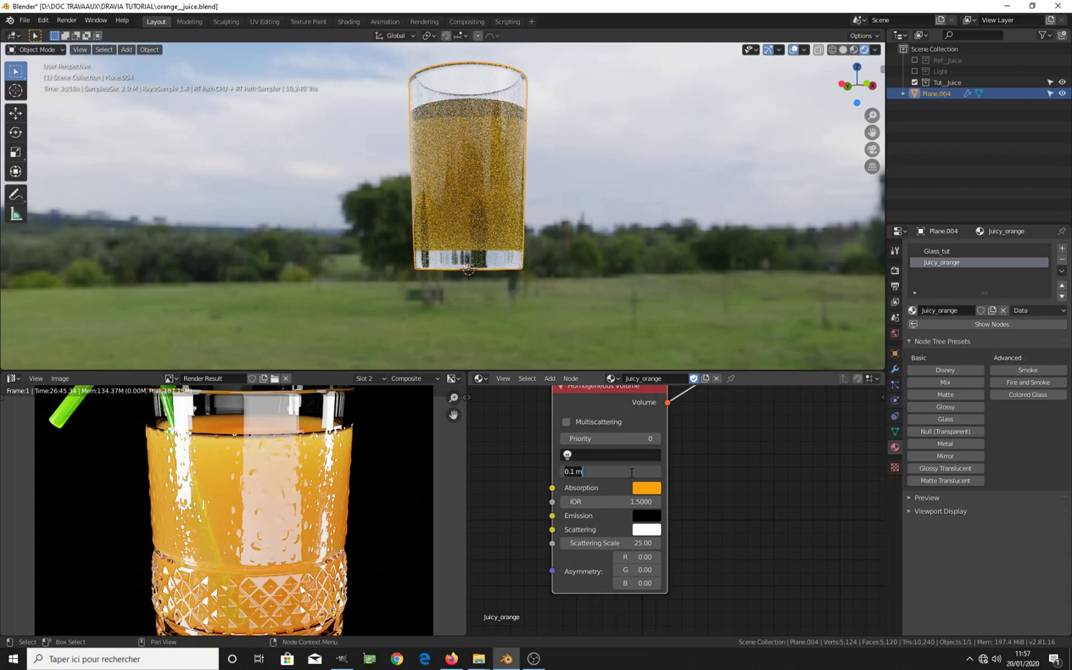
type(".05")
key("Return")
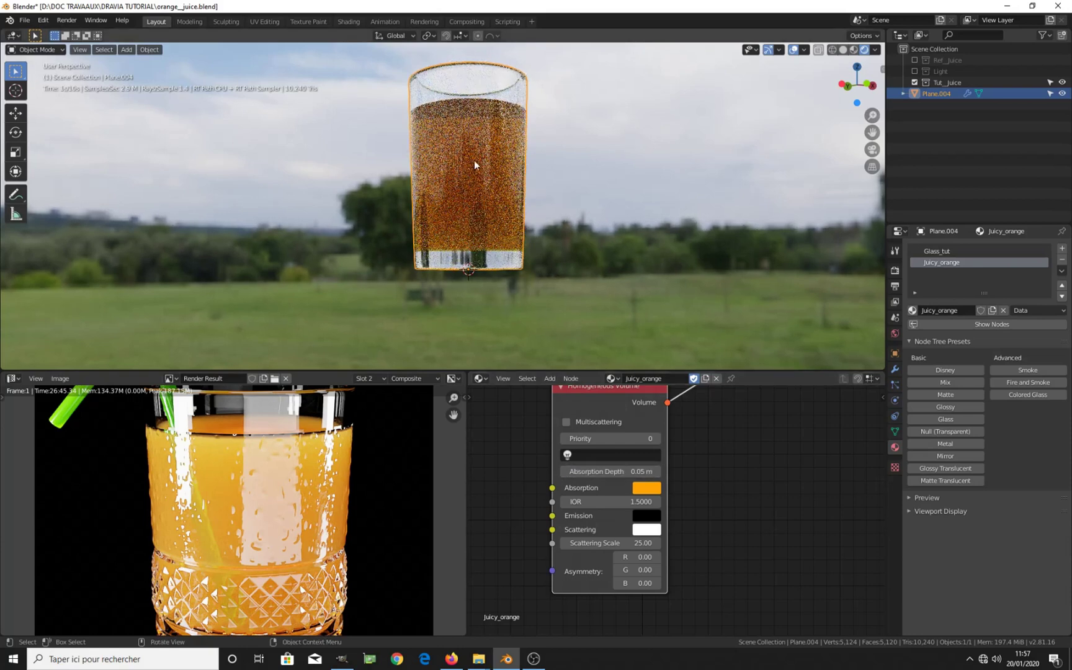
key("KP_1")
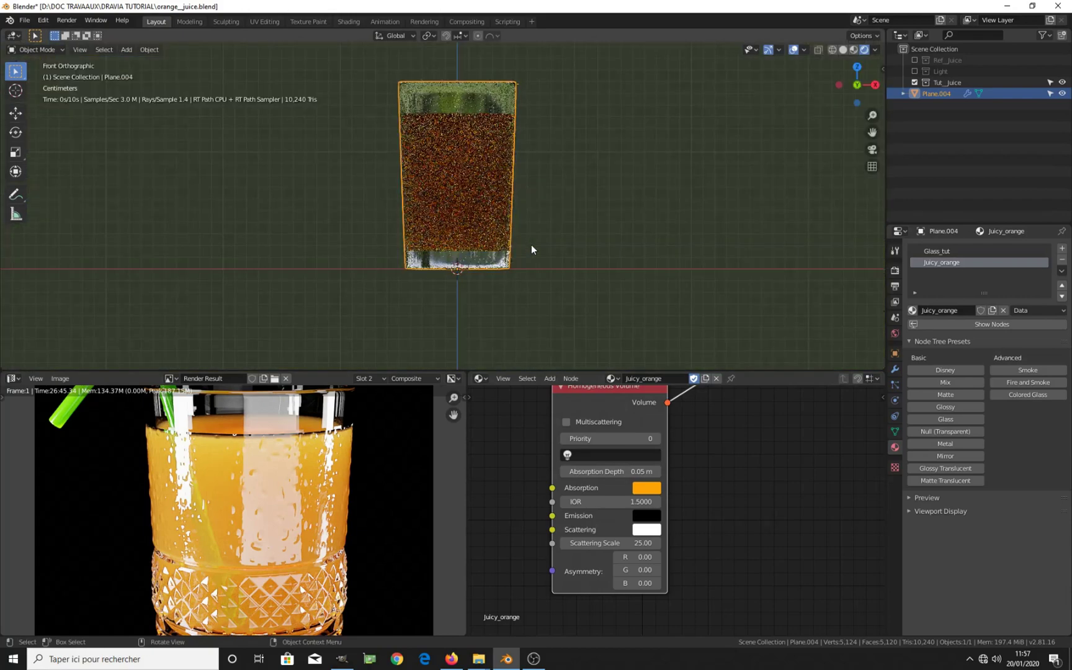
middle_click_drag(531, 244, 506, 273)
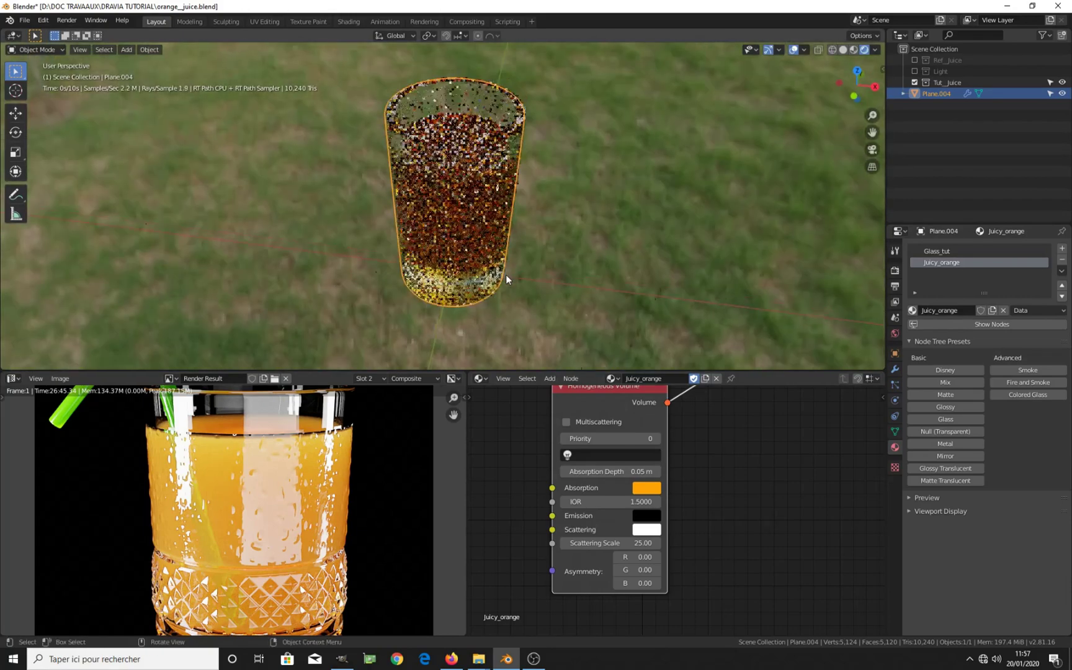
middle_click_drag(462, 243, 443, 213)
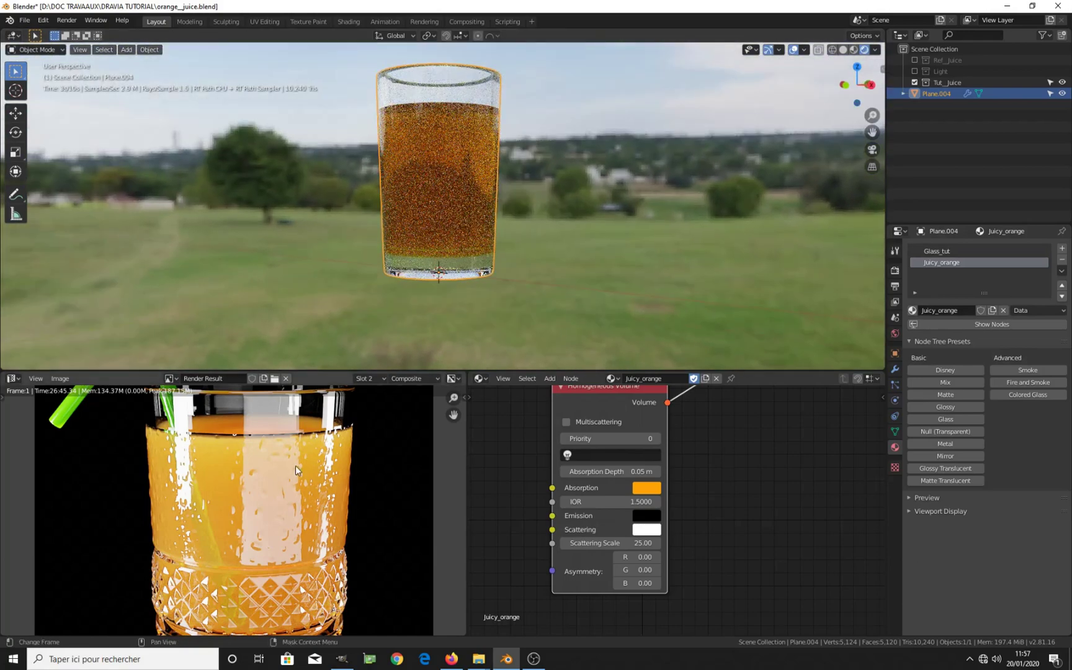
Try a Scattering Scale of 45 for the juice volume, and settle on 50
left_click(624, 544)
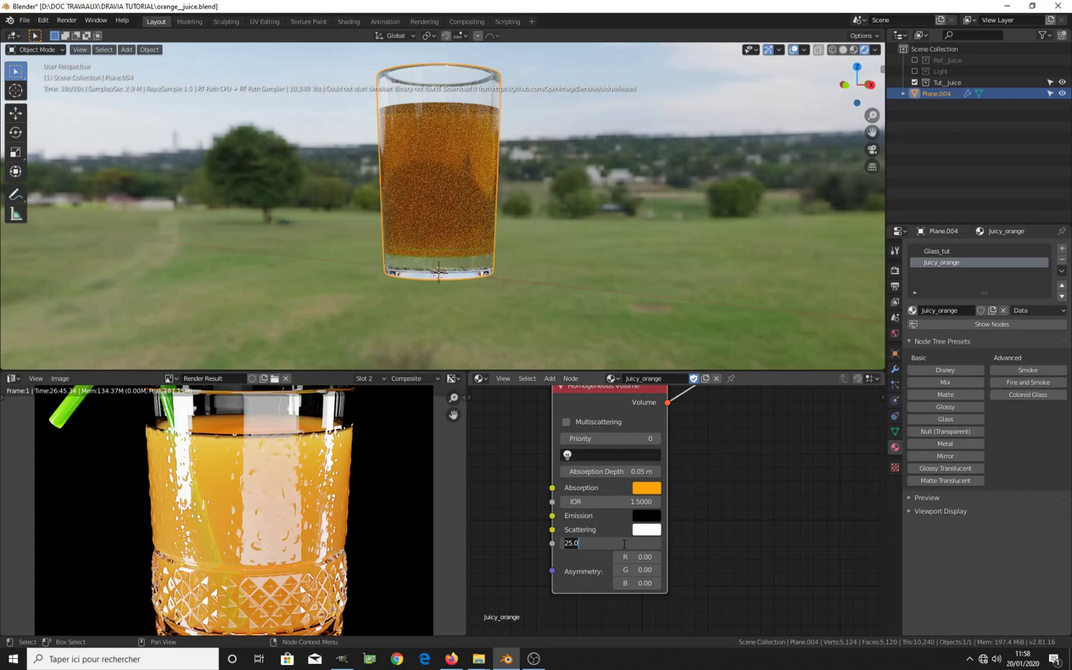
type("45")
key("ctrl+a")
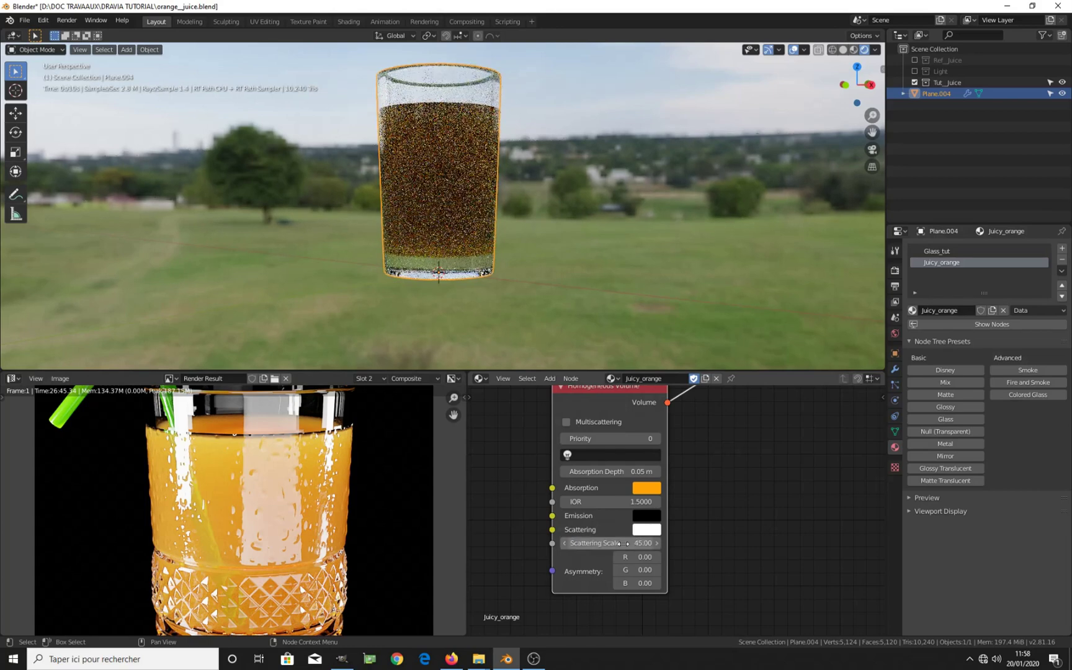
key("BackSpace")
type("50")
key("Return")
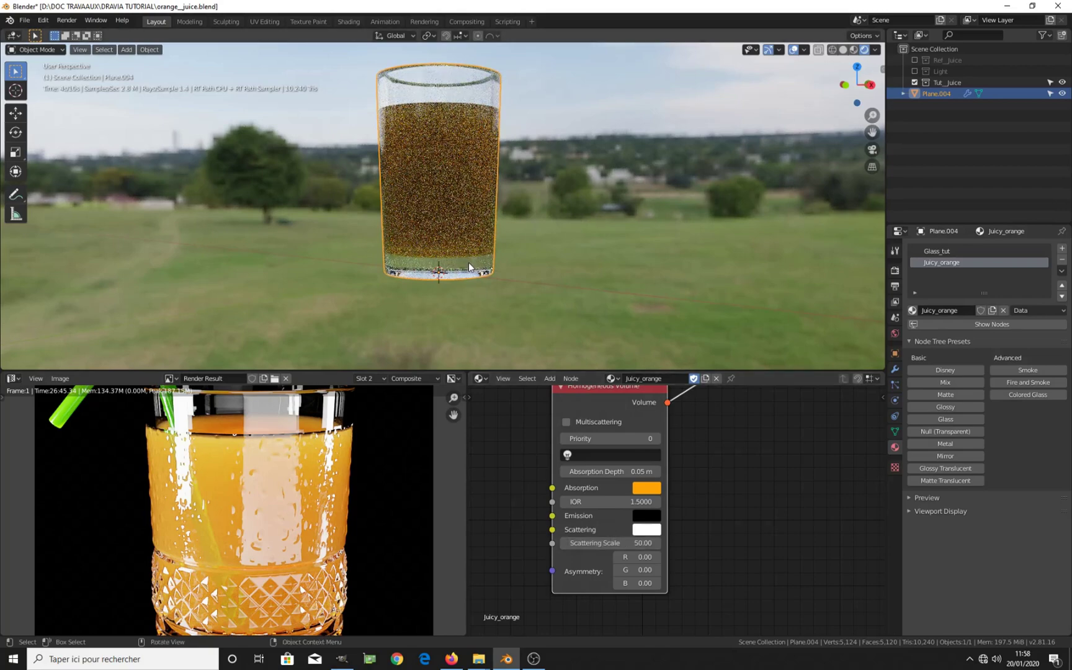
middle_click_drag(468, 262, 516, 252)
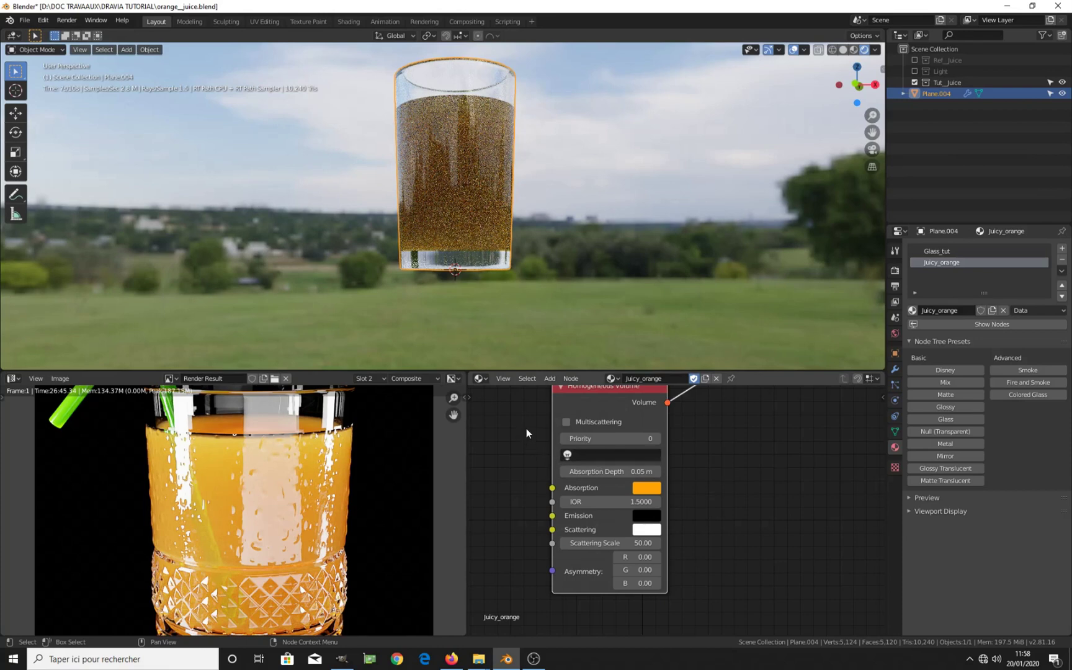
Enable Multiscattering on the Homogeneous Volume node and inspect the rendered juice from above and up close
left_click(566, 422)
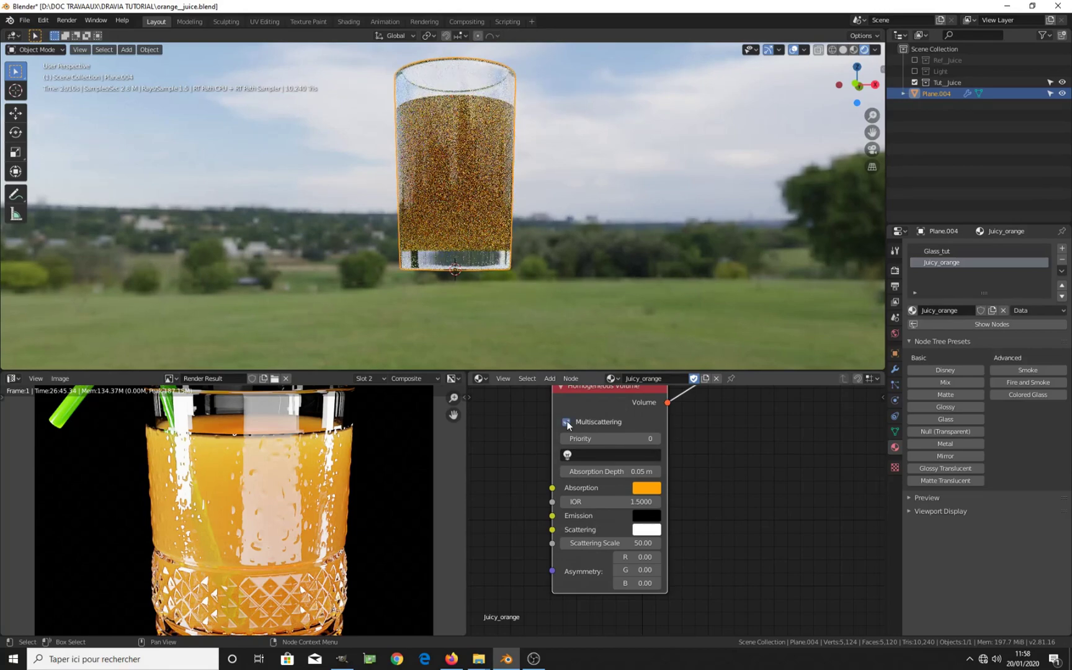
middle_click_drag(507, 226, 486, 249)
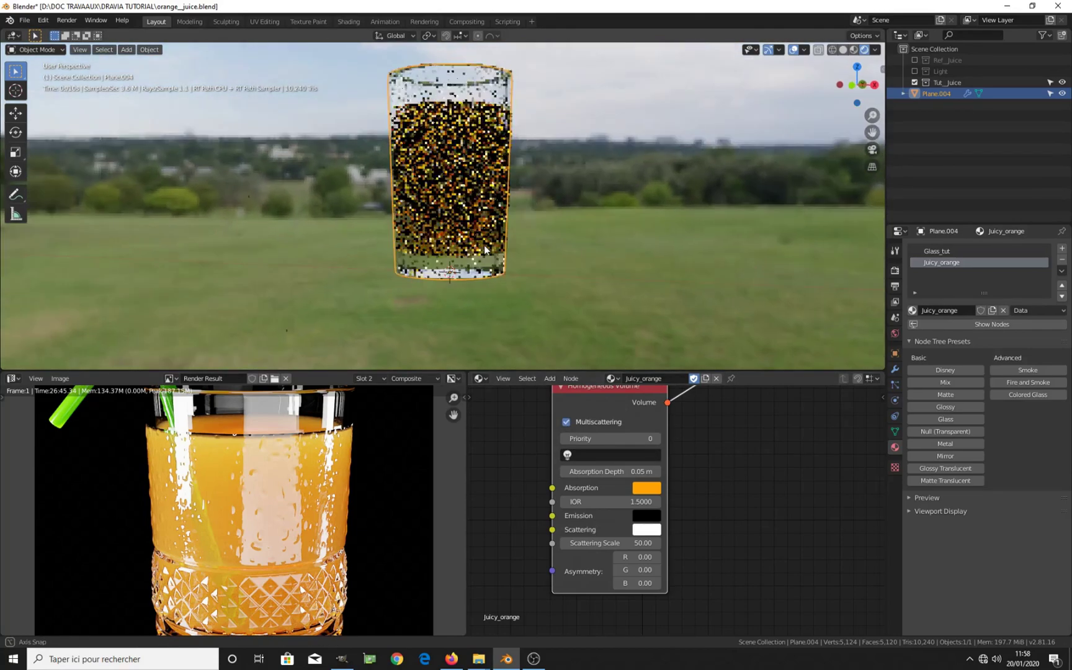
middle_click_drag(558, 244, 539, 265)
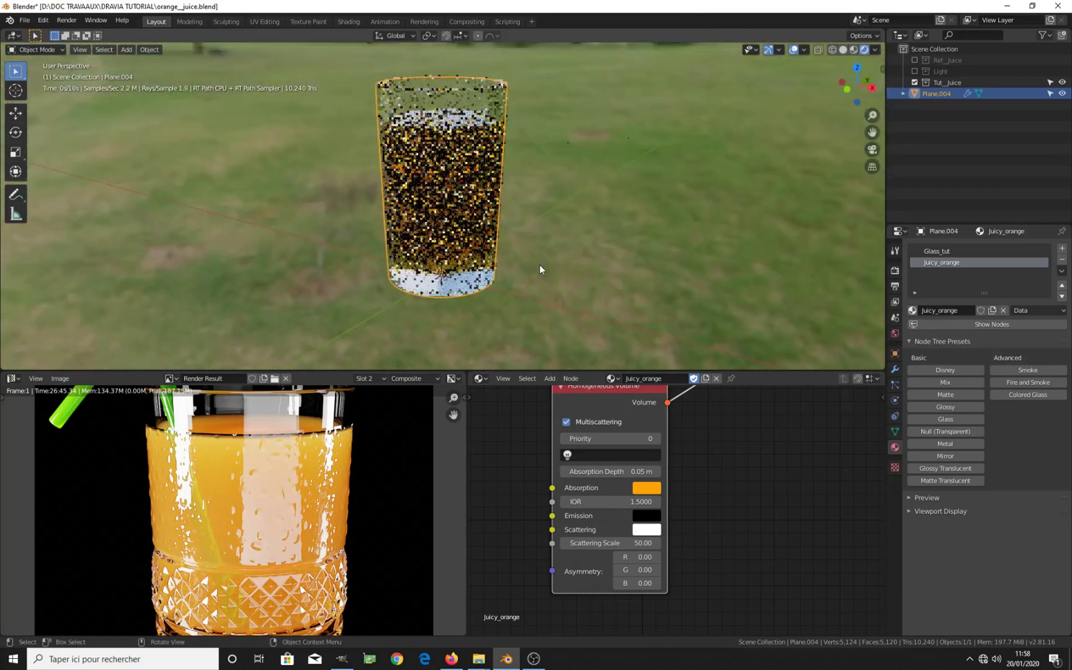
scroll(506, 267, "up", 4)
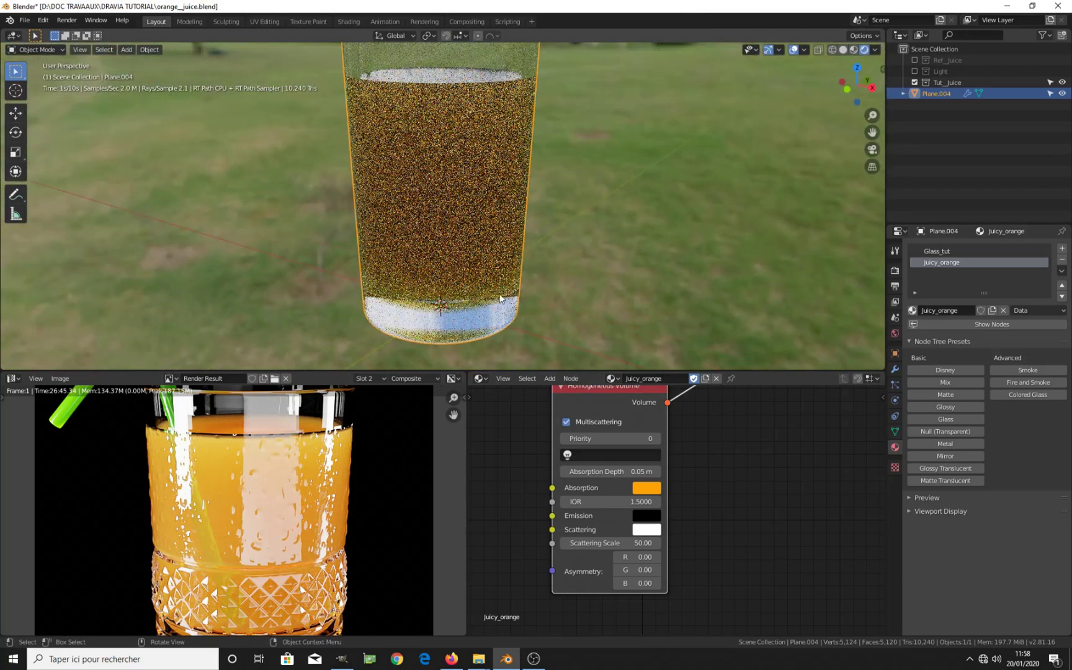
scroll(497, 306, "down", 2)
middle_click_drag(497, 307, 494, 276)
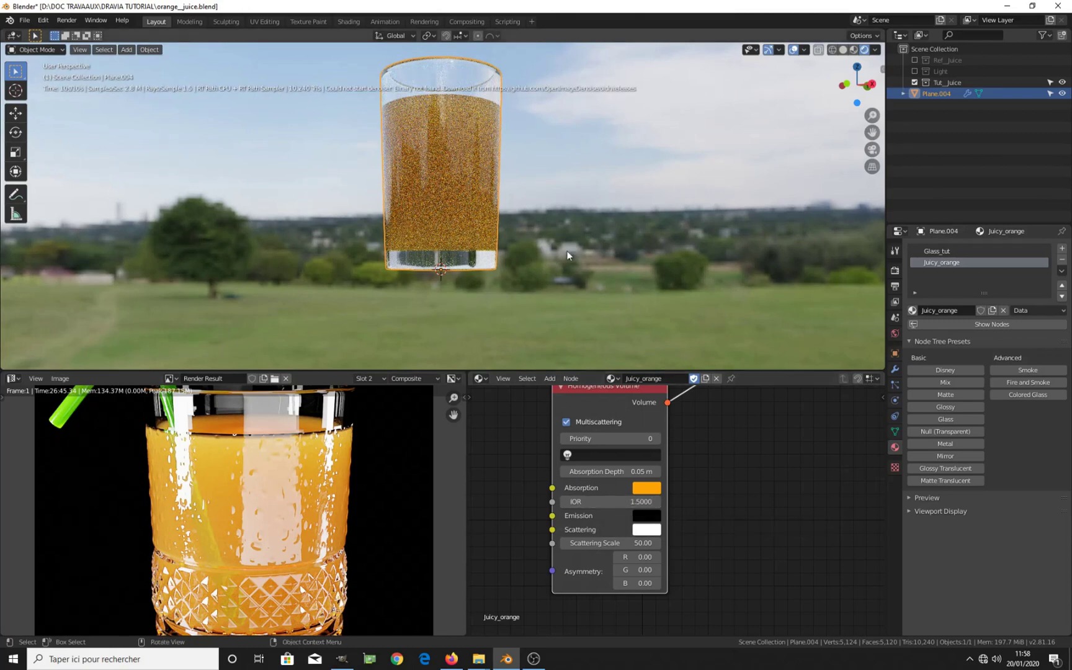
Set the IOR of the Homogeneous Volume to 1.33
left_click(639, 500)
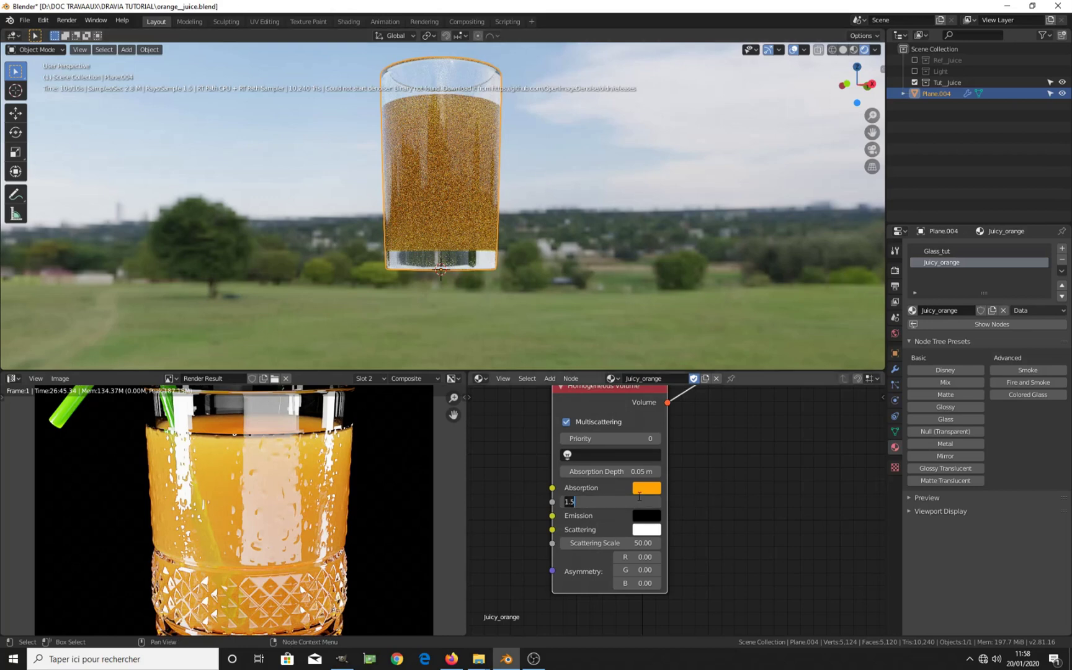
type("1.33")
key("Return")
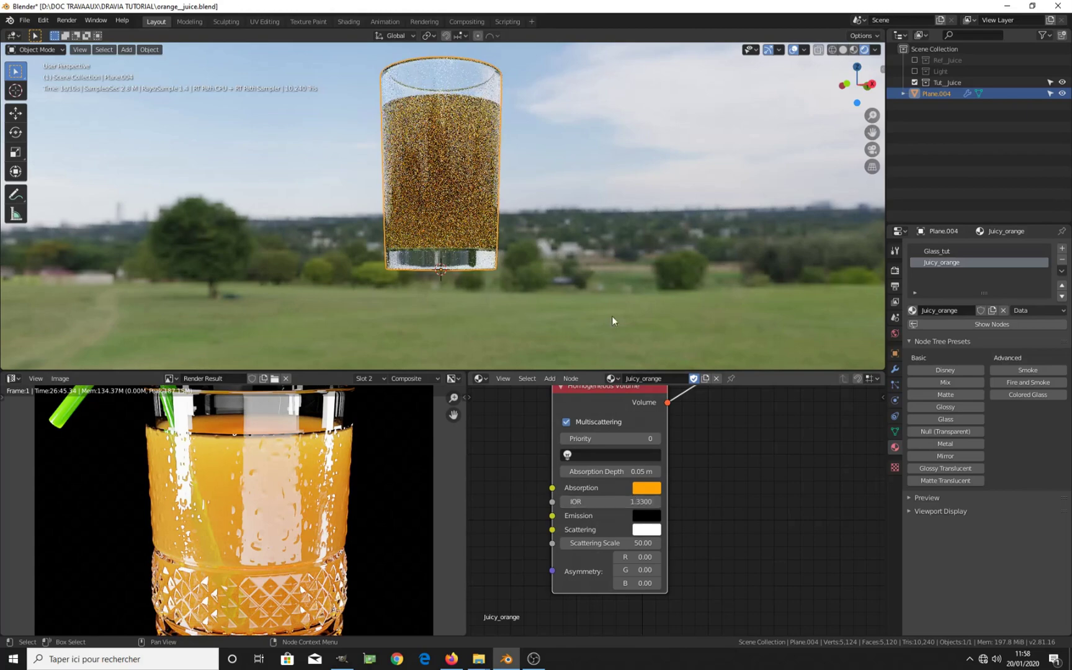
mouse_move(462, 184)
middle_mouse_down()
mouse_move(458, 248)
mouse_move(463, 186)
middle_mouse_up()
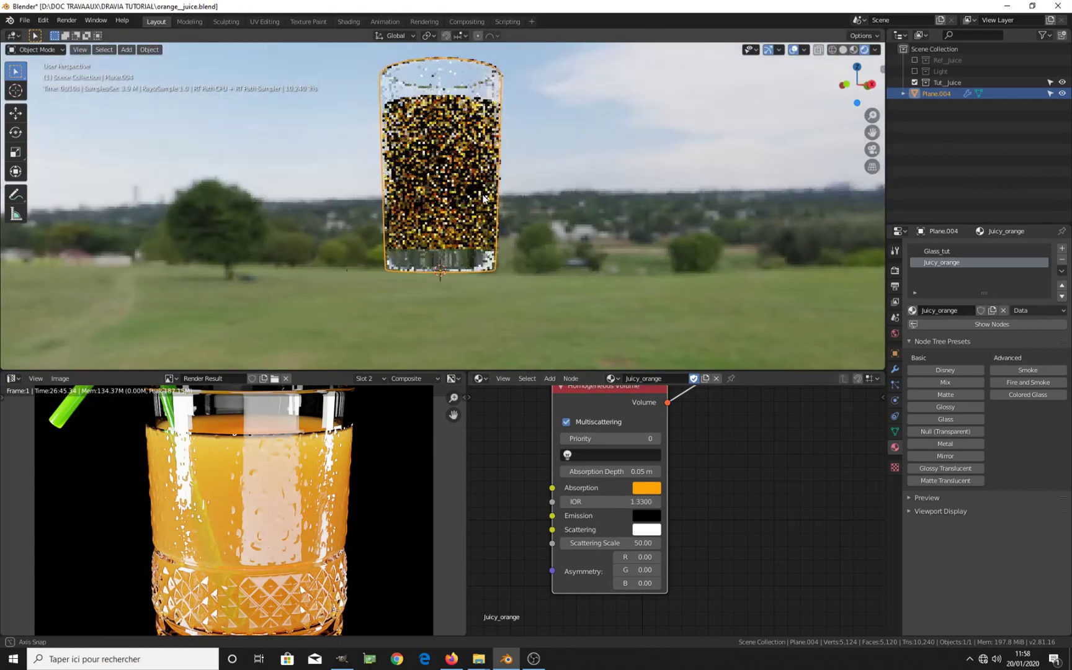
Try an IOR of 3 on the juice volume, and set it back to 1.33
left_click(626, 503)
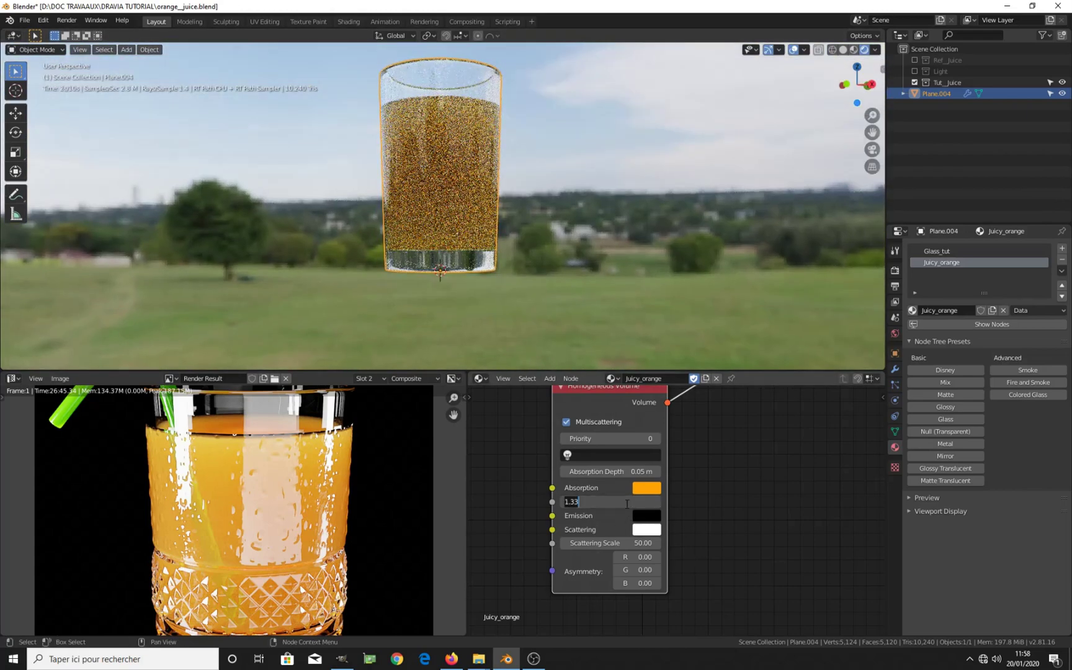
type("3")
key("Return")
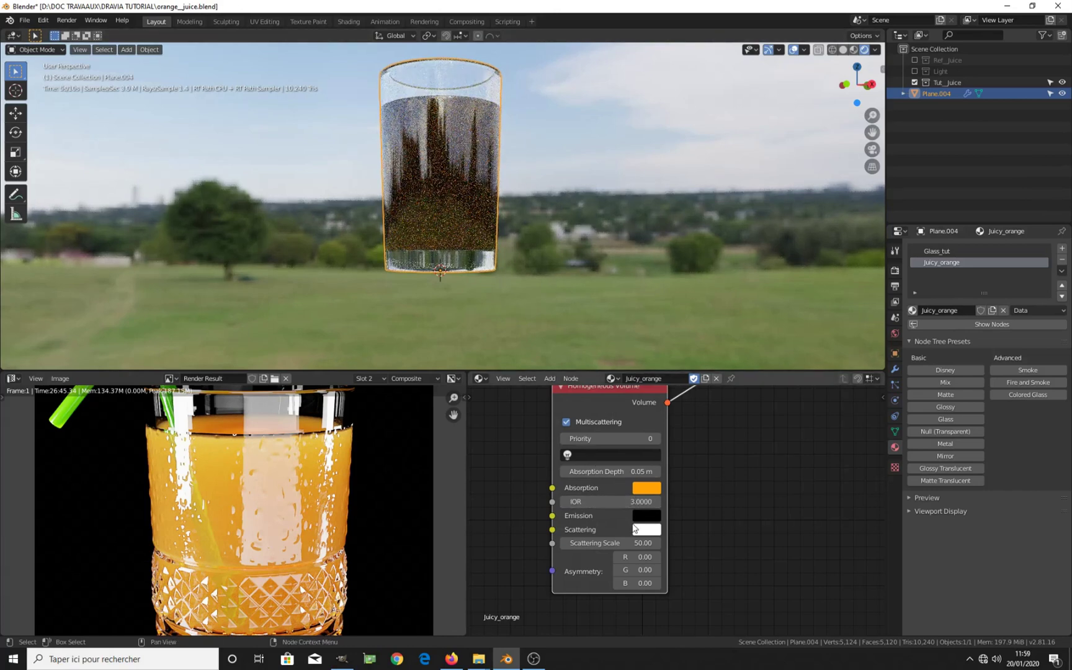
left_click(633, 503)
type("1.33")
key("Return")
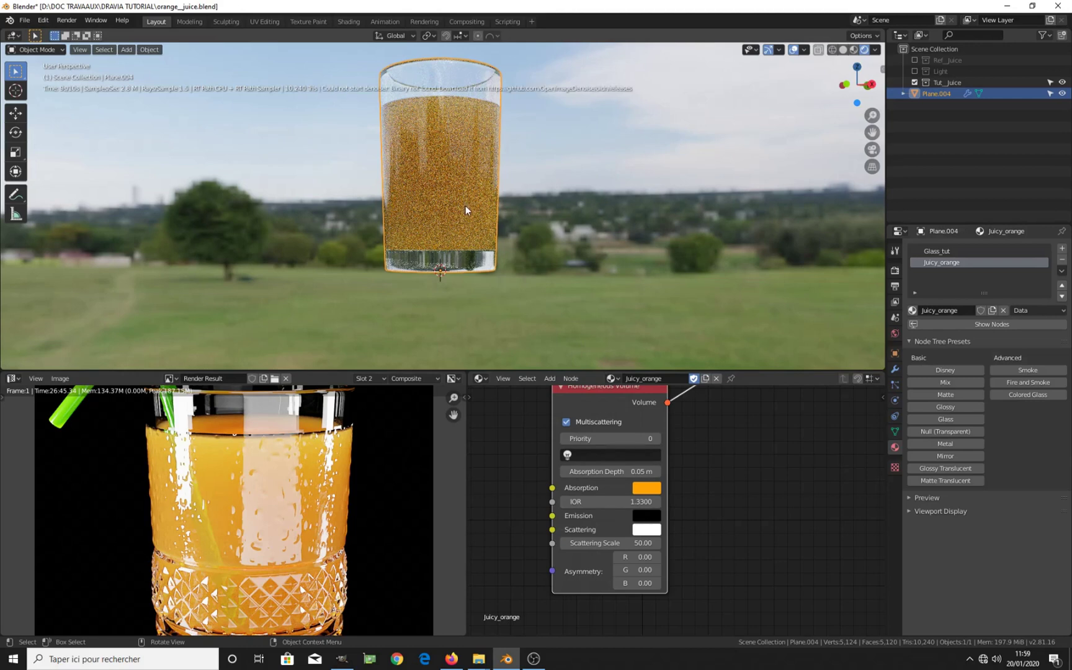
Show the glass from the front view and return the viewport to solid shading
key("KP_1")
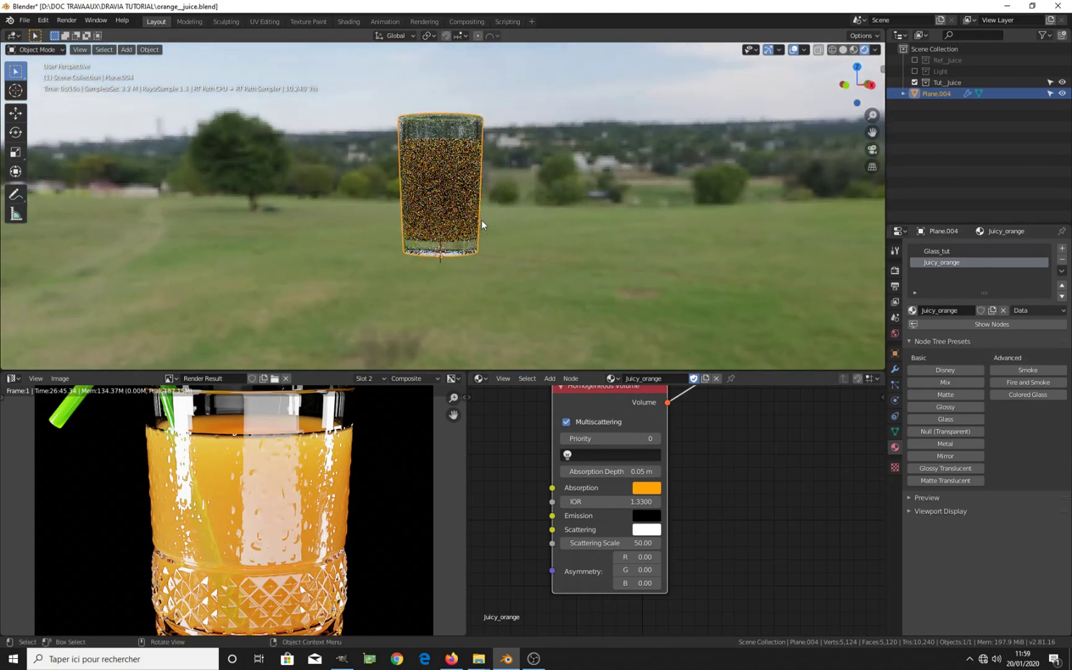
key("z")
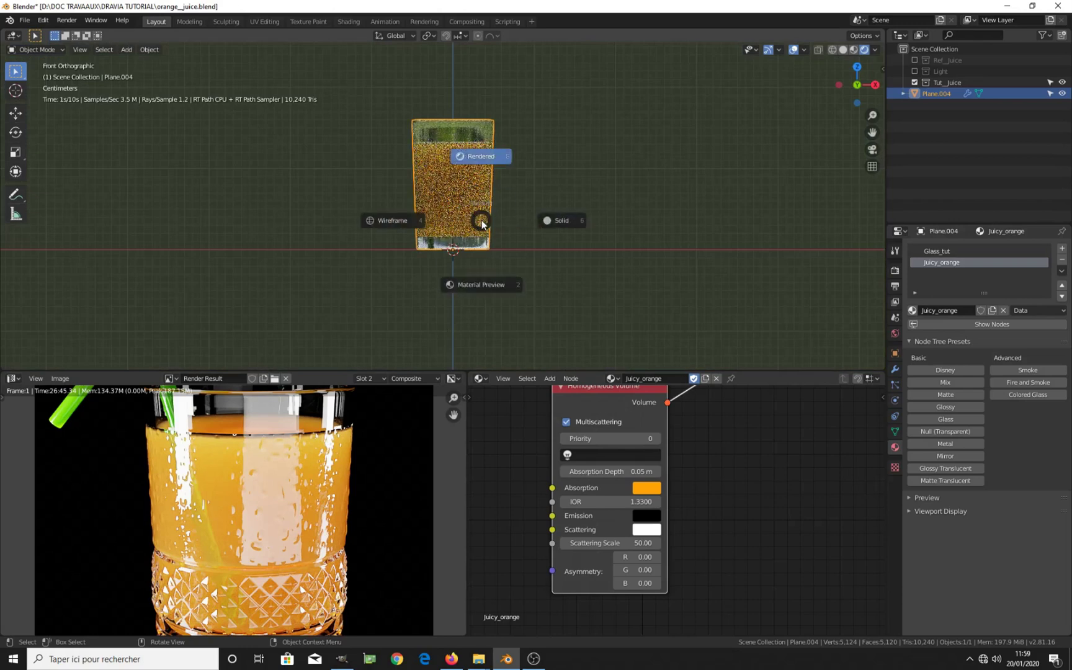
left_click(564, 228)
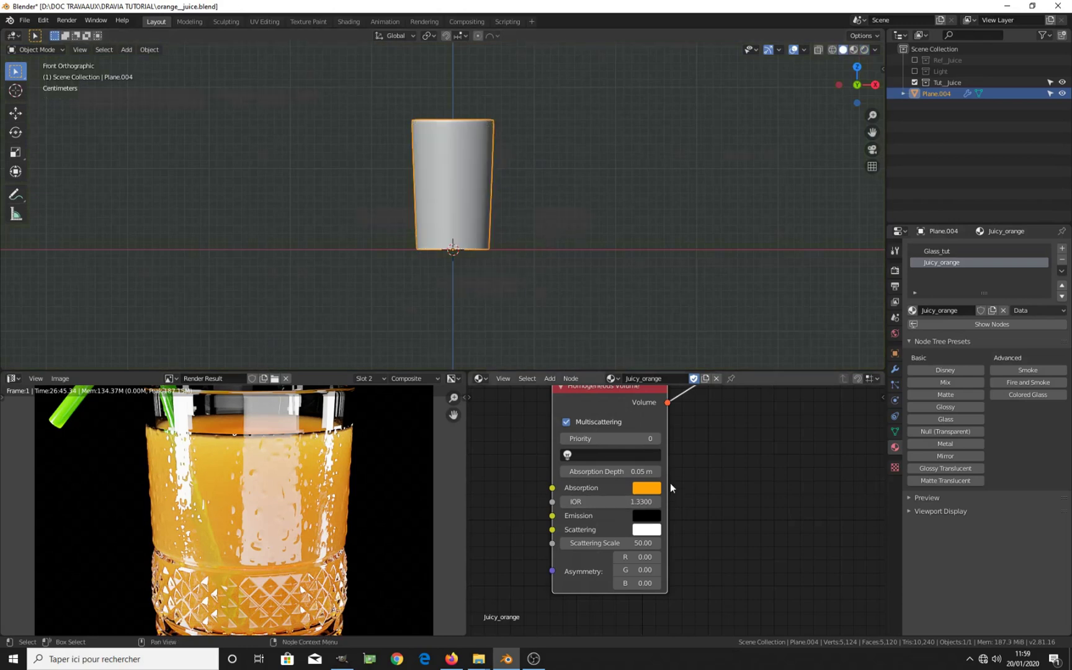
Turn off the HDRI world lighting by setting the World surface to None
scroll(670, 483, "down", 2)
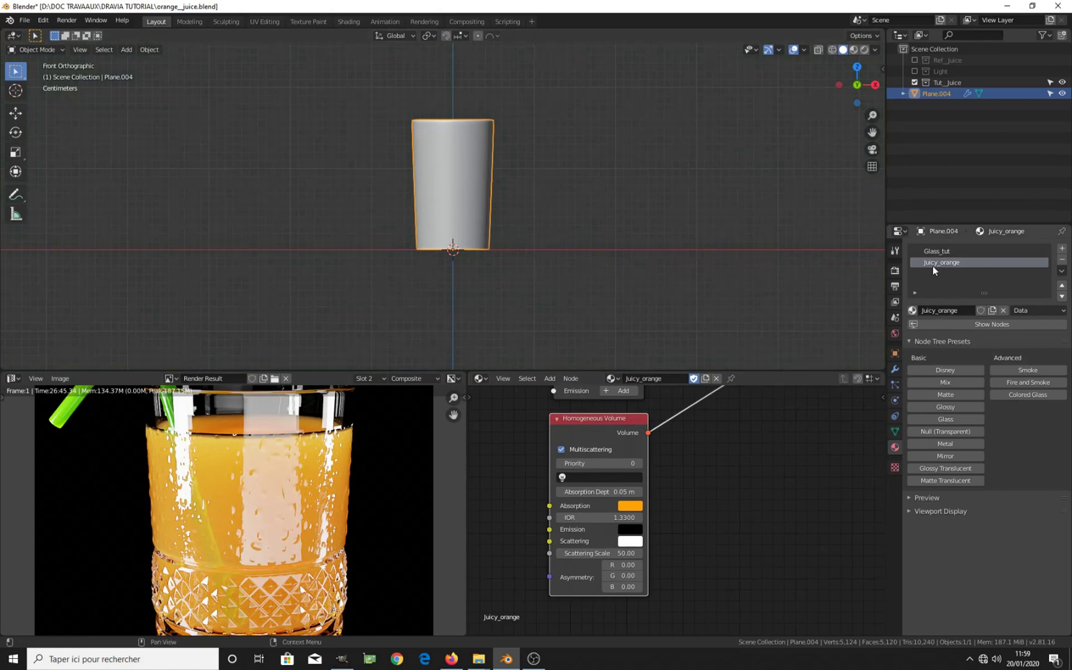
left_click(895, 334)
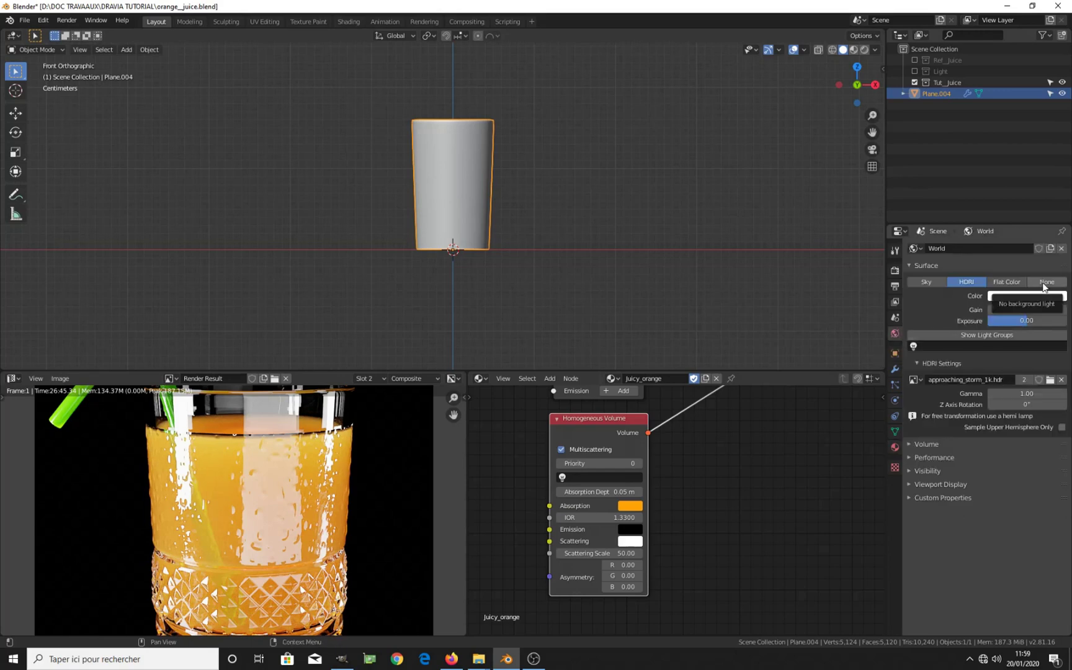
left_click(1045, 283)
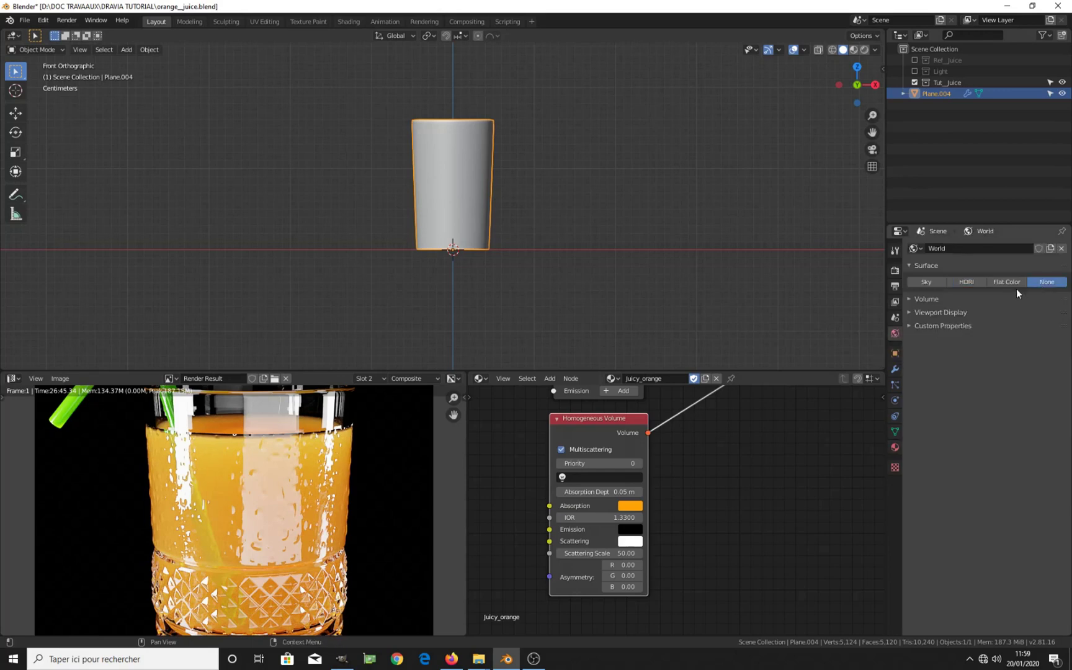
left_click(978, 284)
left_click(1047, 285)
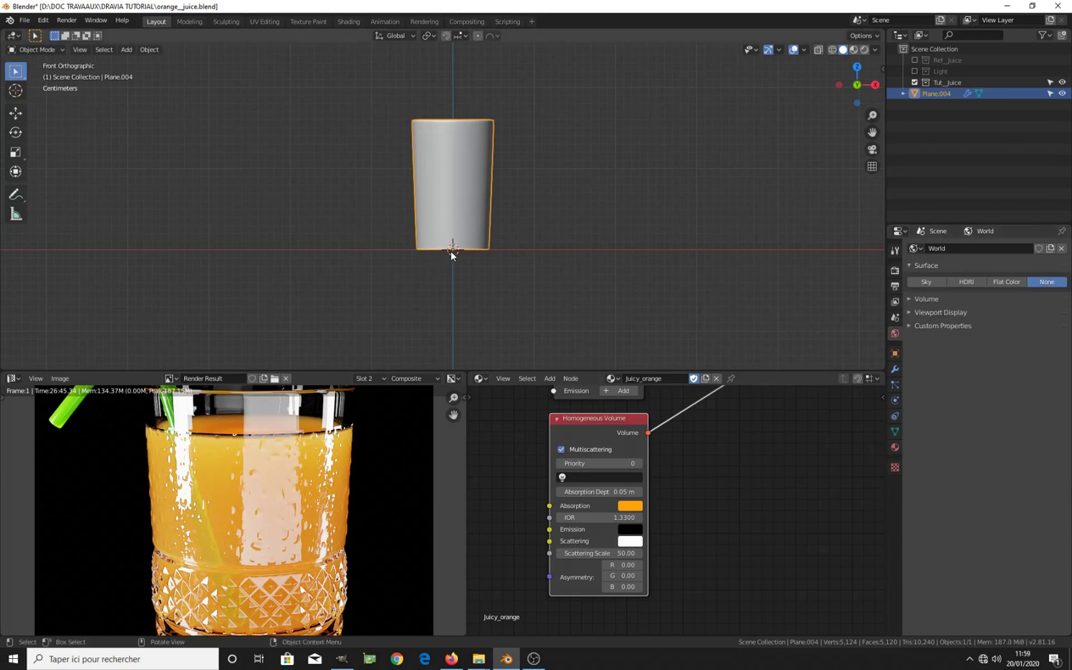
middle_click_drag(450, 251, 541, 278)
key("shift+a")
left_click(546, 285)
scroll(546, 284, "down", 5)
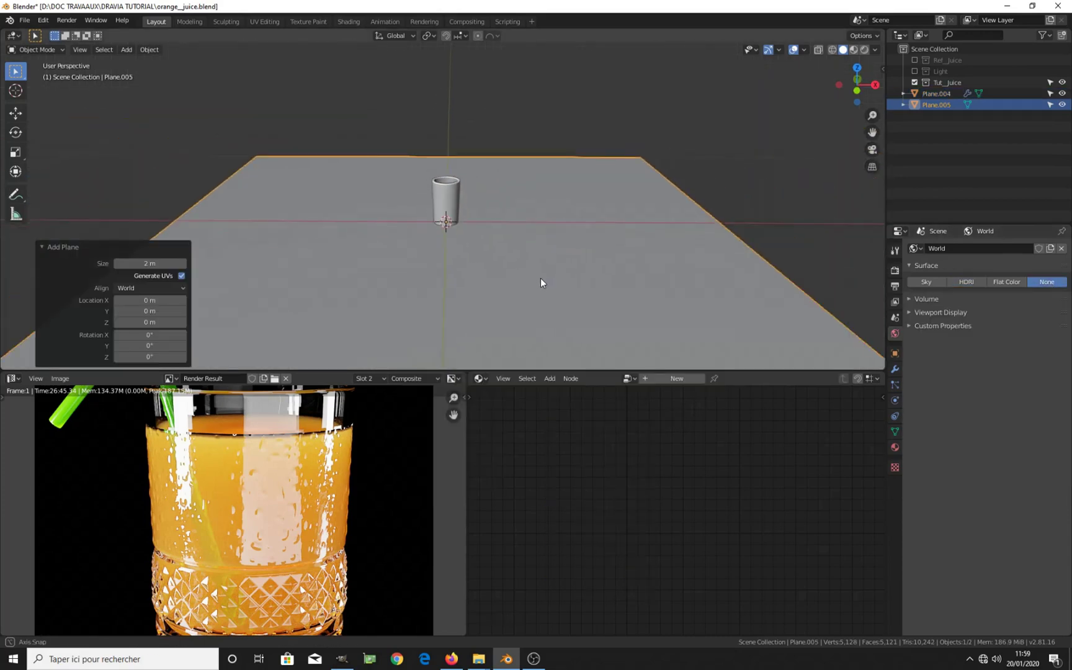
key("x")
left_click(654, 221)
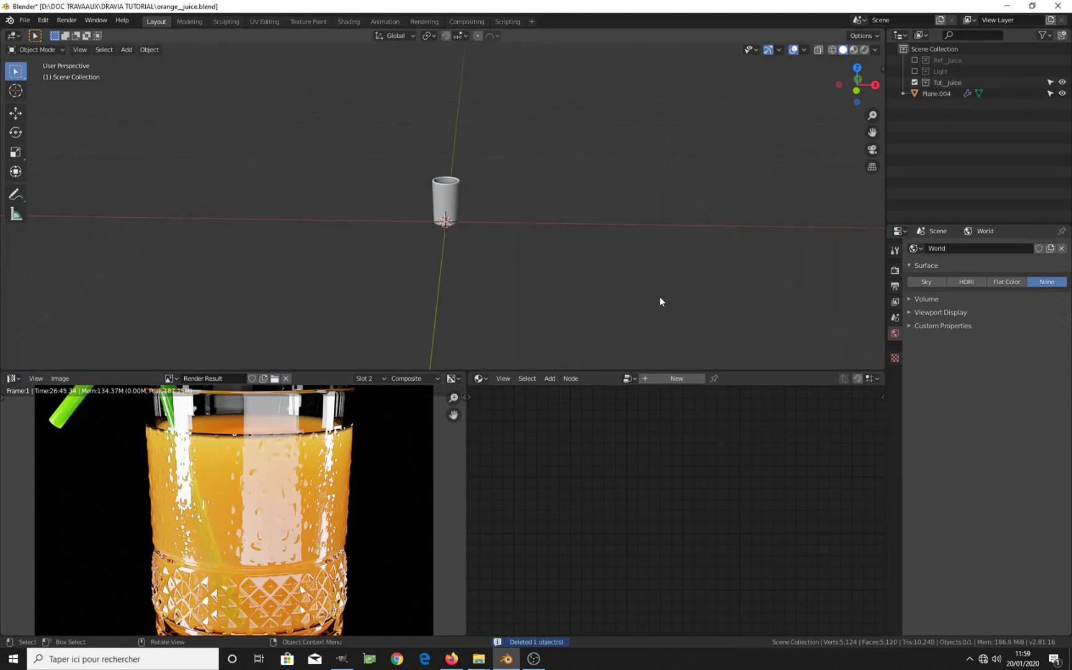
Enable the Light collection and show the glass through the camera in rendered viewport shading
scroll(290, 520, "down", 3)
middle_click_drag(290, 520, 301, 481)
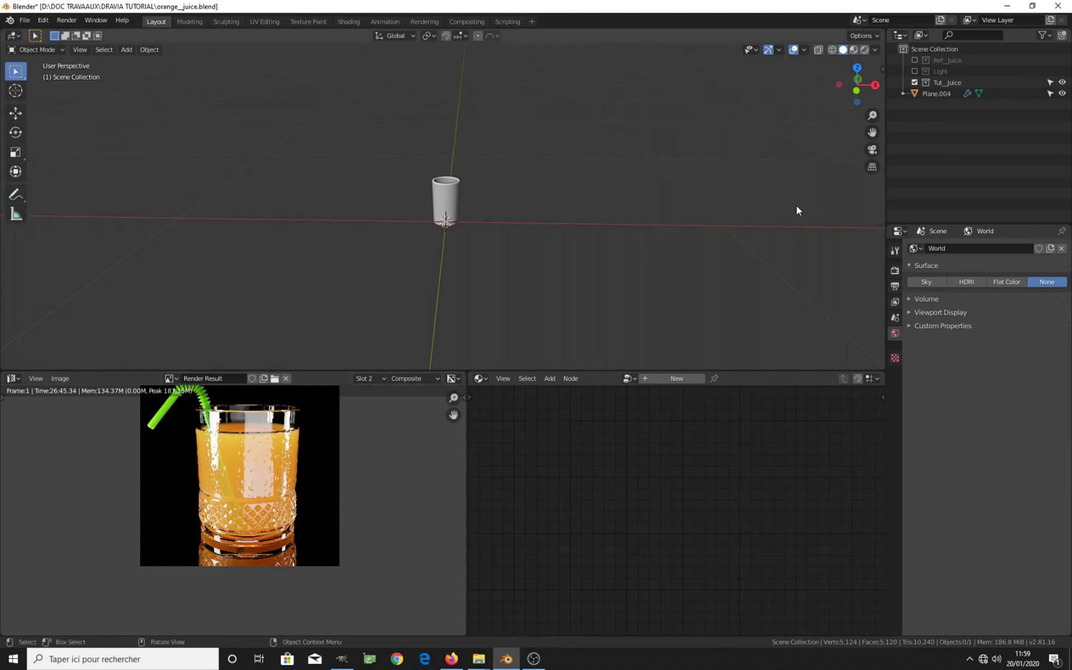
left_click(914, 72)
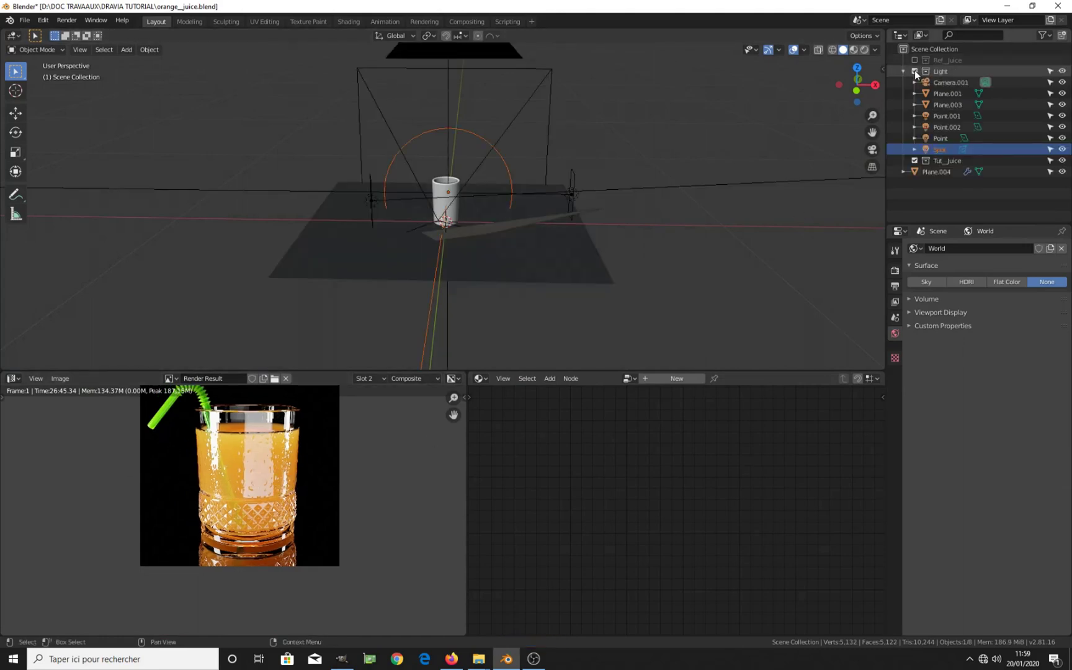
scroll(538, 224, "up", 4)
mouse_move(499, 236)
middle_mouse_down()
mouse_move(479, 237)
mouse_move(493, 222)
middle_mouse_up()
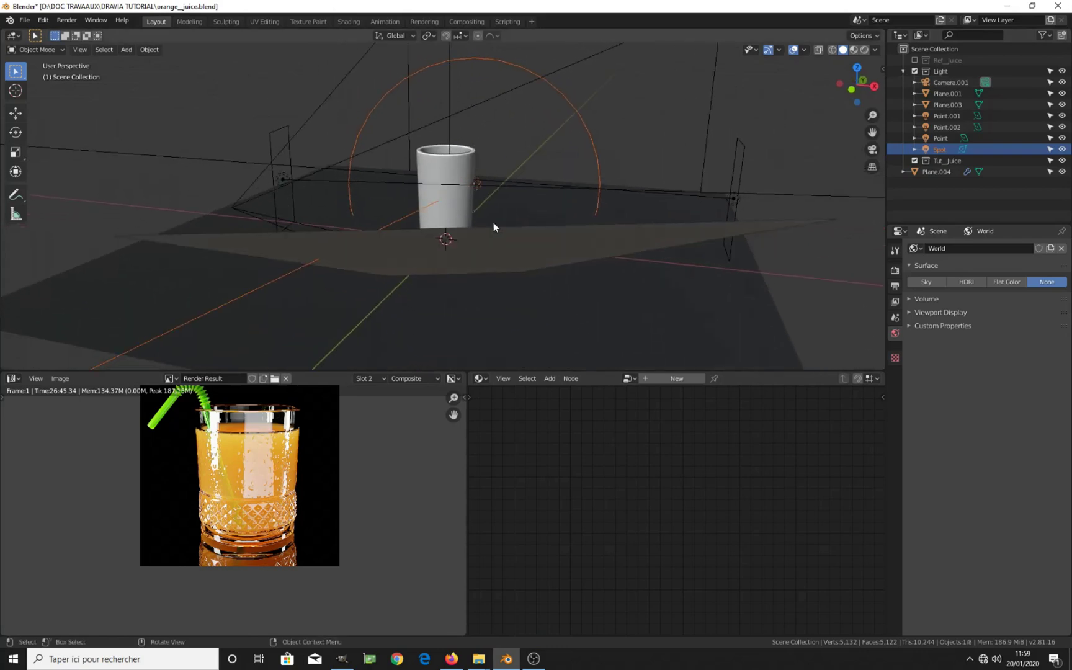
key("KP_0")
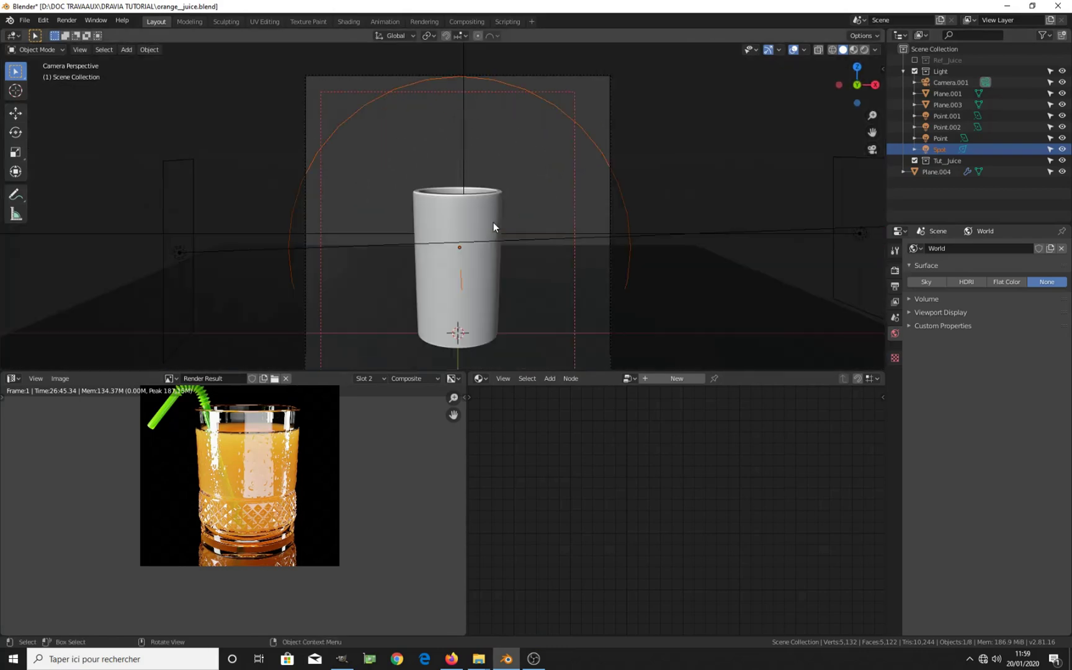
left_click(864, 49)
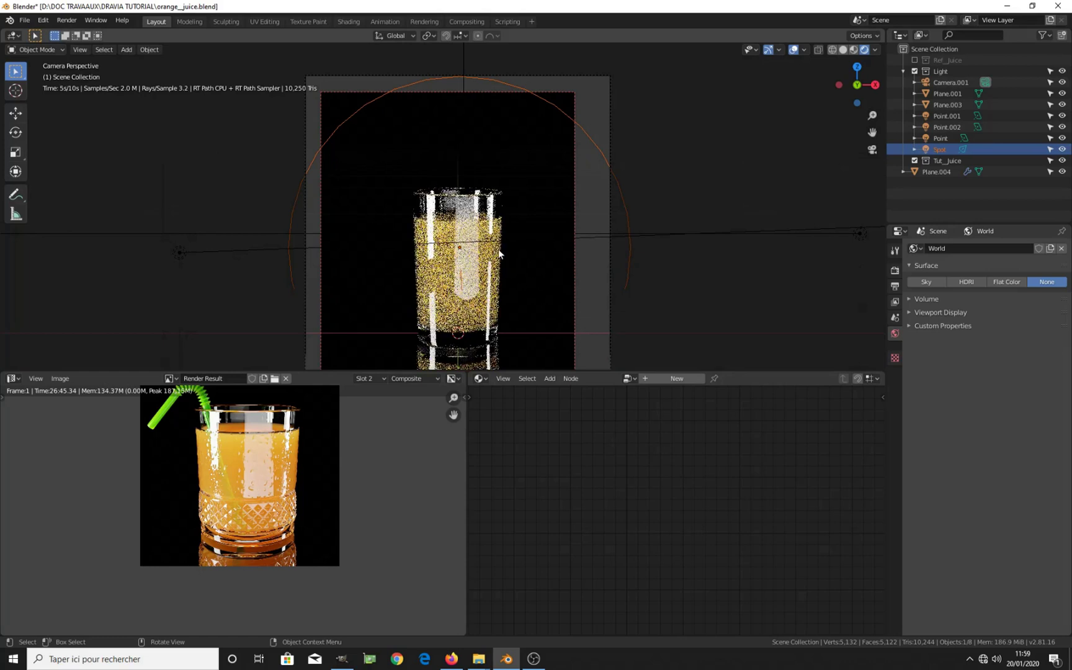
Select the glass and tint the Scattering color of the Juicy_orange material's Homogeneous Volume a pale orange
left_click(488, 202)
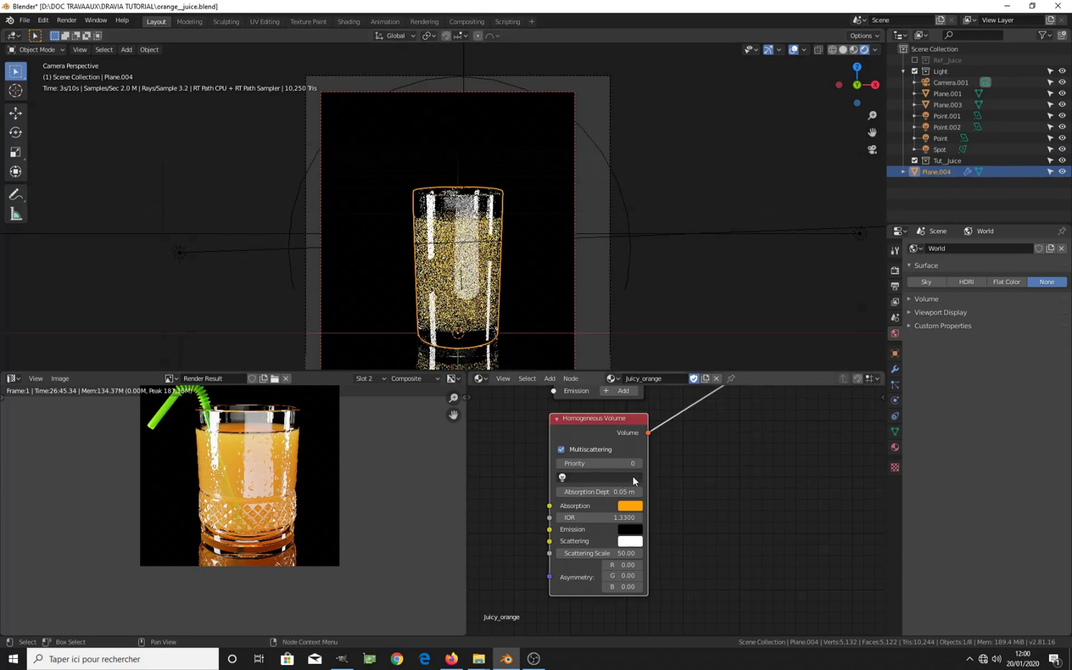
left_click(895, 446)
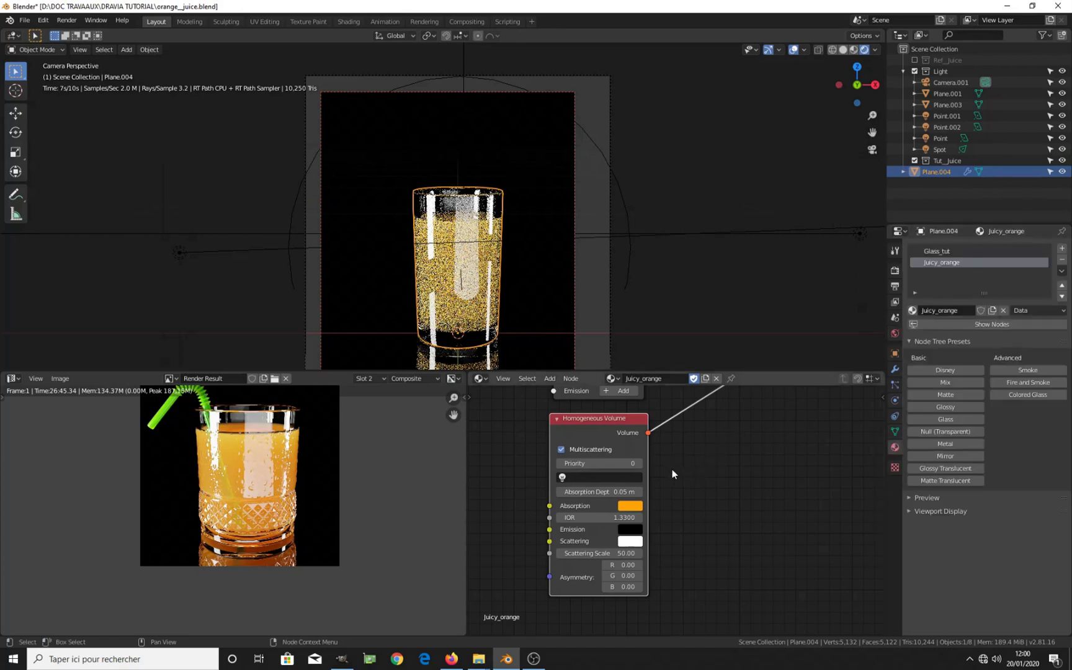
middle_click_drag(672, 469, 690, 446)
scroll(603, 424, "up", 1)
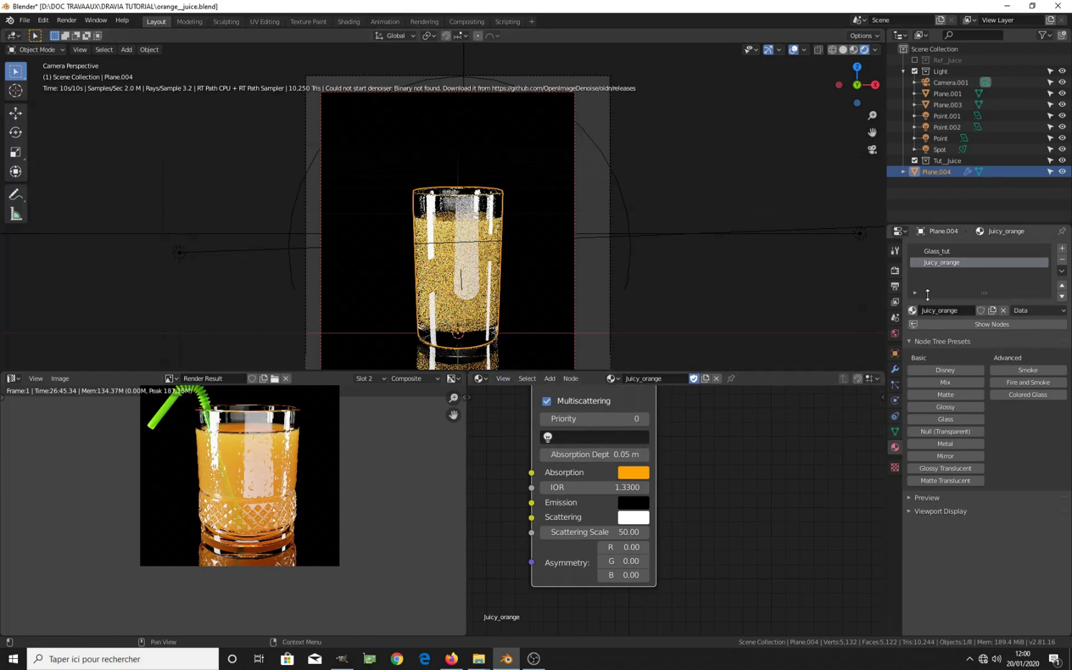
scroll(616, 510, "up", 2)
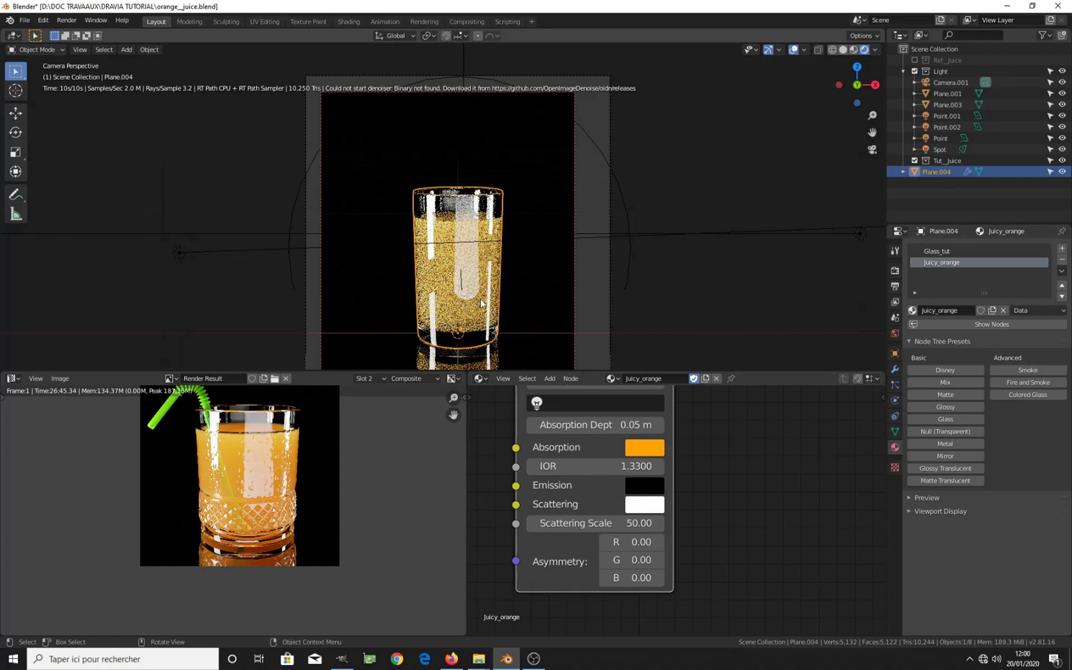
scroll(636, 510, "up", 1)
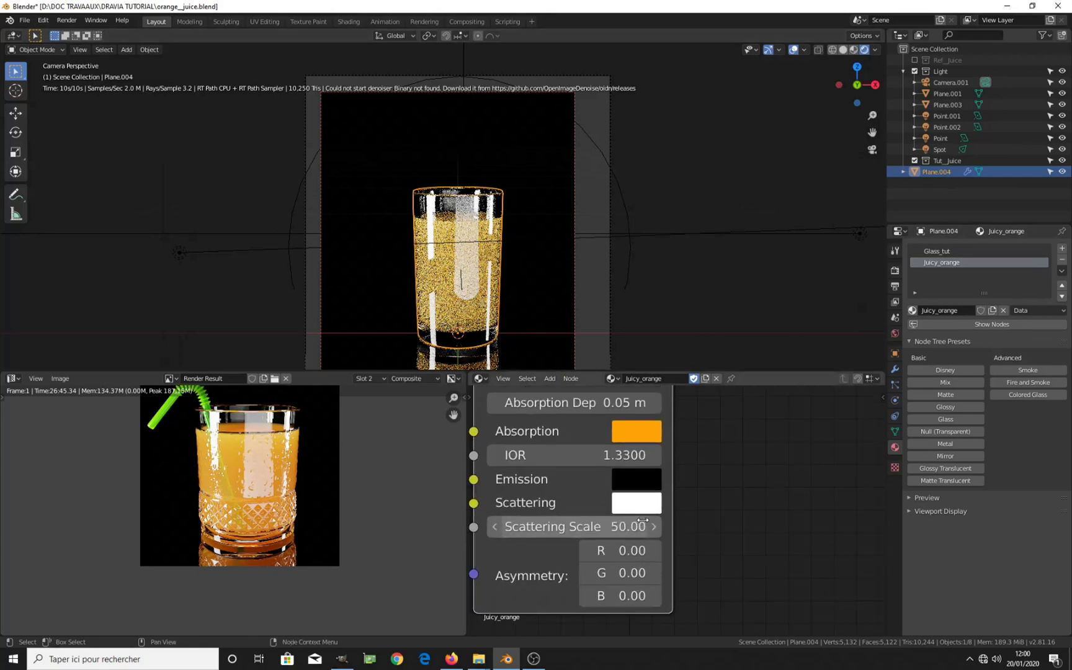
left_click(635, 509)
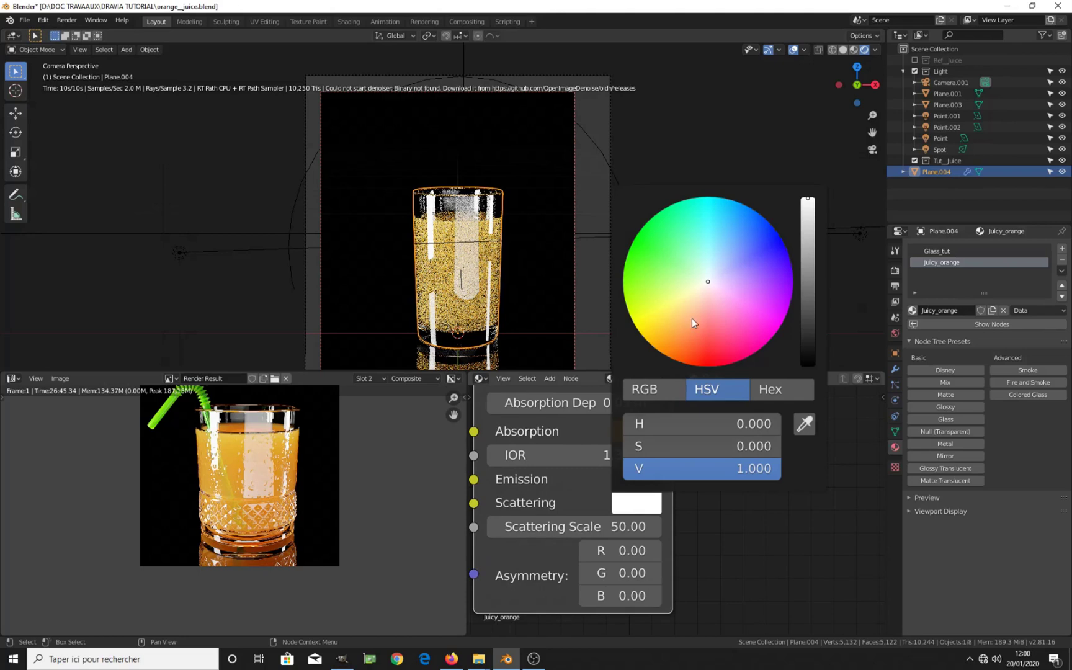
left_click_drag(692, 301, 685, 311)
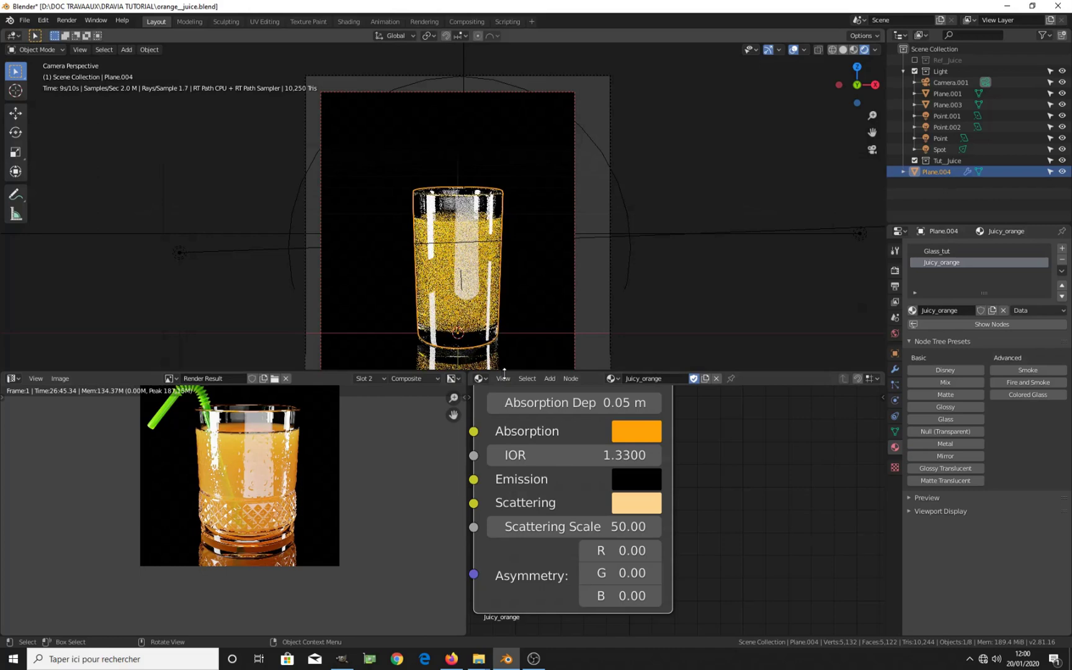
left_click(631, 503)
left_click_drag(685, 312, 687, 304)
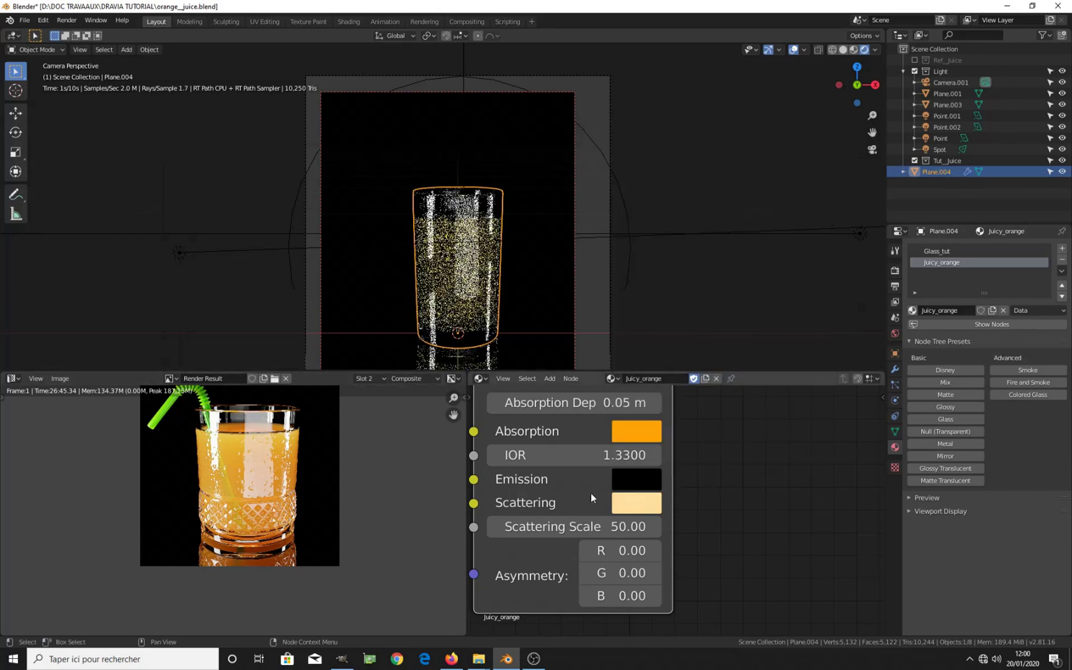
Try an Absorption Depth of 0.03 m and one of 0.04 m on the Homogeneous Volume
middle_click_drag(594, 498, 630, 531)
double_click(610, 438)
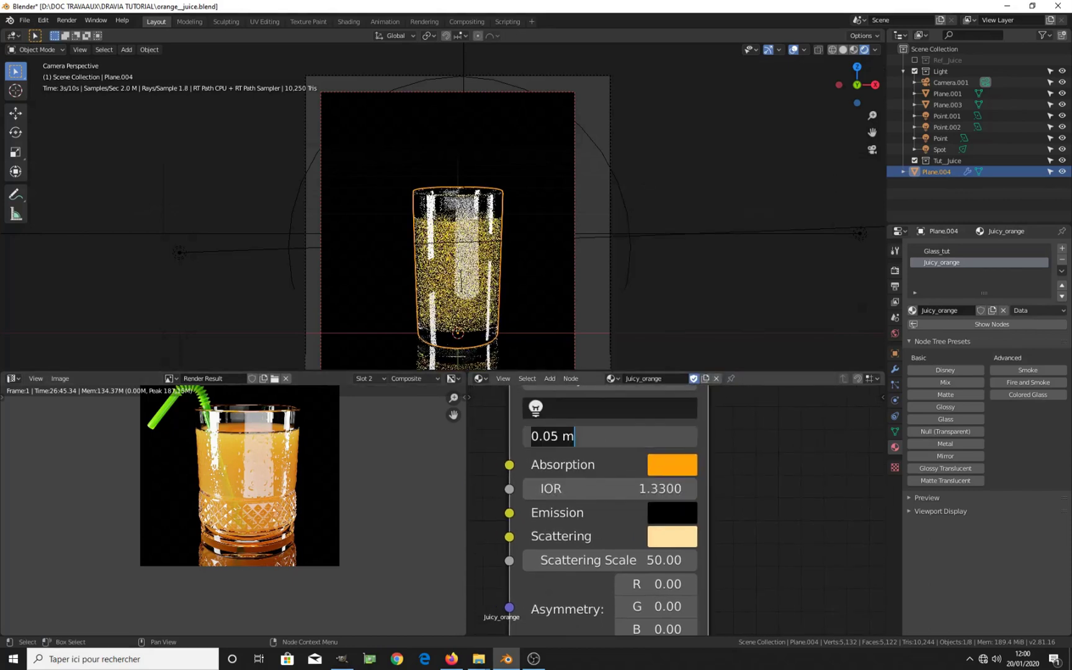
left_click(562, 437)
key("BackSpace")
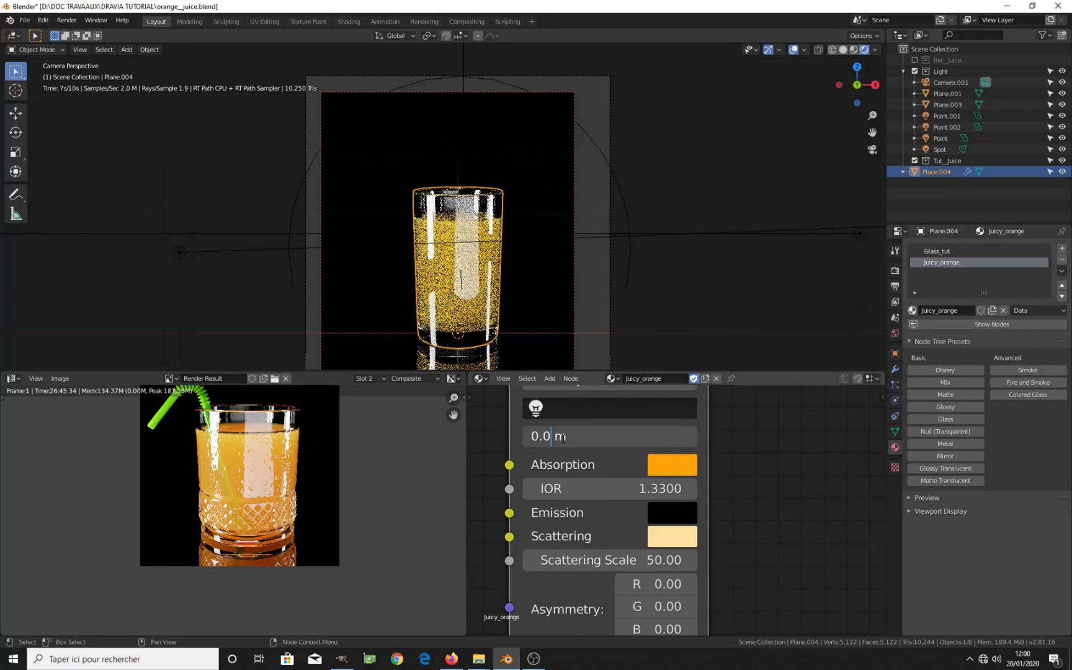
type("3")
key("Return")
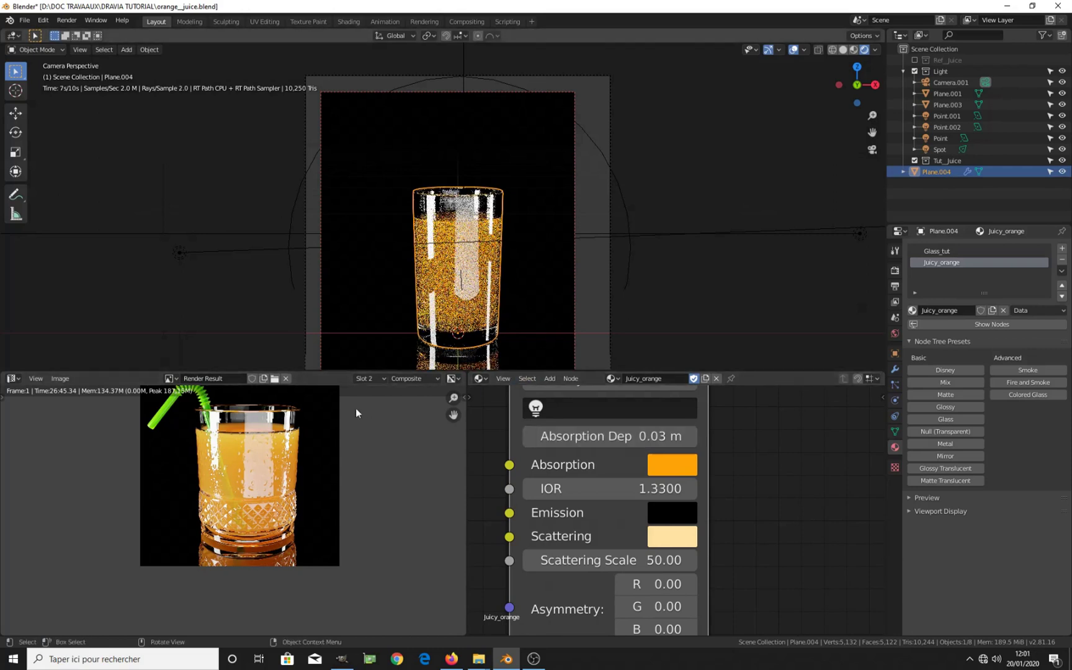
left_click(641, 437)
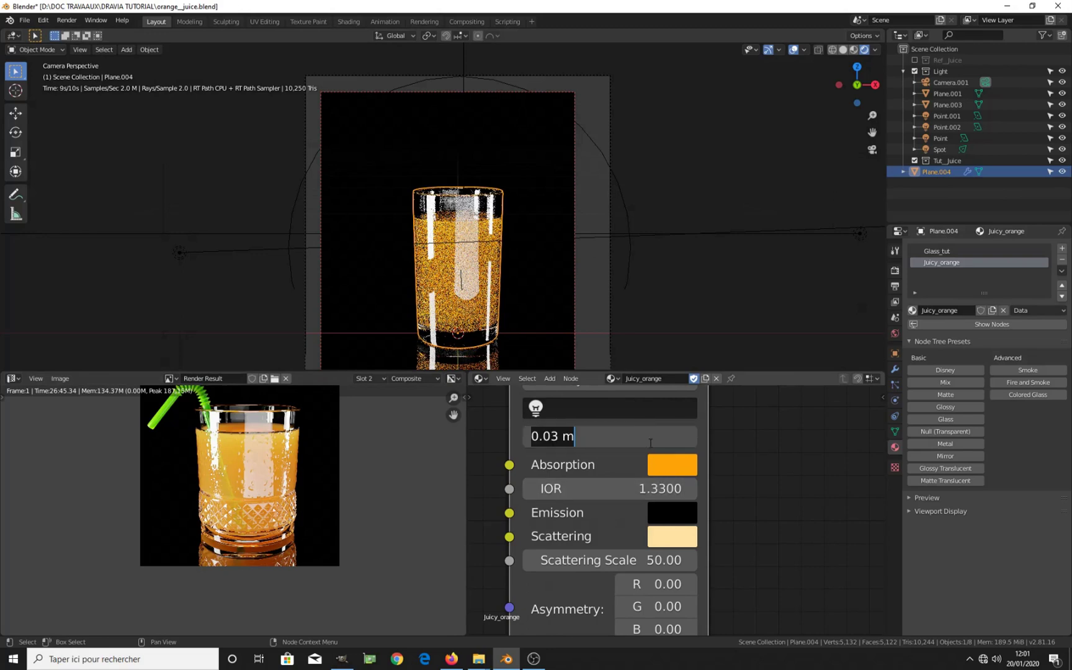
type(".04")
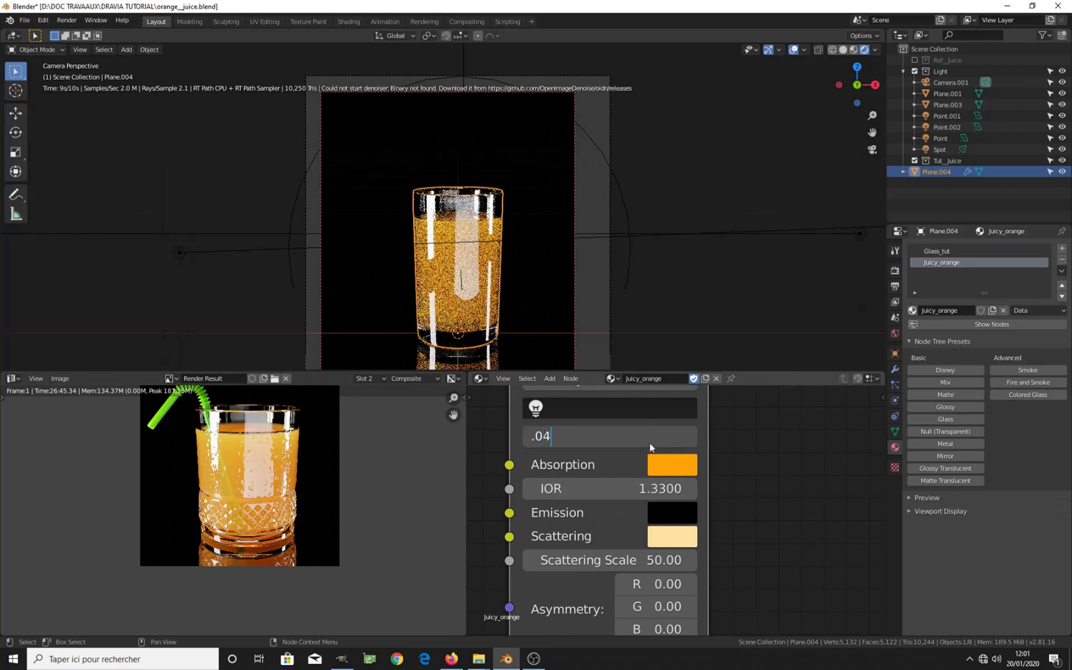
key("Return")
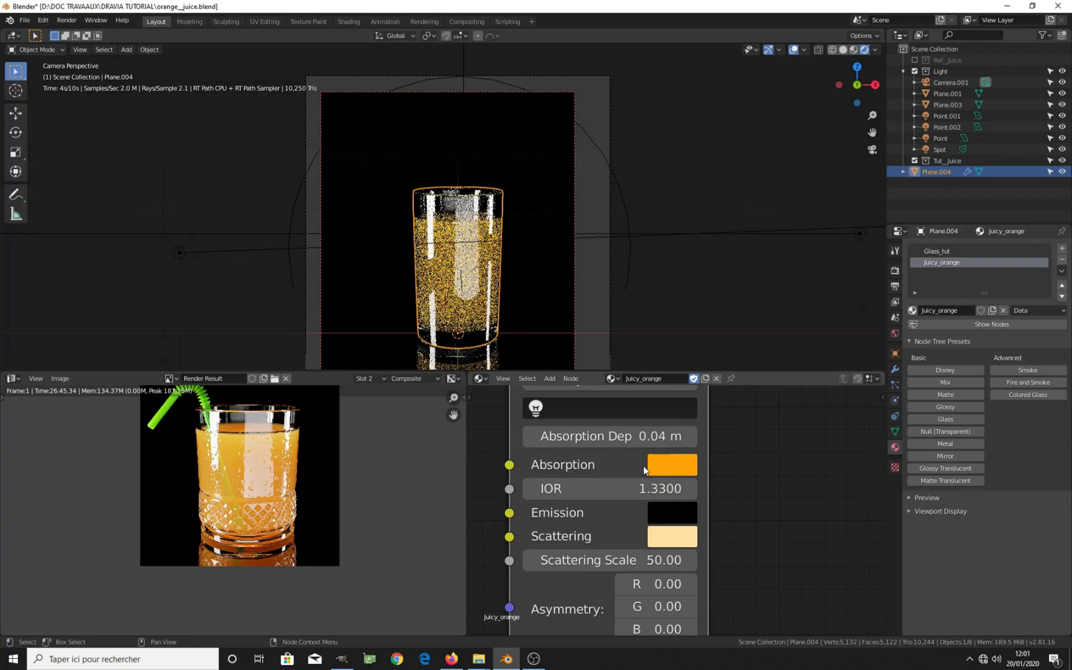
Set the Absorption Depth of the Homogeneous Volume to 0.045 m
left_click(619, 436)
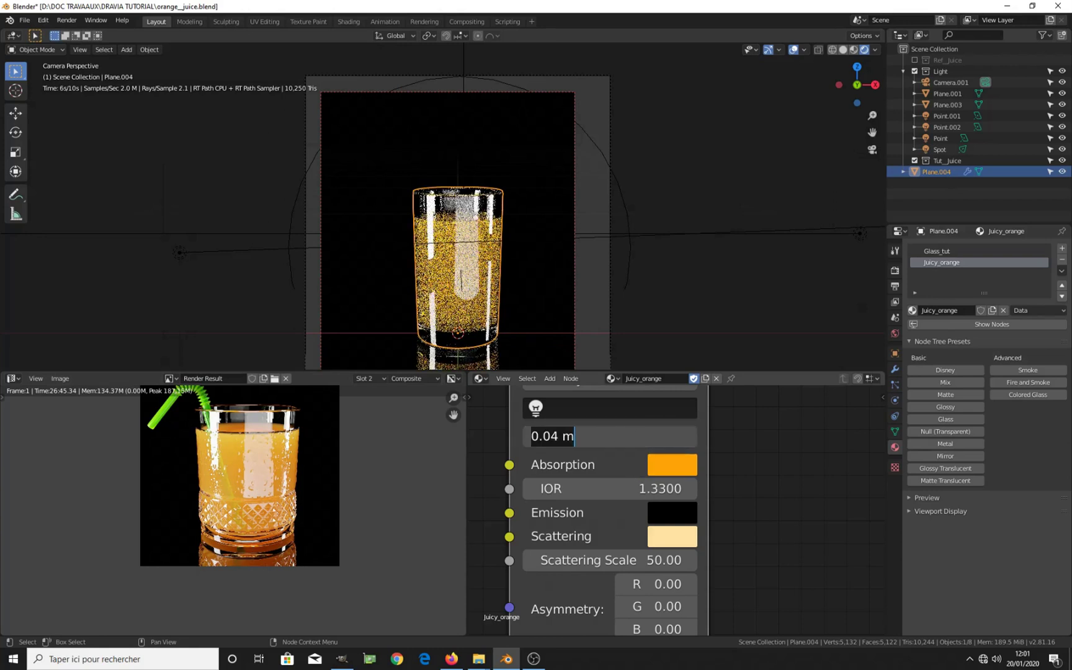
left_click(559, 436)
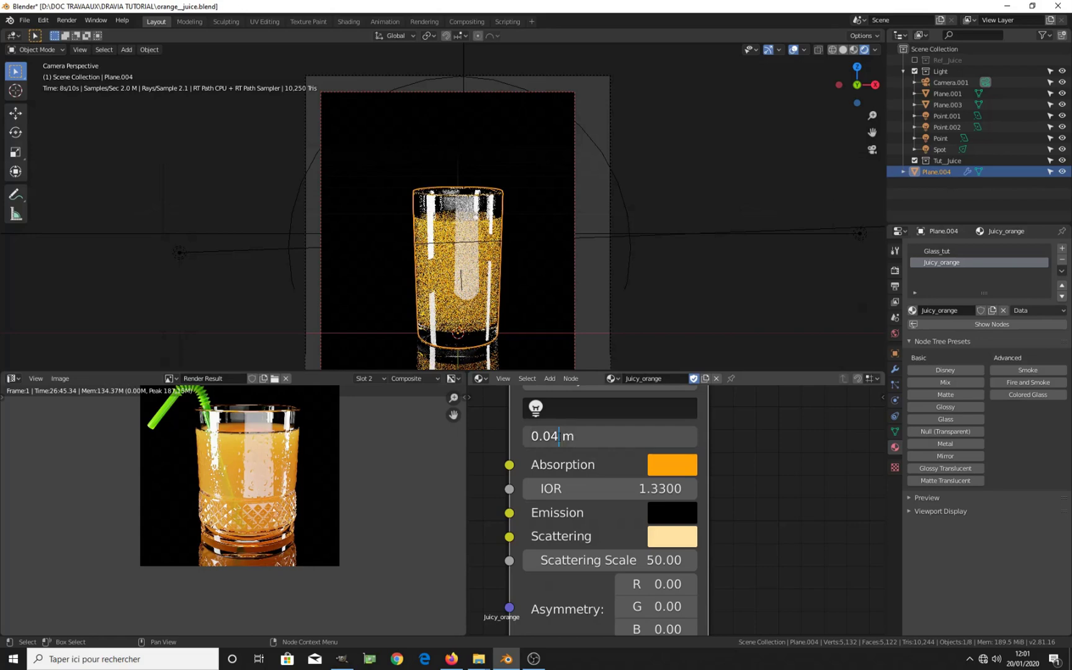
type("5")
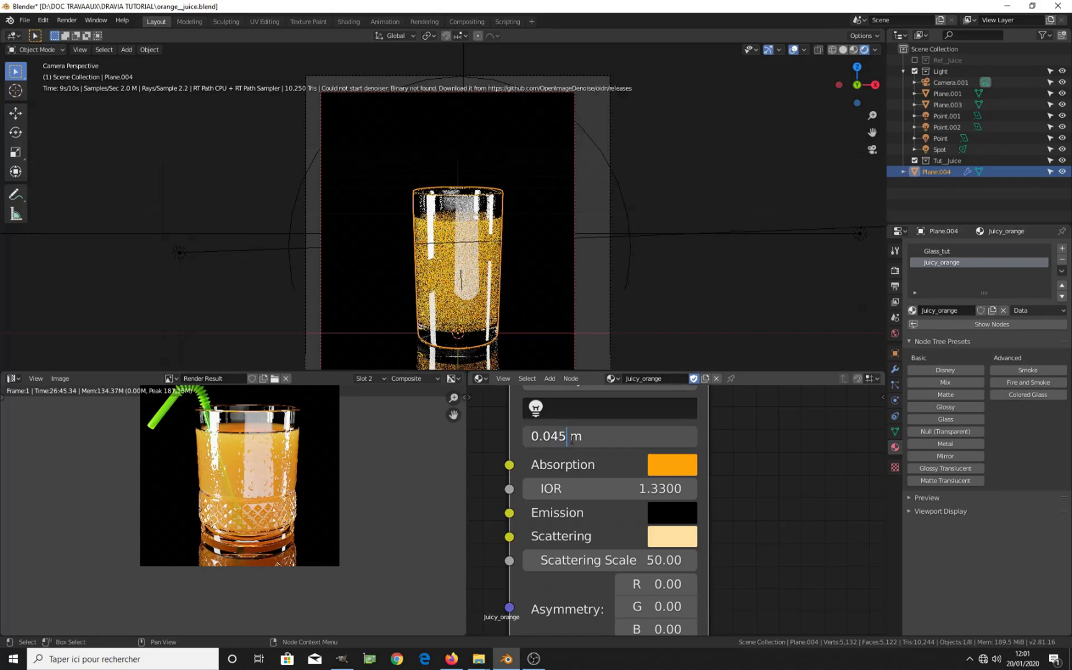
key("Return")
Try a white Shadow Color on the juice's Material Output node, and set it back to black
scroll(653, 476, "down", 2)
scroll(654, 475, "down", 3)
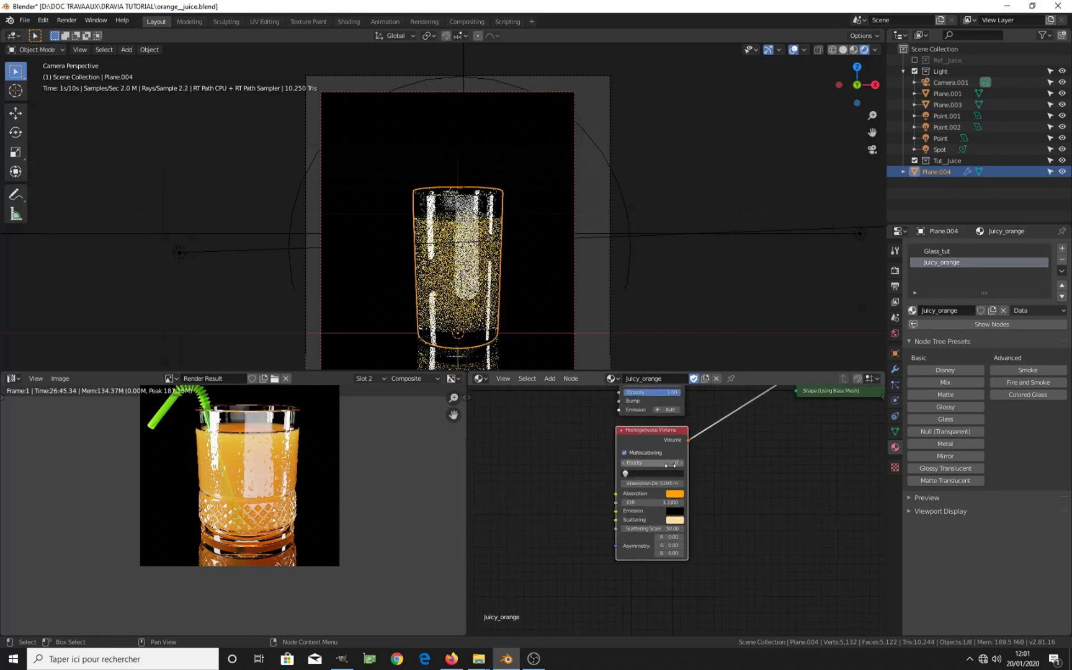
middle_click_drag(653, 476, 637, 517)
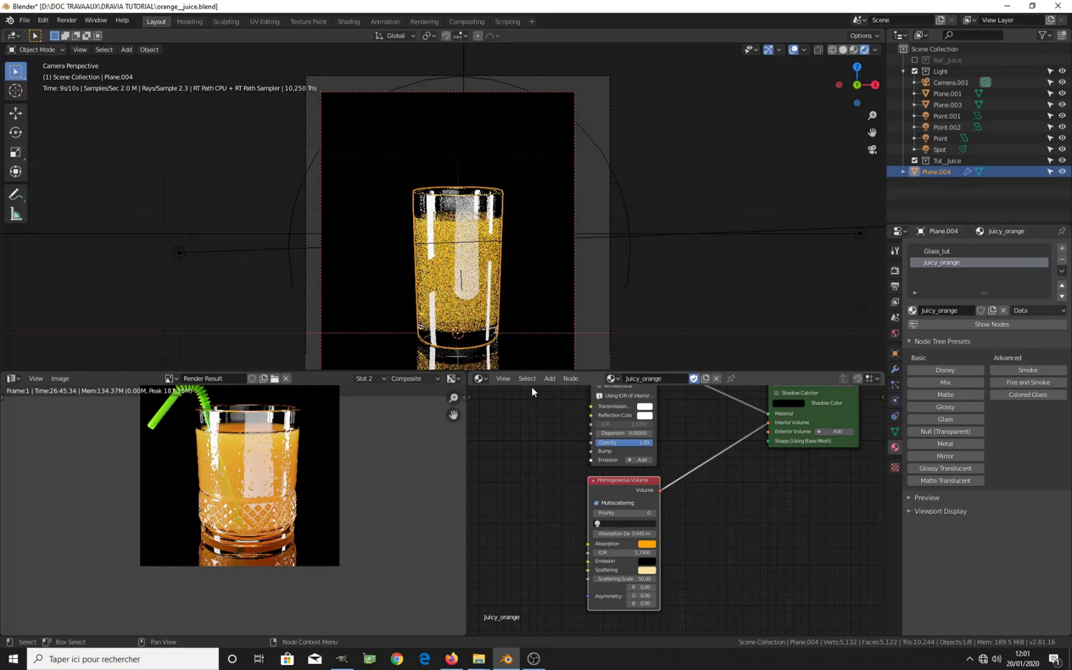
middle_click_drag(749, 438, 695, 489)
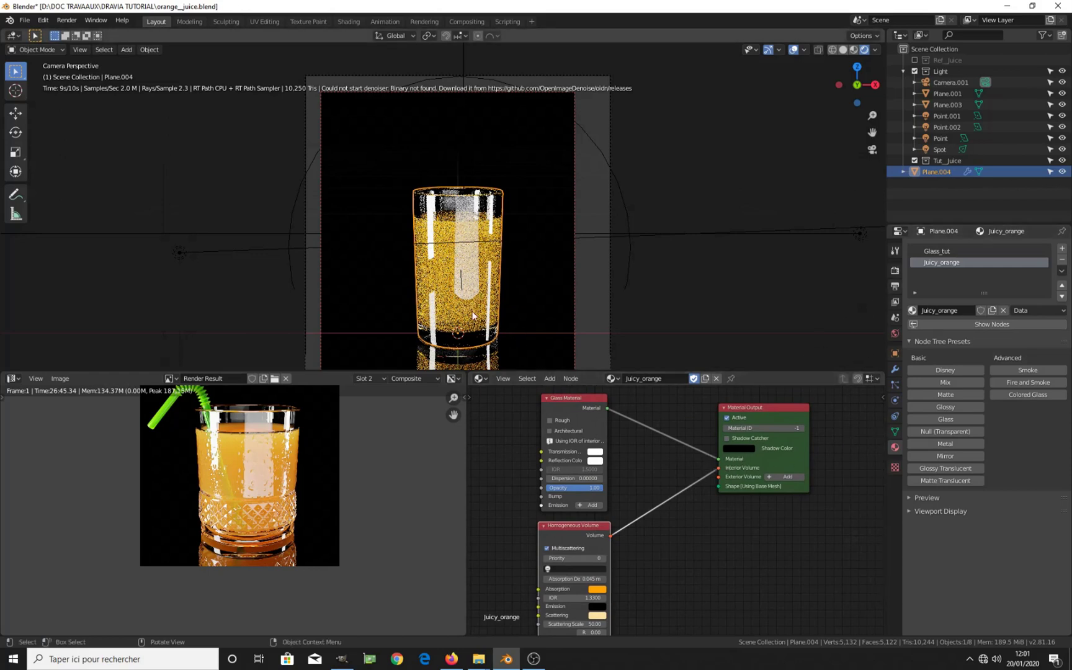
left_click(741, 449)
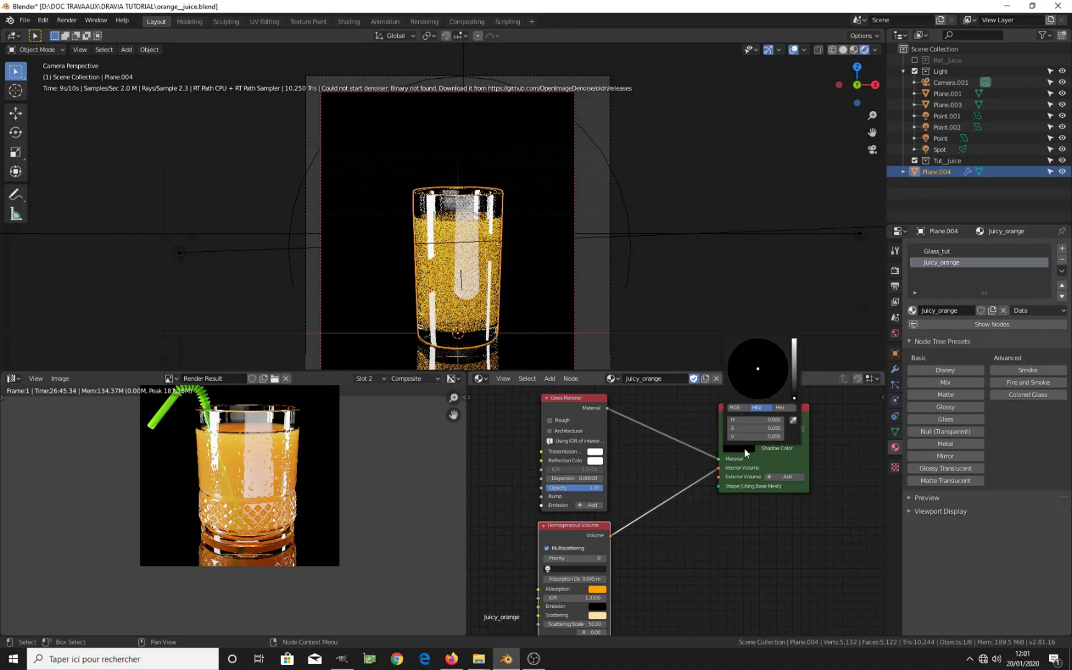
left_click(793, 396)
left_click_drag(793, 396, 794, 341)
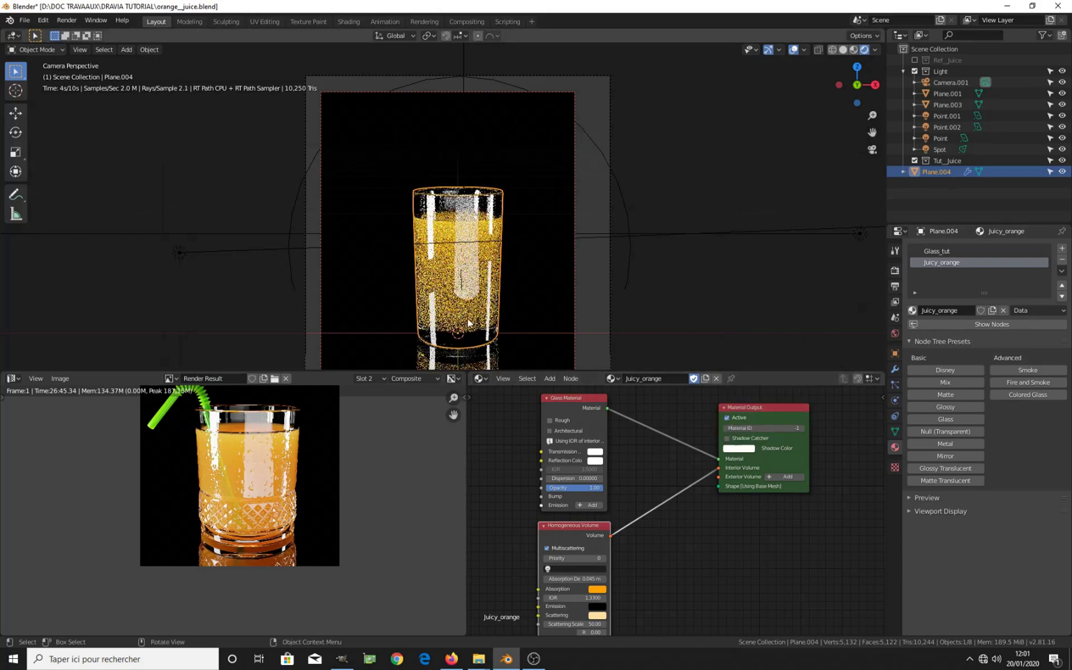
left_click(739, 449)
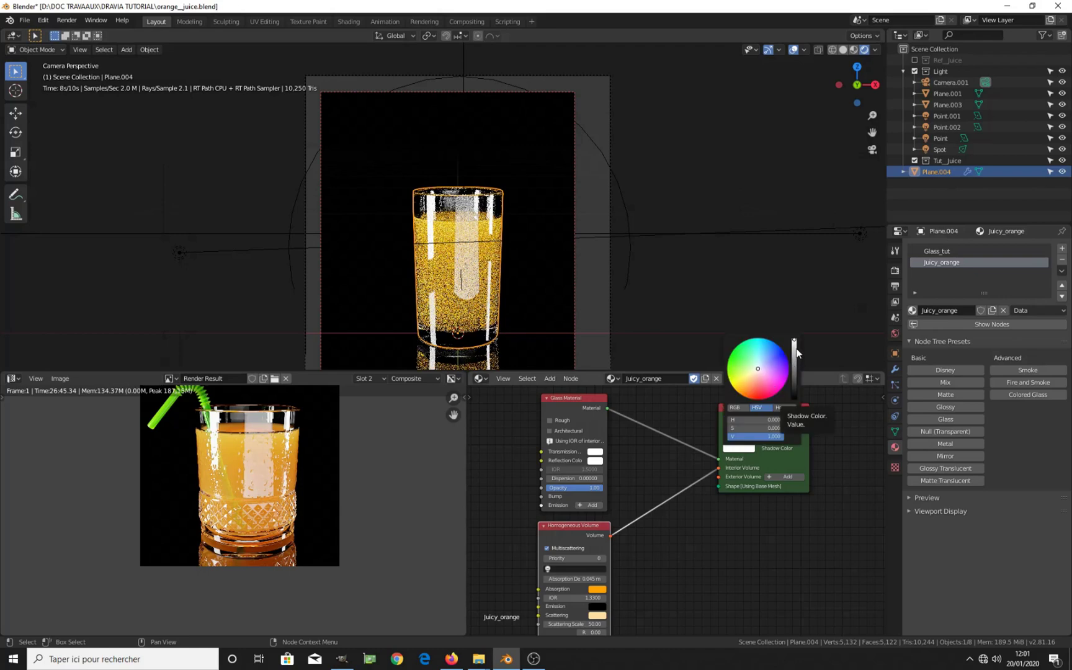
left_click_drag(796, 354, 794, 400)
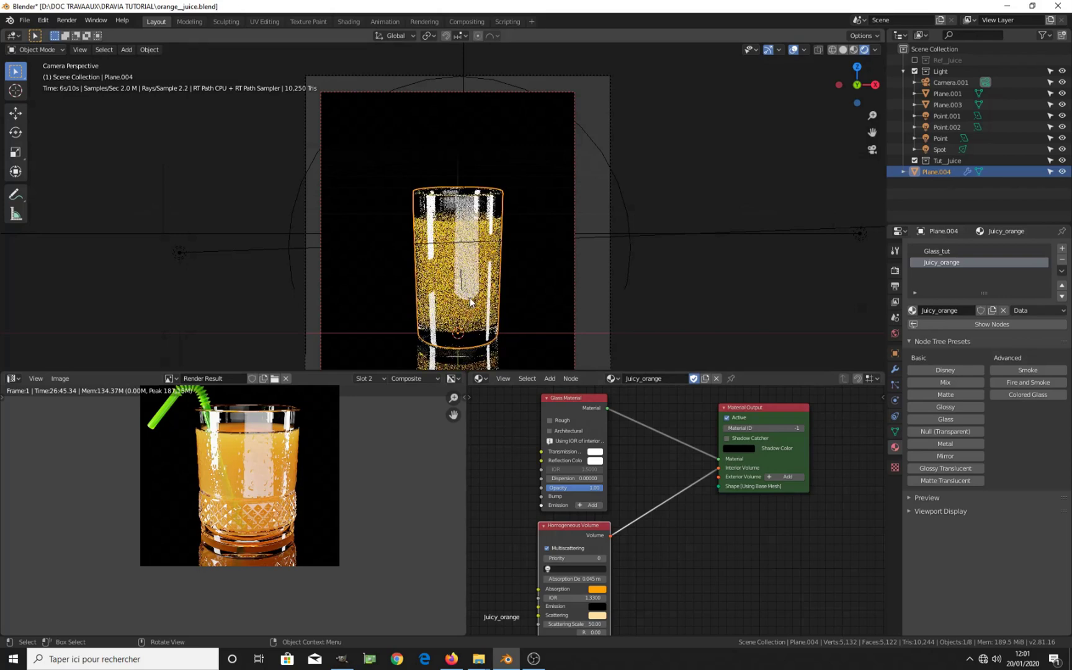
Set the Shadow Color on the Juicy_orange material's Material Output node to white
left_click(740, 448)
left_click_drag(796, 398, 796, 343)
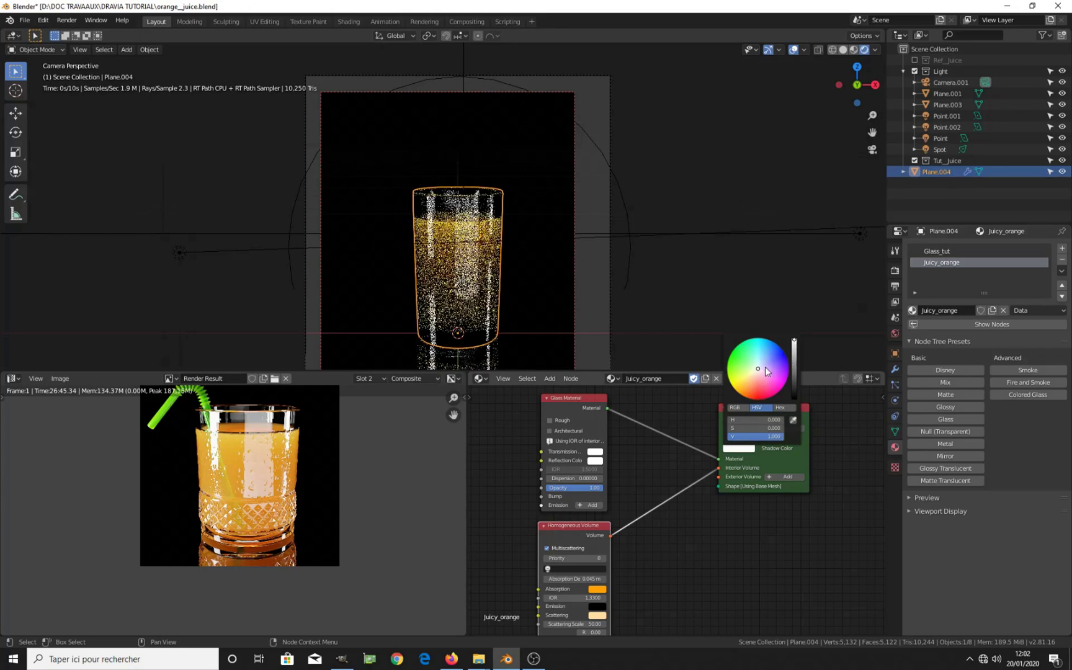
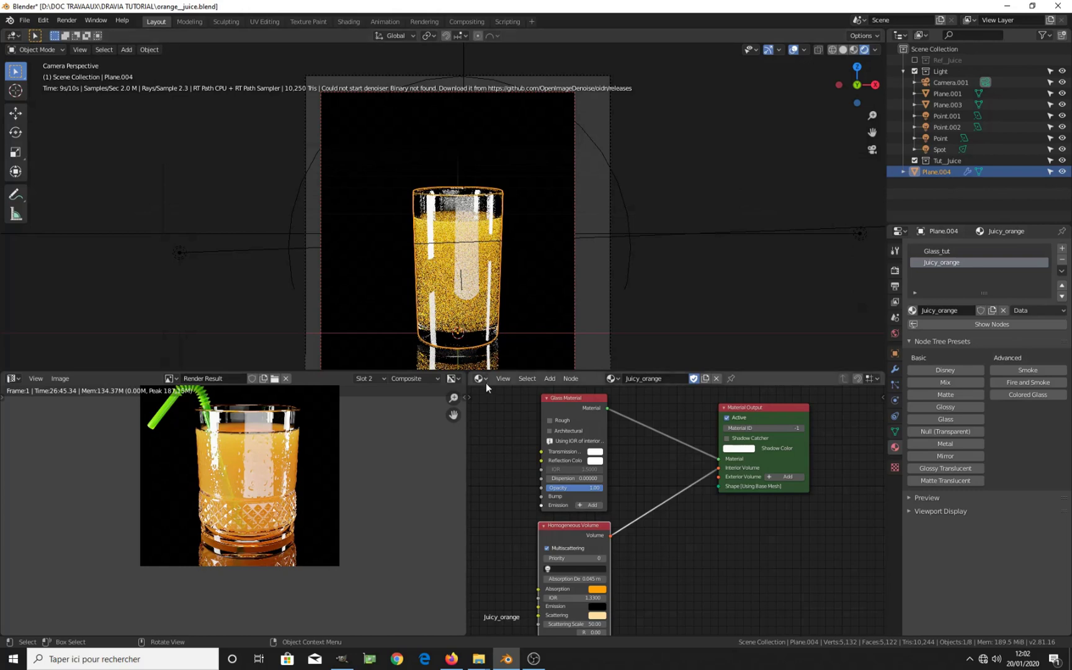
Set the Priority of the Glass_tut material's Clear Volume to 1 and review the Juicy_orange Homogeneous Volume settings
scroll(603, 478, "up", 2)
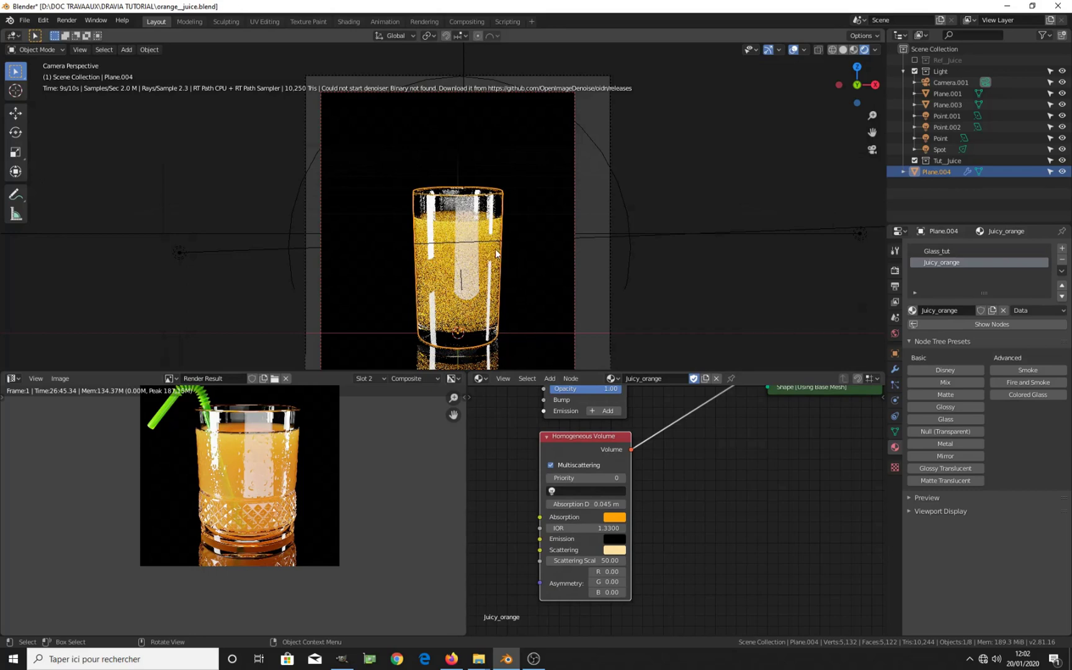
left_click(943, 251)
scroll(680, 512, "up", 1)
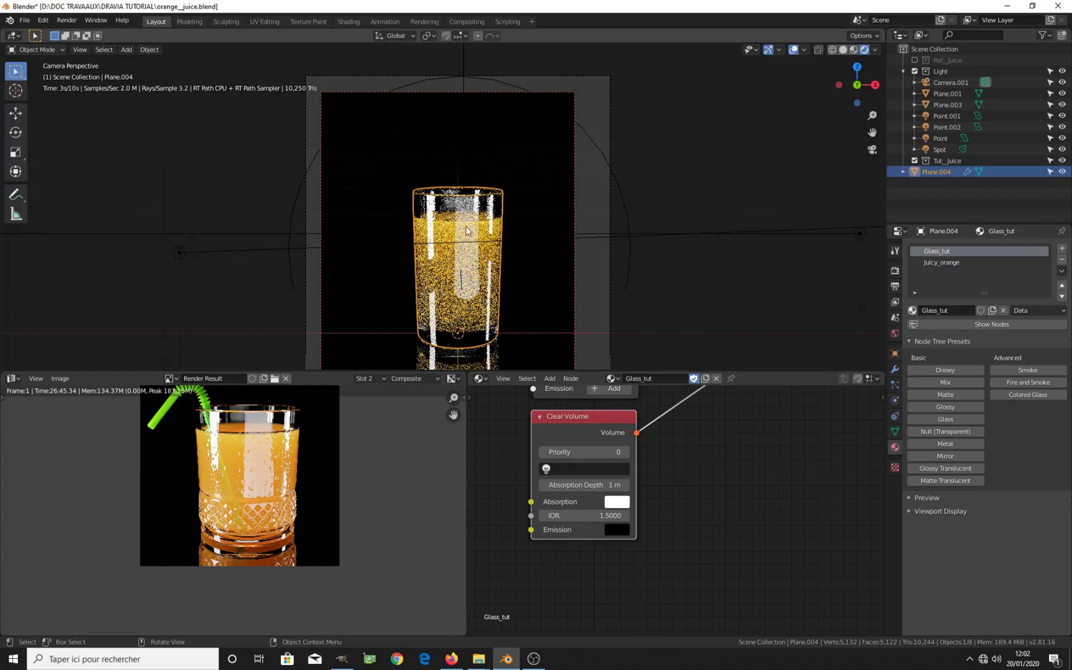
scroll(593, 558, "up", 1)
middle_click_drag(564, 416, 636, 485)
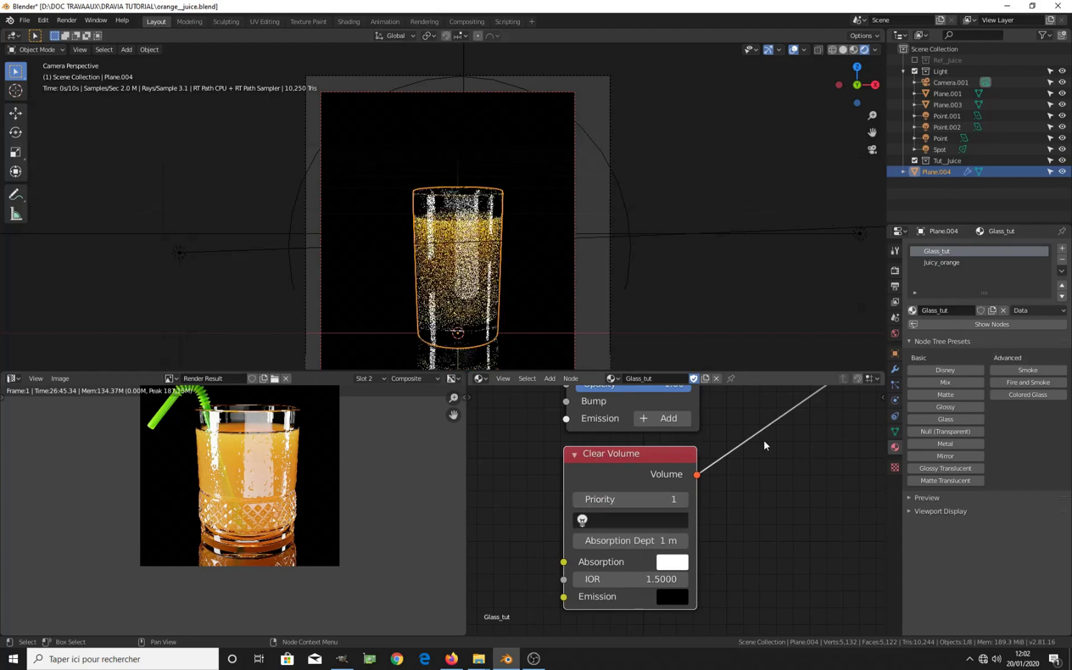
left_click(954, 263)
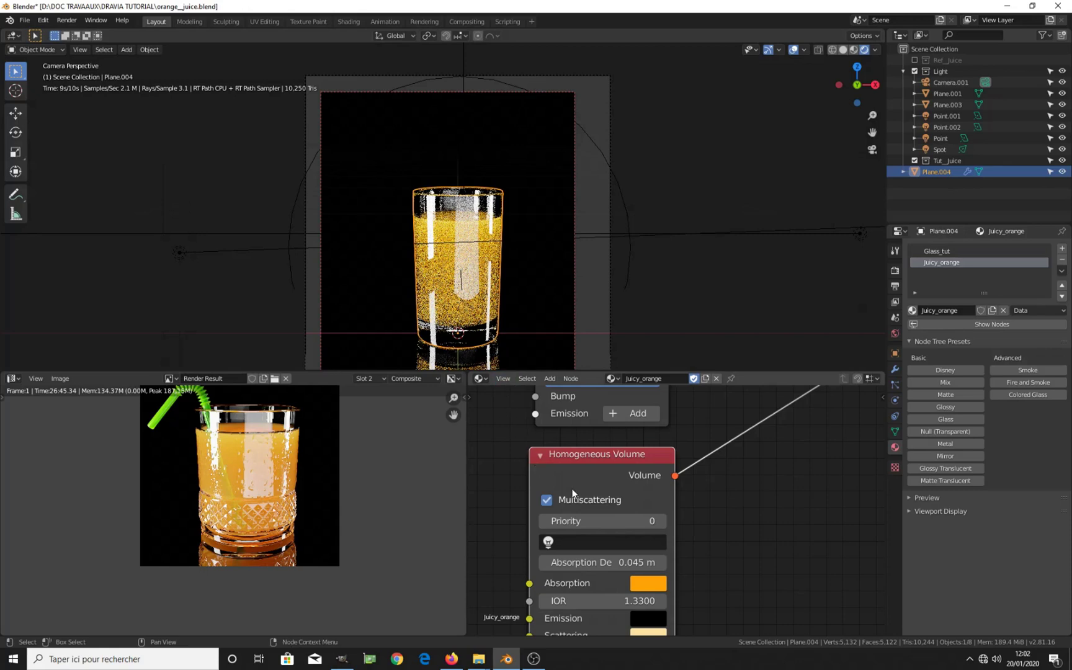
scroll(583, 490, "down", 2)
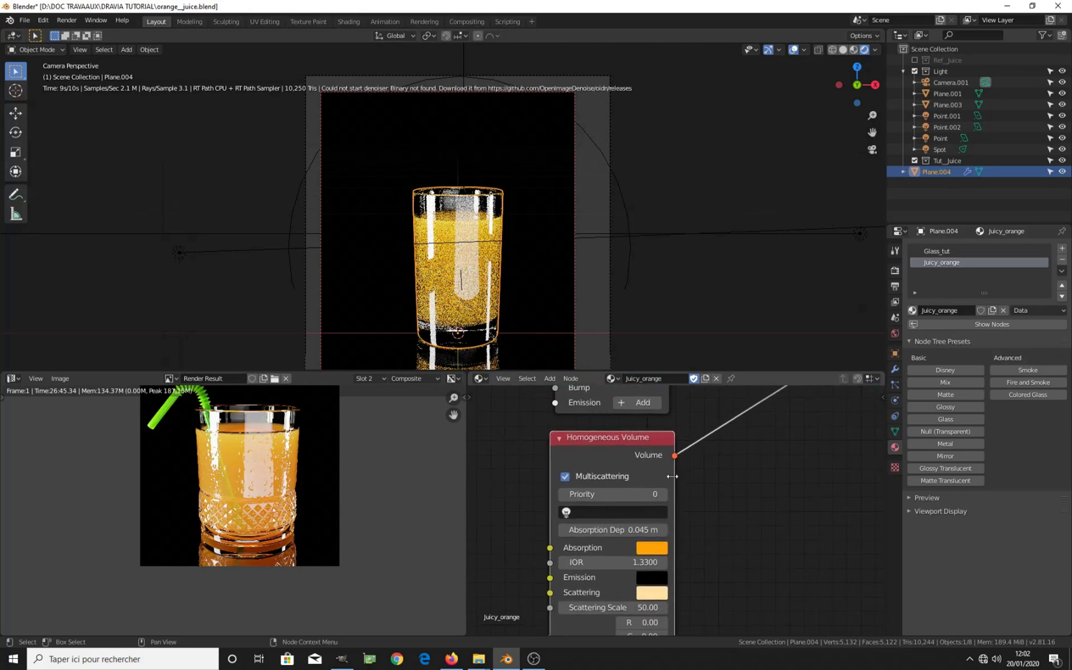
scroll(701, 476, "down", 3)
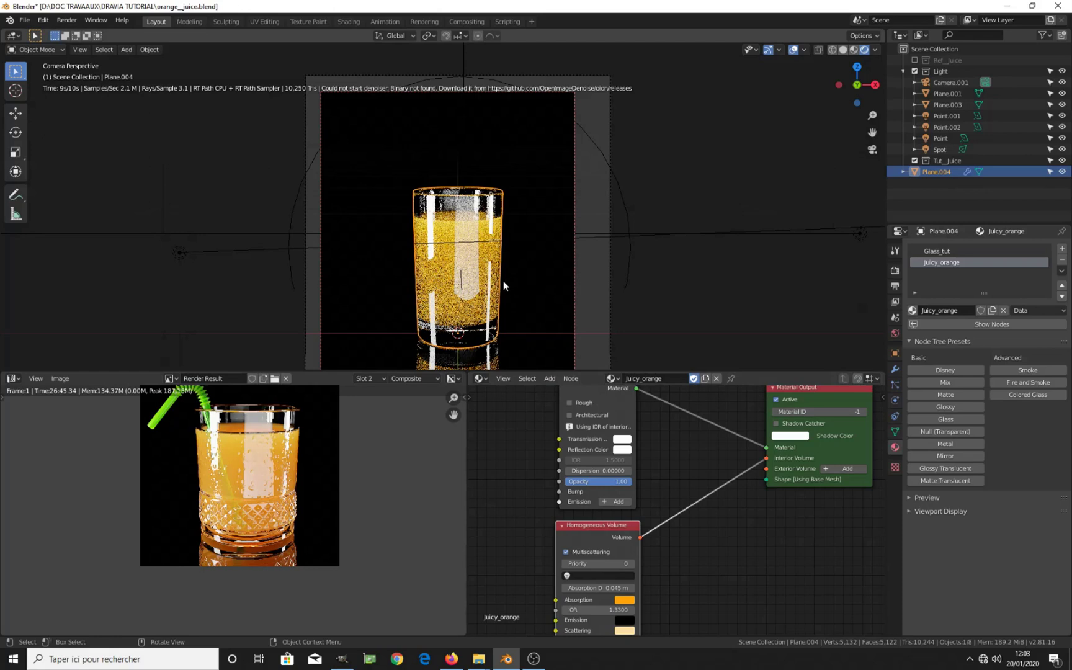
scroll(633, 505, "down", 2)
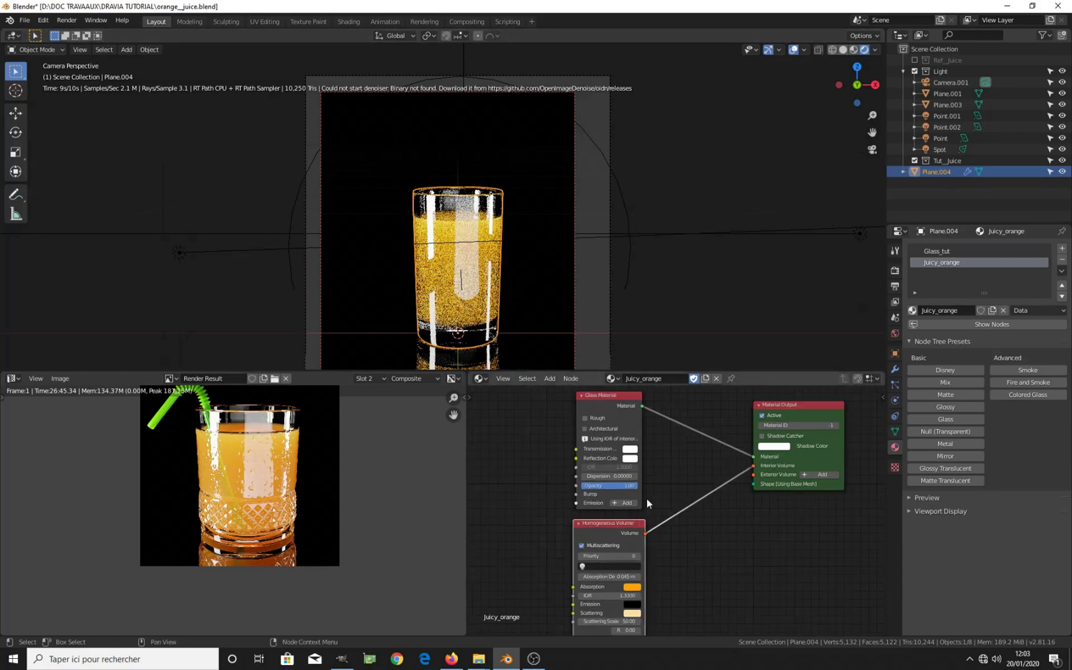
Set the HSV value of the Shadow Color on the Glass_tut material's Material Output node to 0.3
left_click(940, 251)
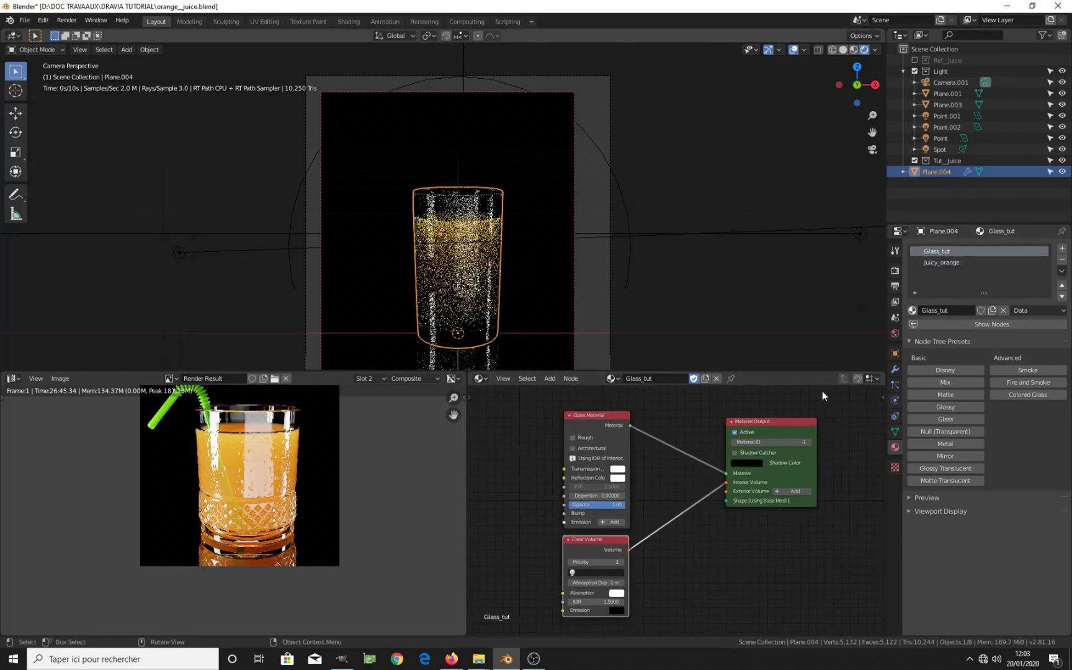
scroll(690, 510, "up", 2)
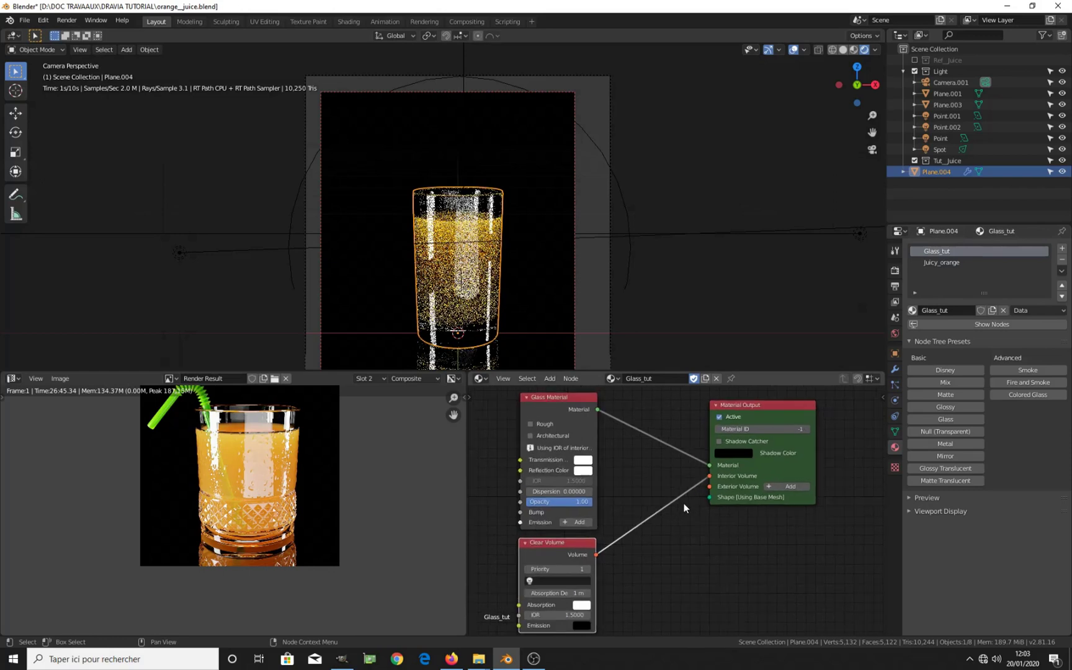
left_click(740, 449)
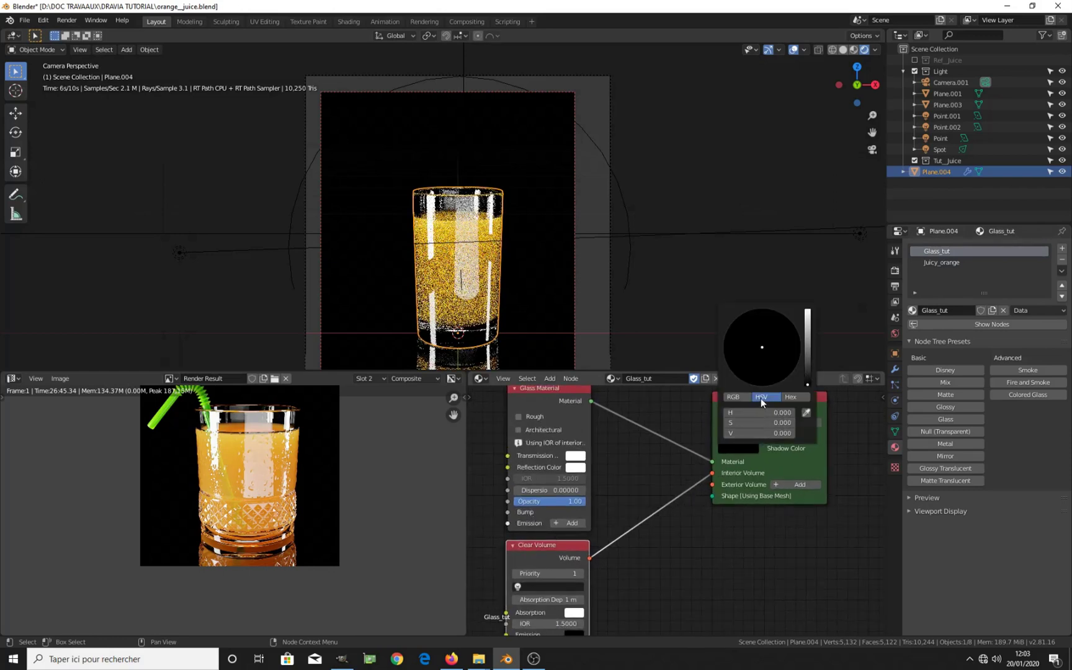
type("0.3")
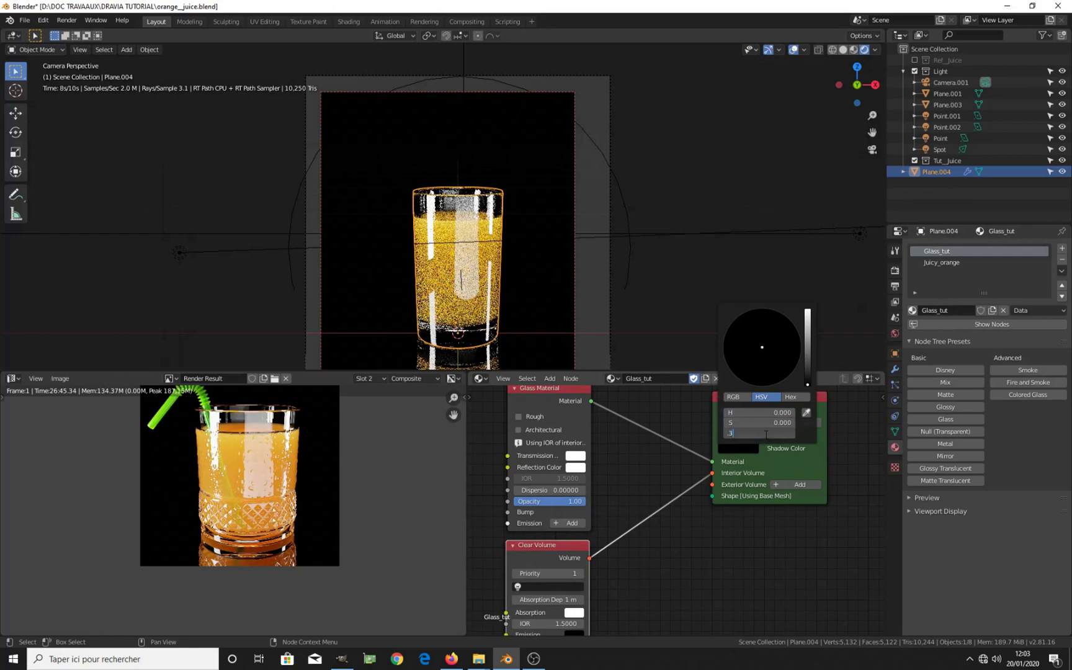
key("Return")
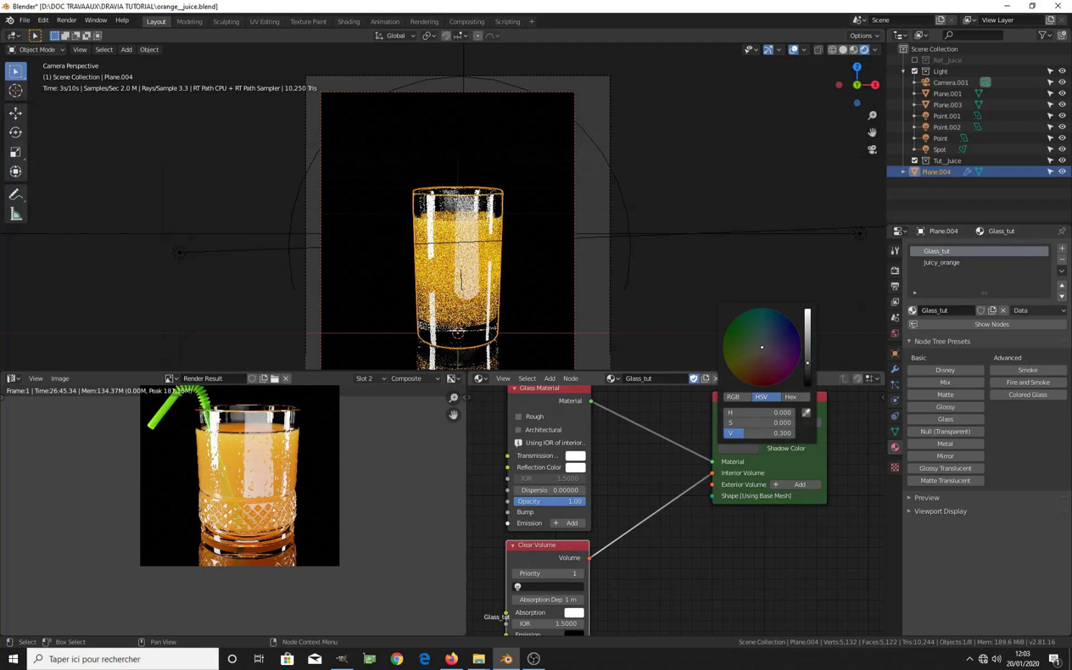
Try a white Shadow Color on the Glass_tut material, and set its HSV value back to 0.3
left_click_drag(760, 433, 794, 433)
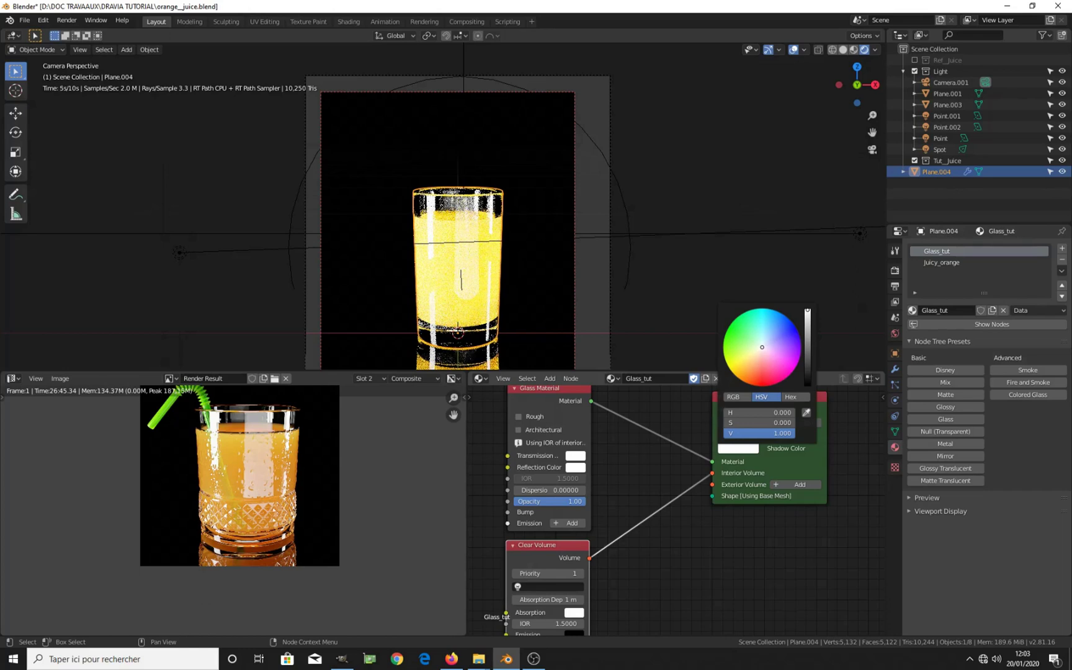
left_click(777, 433)
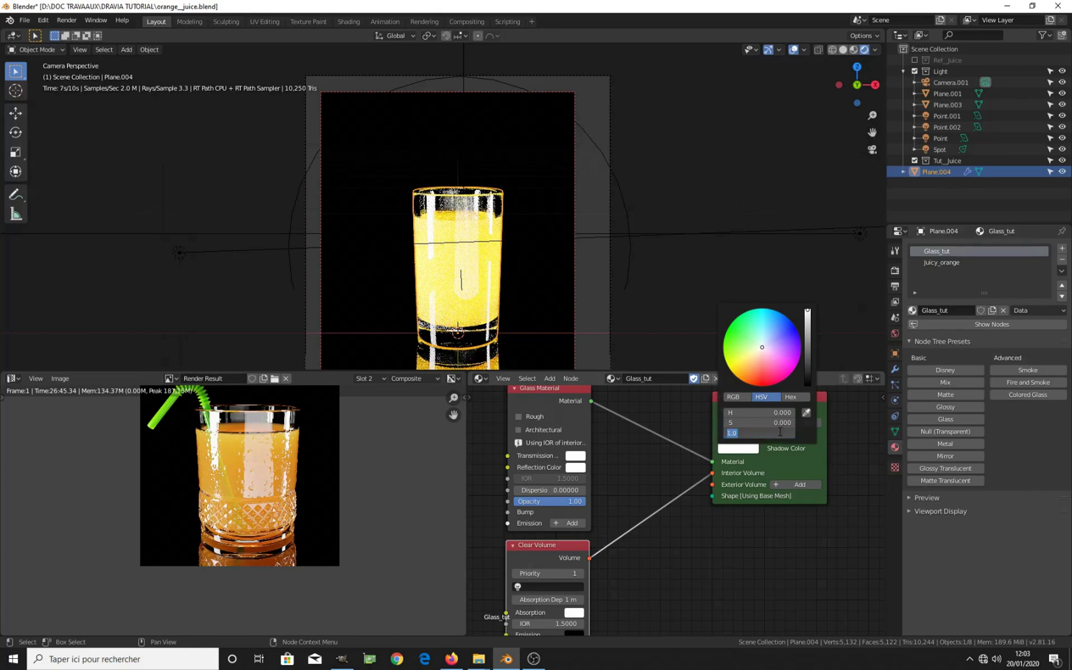
type("0.3")
key("Return")
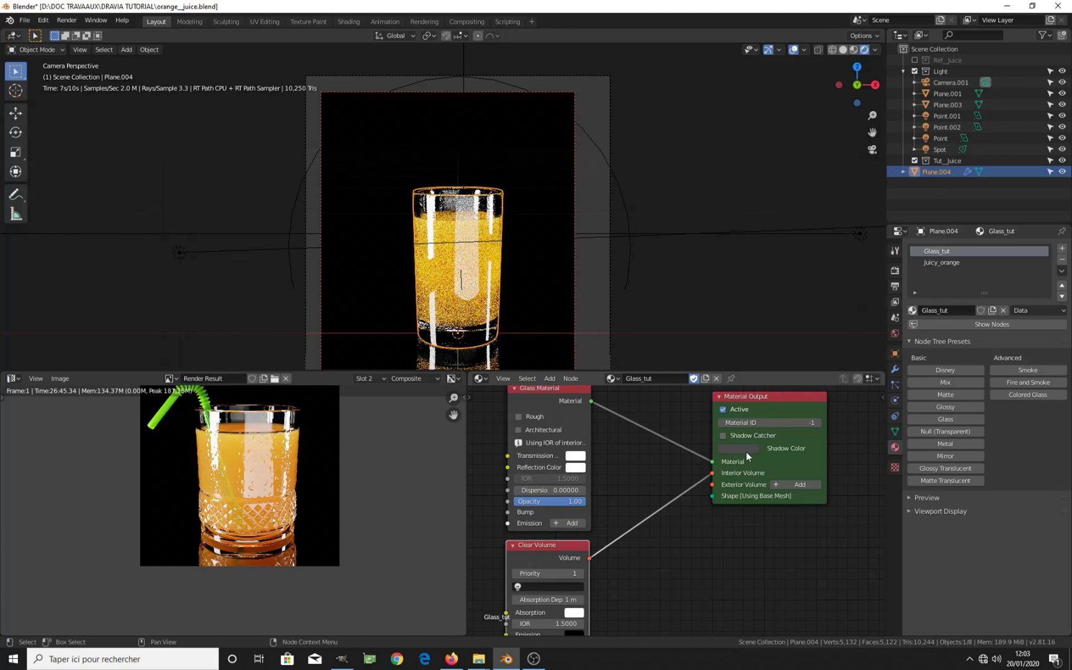
Switch the viewport from rendered to solid shading and add a cylinder mesh at the world origin for a straw
left_click(929, 262)
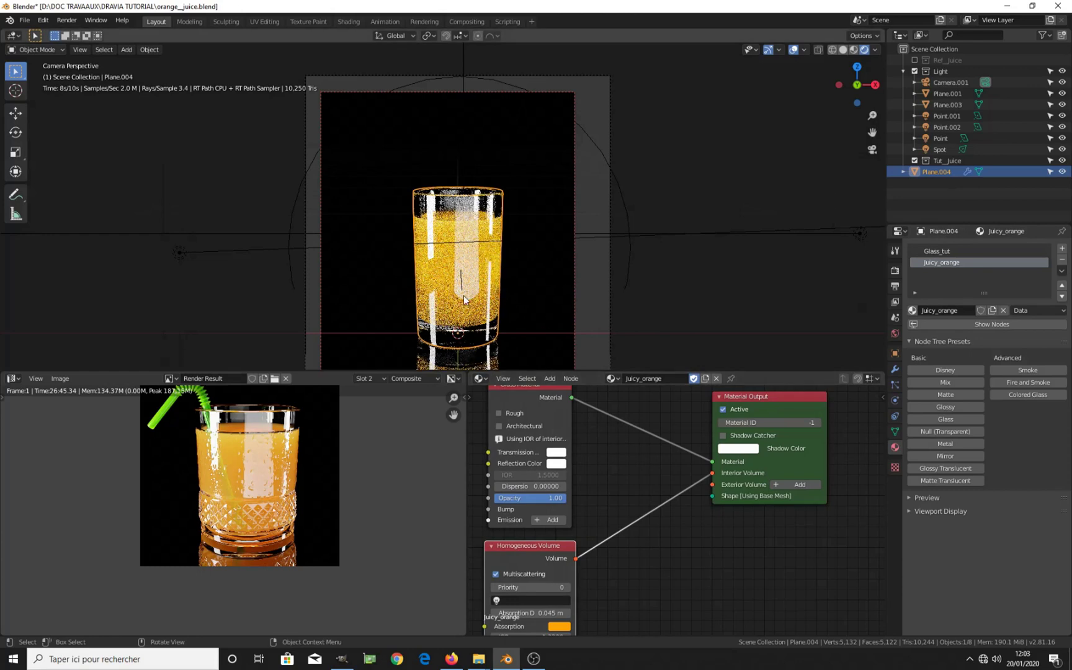
key("z")
left_click(532, 296)
scroll(472, 260, "down", 2)
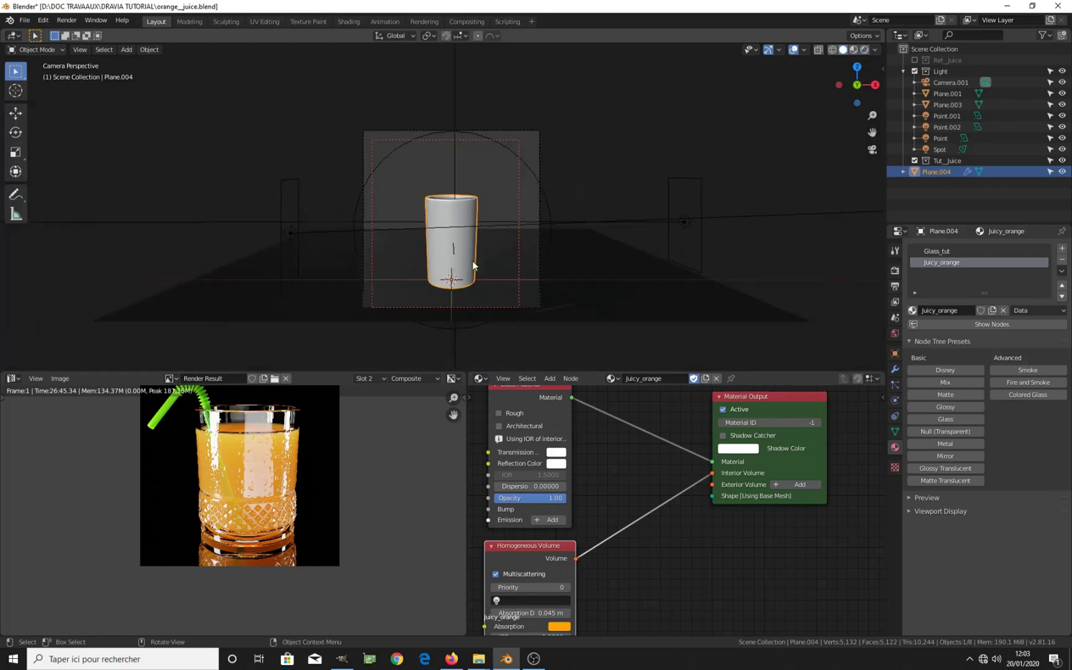
middle_click_drag(472, 260, 432, 327)
scroll(433, 326, "up", 4)
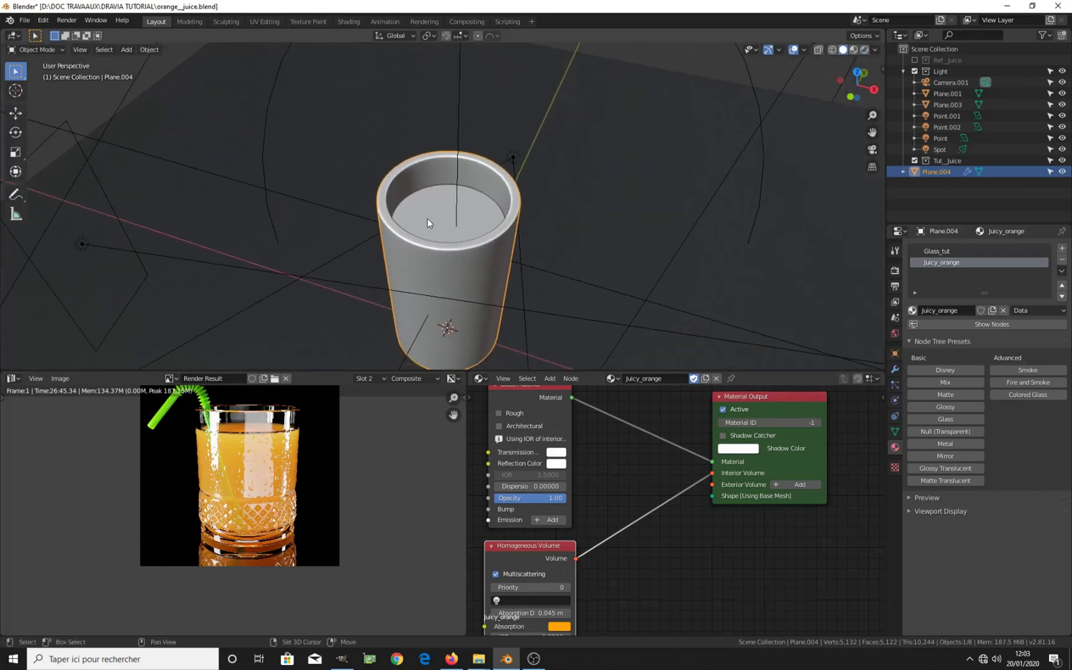
key("shift+a")
mouse_move(423, 221)
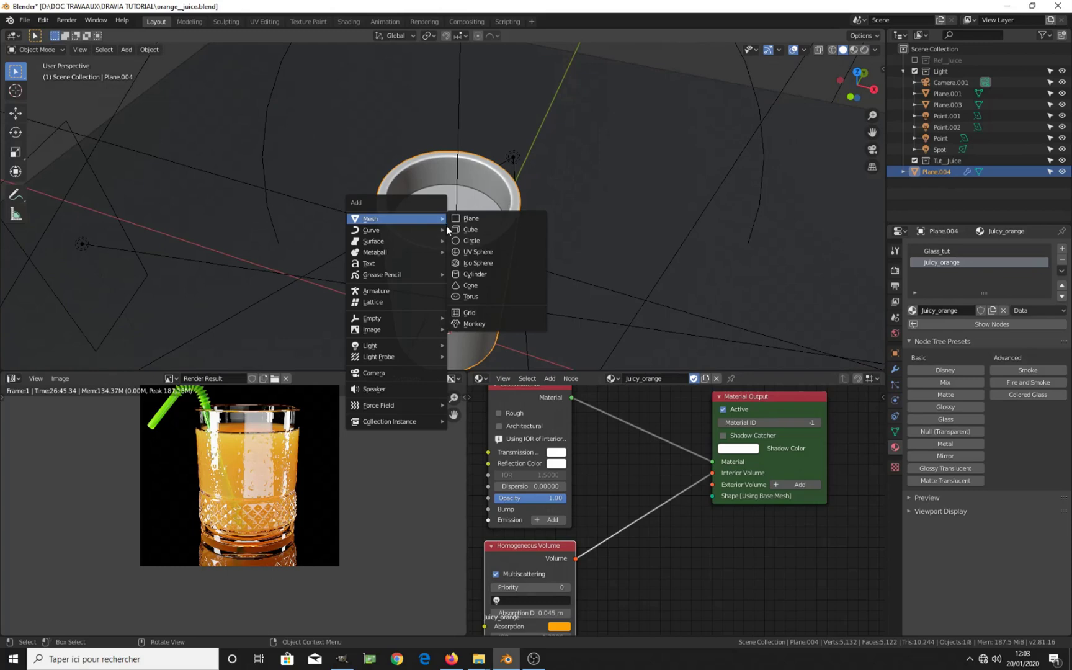
left_click(459, 274)
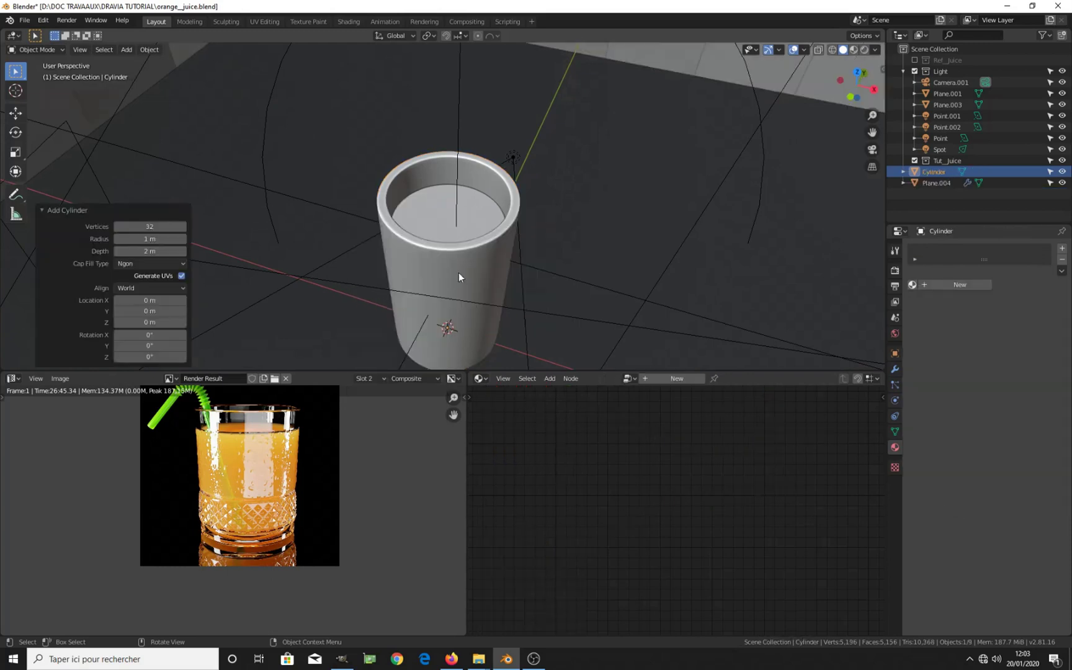
Scale the cylinder's mesh by 0.181 in X and Y only, and by 0.222 on all axes
scroll(458, 278, "down", 4)
scroll(481, 276, "up", 5)
key("Tab")
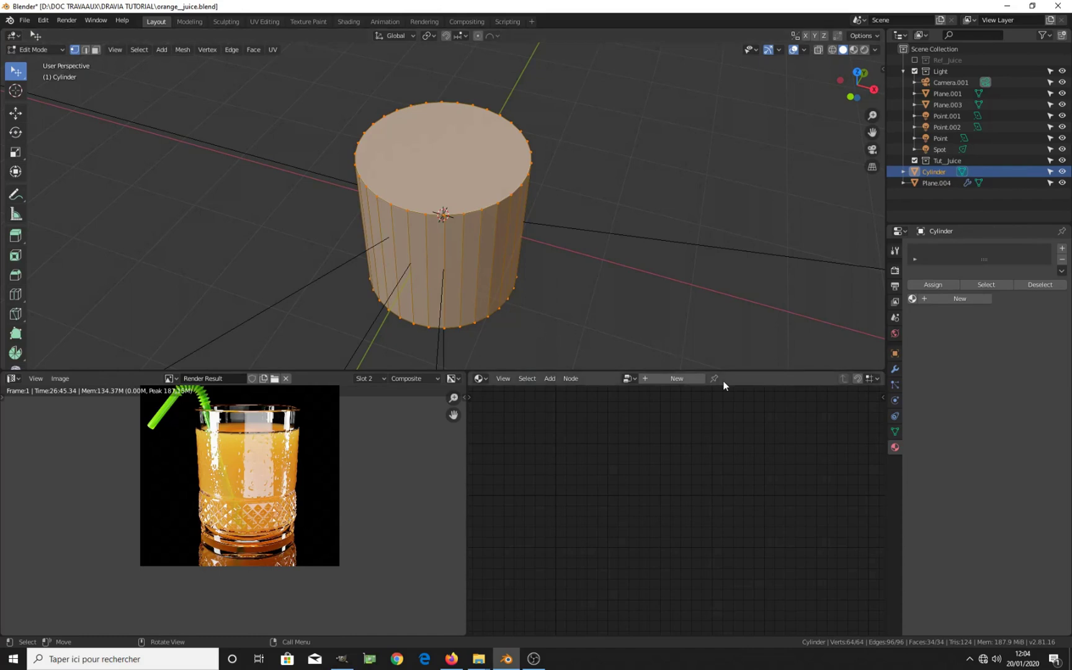
key("s")
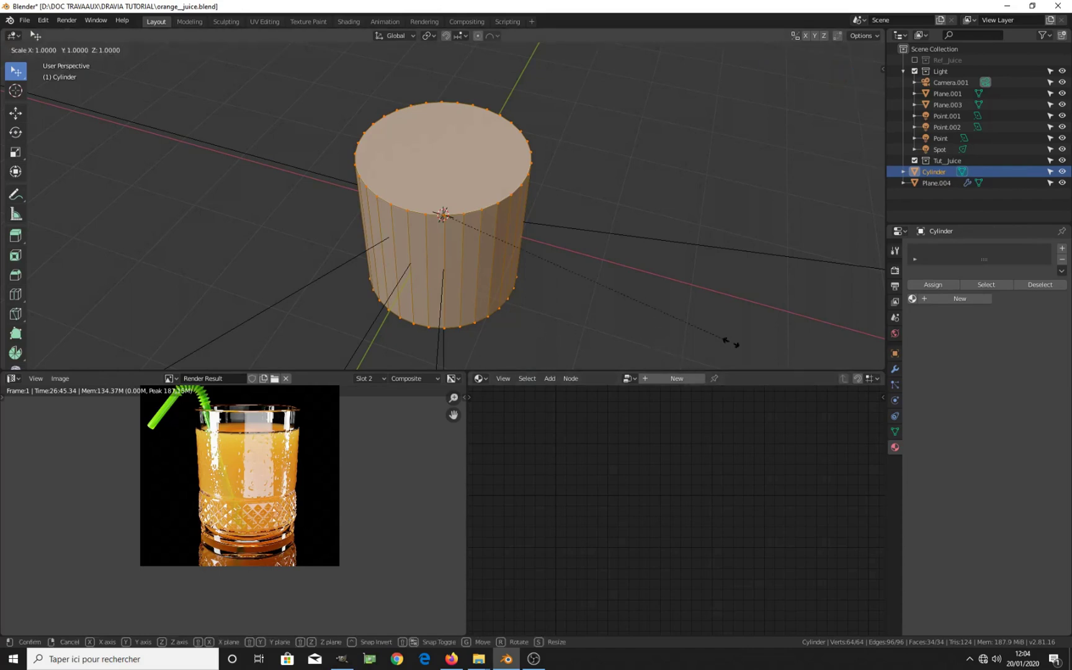
key("shift+z")
left_click(496, 239)
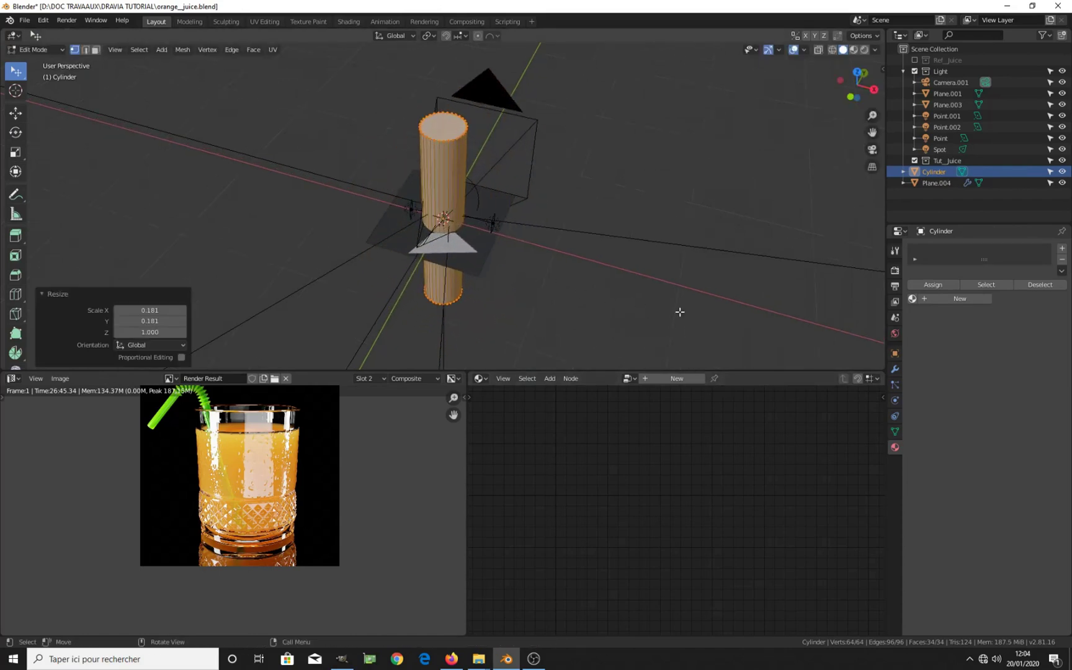
key("s")
left_click(496, 240)
Narrow the cylinder's mesh to straw thickness, scaling X and Y by 0.246 and again by about 0.36
scroll(509, 254, "up", 5)
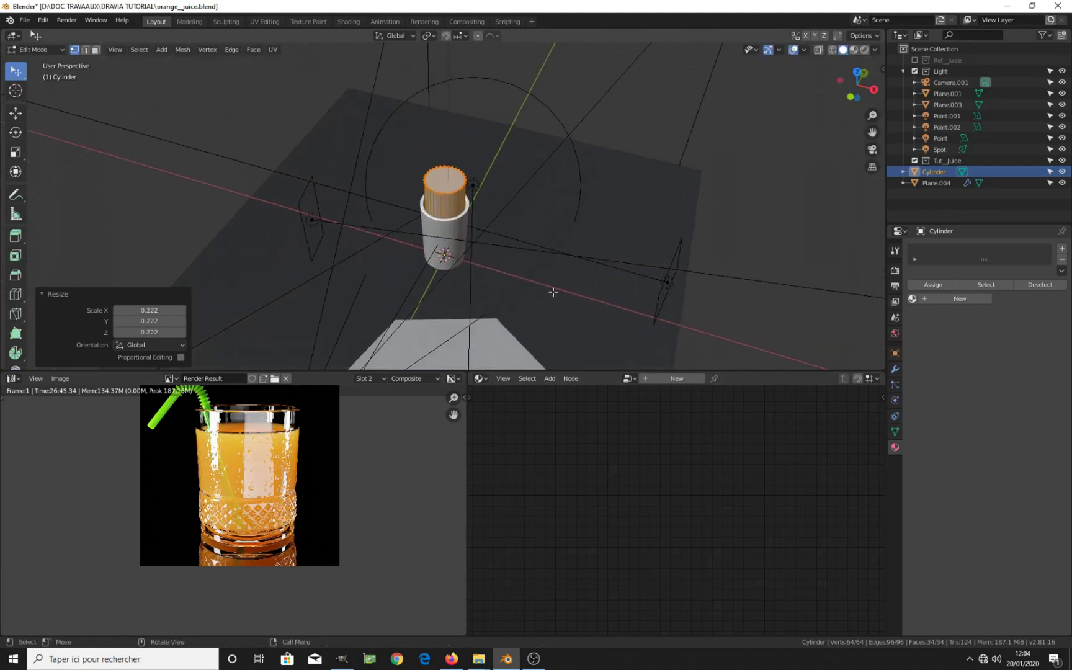
key("s")
key("shift+z")
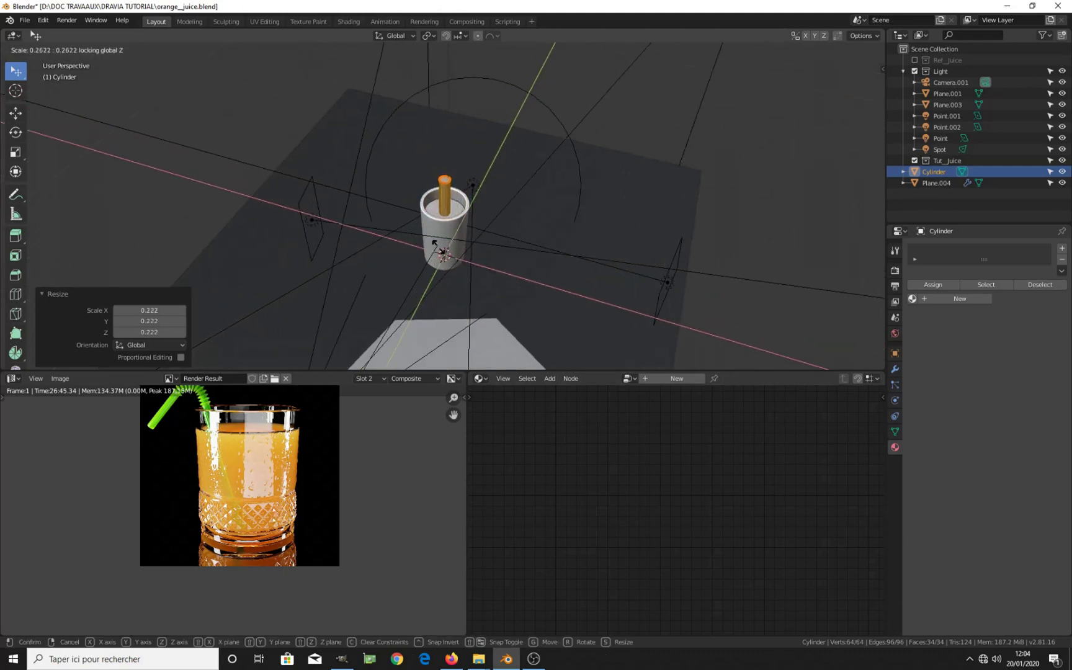
left_click(492, 254)
scroll(491, 254, "up", 2)
scroll(491, 255, "up", 2)
key("s")
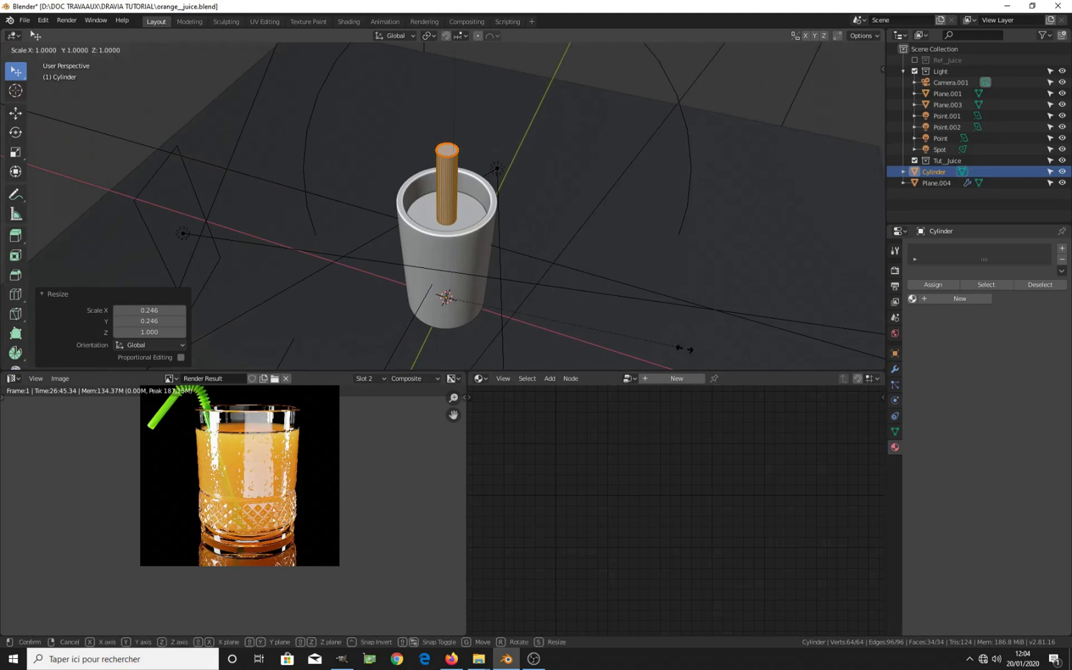
key("shift+z")
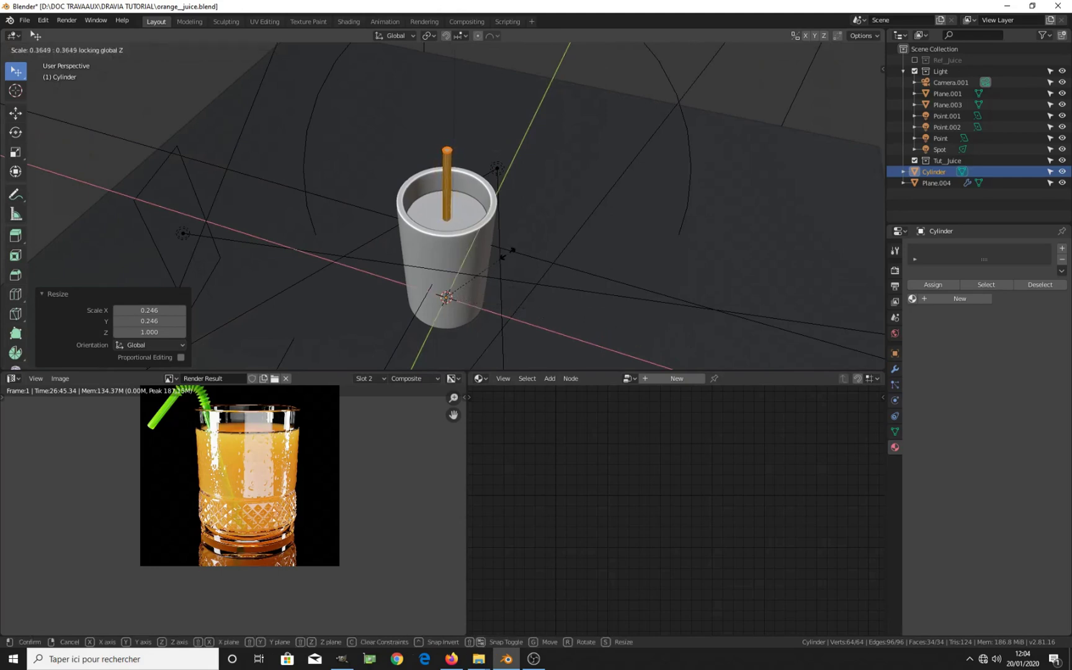
left_click(503, 251)
Return to Object Mode, exclude the Light collection, and show the glass and straw in front orthographic view
middle_click_drag(502, 251, 493, 291)
key("Tab")
key("KP_1")
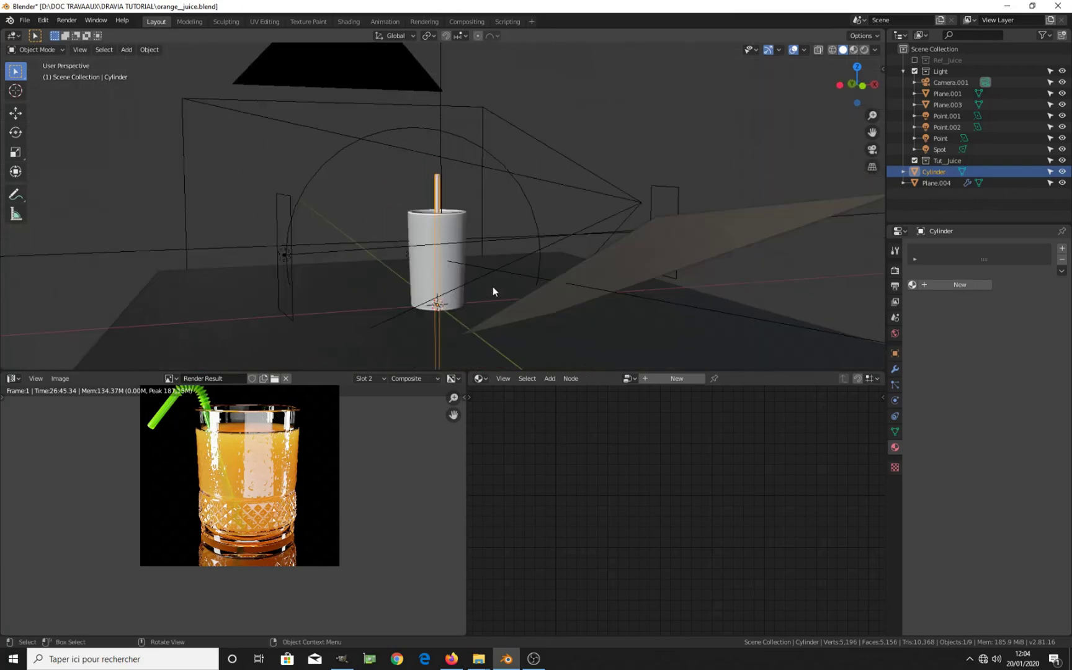
left_click(914, 71)
middle_click_drag(380, 264, 395, 280)
key("KP_1")
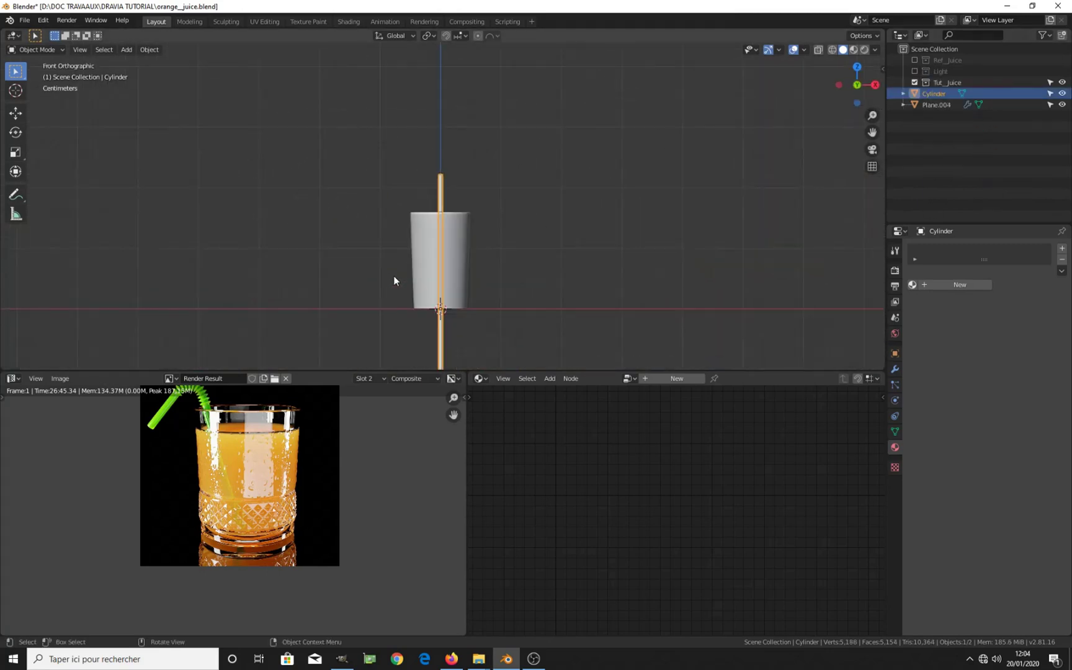
Shorten the straw's mesh by scaling it by 0.455 along Z in Edit Mode
scroll(434, 288, "down", 4)
key("Tab")
key("s")
key("z")
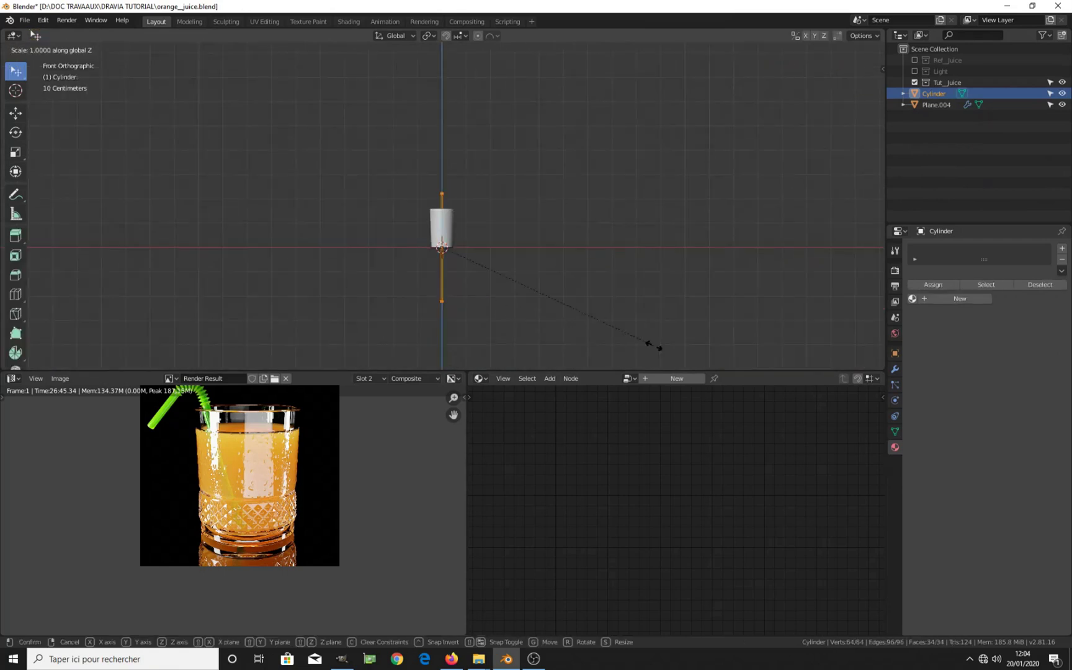
left_click(538, 290)
Switch the viewport to wireframe shading to see the straw's mesh through the glass
scroll(441, 286, "up", 4)
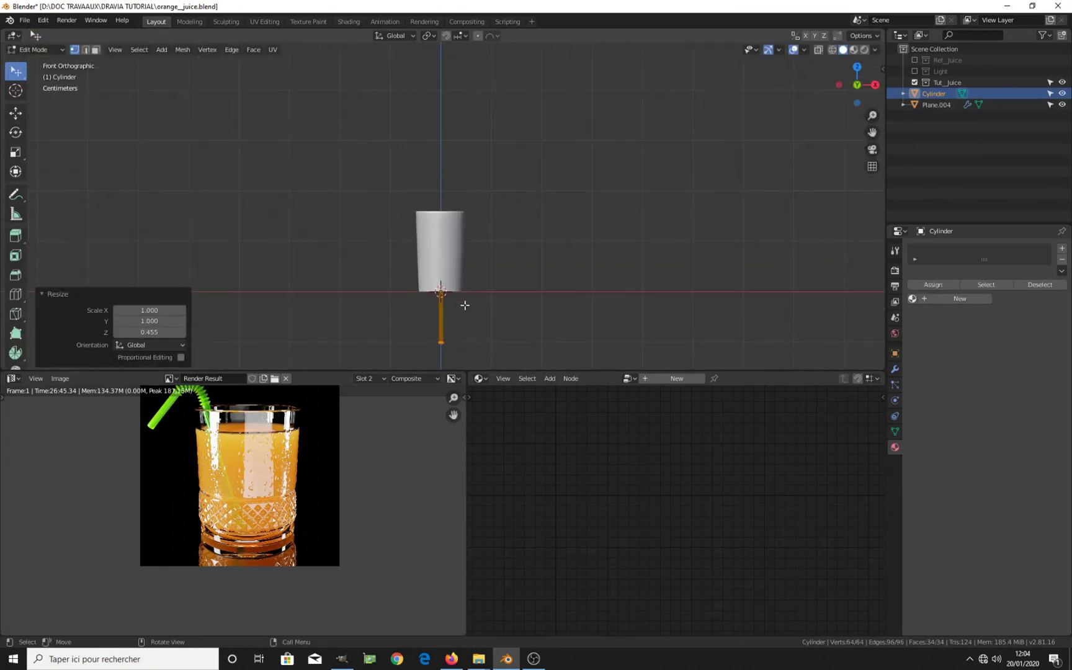
scroll(465, 306, "up", 4)
scroll(470, 306, "down", 3)
middle_click_drag(471, 306, 464, 240, "shift")
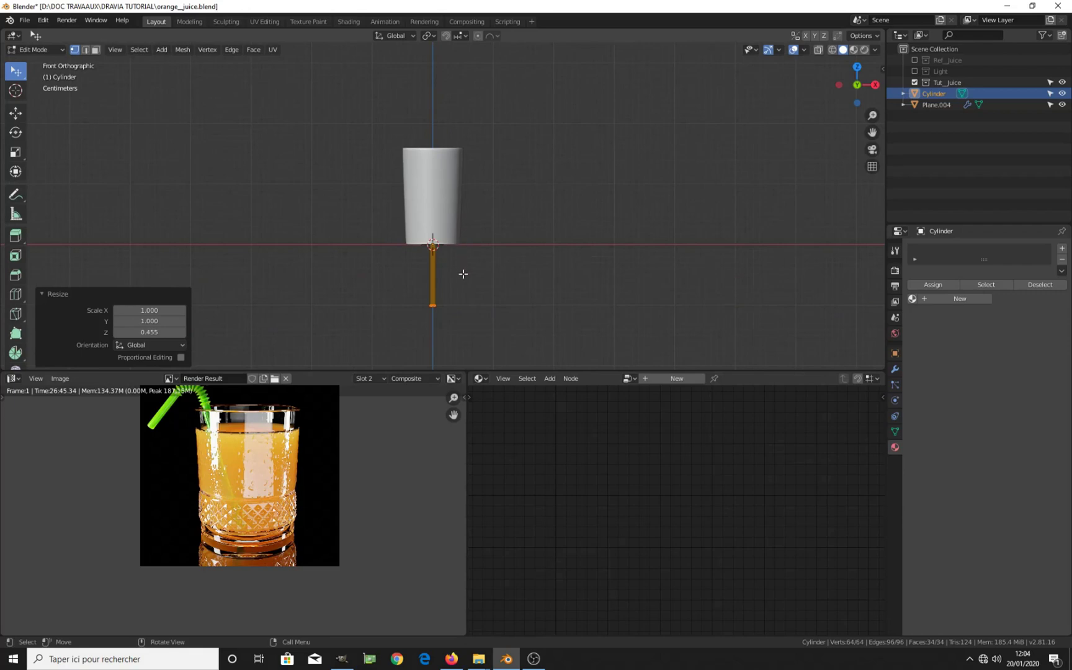
key("z")
left_click(397, 272)
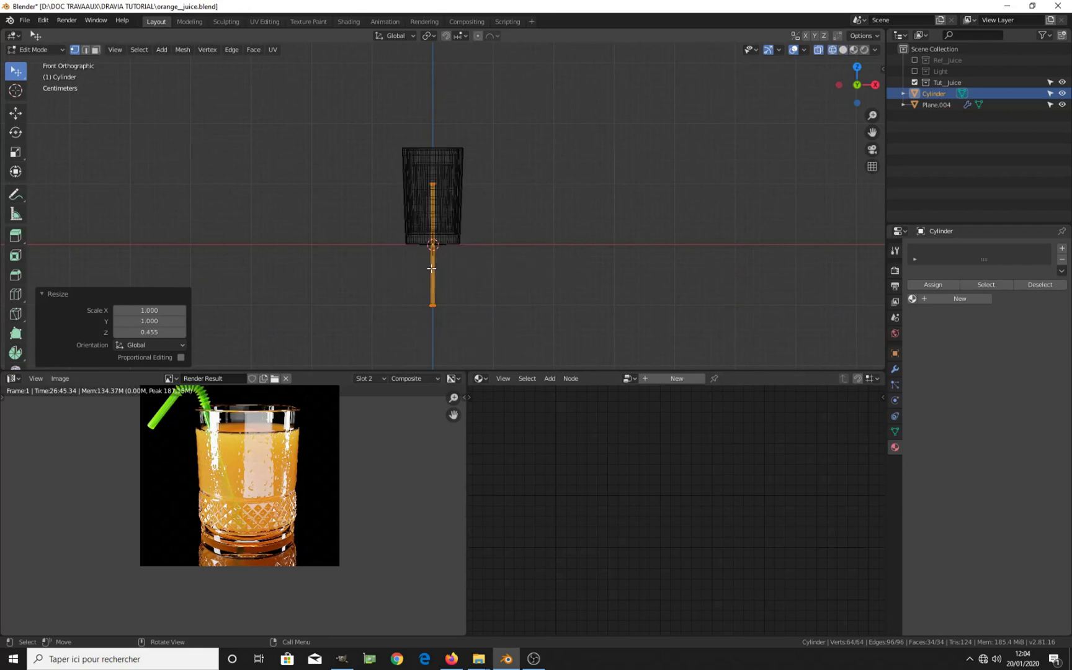
In front view, move the straw's mesh -0.0288 m along X and 0.127 m along Z, and tilt it -4.25°
scroll(438, 293, "up", 3)
key("g")
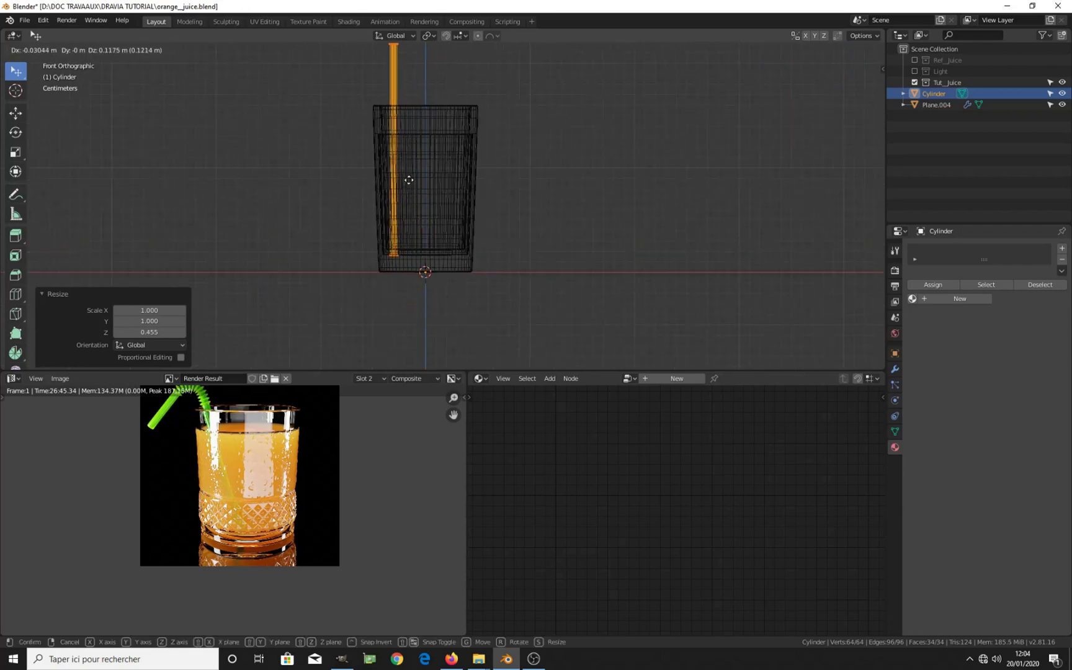
left_click(411, 168)
key("r")
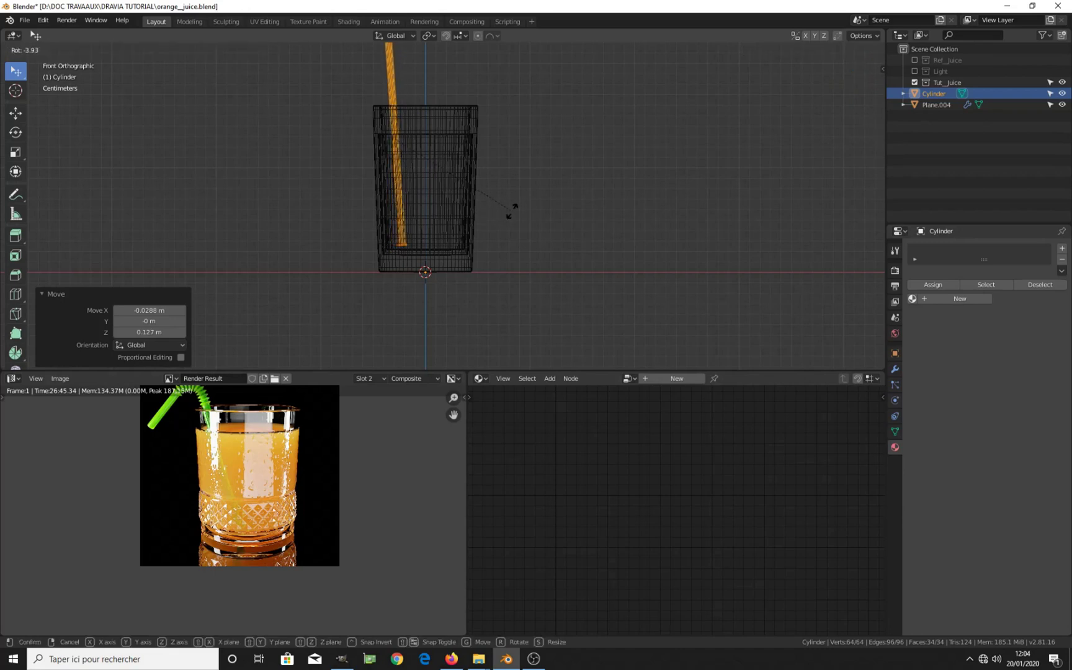
left_click(509, 211)
In right orthographic view, move the straw's mesh about -0.025 m along Y and tilt it -4.11°
key("KP_3")
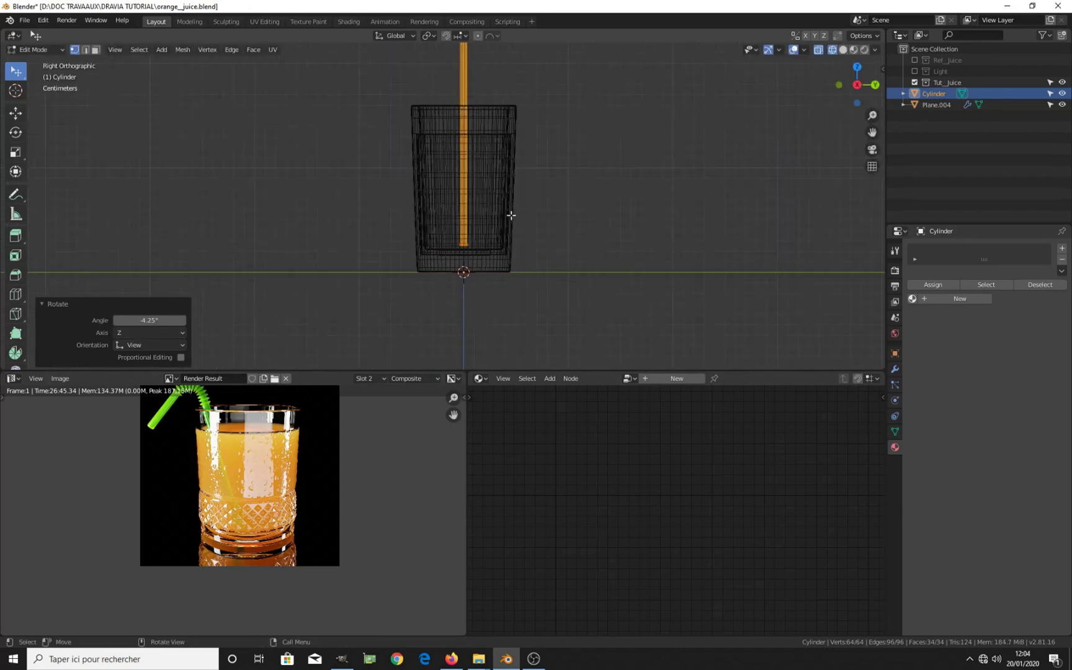
key("g")
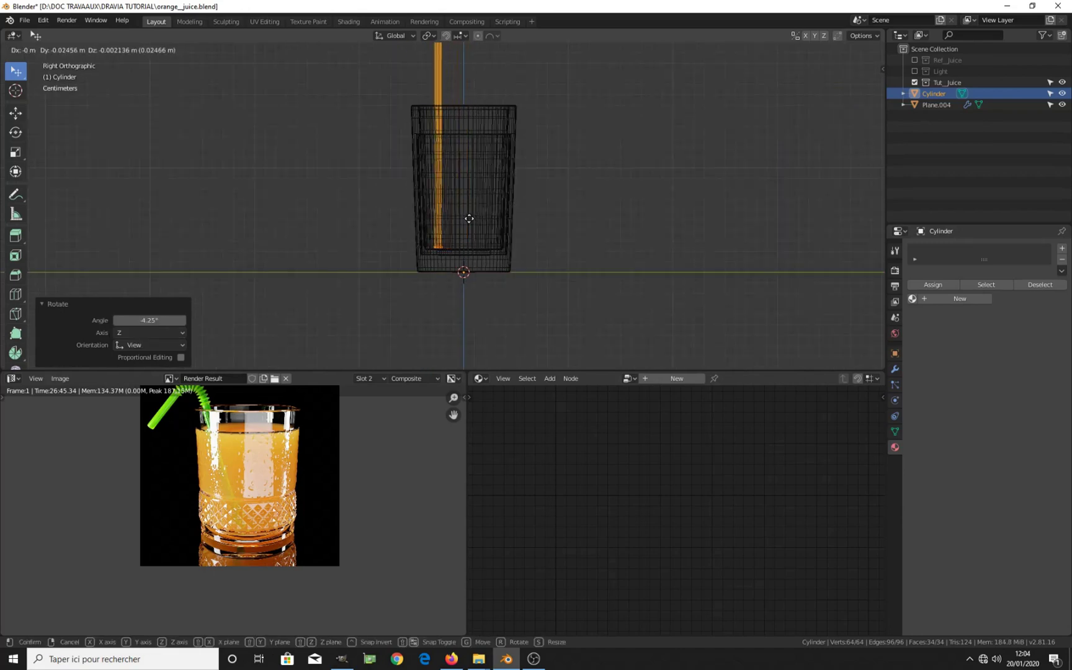
left_click(467, 219)
key("r")
left_click(508, 252)
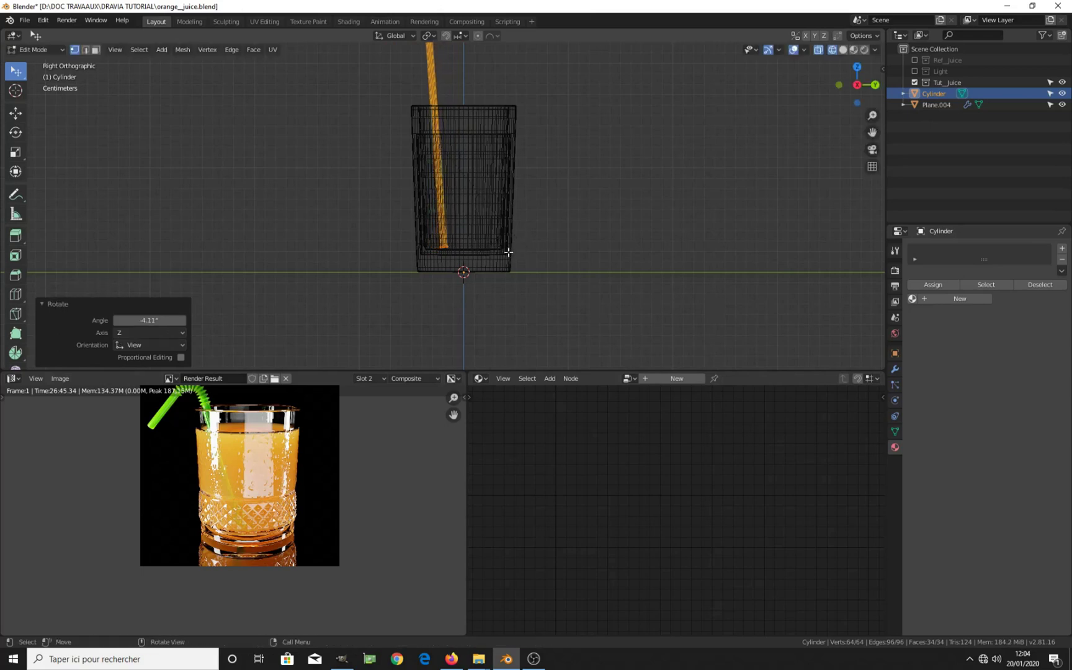
Nudge the straw closer to the glass's inner wall, moving it -0.0032 m and another -0.00507 m along Y
key("g")
left_click(496, 254)
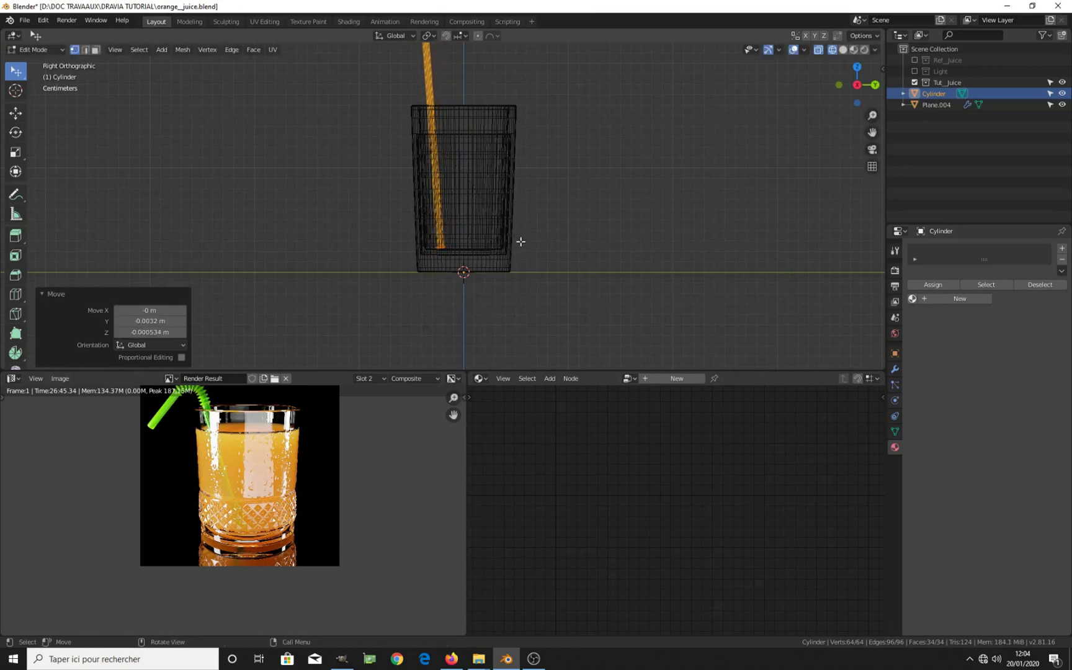
key("KP_1")
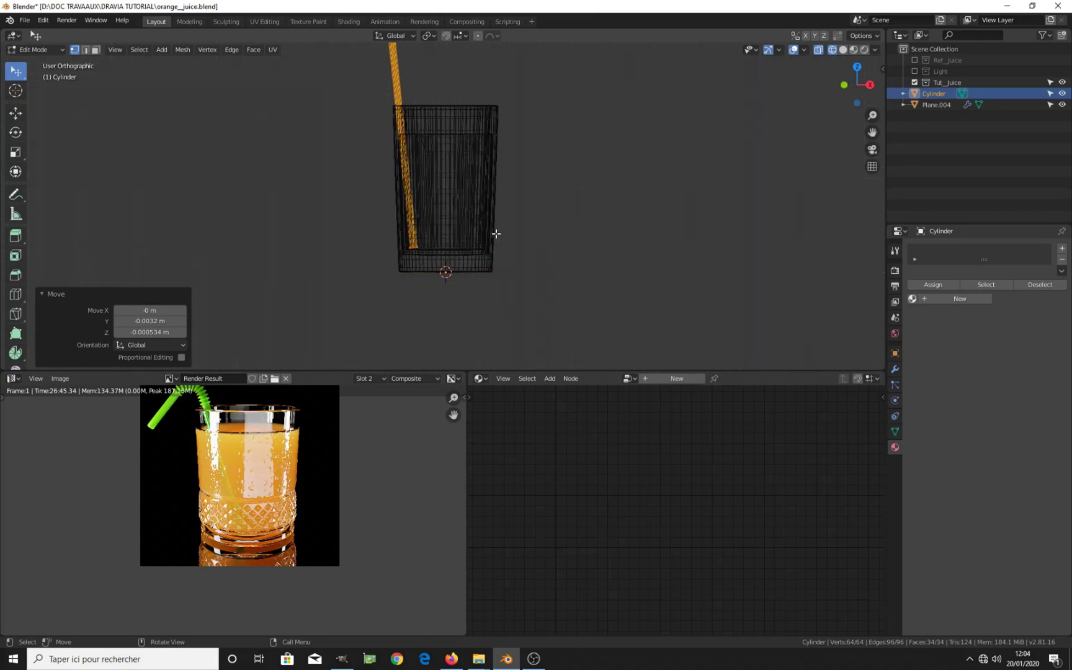
key("KP_3")
key("g")
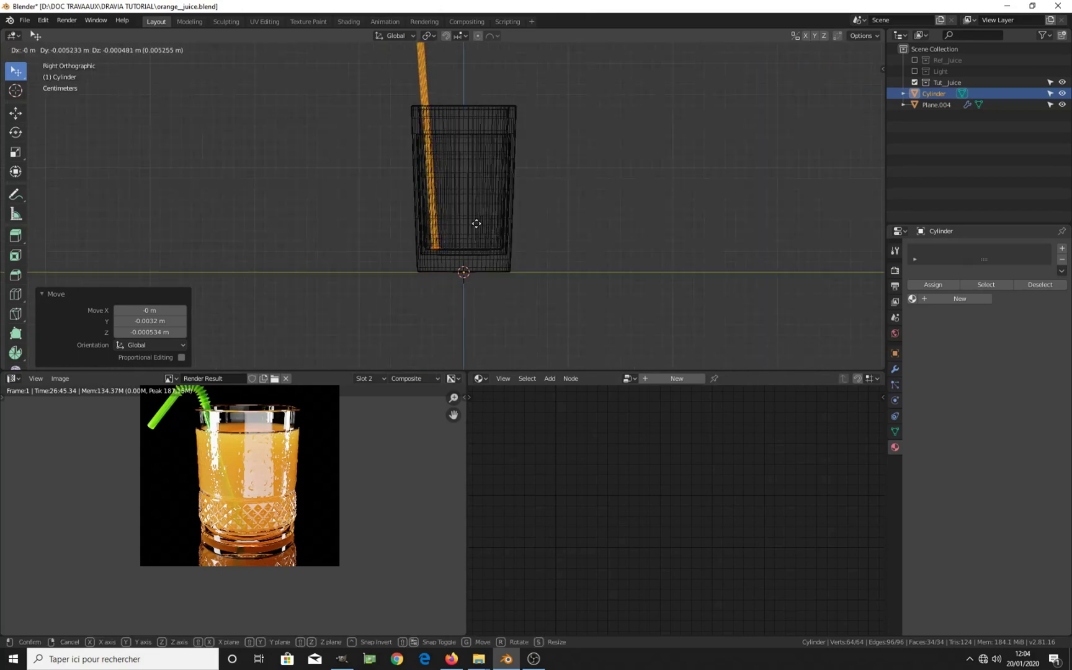
left_click(474, 222)
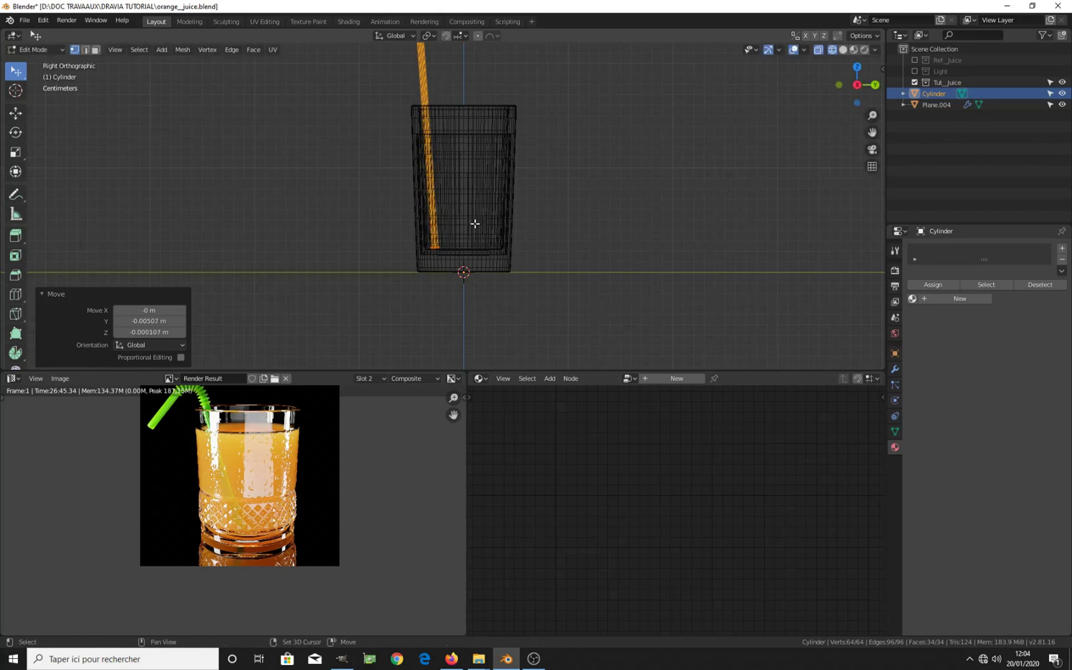
Check the straw in perspective, rotate its mesh 0.313° in Edit Mode, and shift it slightly with the Z axis locked
key("Tab")
mouse_move(465, 240)
middle_mouse_down()
mouse_move(629, 292)
mouse_move(638, 263)
mouse_move(524, 324)
mouse_move(515, 295)
middle_mouse_up()
key("z")
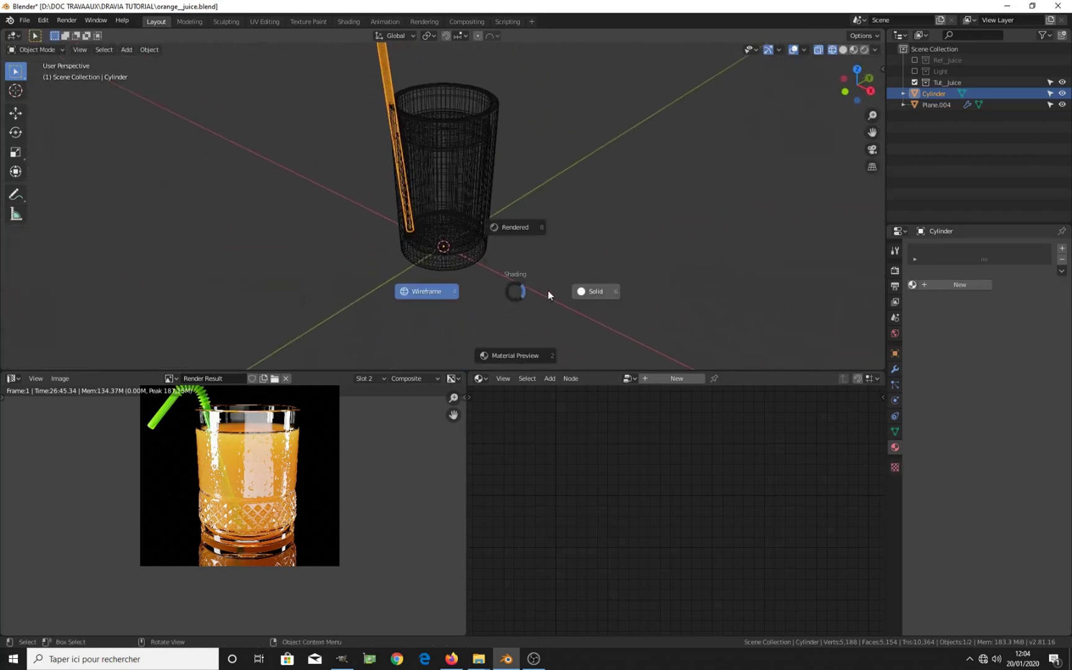
left_click(423, 198)
key("Tab")
middle_click_drag(497, 230, 514, 199)
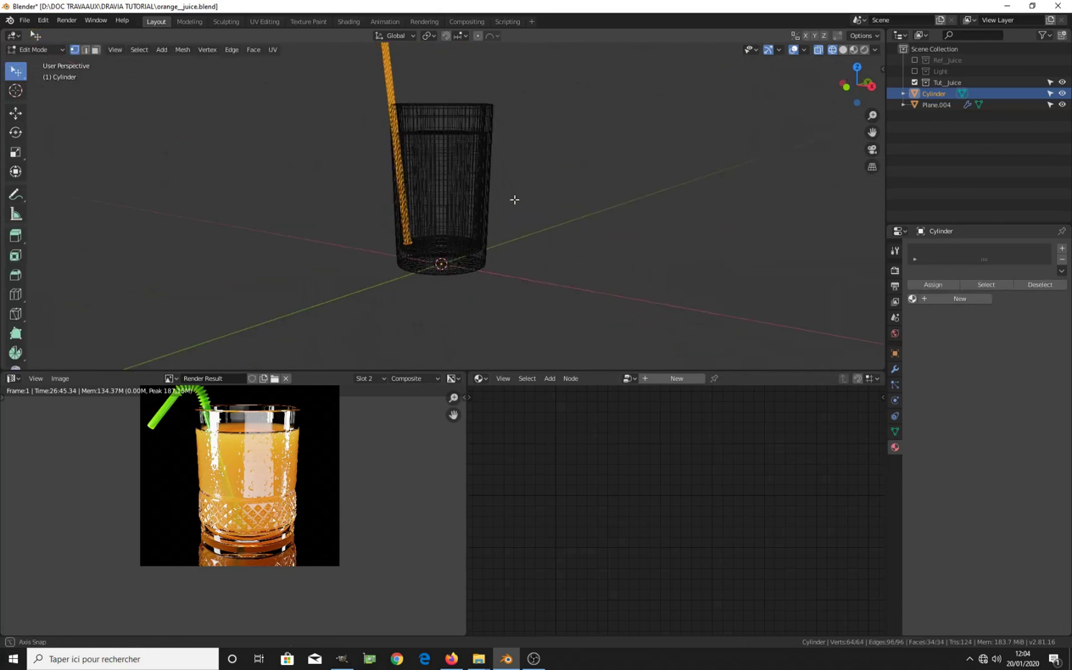
key("r")
left_click(529, 214)
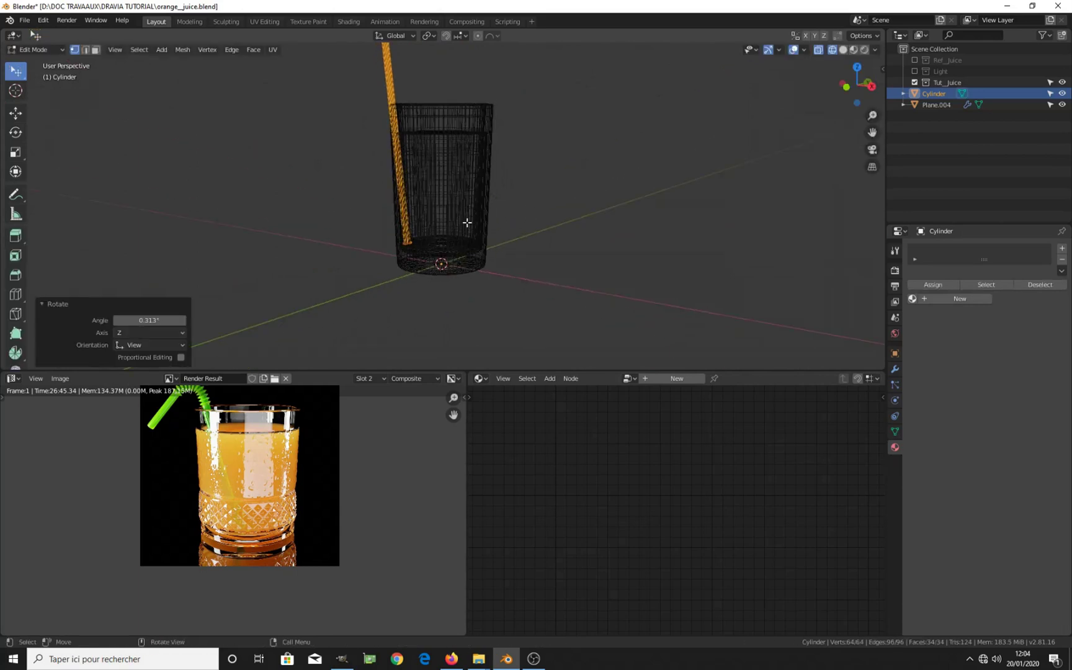
key("g")
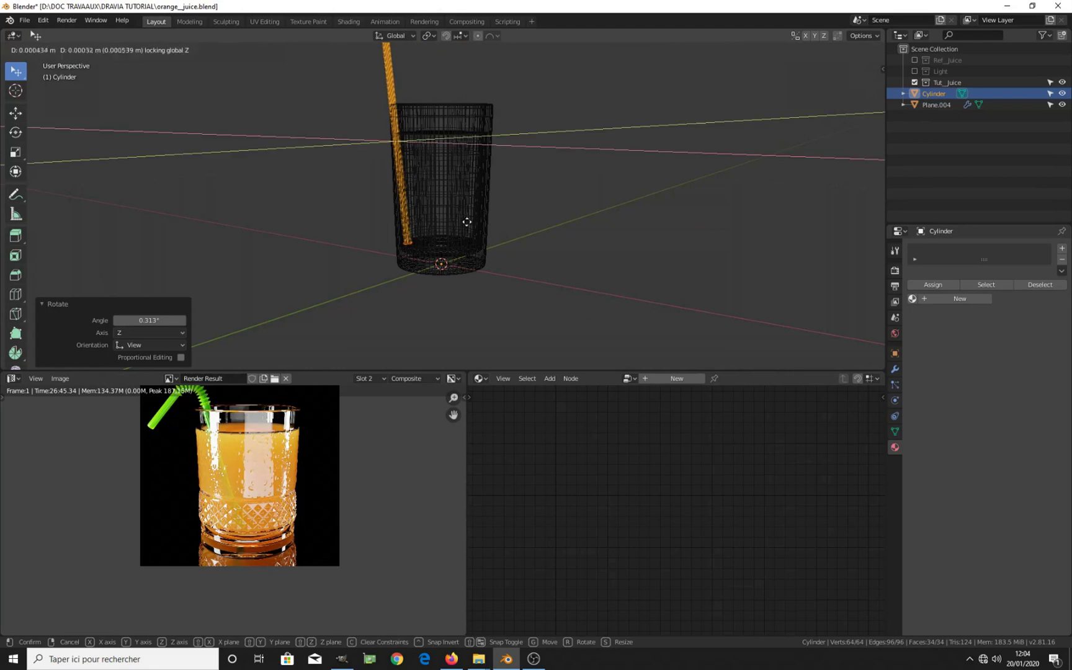
left_click(474, 222)
Return to Object Mode and switch the viewport to solid shading
middle_click_drag(474, 222, 517, 295)
key("Tab")
key("z")
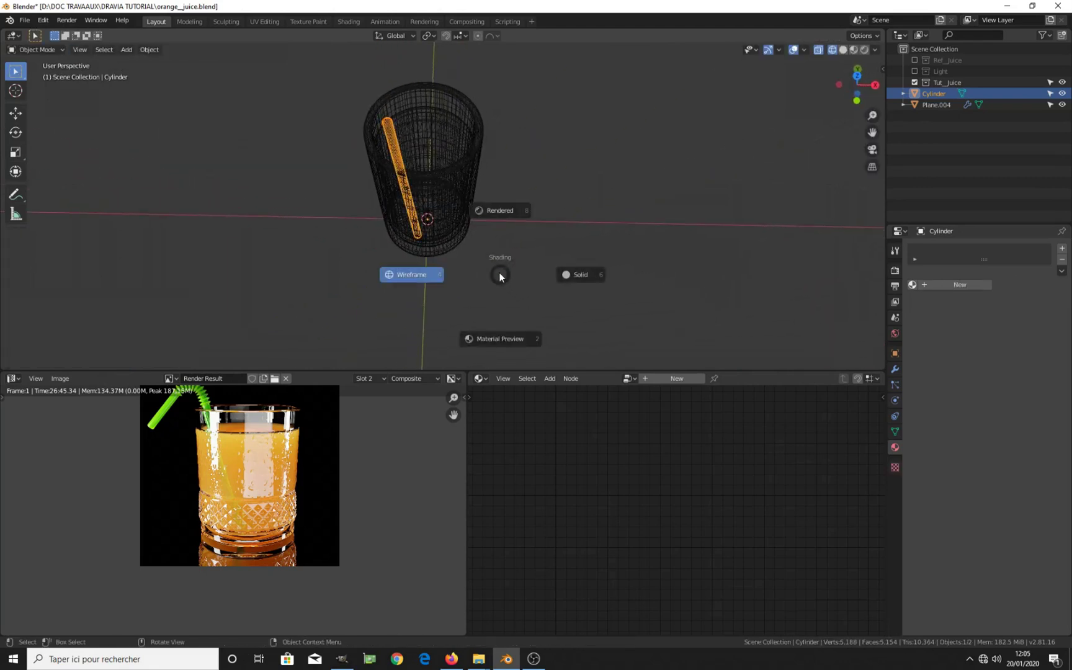
left_click(571, 270)
Move the straw's mesh away from the glass wall in Edit Mode so that it sits inside the rim
mouse_move(571, 271)
middle_mouse_down()
mouse_move(487, 271)
mouse_move(424, 213)
mouse_move(445, 274)
middle_mouse_up()
scroll(445, 273, "up", 2)
key("Tab")
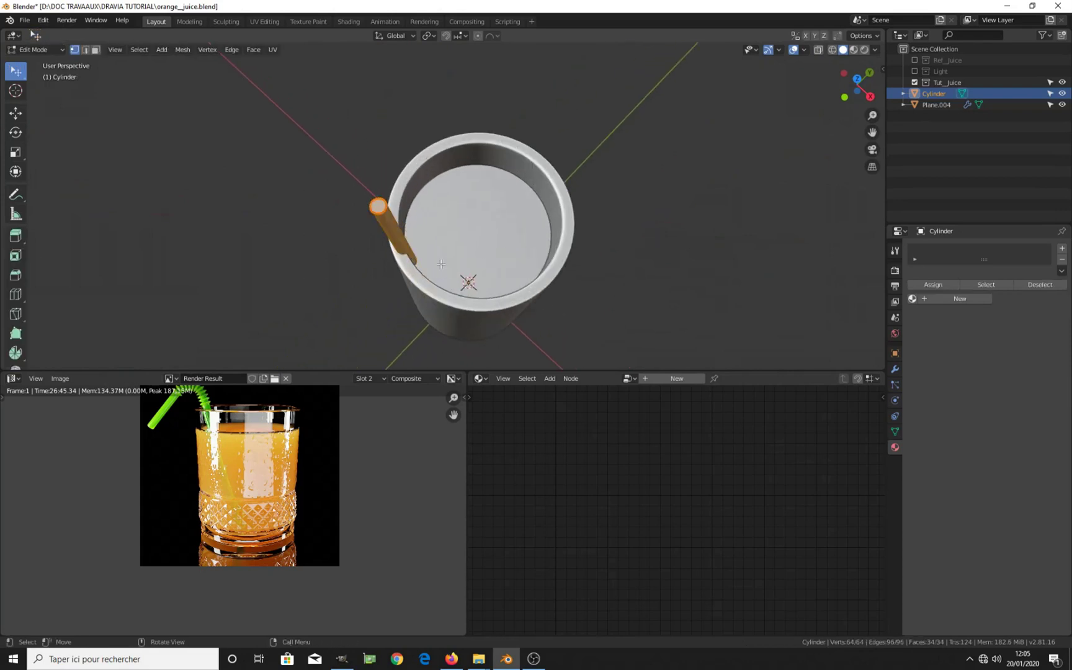
key("g")
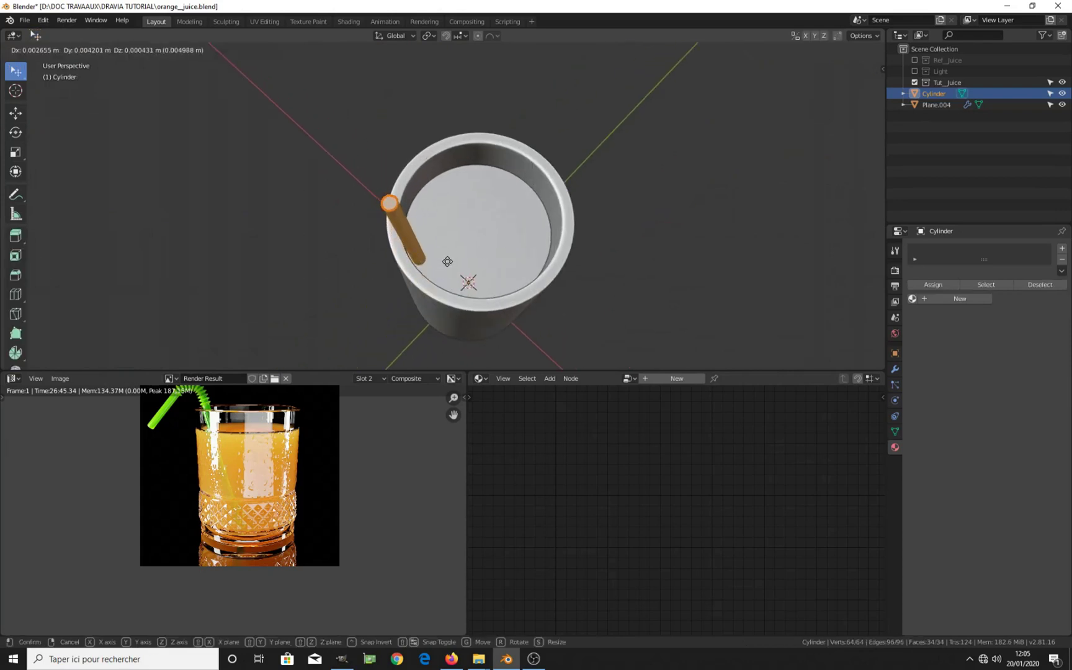
left_click(456, 306)
Return to Object Mode and shade the straw smooth
key("Tab")
middle_click_drag(456, 305, 433, 249)
right_click(377, 84)
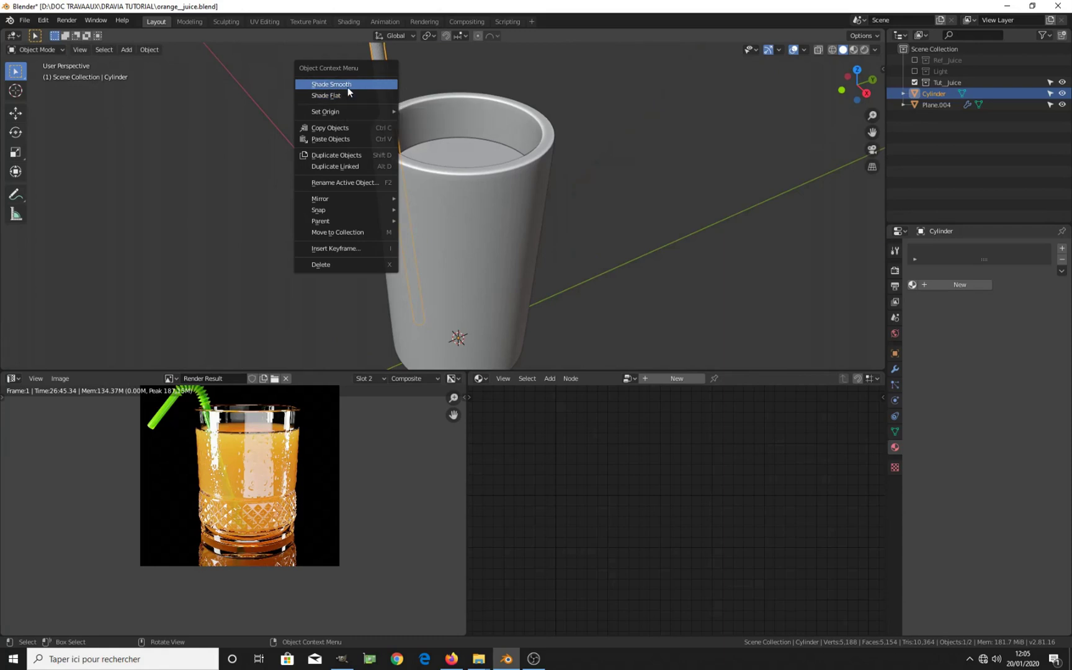
left_click(348, 85)
Isolate the straw in local view and select its two end cap faces in face select mode
scroll(374, 118, "down", 3)
scroll(441, 168, "down", 2)
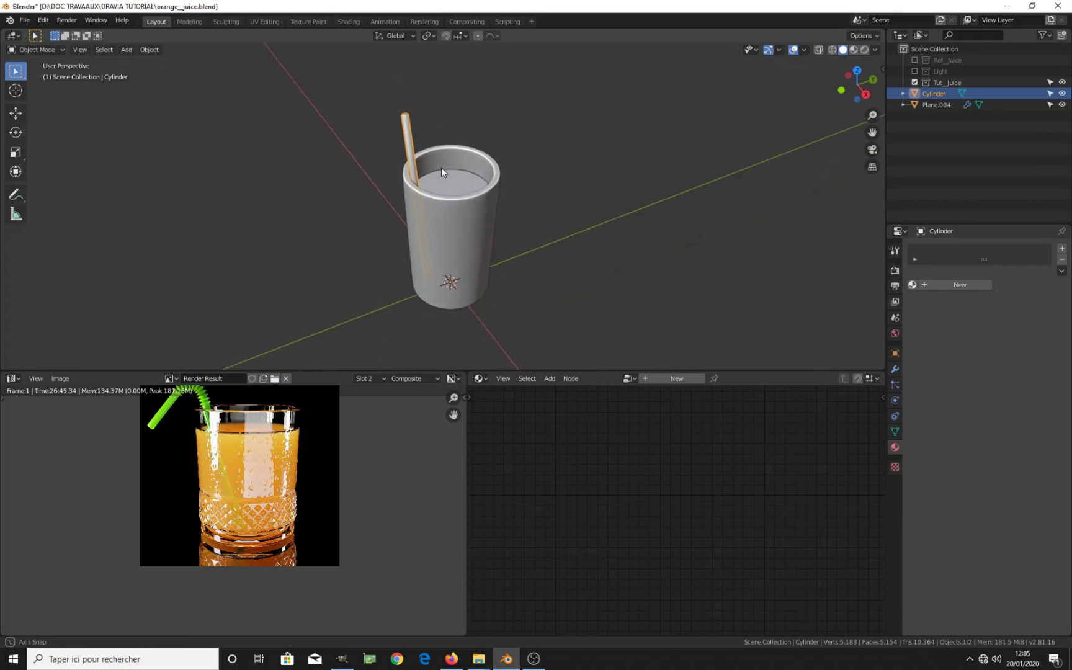
scroll(403, 139, "up", 5)
key("Tab")
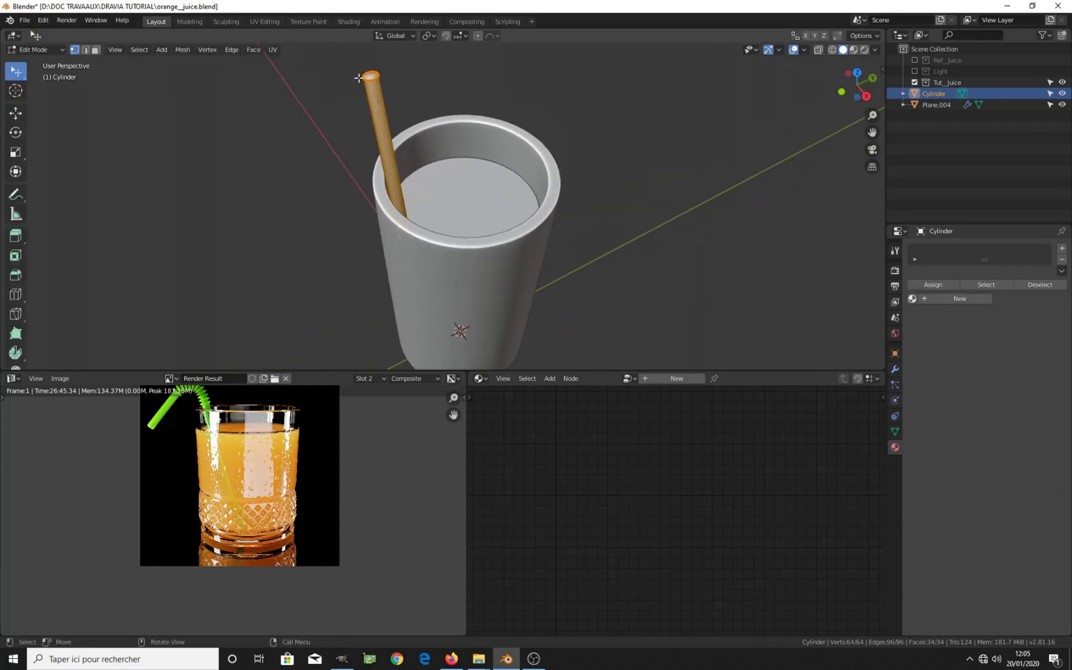
scroll(364, 76, "up", 1)
key("3")
middle_click_drag(361, 85, 406, 142)
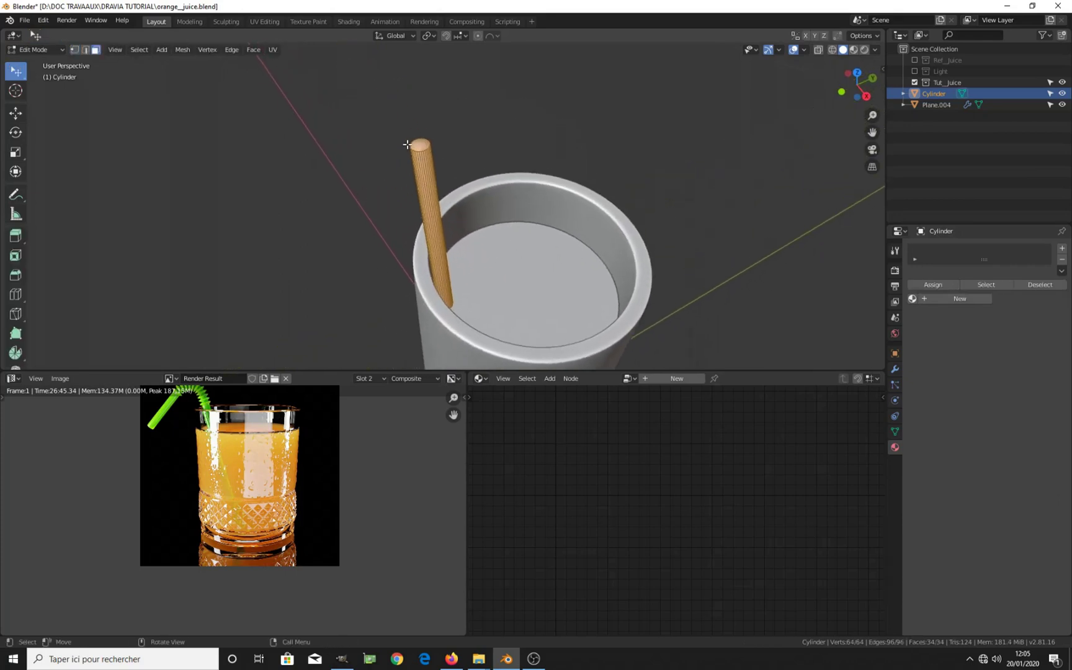
left_click(419, 144)
key("KP_Divide")
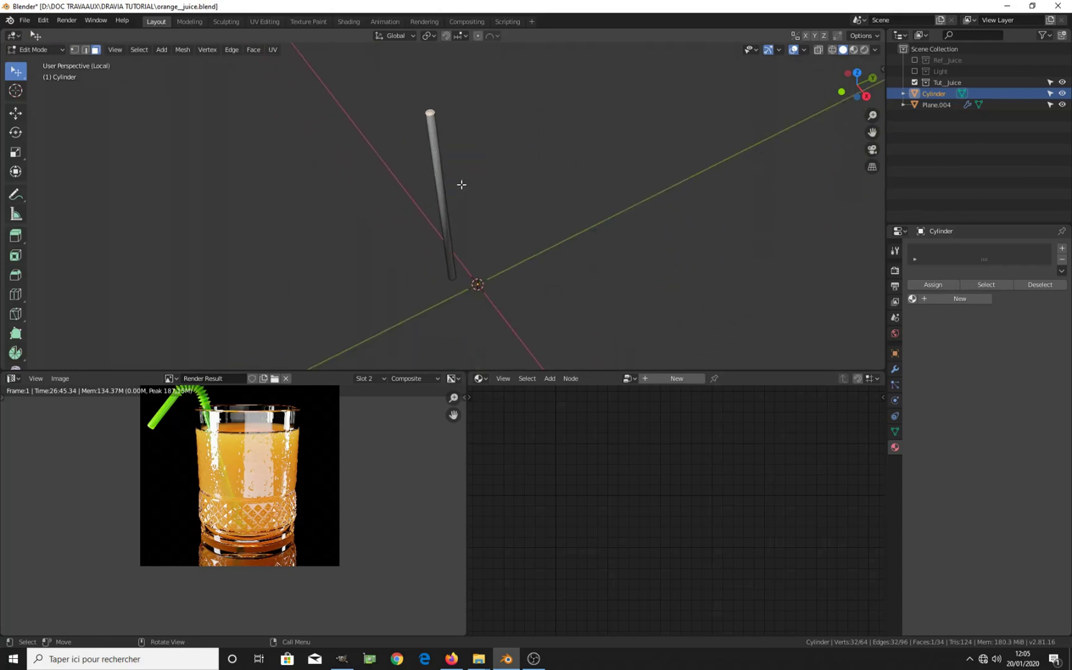
middle_click_drag(461, 184, 490, 259)
left_click(467, 240, "shift")
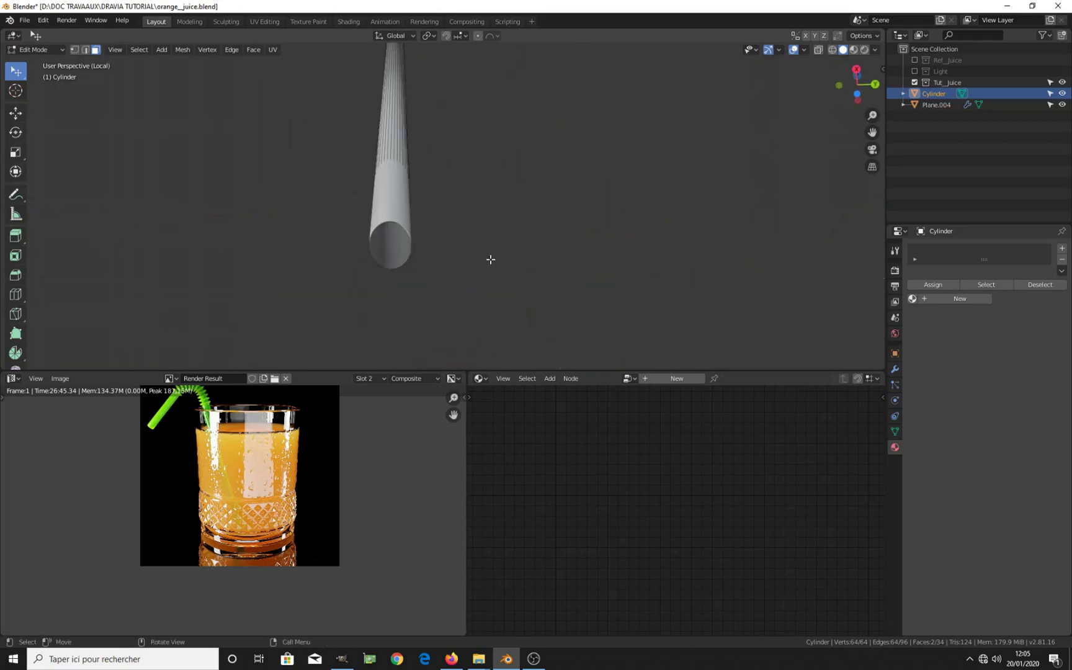
Bevel the edges of both straw end caps with 3 segments and a width of about 0.0003 m
key("ctrl+b")
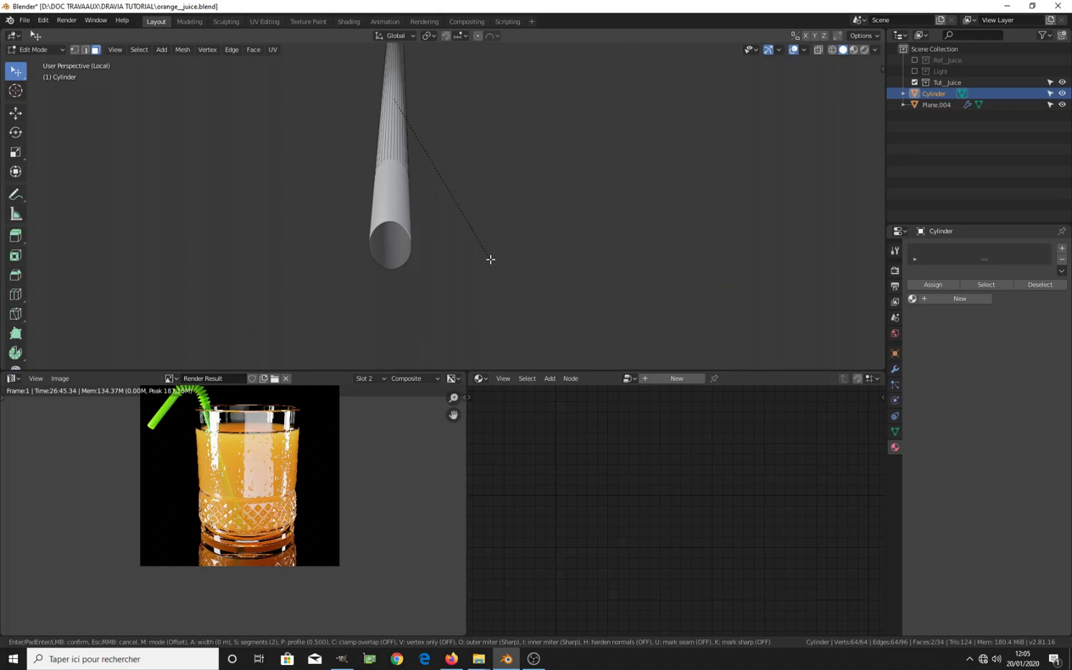
key("Escape")
scroll(490, 260, "down", 3)
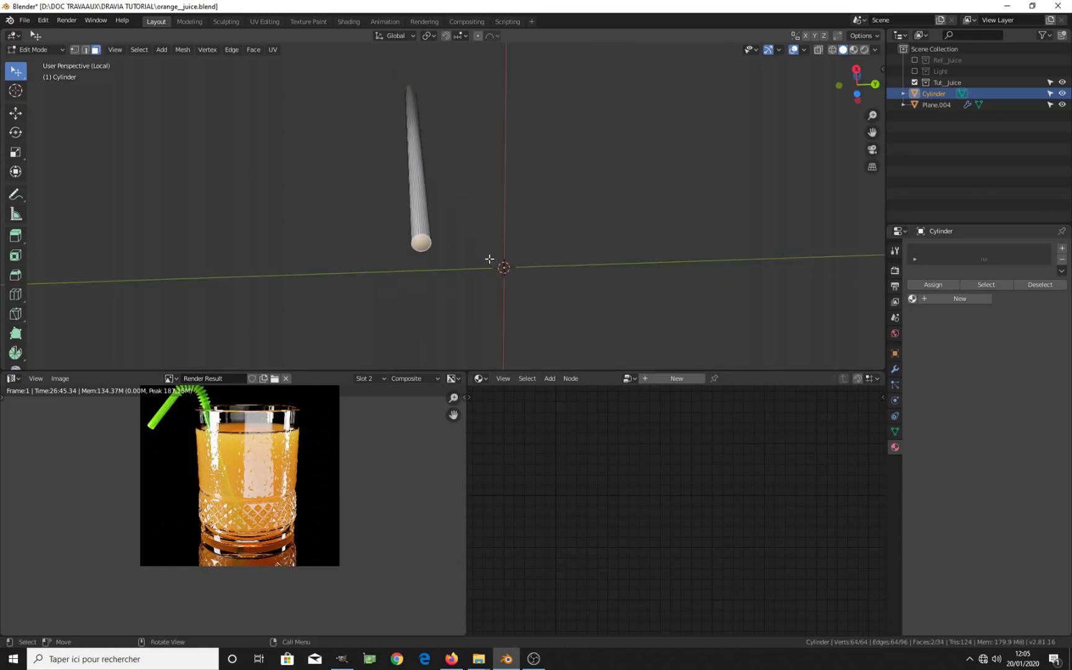
scroll(490, 259, "up", 2)
key("ctrl+b")
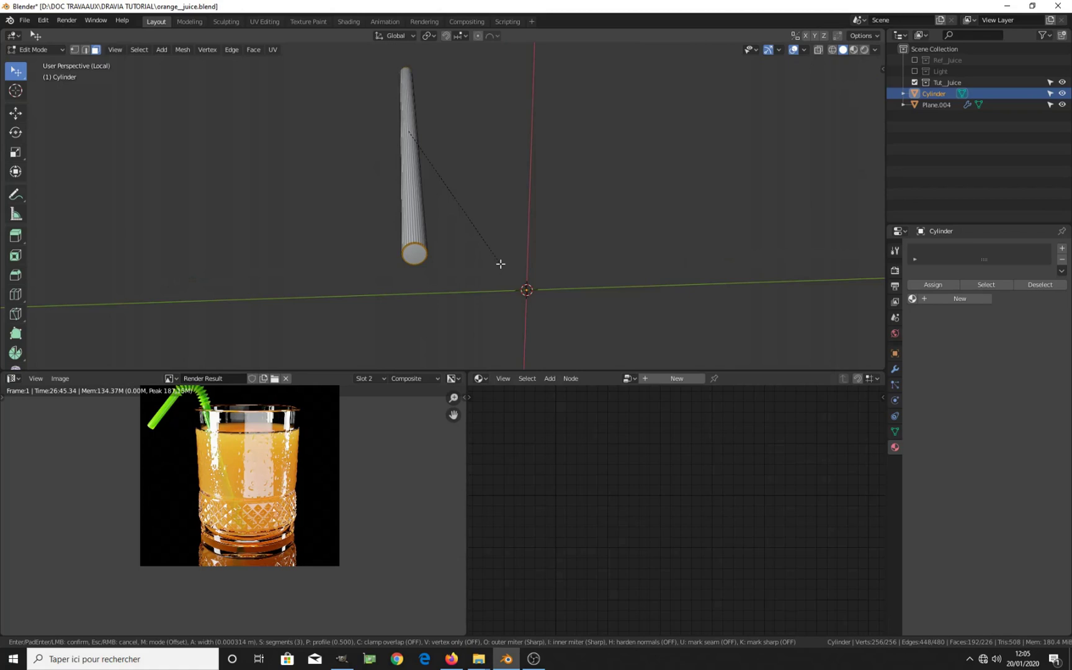
left_click(500, 263)
Add a level 2 subdivision surface to the straw in Object Mode, check its settings, and leave local view
key("Tab")
middle_click_drag(472, 244, 447, 299)
key("ctrl+2")
scroll(466, 257, "down", 2)
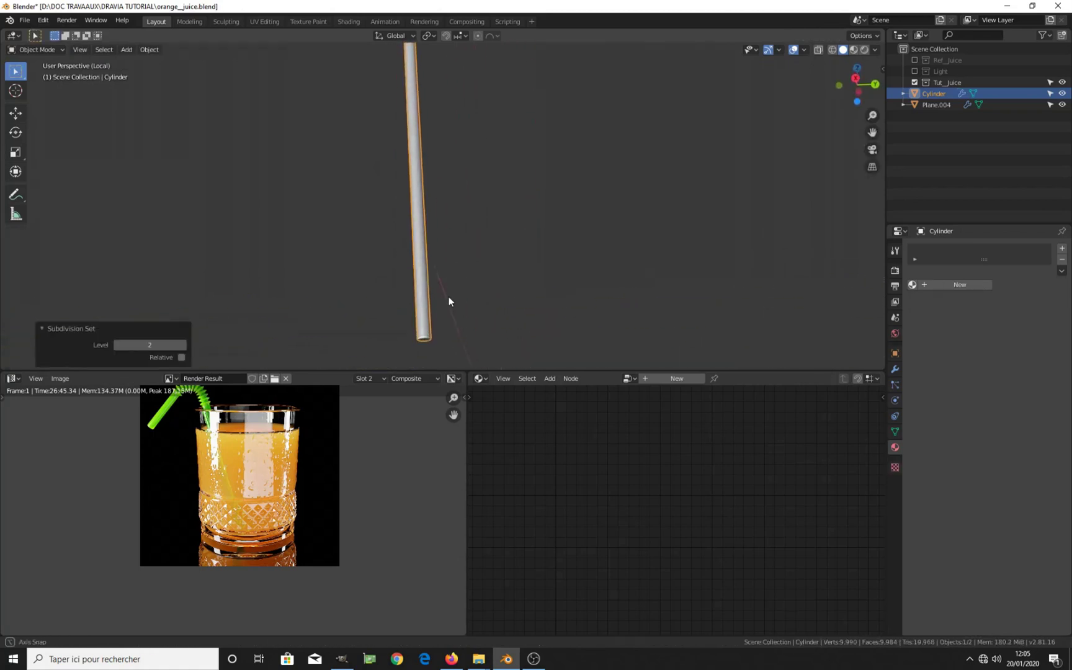
left_click(894, 369)
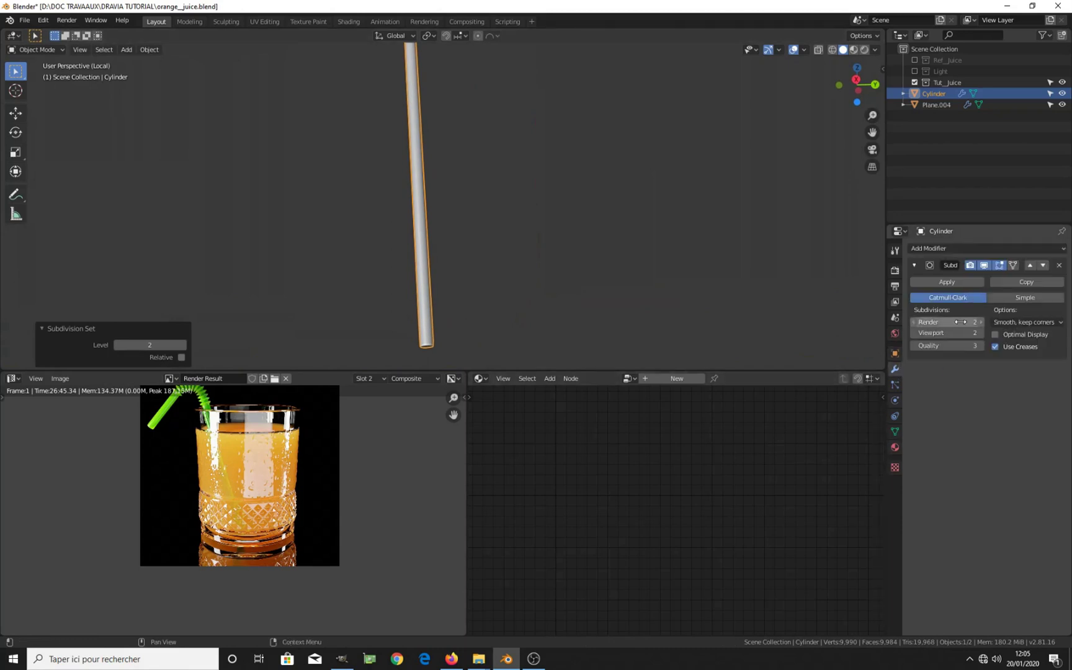
middle_click_drag(477, 208, 459, 289)
key("KP_Divide")
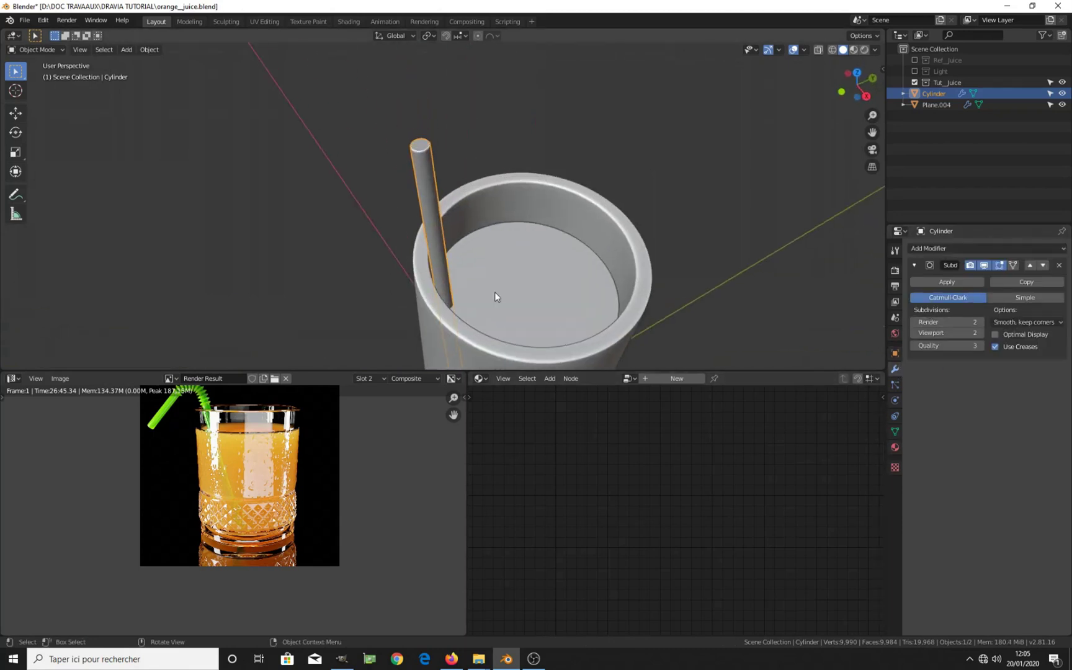
Create a new material for the straw using the Disney preset and set its base color to bright green
left_click(895, 447)
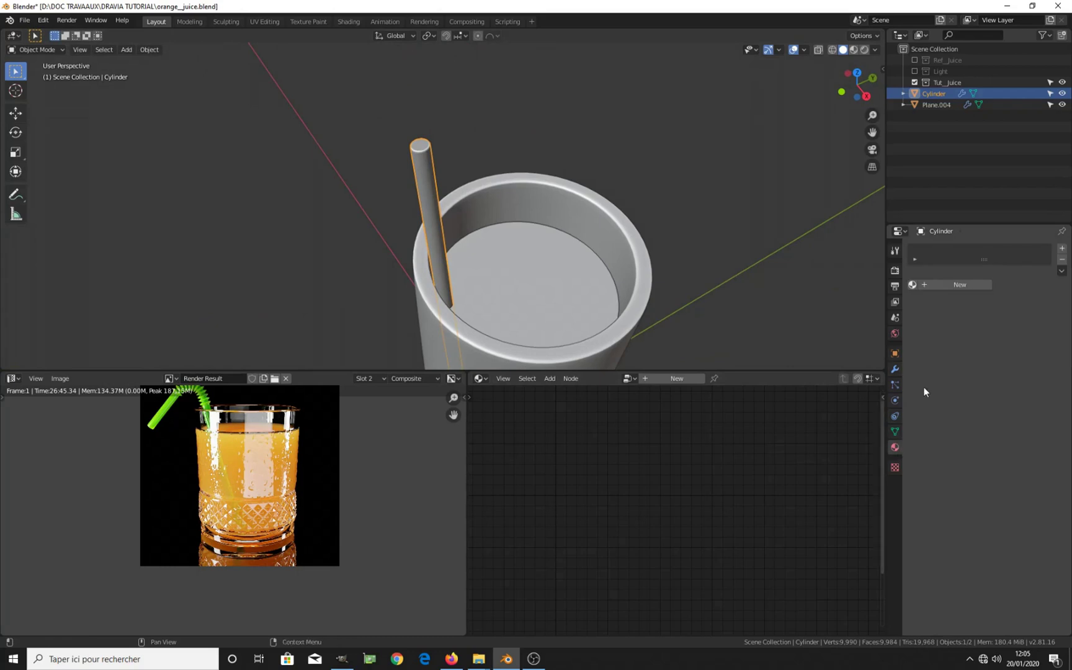
left_click(947, 287)
middle_click_drag(716, 463, 681, 476)
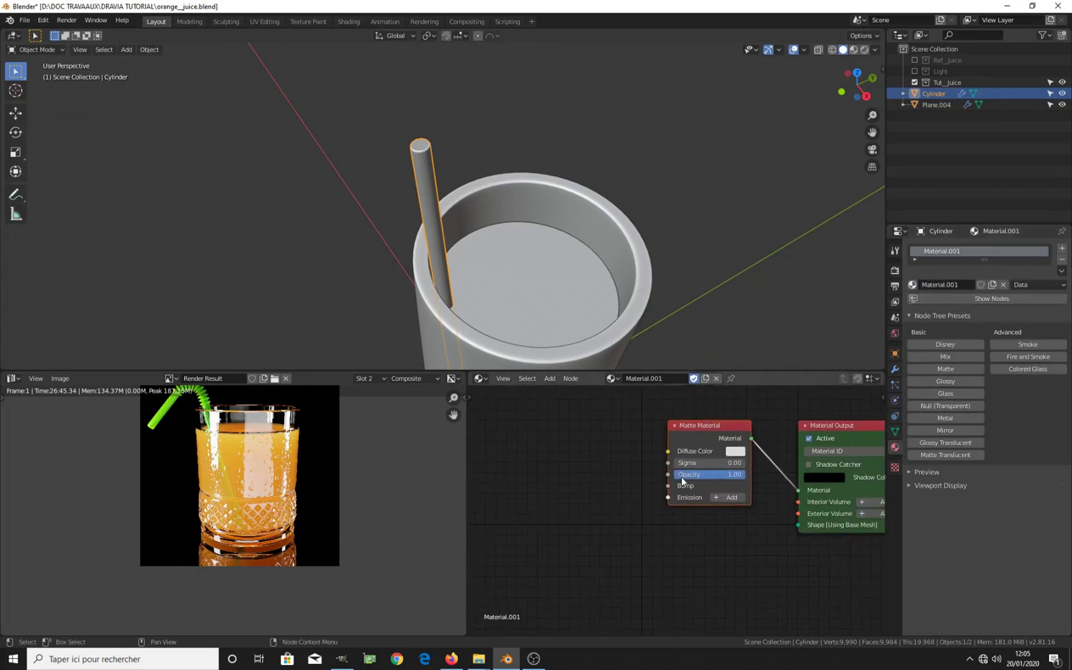
left_click(945, 344)
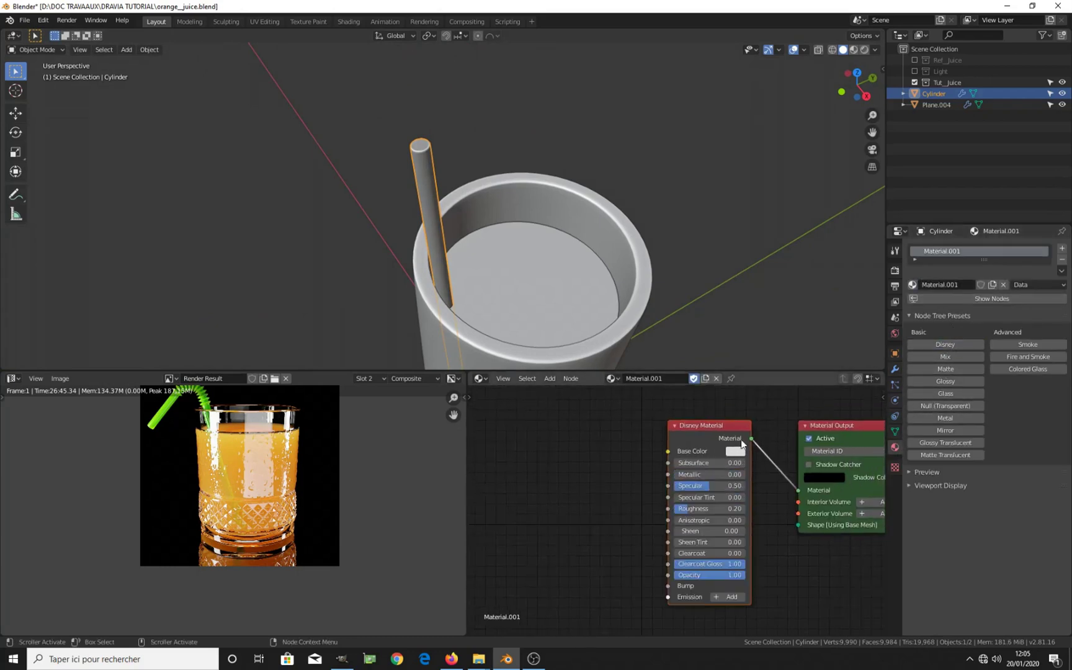
left_click(735, 451)
left_click_drag(768, 351, 739, 339)
Show the scene through the camera in rendered shading and re-enable the Light collection
middle_click_drag(427, 225, 411, 186)
key("KP_0")
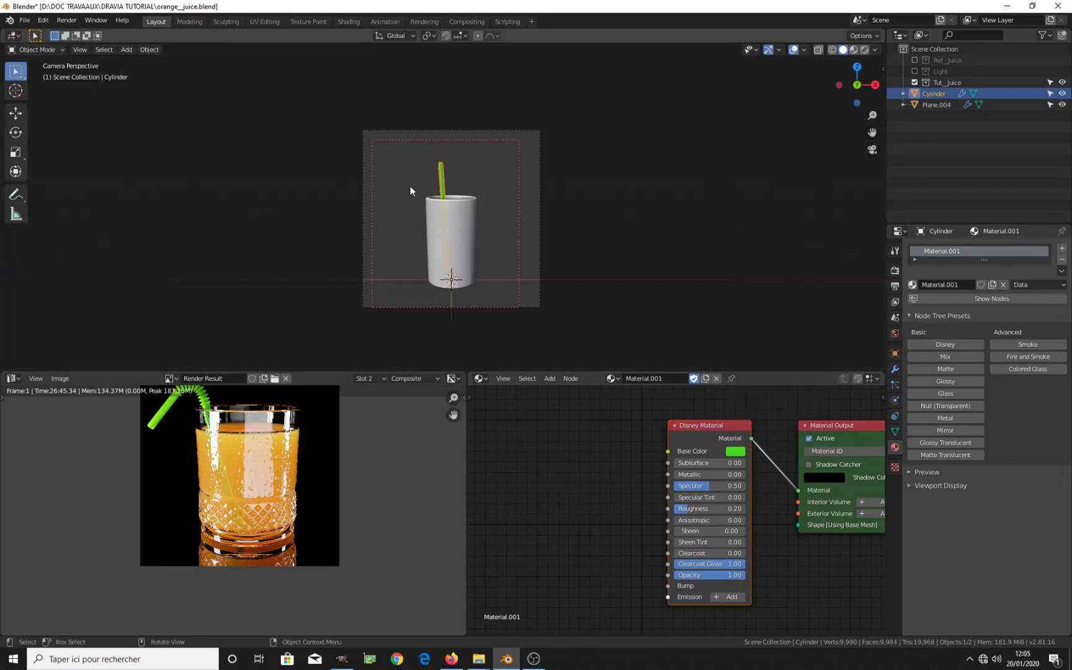
scroll(464, 233, "up", 2)
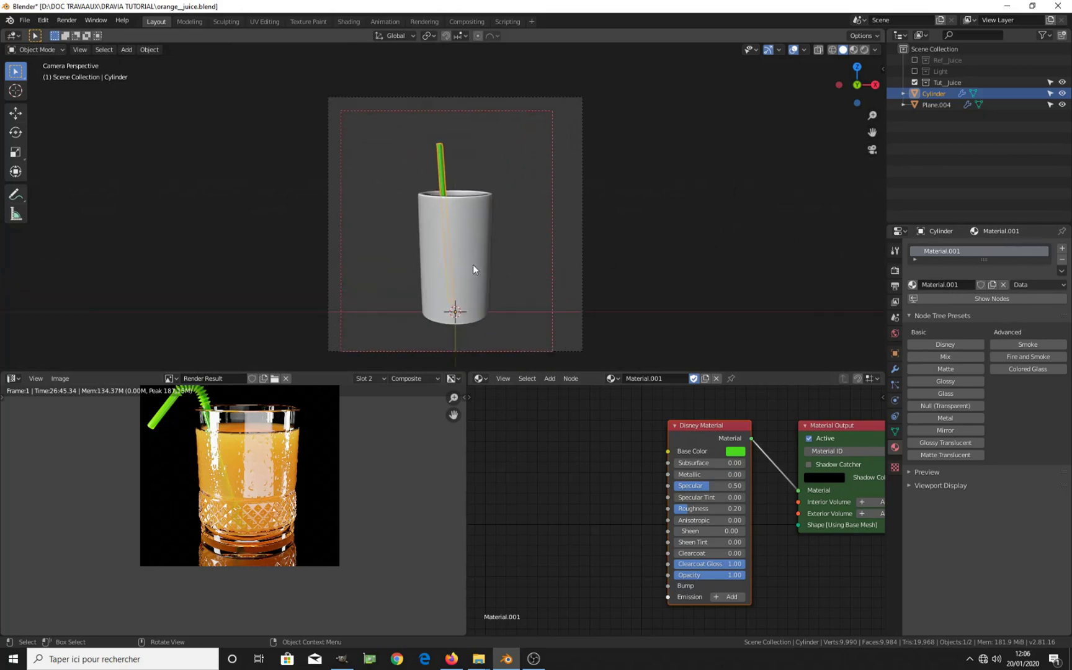
left_click(864, 50)
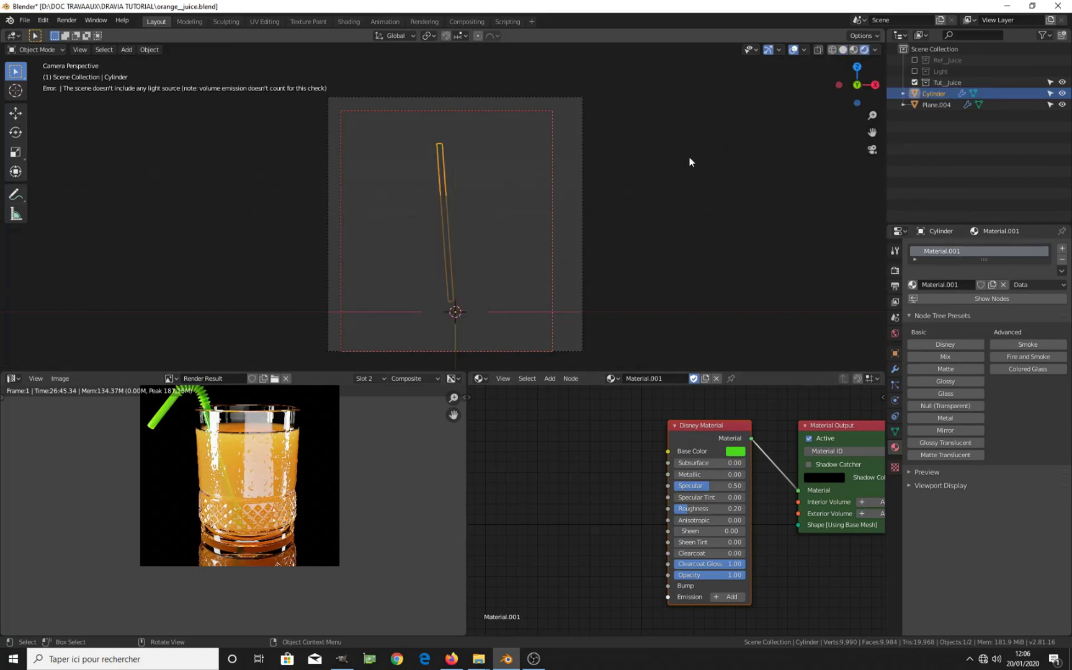
left_click(914, 71)
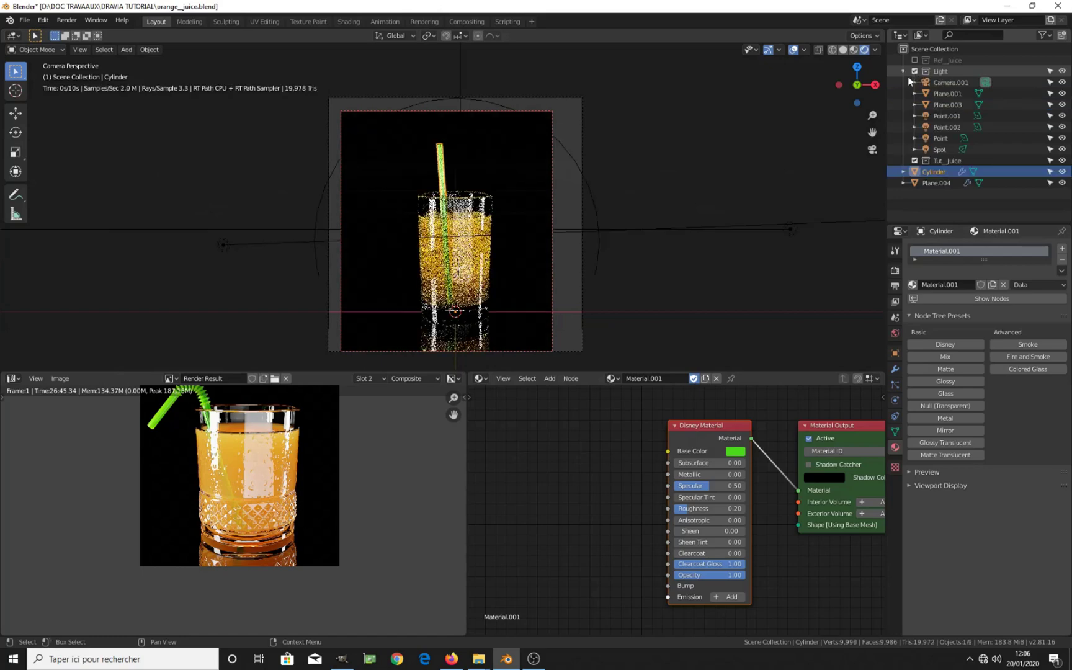
Select the glass, replace the render-result image area with a 3D viewport, and show the glass from the top
left_click(491, 205)
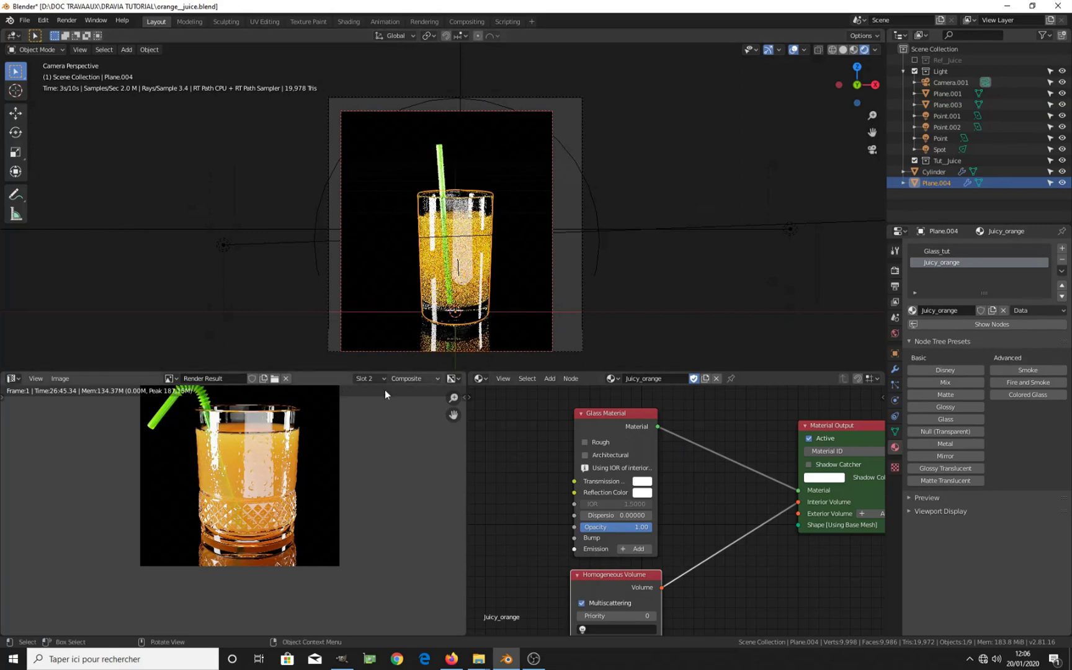
left_click(23, 382)
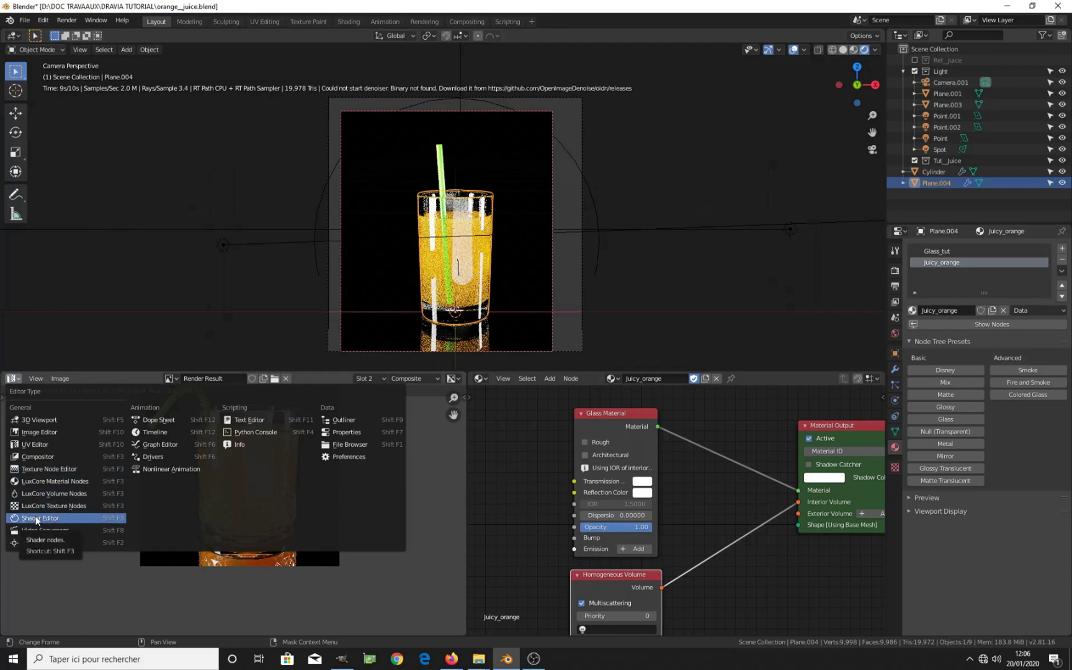
left_click(34, 420)
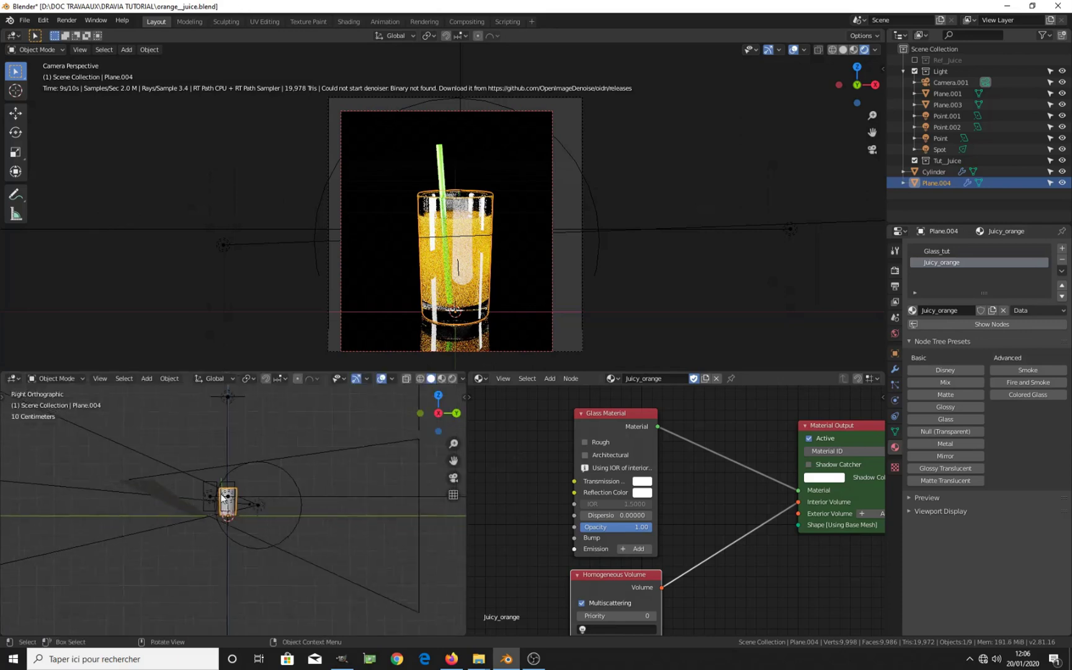
key("KP_7")
scroll(252, 492, "up", 3)
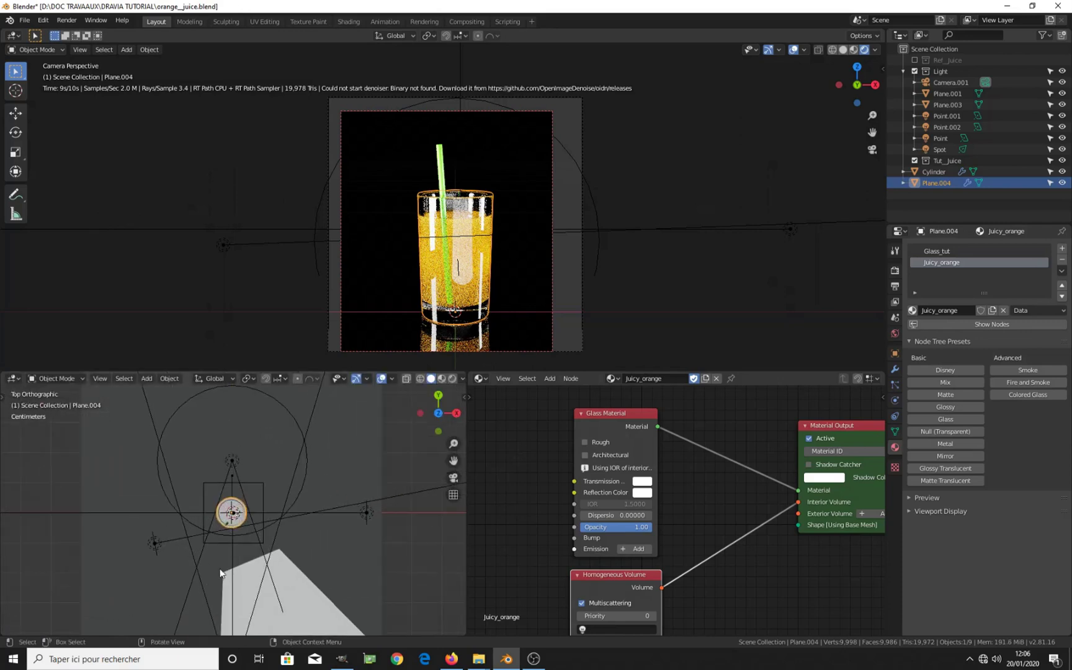
middle_click_drag(268, 551, 304, 510, "shift")
scroll(304, 510, "up", 8)
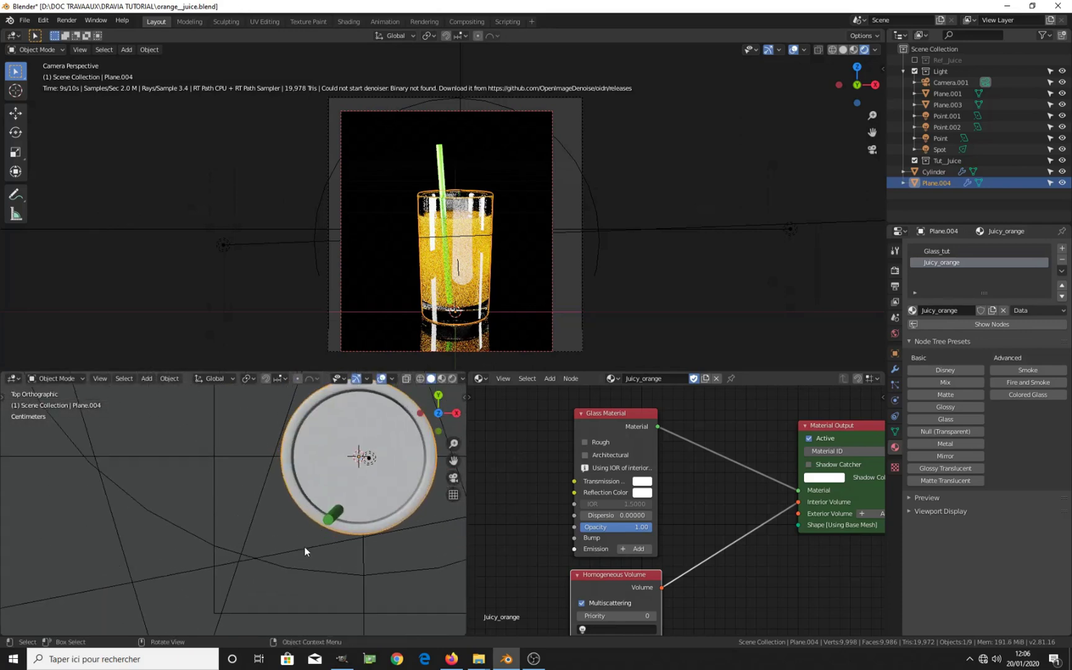
Move the green straw about -0.014 m in X and 0.021 m in Y so it rests near the glass's inner wall
left_click(328, 517)
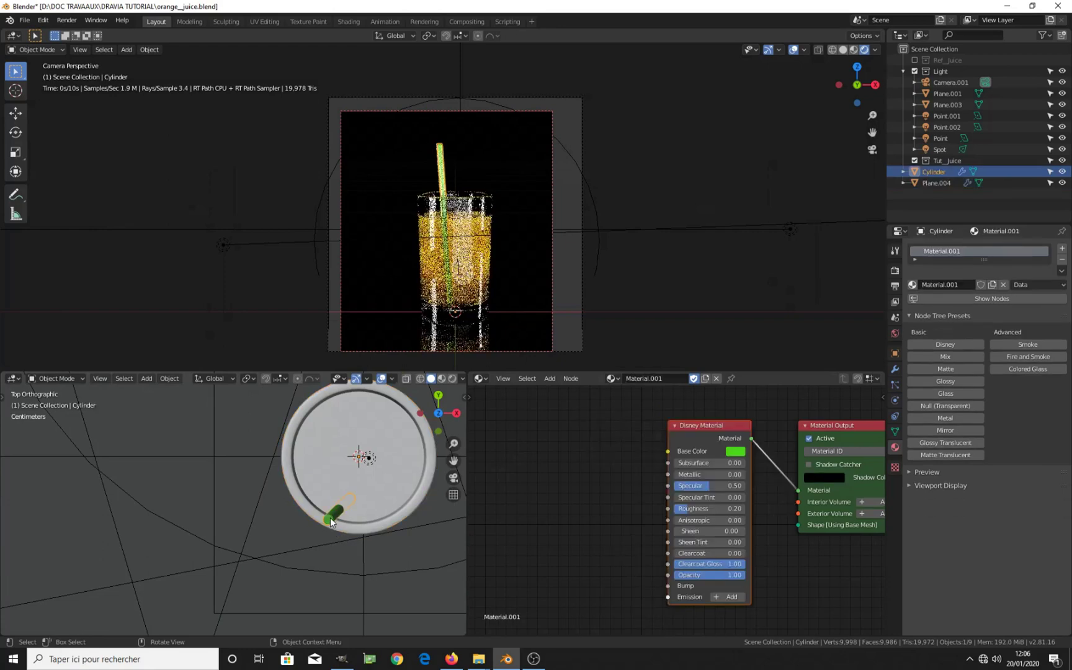
key("g")
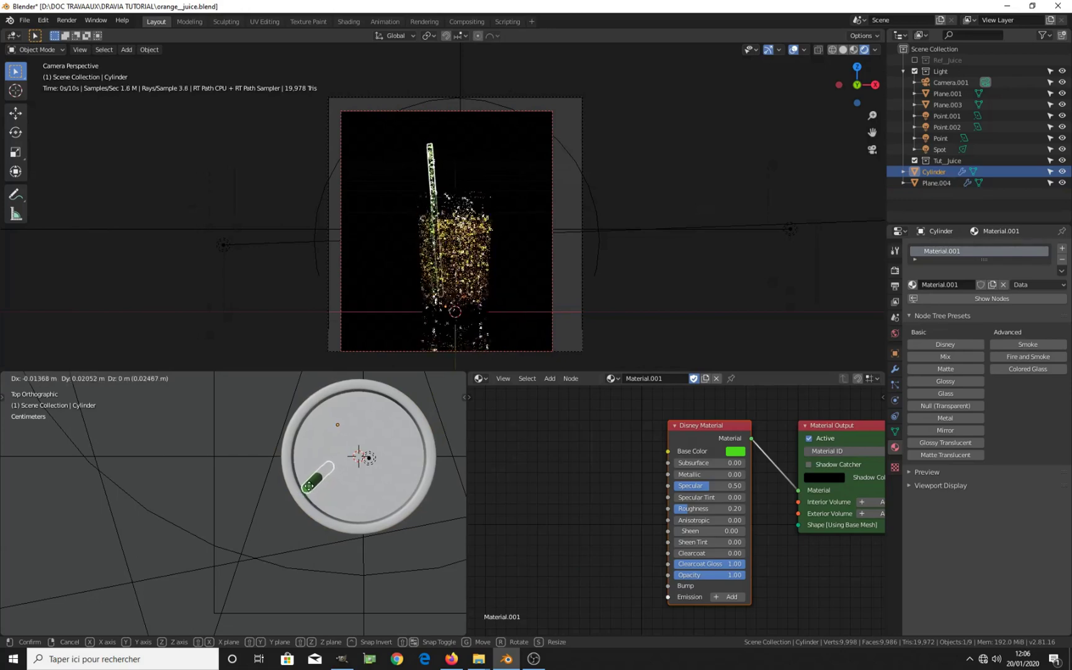
left_click(335, 497)
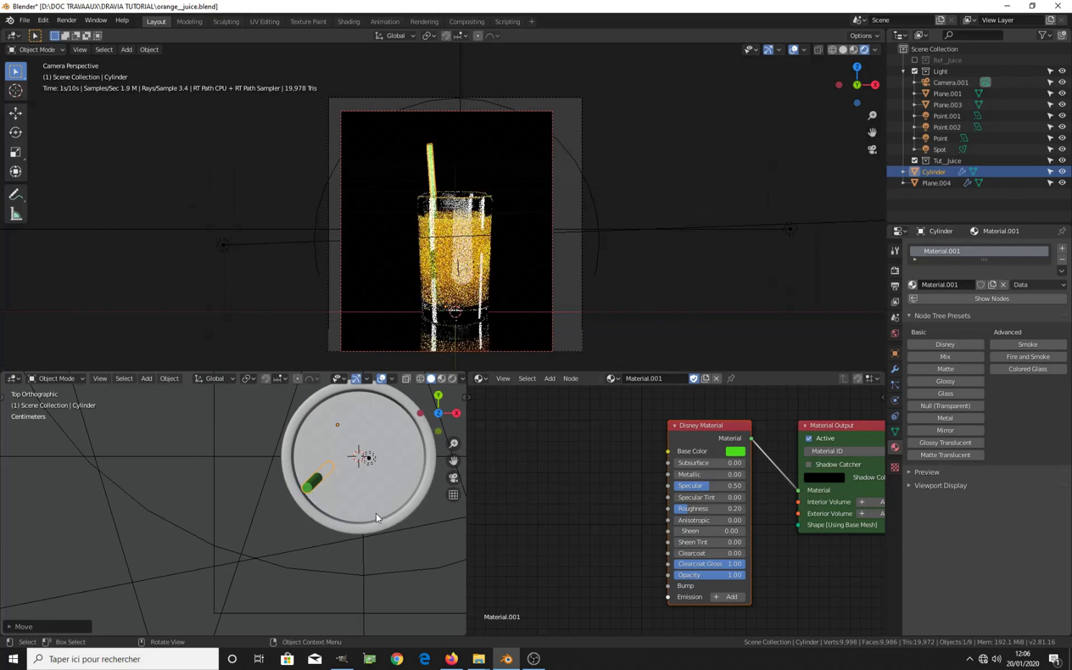
middle_click_drag(376, 514, 366, 423)
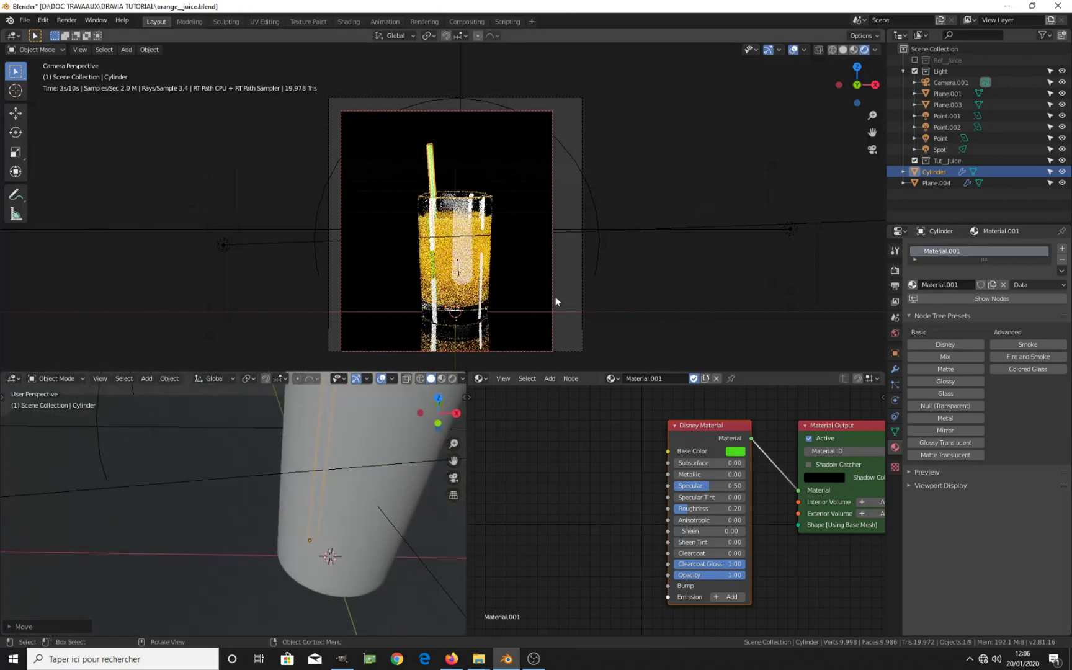
Select the ground plane, set the camera view to solid shading, and bring up the last render result
left_click(586, 320)
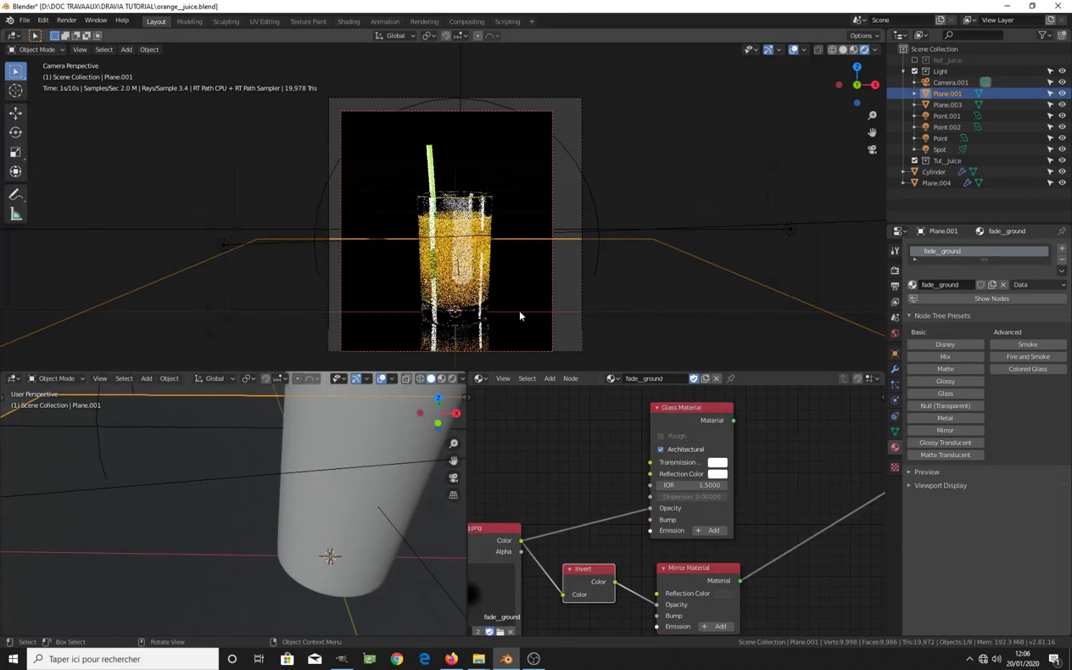
key("z")
left_click(594, 310)
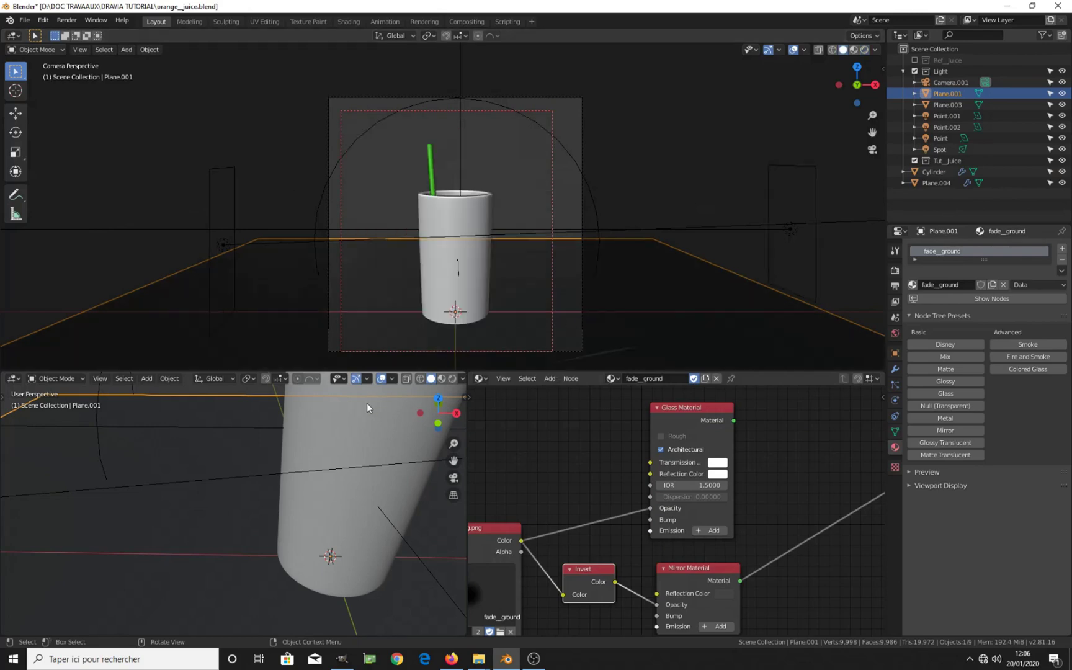
middle_click_drag(367, 403, 387, 390)
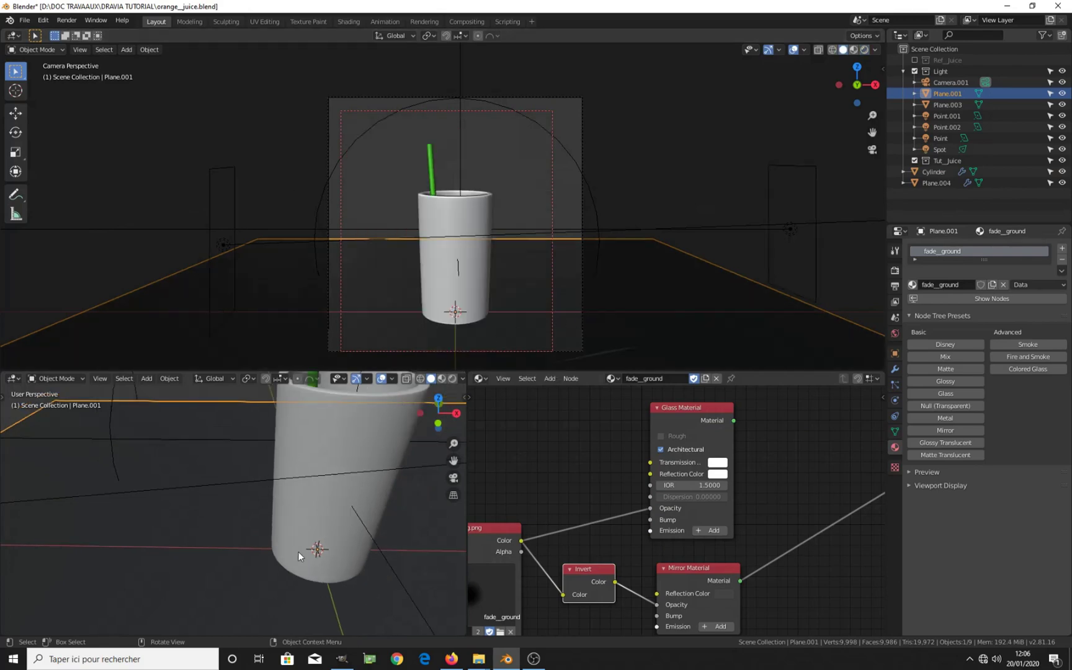
key("F11")
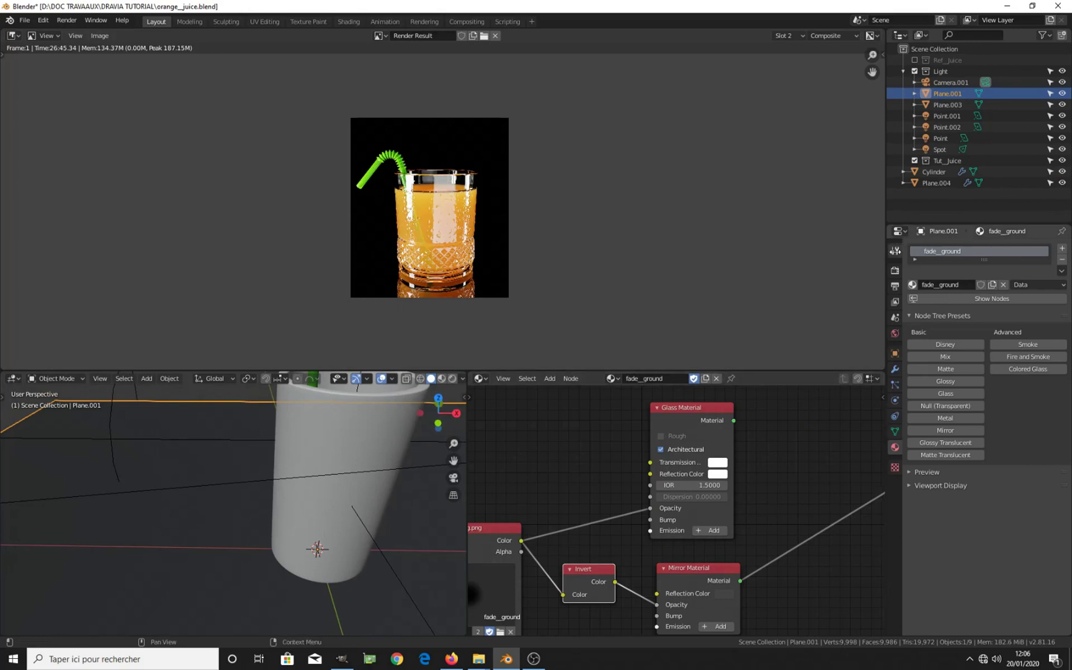
Review the LuxCore render settings, including the light path bounces and the LuxCore cache options
left_click(895, 271)
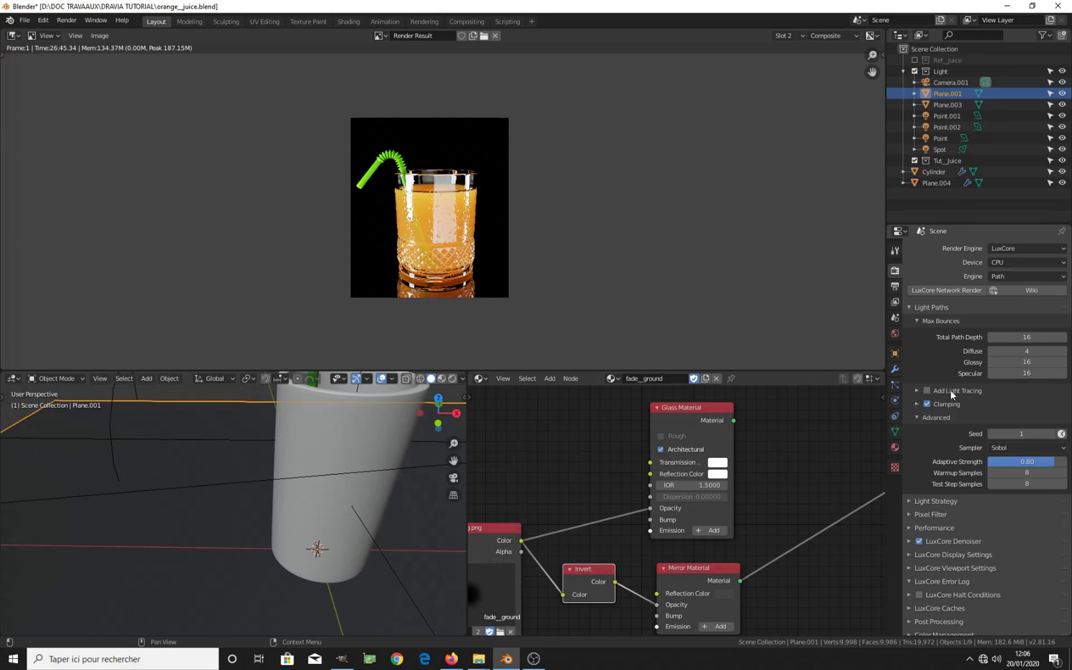
scroll(954, 388, "down", 1)
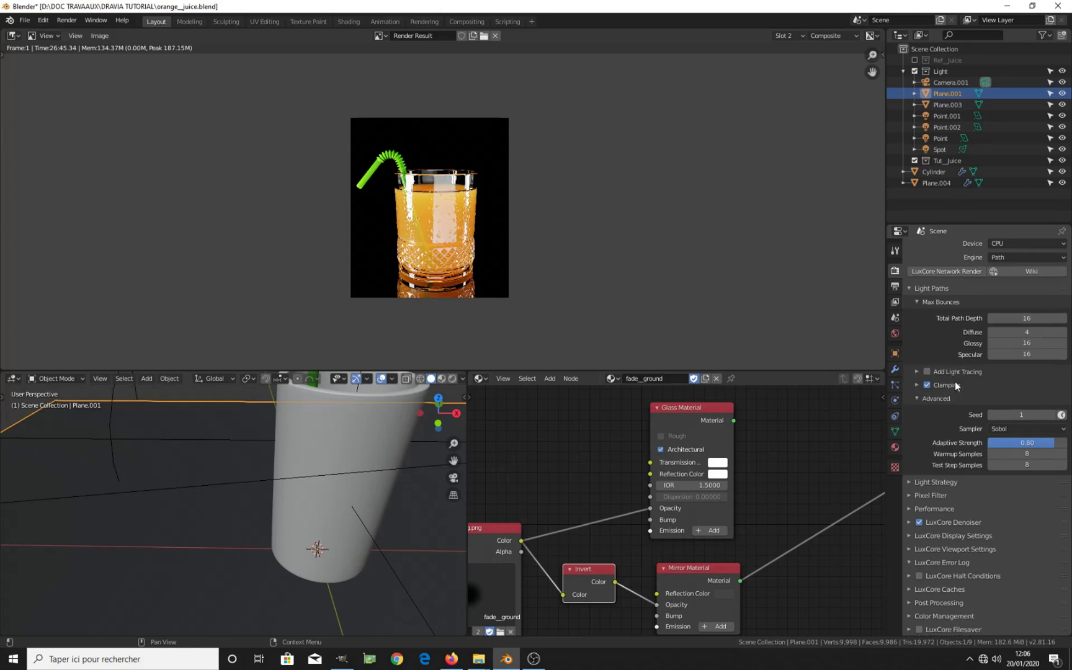
left_click(916, 586)
scroll(937, 578, "down", 2)
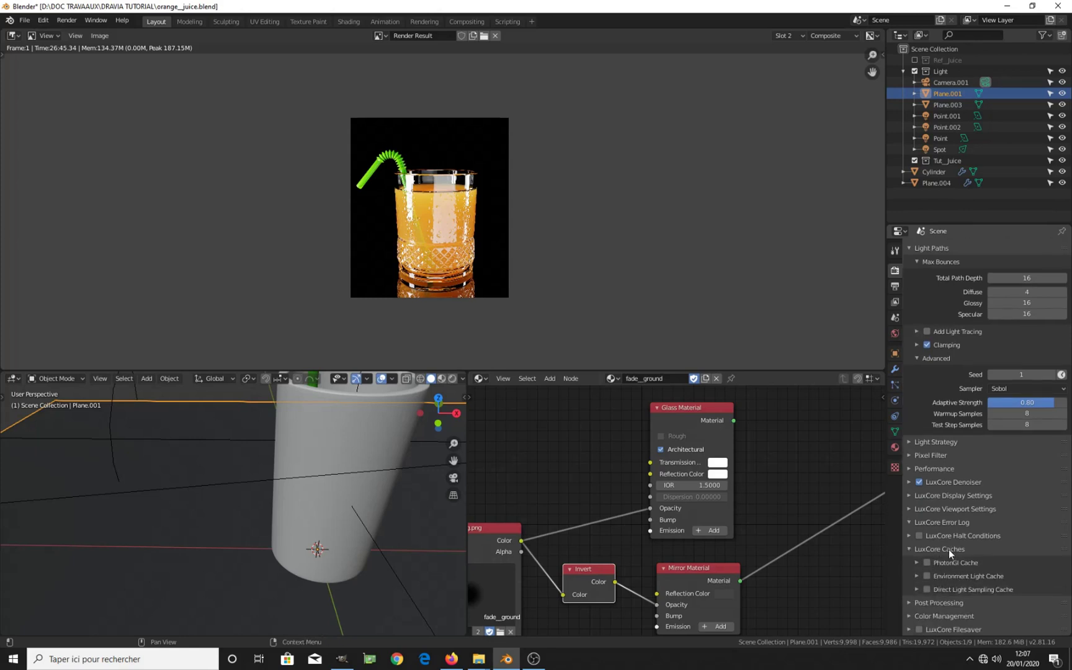
left_click(913, 550)
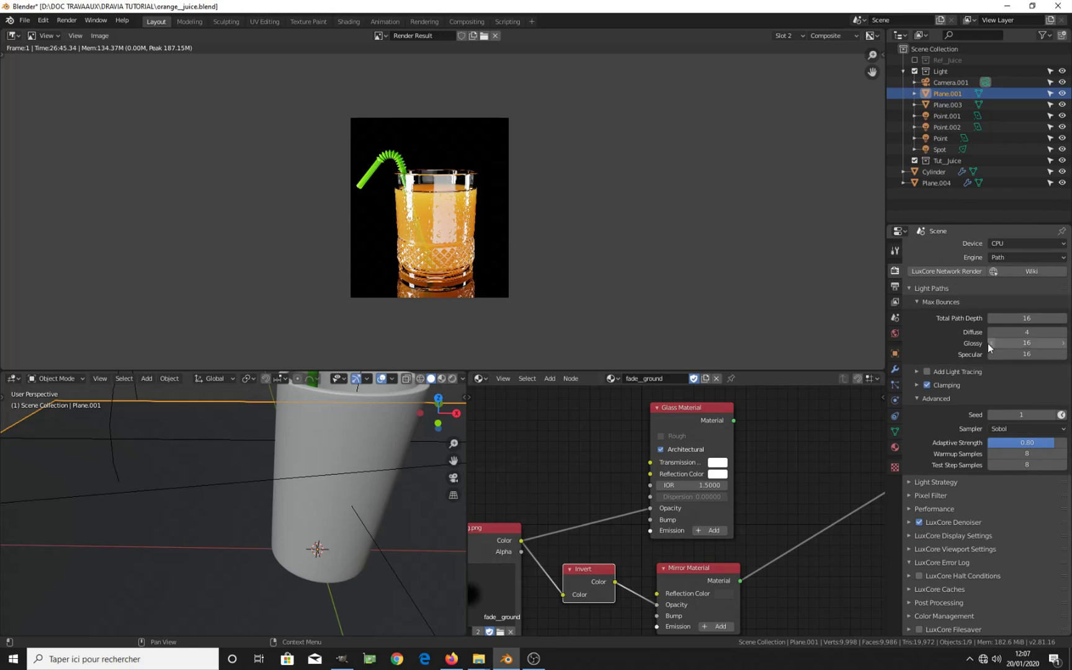
Select the glass in the free 3D viewport and preview it in rendered shading
mouse_move(298, 490)
middle_mouse_down()
mouse_move(301, 500)
mouse_move(284, 477)
middle_mouse_up()
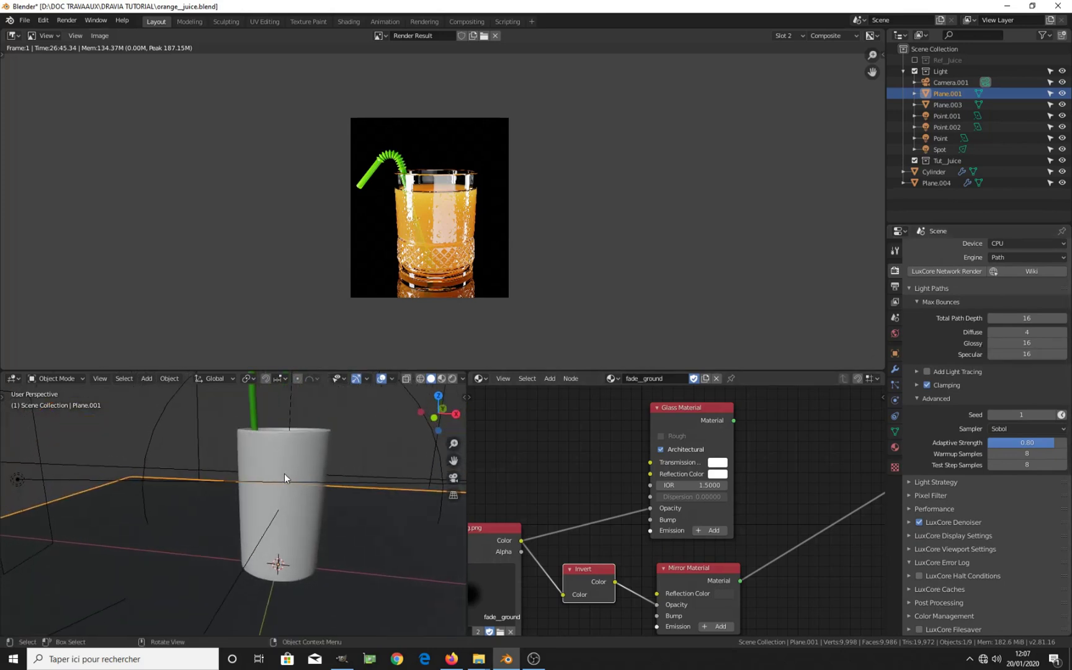
left_click(310, 446)
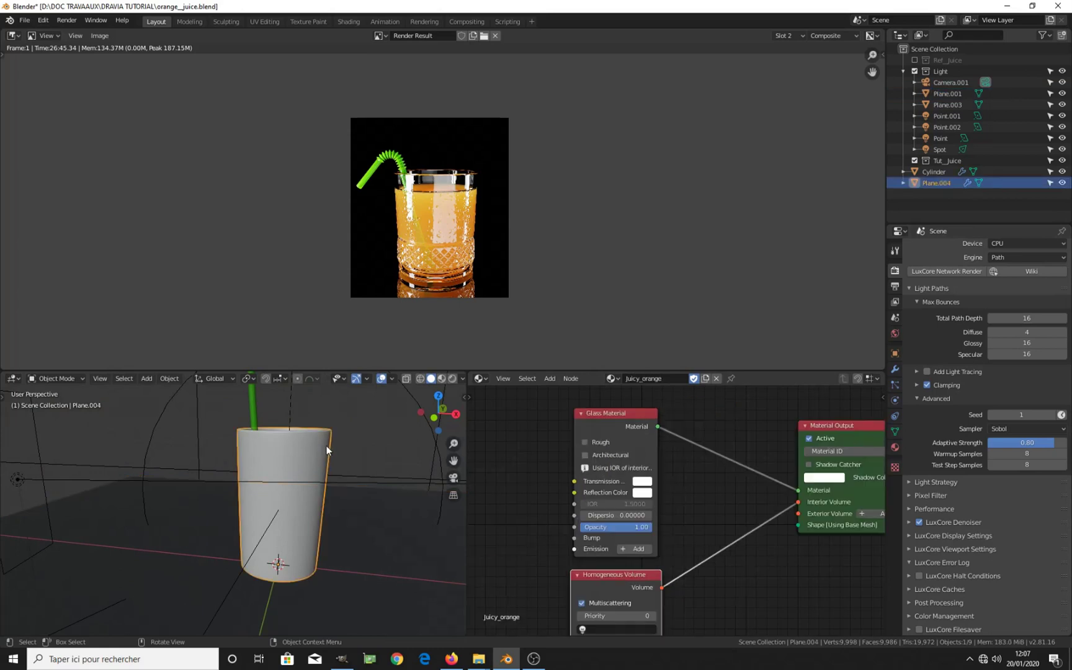
left_click(453, 379)
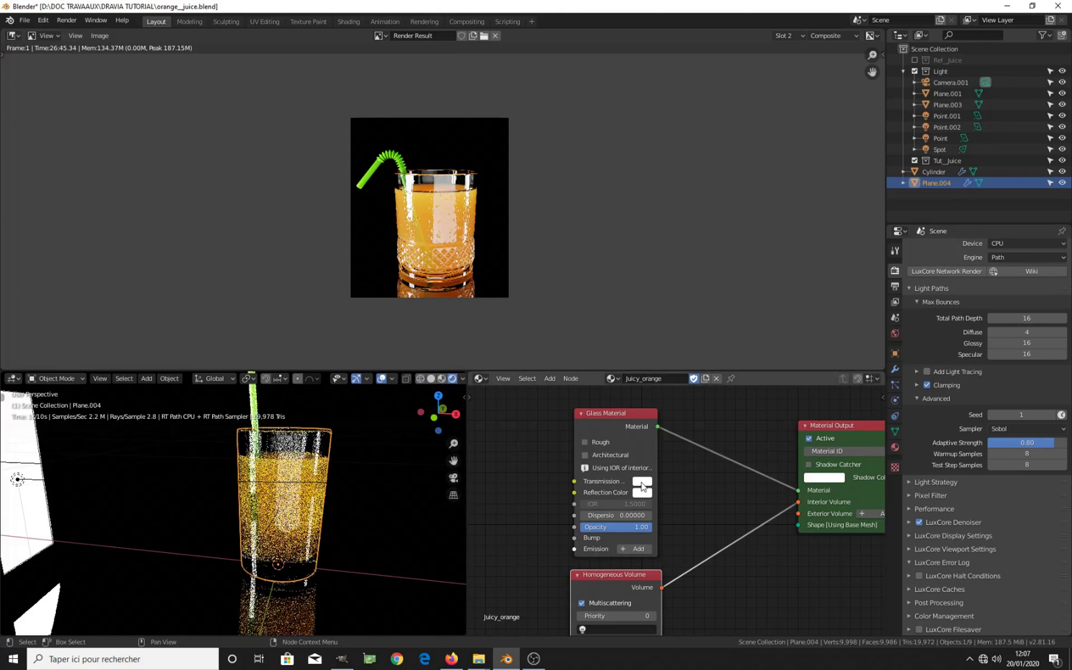
Try the Rough option on the Glass node of the Juicy_orange material in the rendered preview and turn it off again
left_click(586, 442)
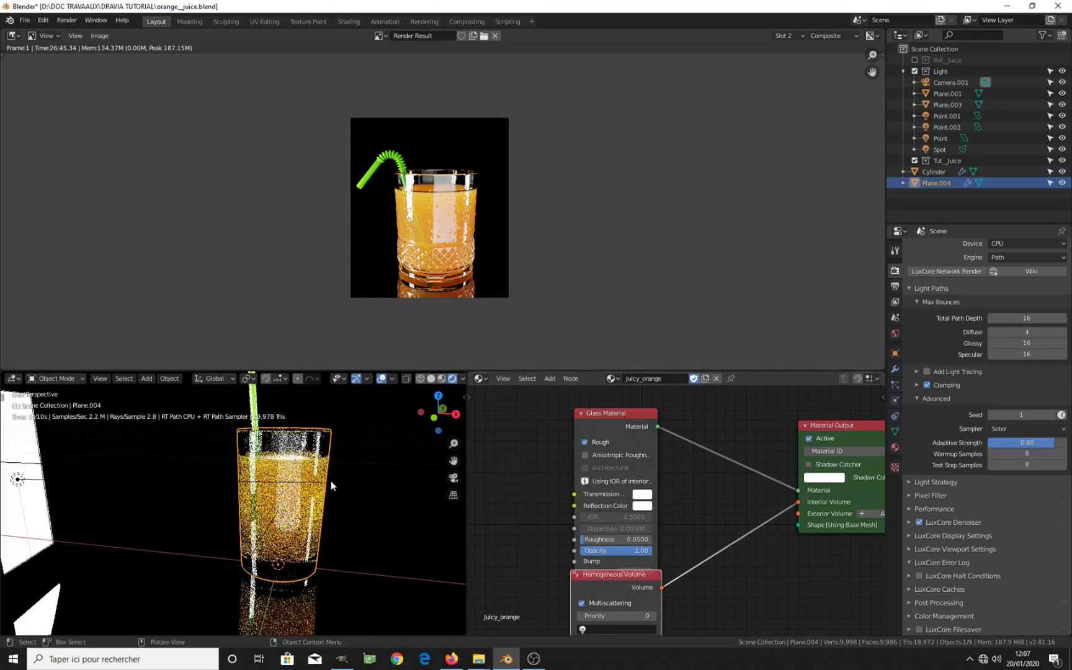
middle_click_drag(316, 480, 359, 487)
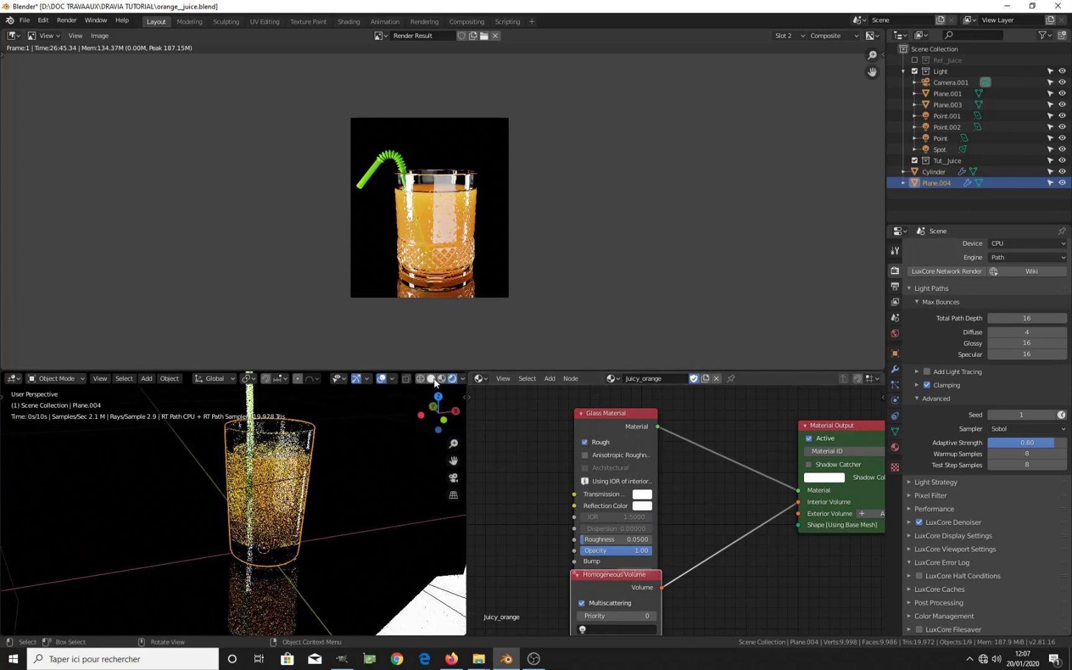
left_click(432, 379)
middle_click_drag(613, 516, 613, 497)
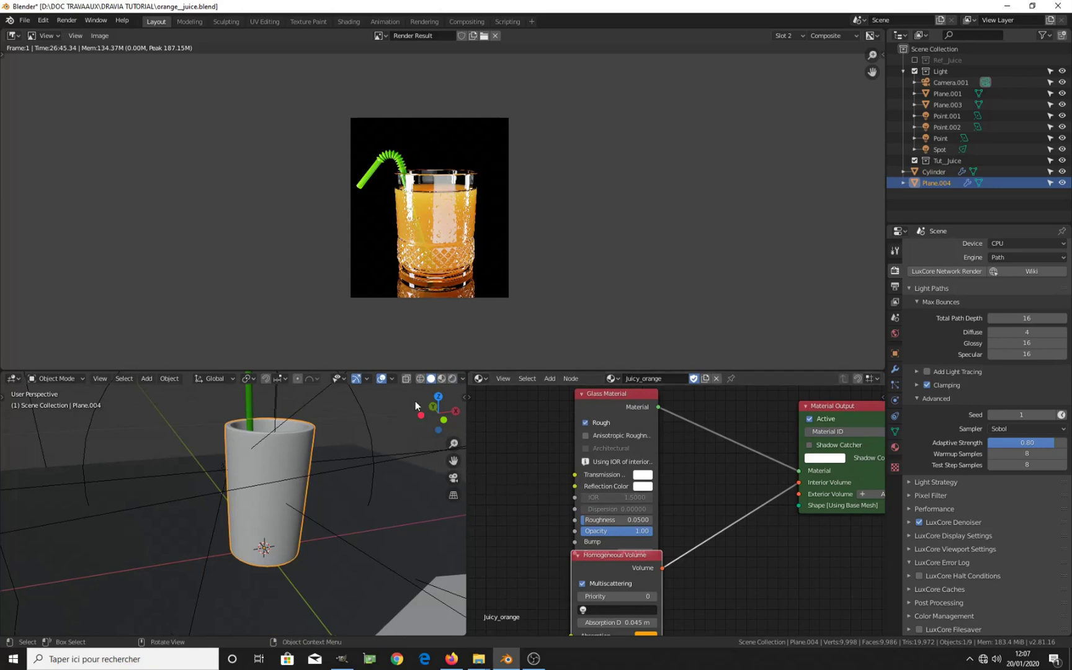
left_click(454, 380)
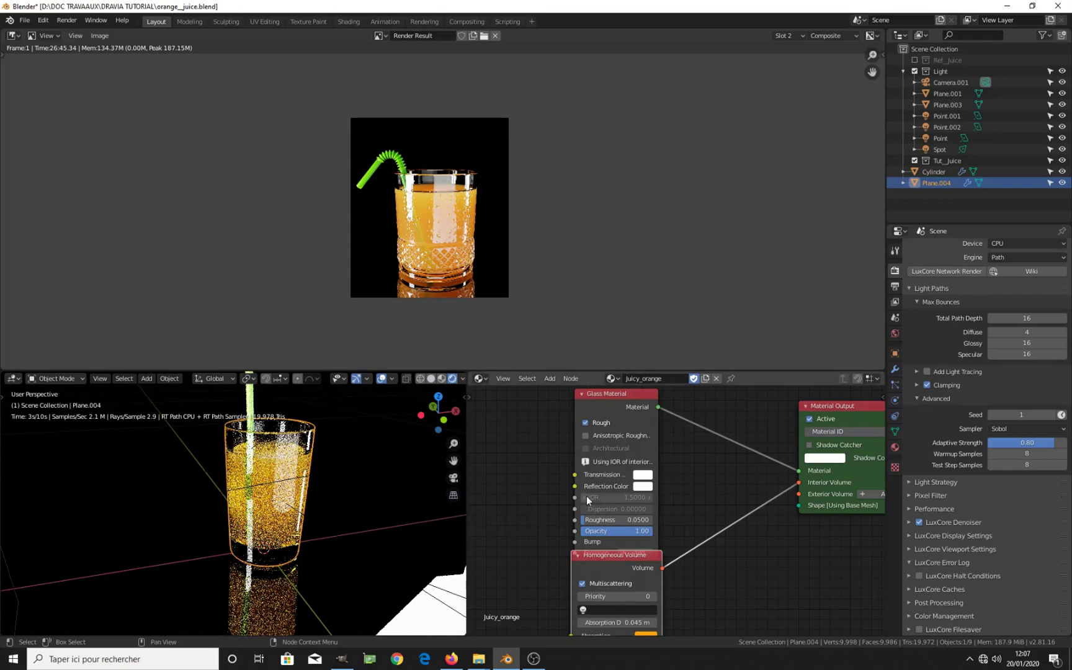
left_click(586, 422)
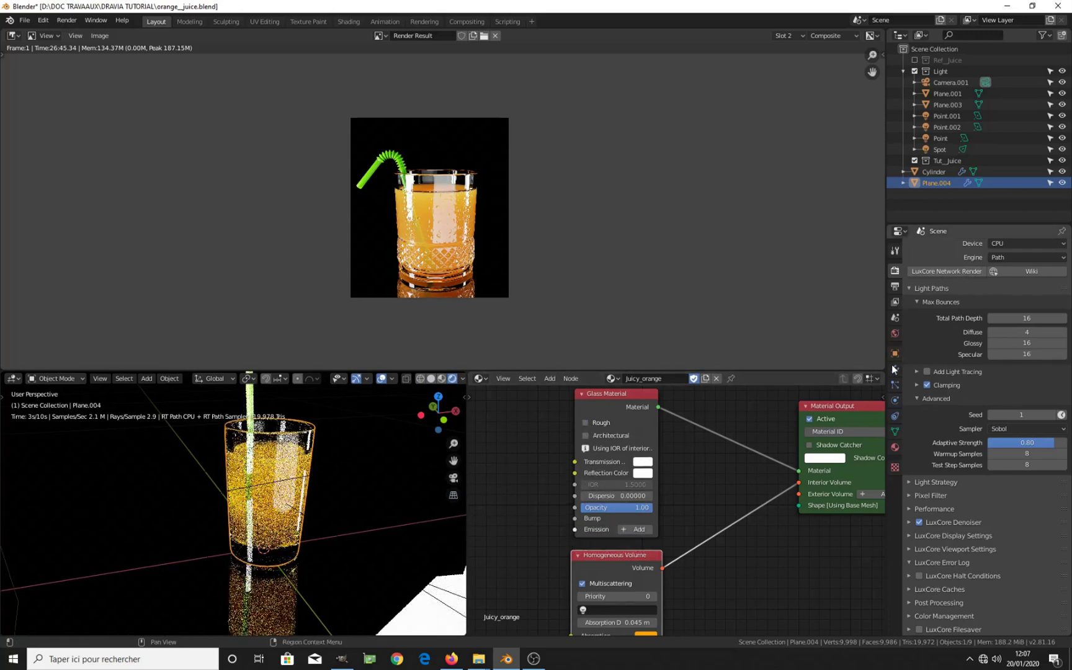
Enable the Rough option on the Glass node of the Glass_tut material and preview the glass through the camera
left_click(894, 447)
left_click(941, 250)
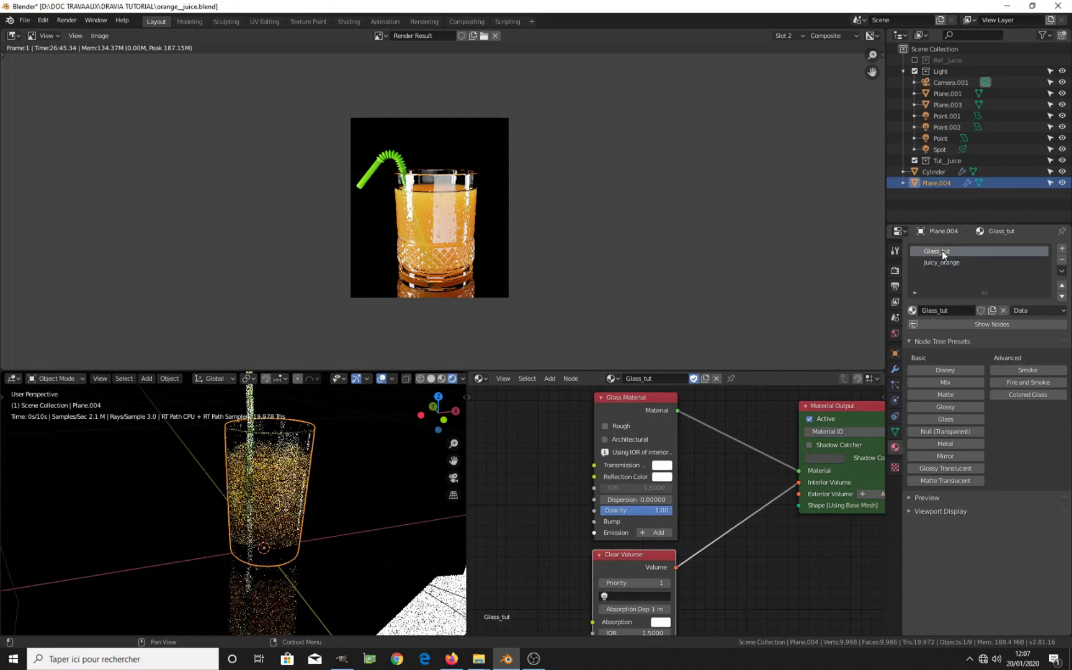
left_click(604, 426)
middle_click_drag(435, 458, 316, 487)
key("KP_0")
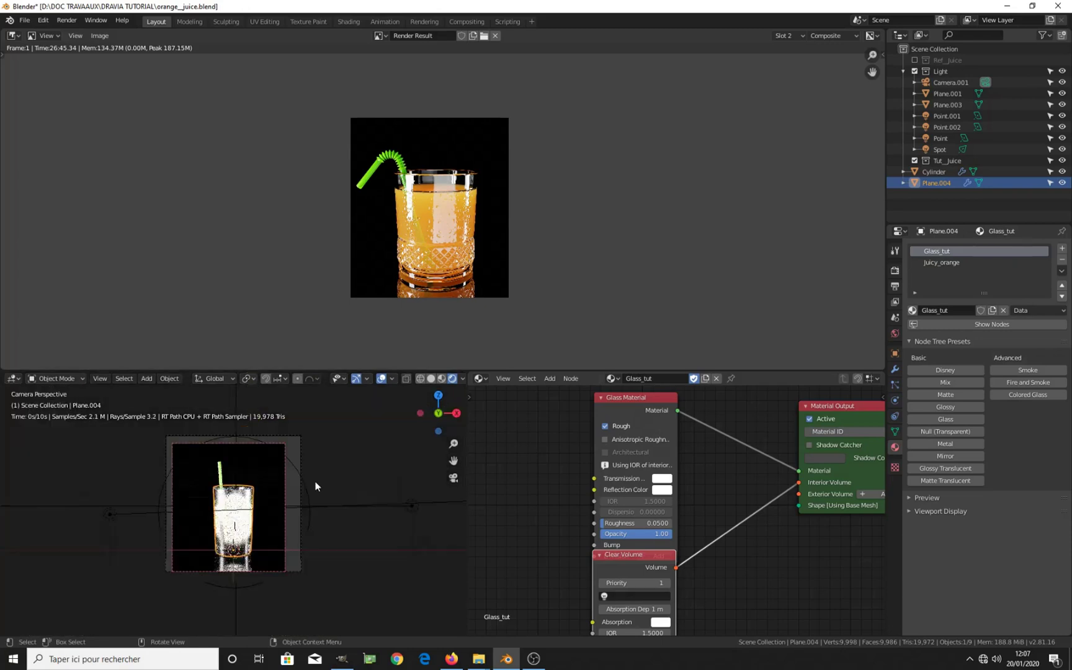
middle_click_drag(257, 532, 265, 511, "shift")
In solid shading, exclude the Light collection from the scene and set the world surface to HDRI
key("z")
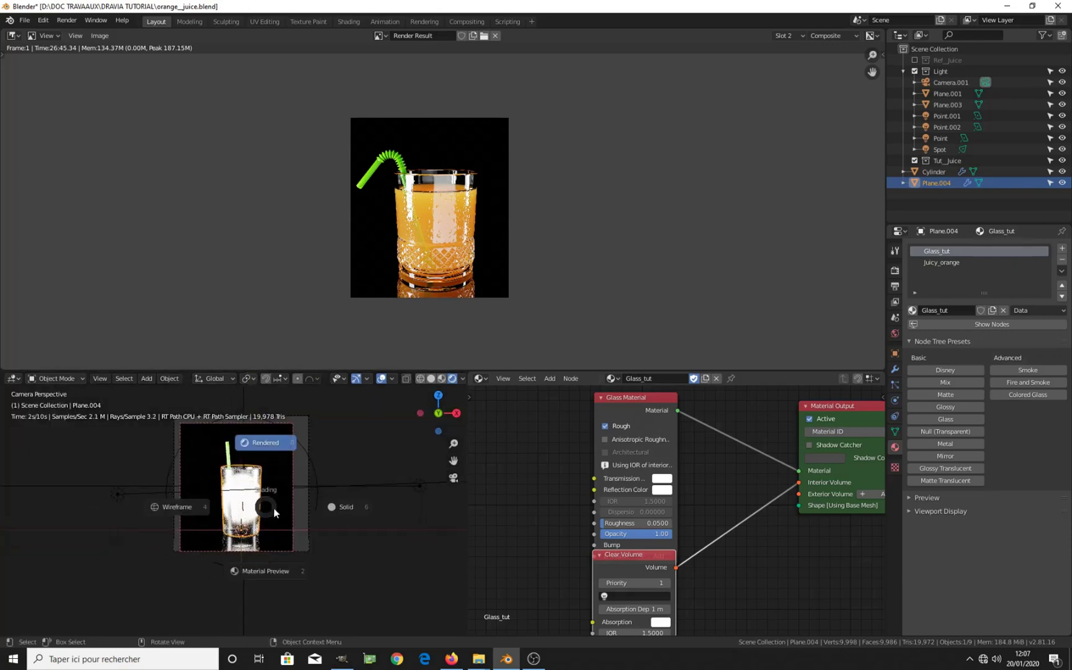
left_click(340, 507)
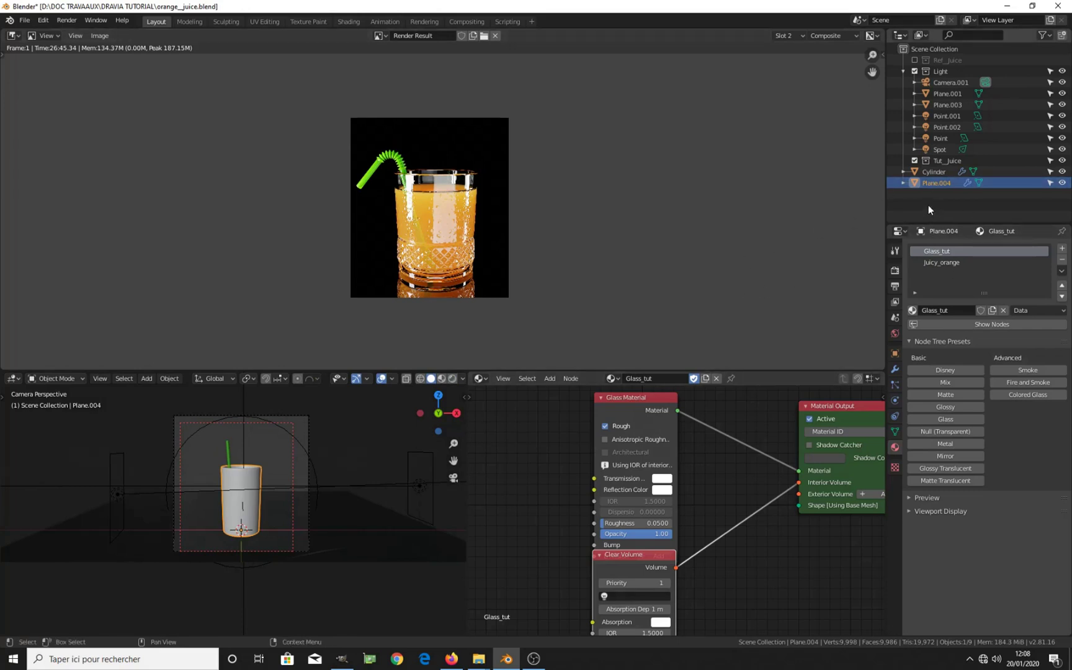
left_click(915, 70)
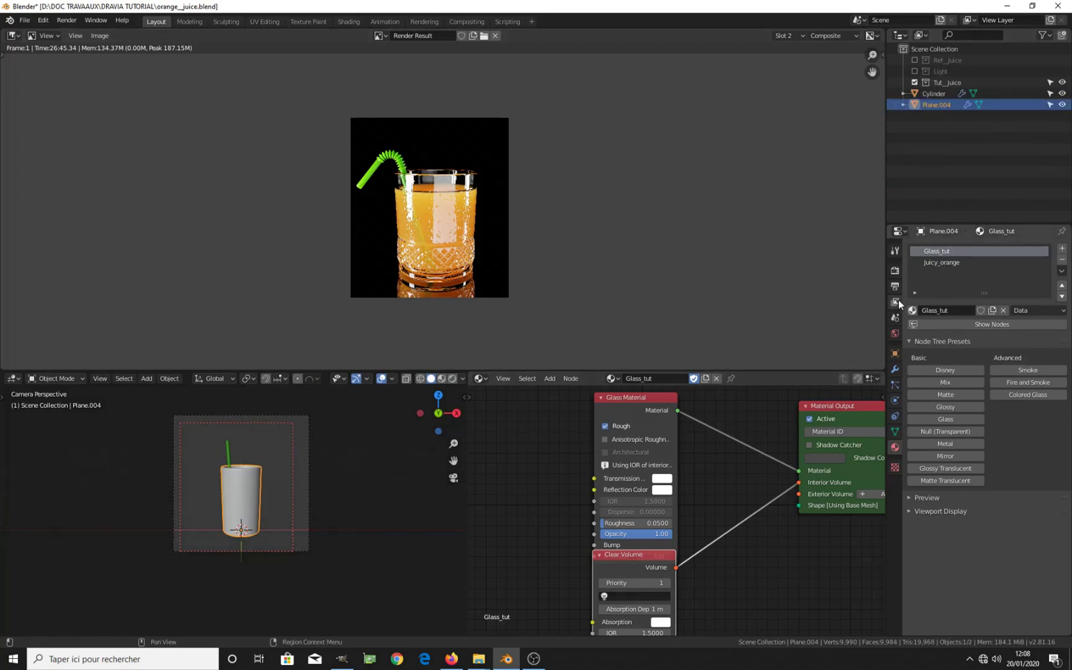
left_click(896, 333)
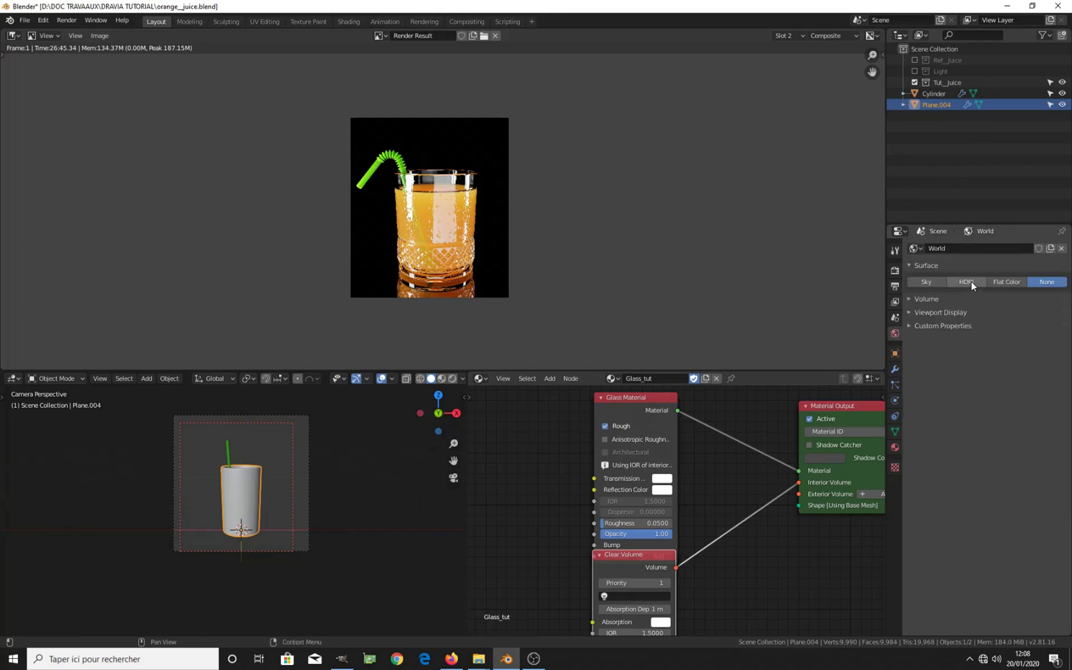
left_click(968, 282)
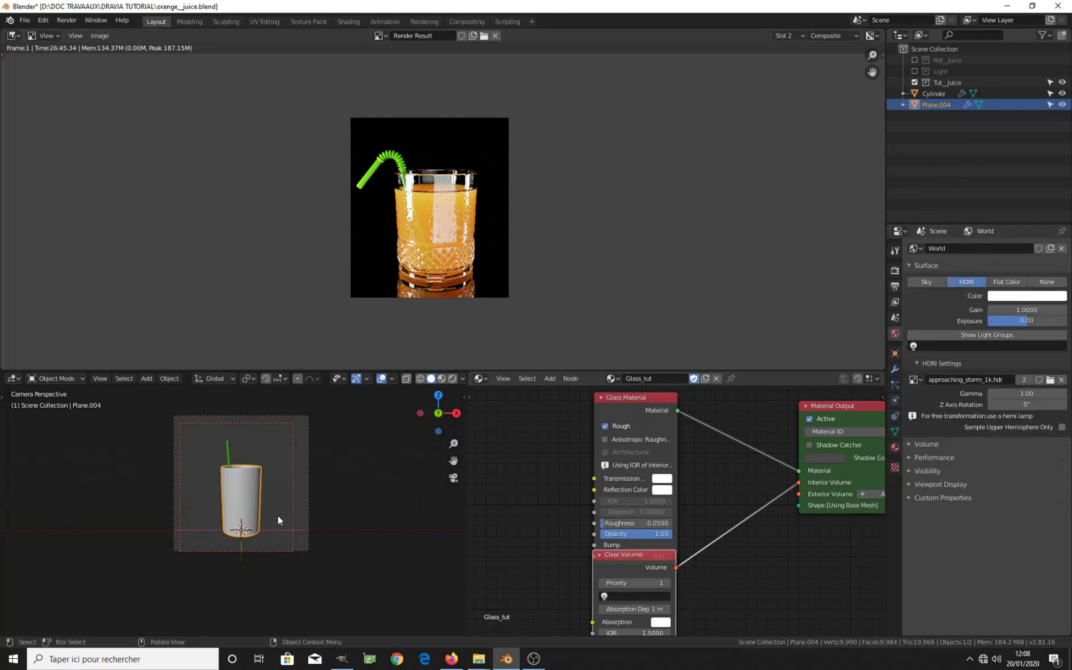
Add a mesh plane as the ground under the glass and preview the scene in rendered shading from a free perspective
key("shift+a")
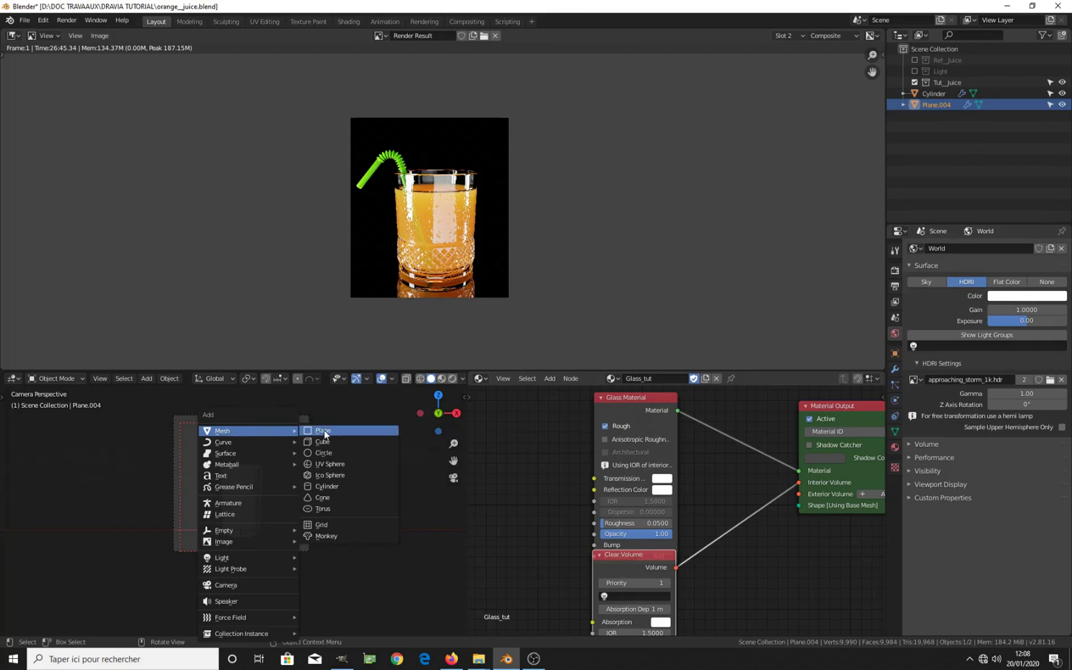
left_click(323, 430)
middle_click_drag(290, 495, 329, 434)
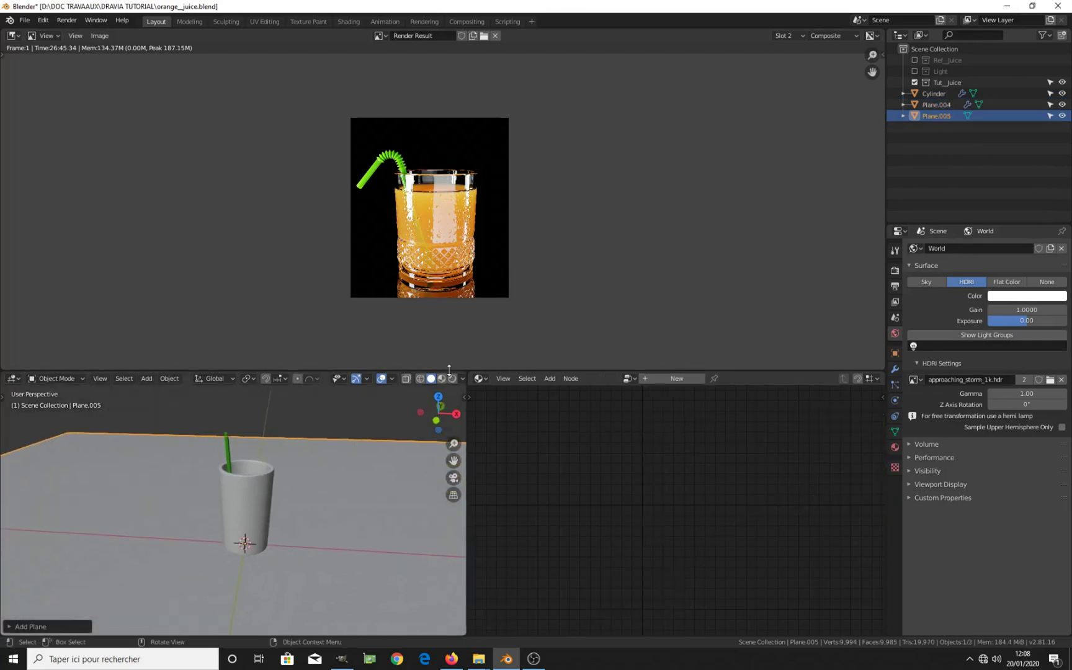
left_click(453, 379)
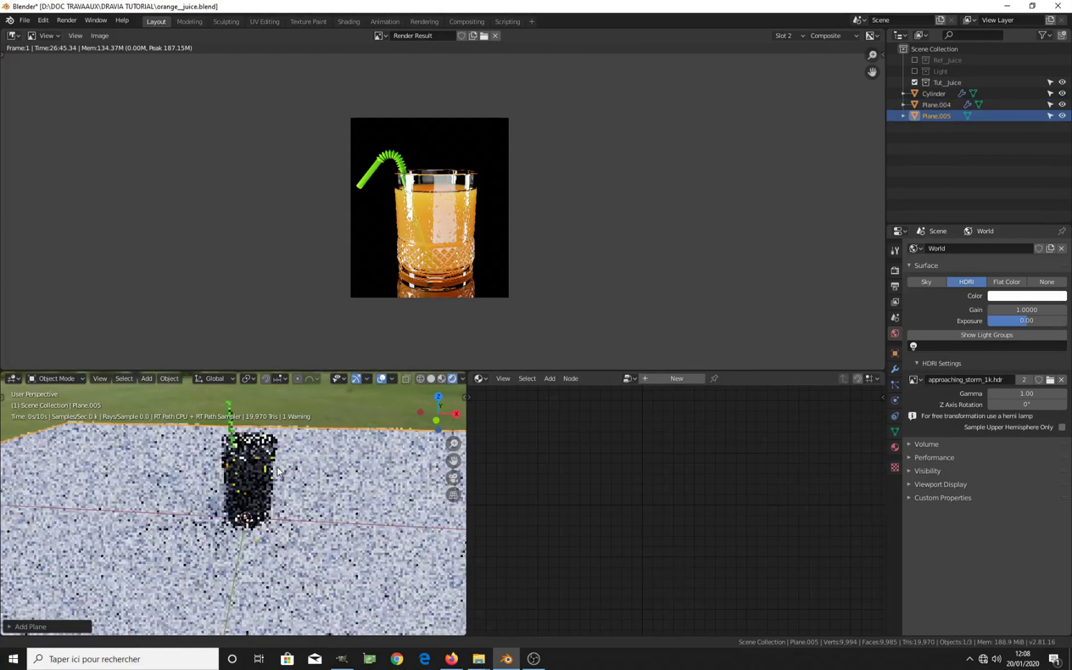
Select the drinking glass and compare its rendered look with the Glass node's Rough option switched off and on again
scroll(279, 471, "up", 4)
middle_click_drag(284, 480, 303, 483)
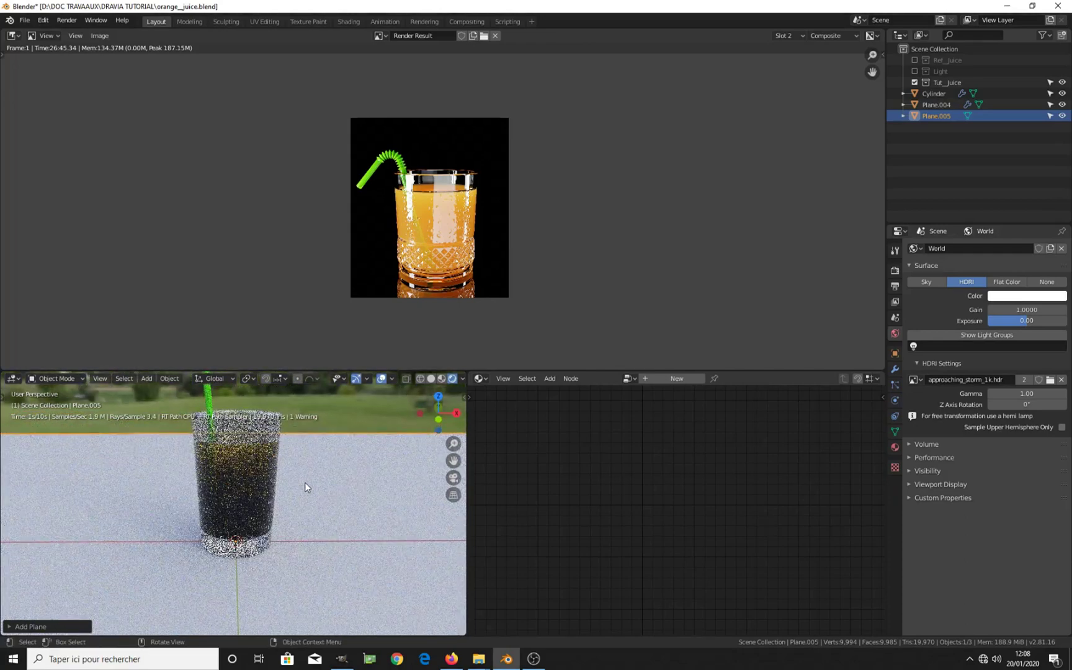
left_click(266, 435)
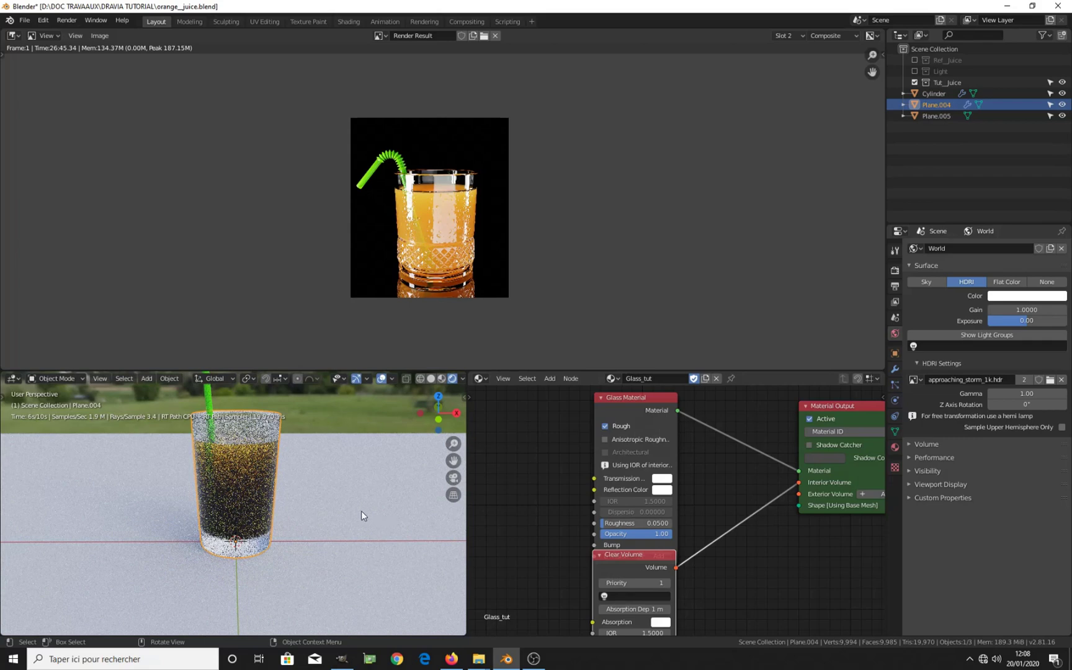
left_click(605, 426)
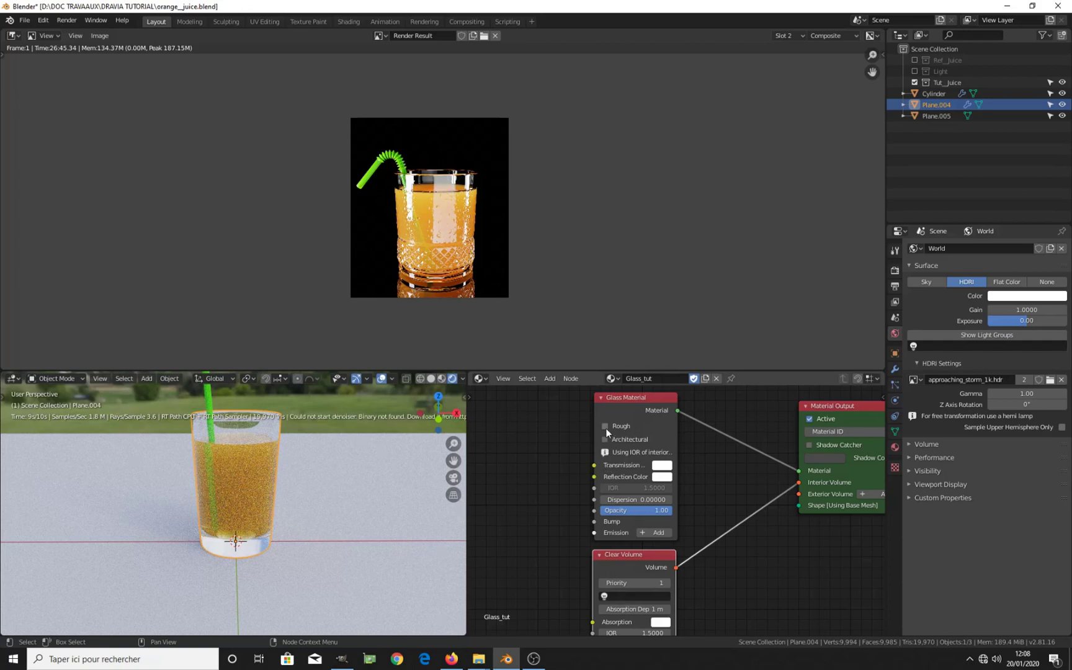
left_click(605, 427)
Raise the Shadow Color value on the Material Output node of Glass_tut to about 0.9
middle_click_drag(802, 470, 750, 481)
left_click(777, 468)
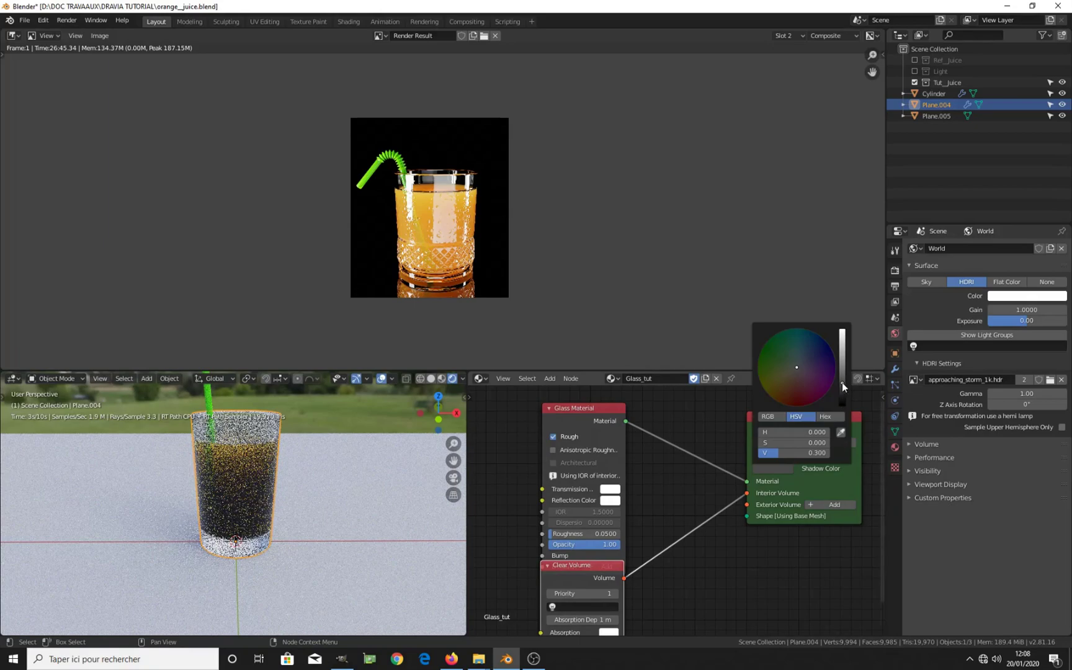
left_click_drag(842, 386, 842, 336)
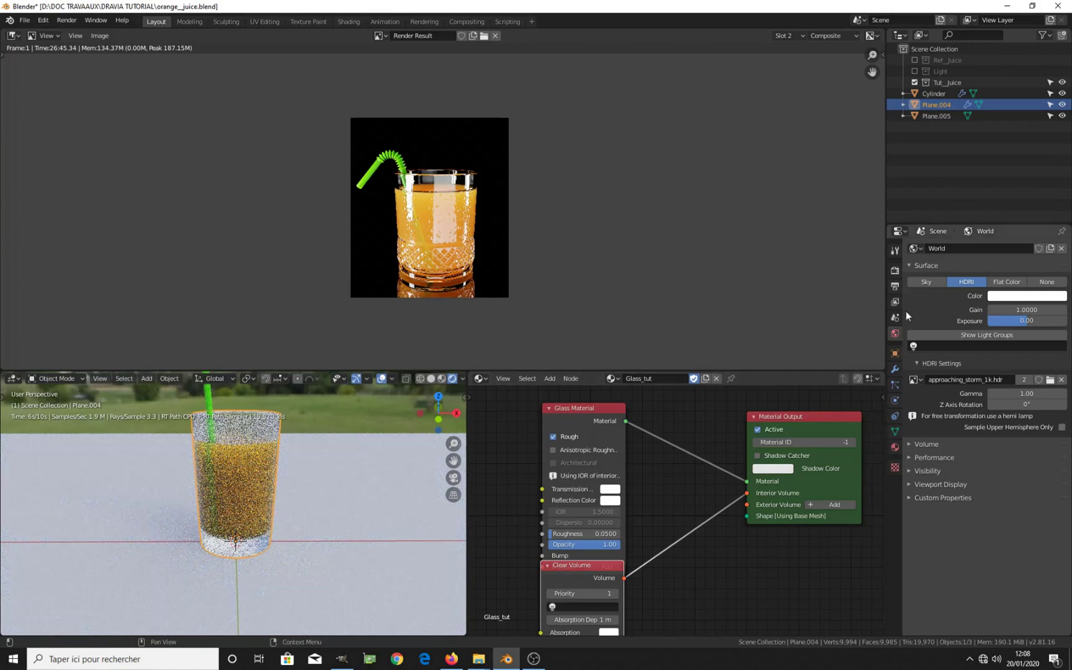
Try a Glossy max bounces value of 3 in the render light paths and set it back to 16
left_click(895, 272)
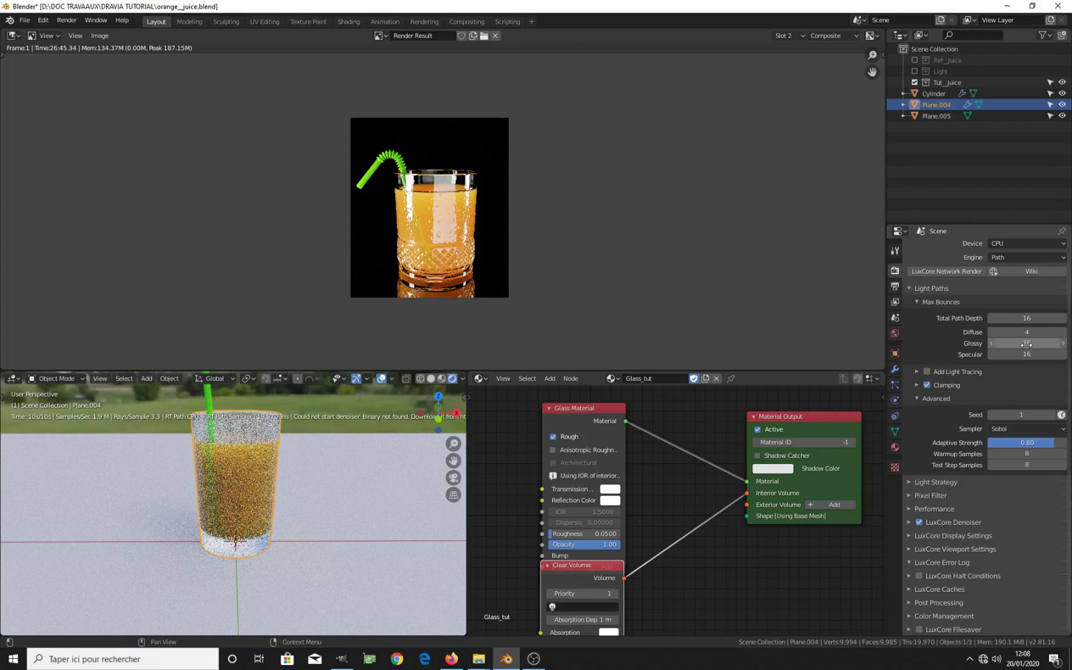
left_click(1026, 344)
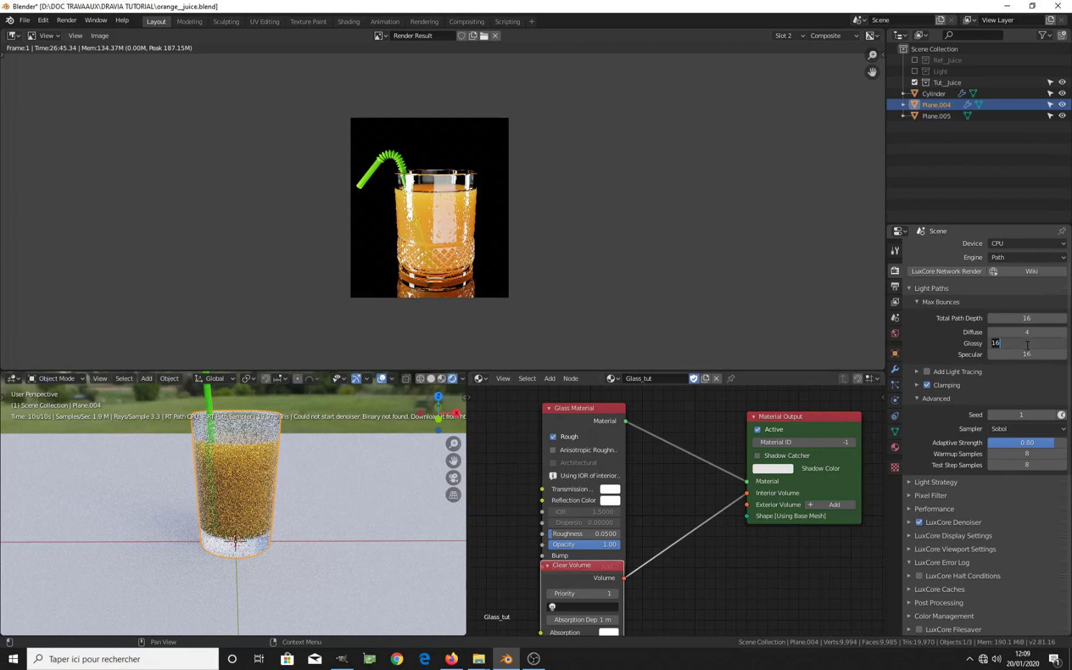
key("Return")
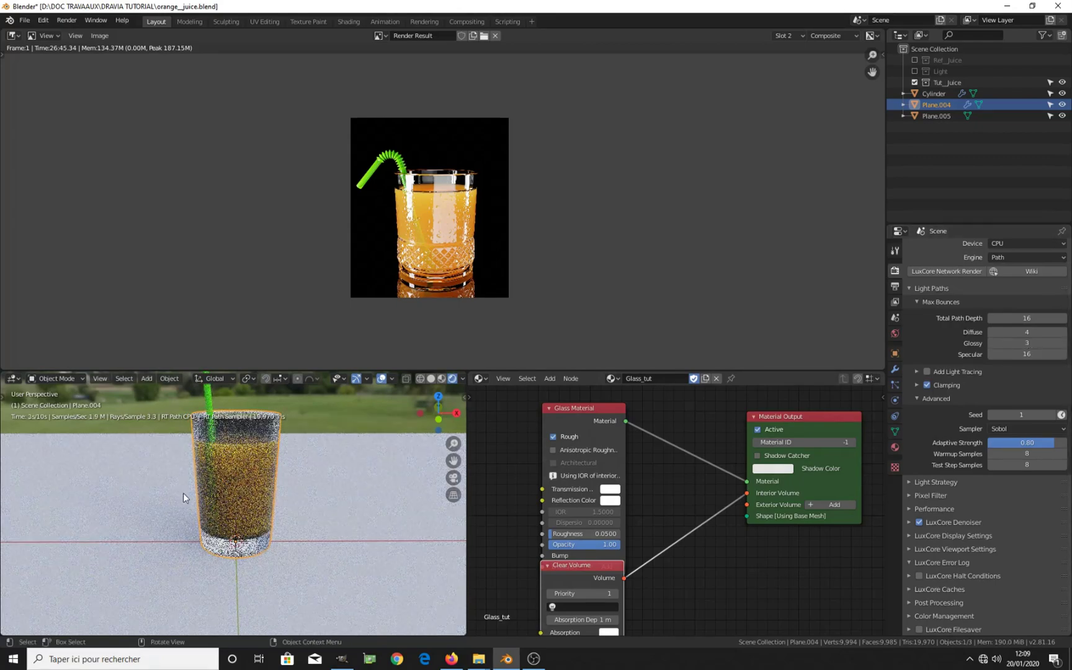
middle_click_drag(185, 498, 159, 477)
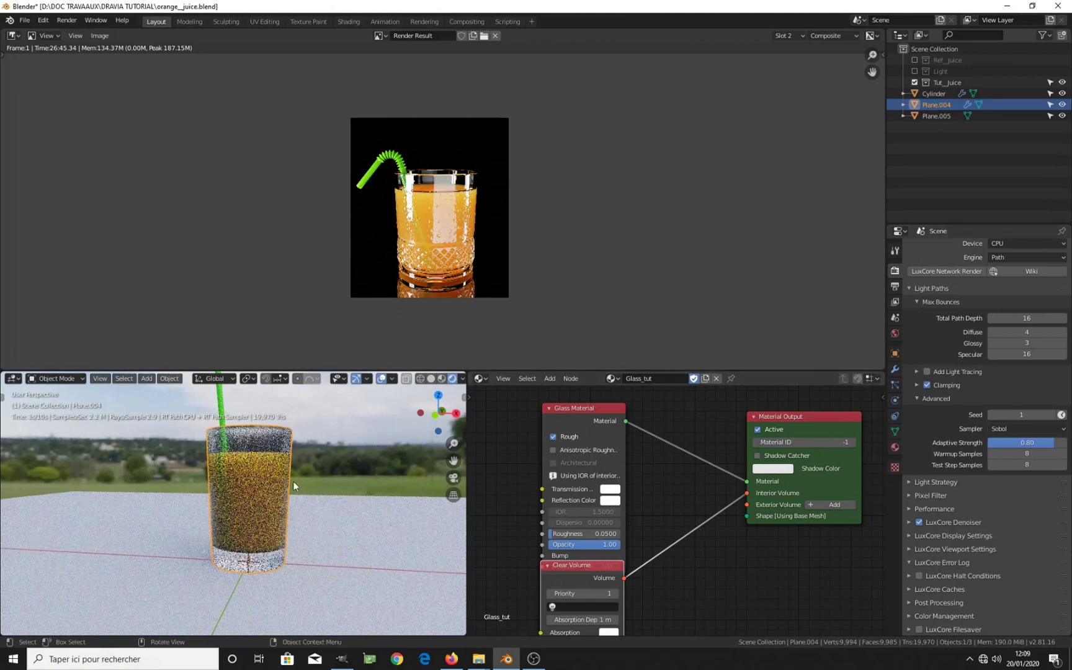
left_click(1025, 344)
type("16")
key("Return")
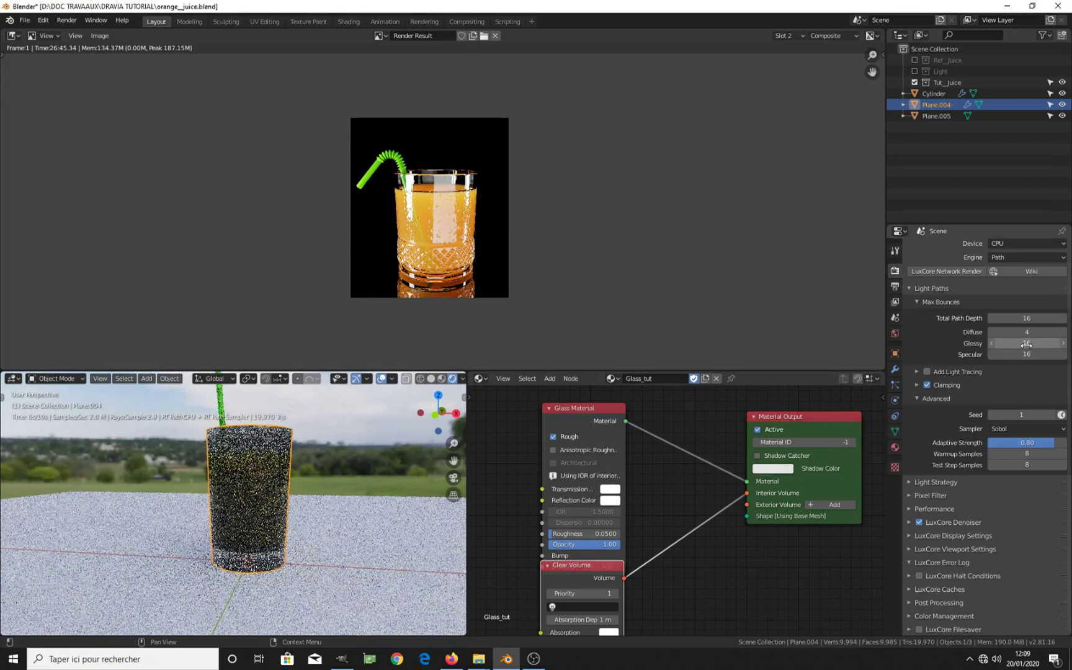
Darken the Glass_tut material's Shadow Color to a value of about 0.22, and set it to 0.3
left_click(776, 469)
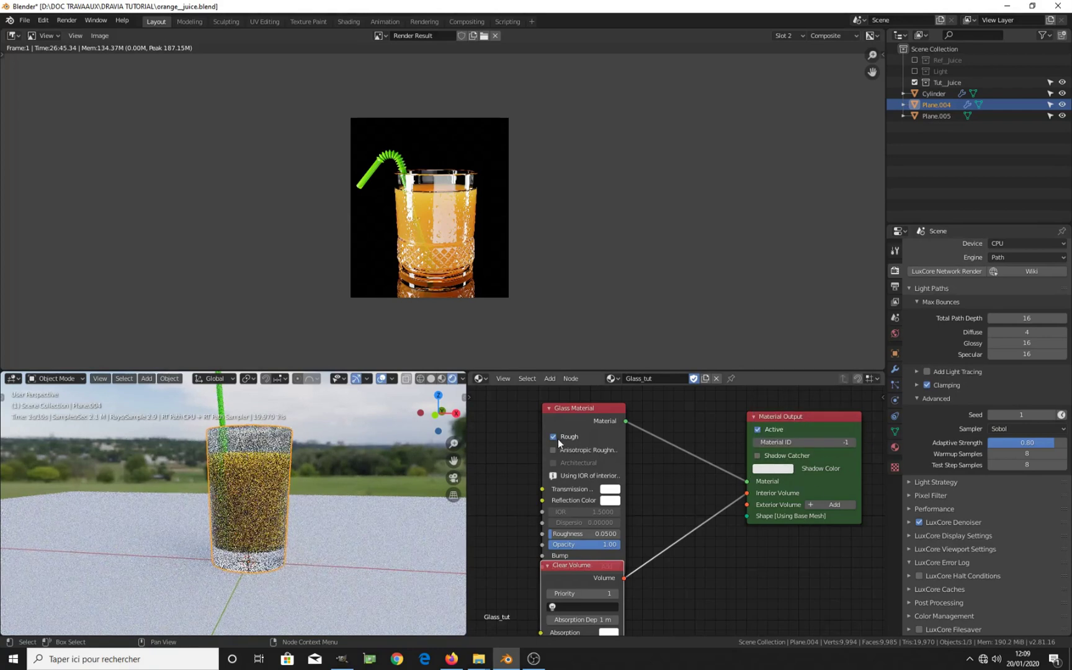
left_click(772, 469)
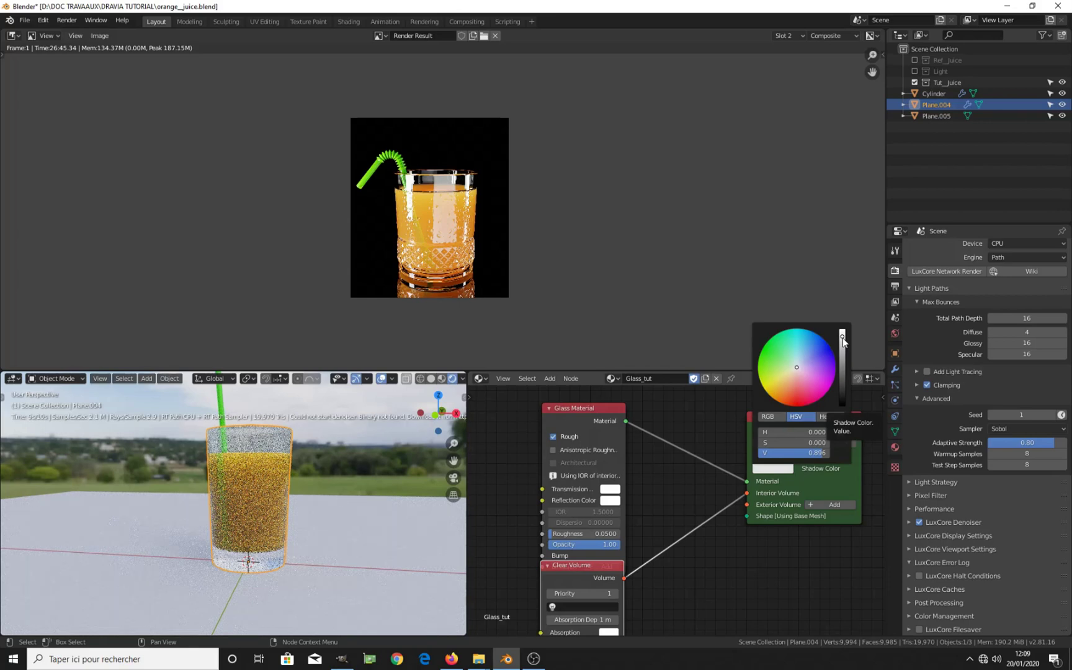
left_click_drag(842, 340, 842, 389)
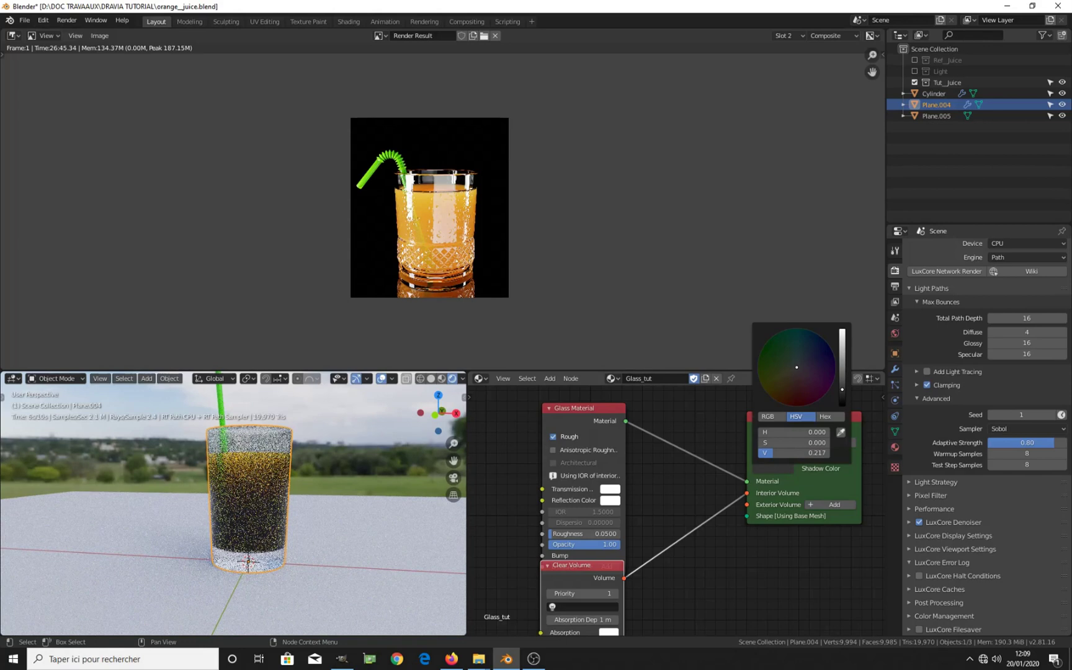
left_click(771, 450)
type("3")
key("Return")
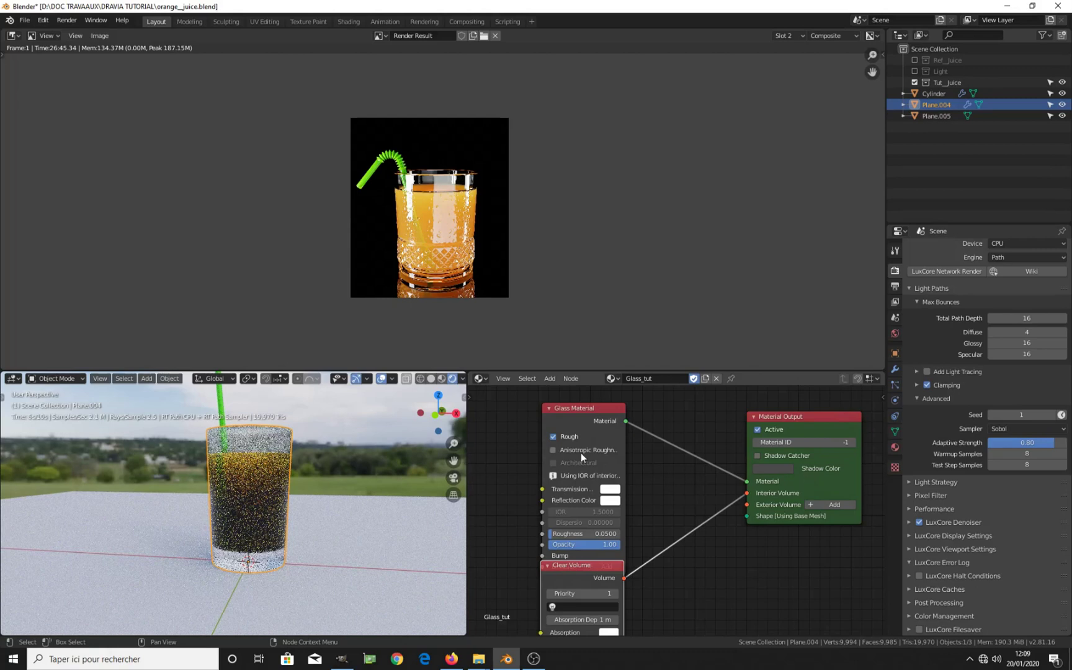
Turn off the Rough option on the Glass node and raise the Shadow Color value to about 0.996
left_click(554, 437)
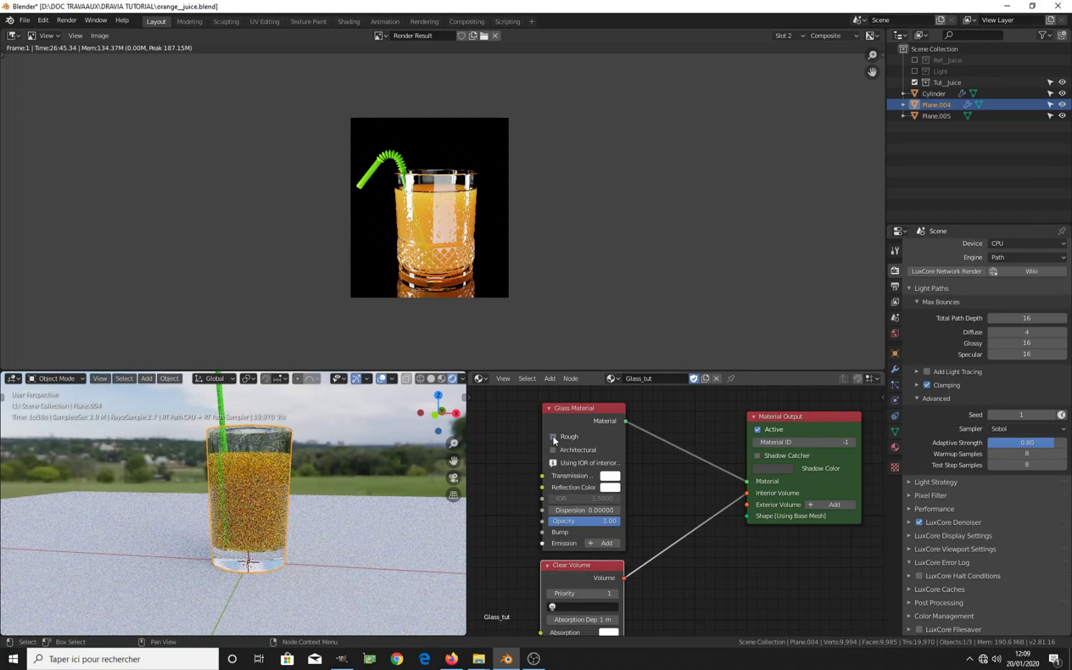
left_click(782, 470)
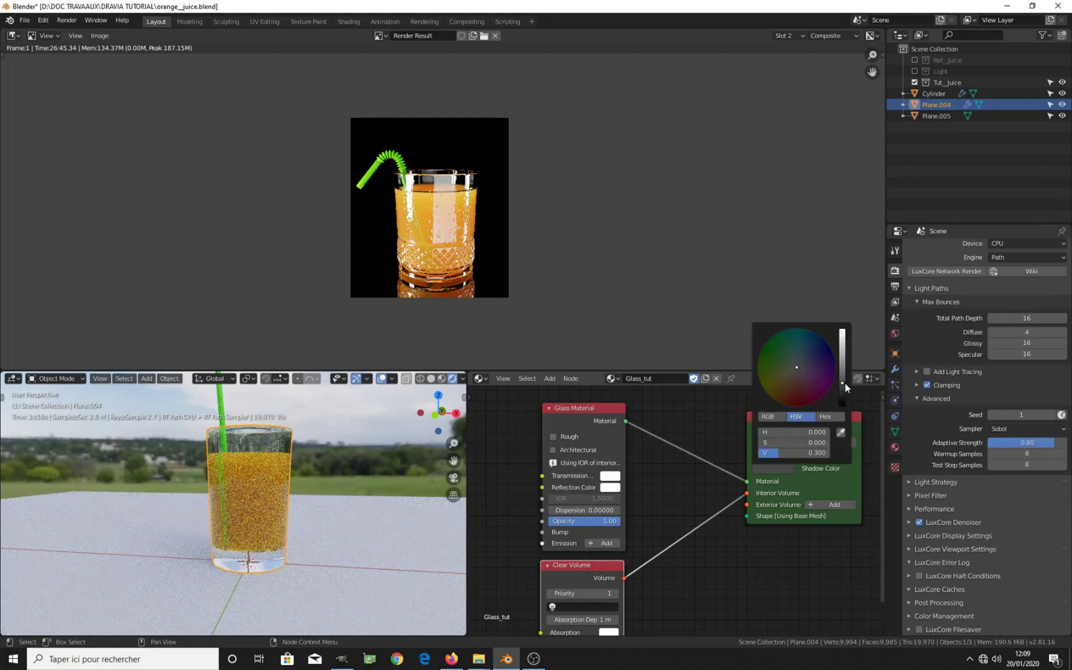
left_click_drag(843, 383, 842, 331)
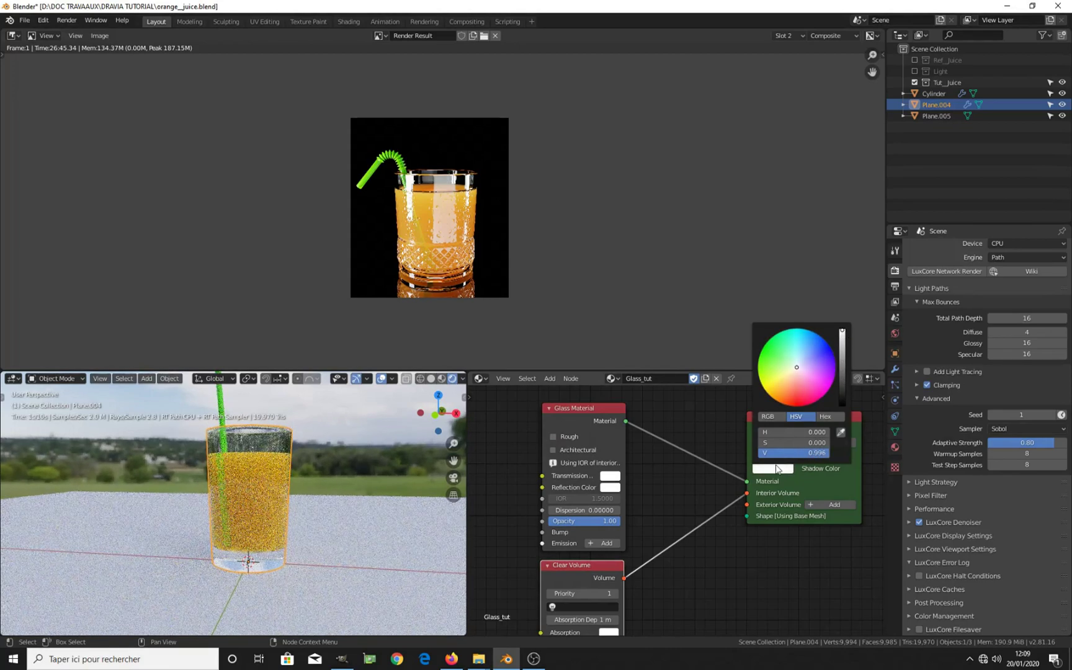
Re-enable the Rough option on the Glass node and open the Shadow Color of the Material Output for editing
left_click(553, 437)
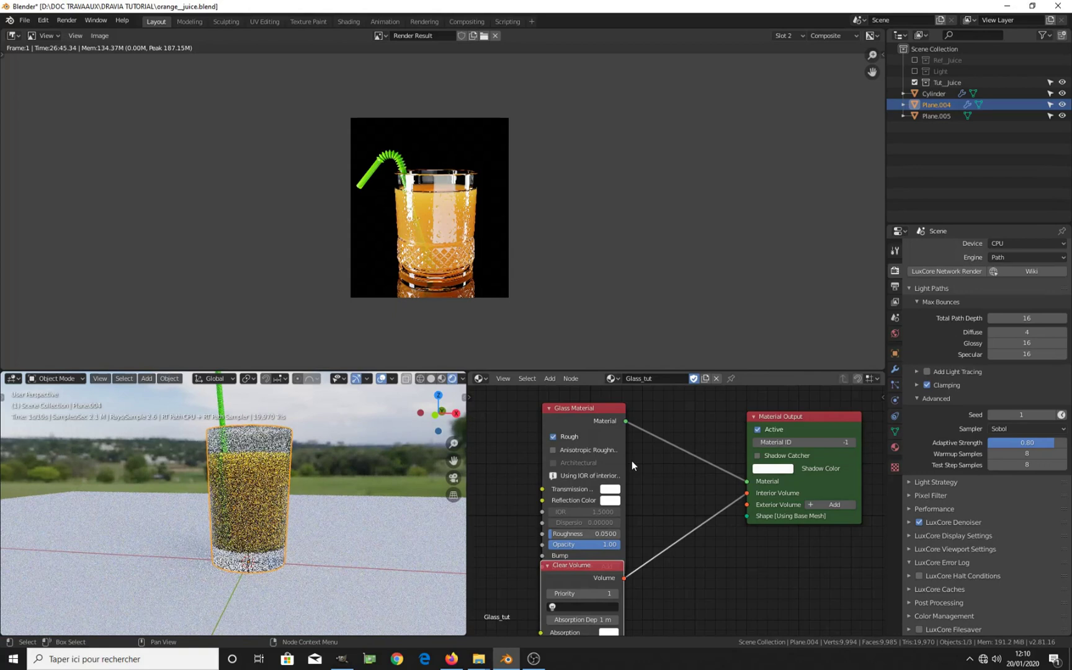
left_click(773, 469)
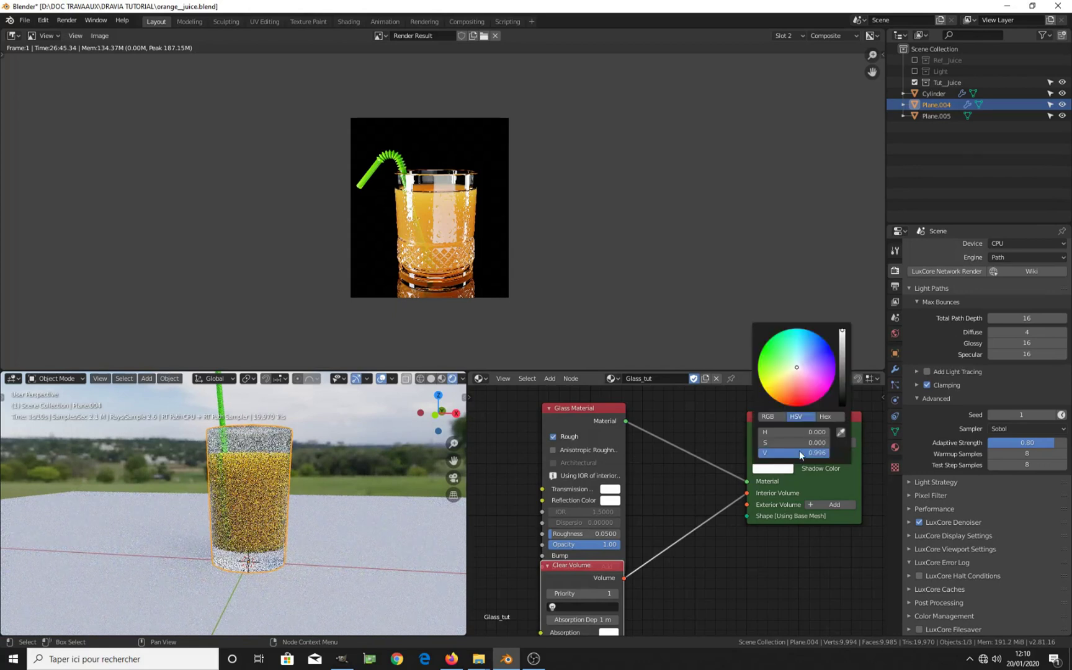